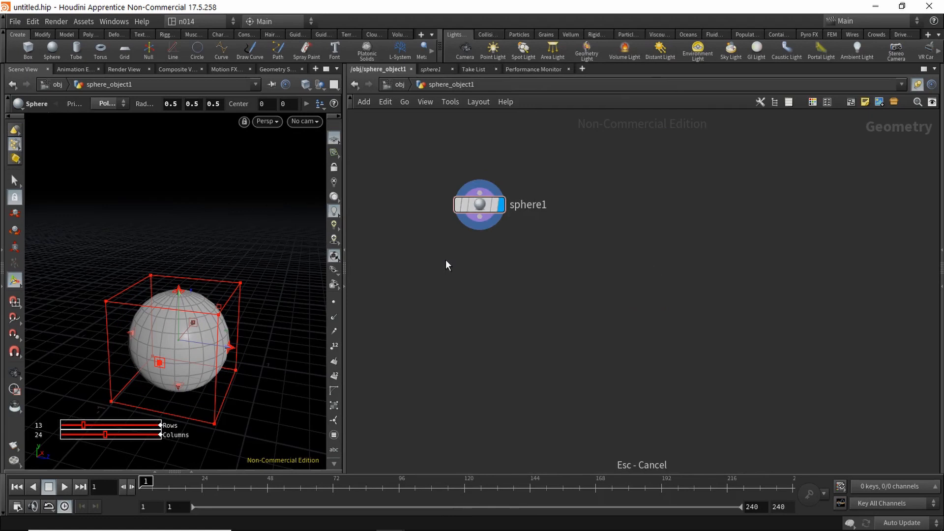
Step: Add an IsoOffset node under sphere1 to turn the sphere into a fog volume
key("Tab")
type("iso")
key("Return")
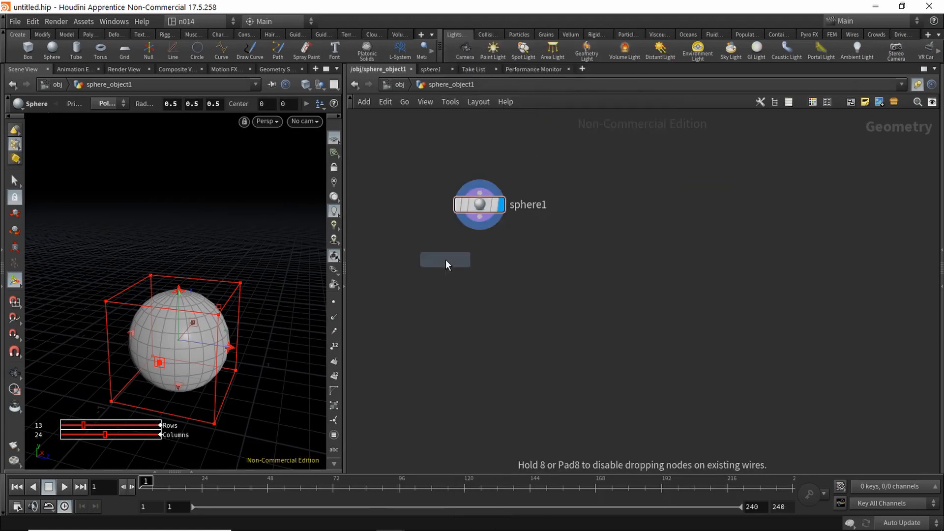
left_click(482, 271)
left_click_drag(479, 217, 470, 259)
key("space")
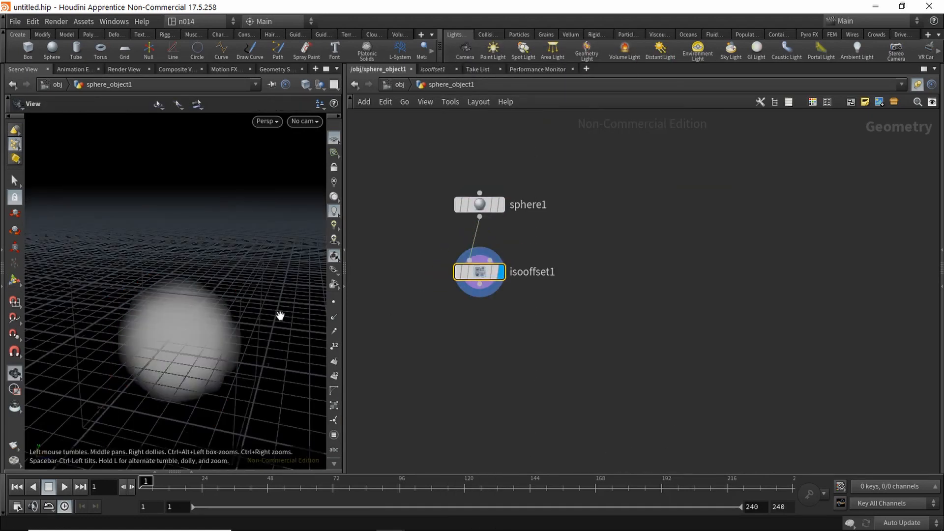
left_click_drag(280, 316, 276, 299)
middle_click_drag(276, 299, 282, 270)
left_click_drag(282, 270, 285, 277)
middle_click_drag(488, 319, 475, 314)
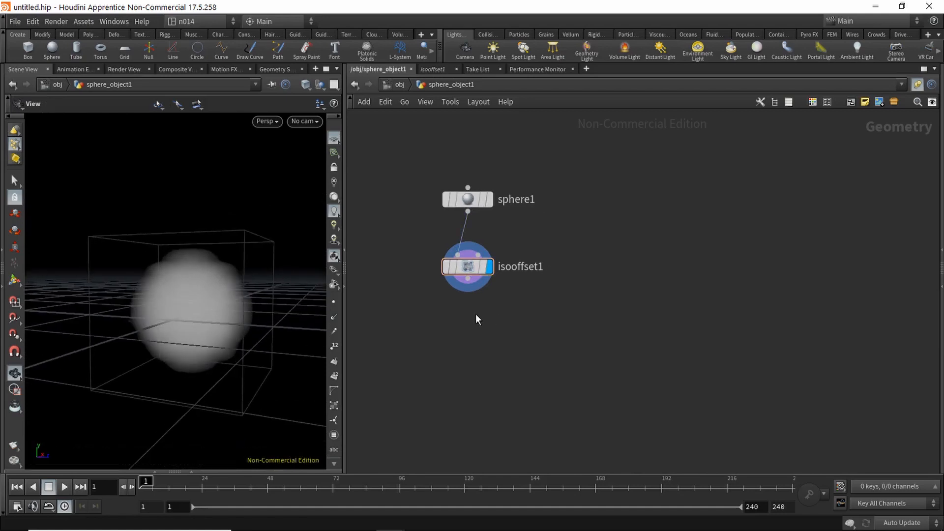
Step: Add a Scatter node below isooffset1 and wire isooffset1 into it
key("Tab")
type("scatter")
key("Return")
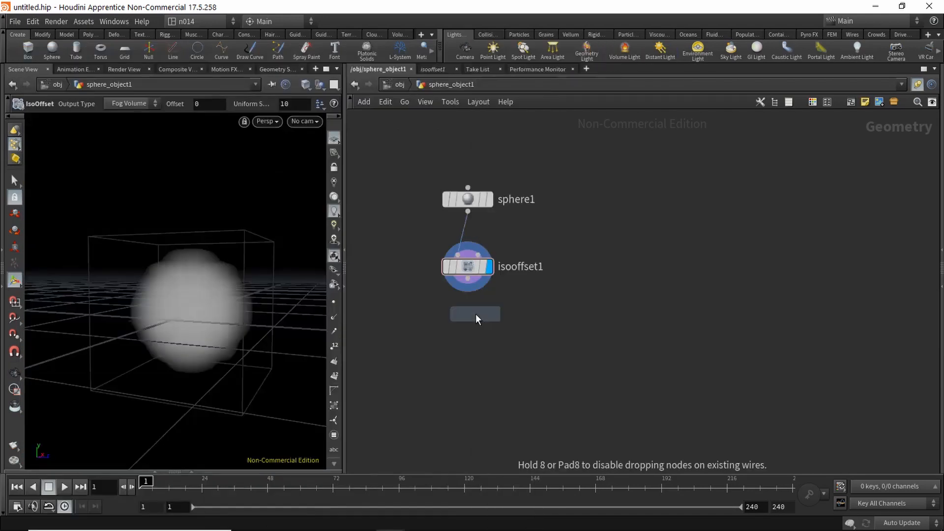
left_click(468, 326)
left_click(468, 279)
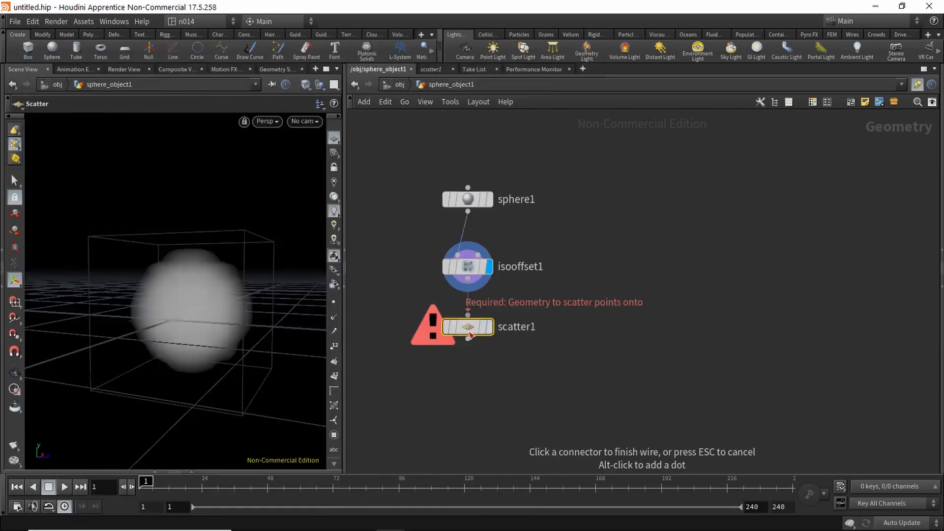
left_click(474, 328)
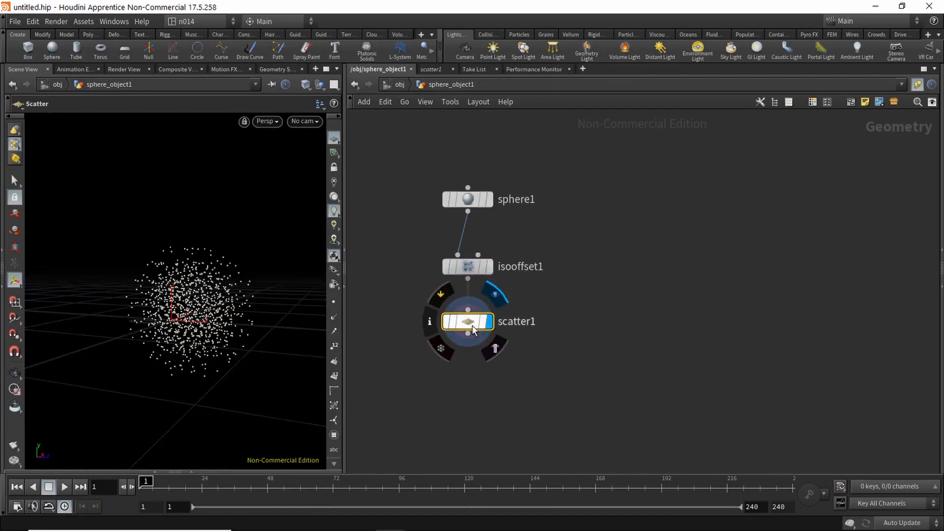
left_click(628, 280)
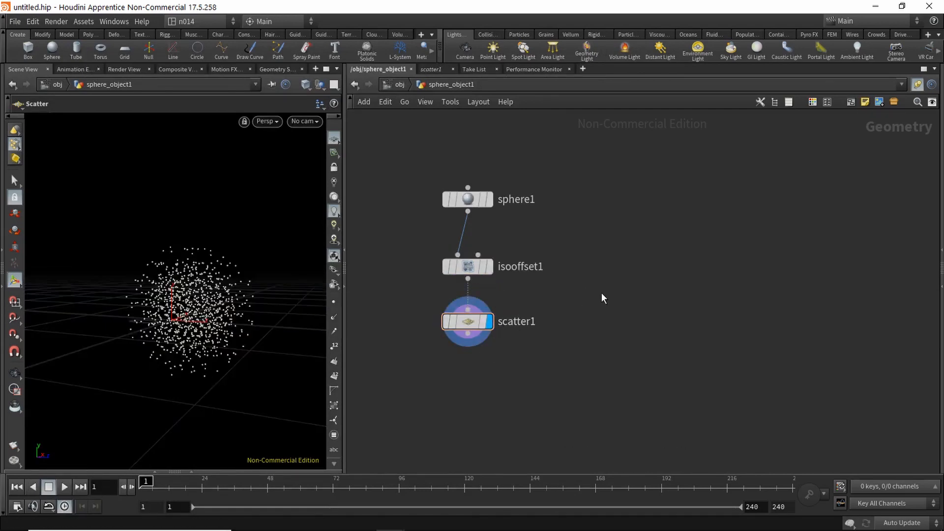
Step: Set scatter1's Force Total Count to 40
key("p")
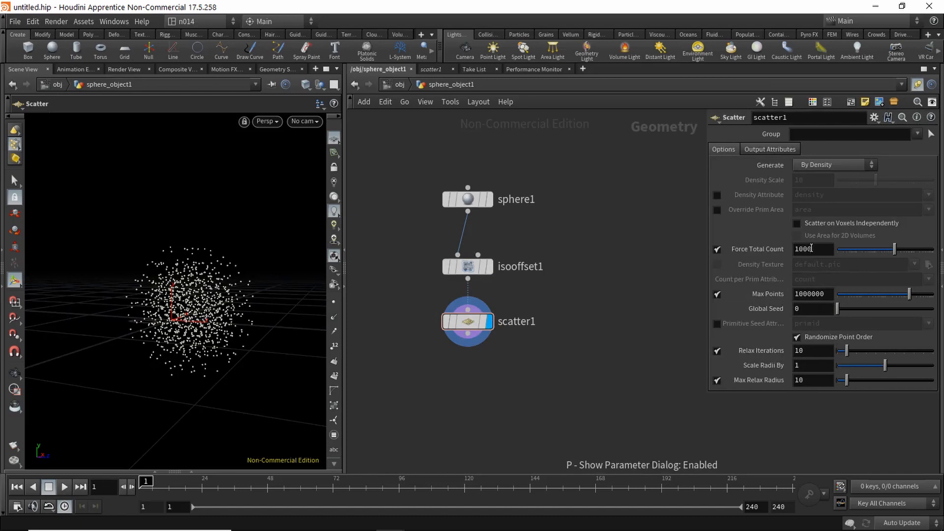
left_click_drag(811, 249, 766, 250)
type("40")
key("Return")
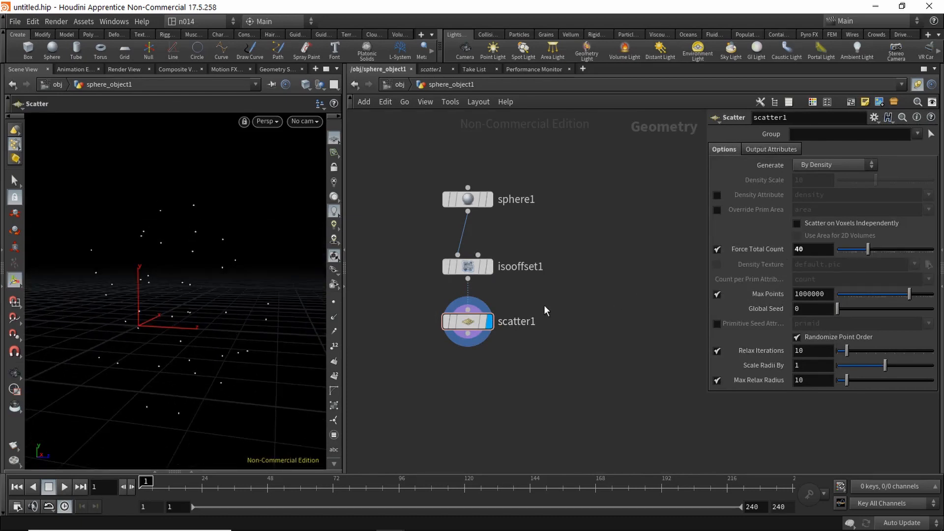
middle_click_drag(554, 301, 554, 288)
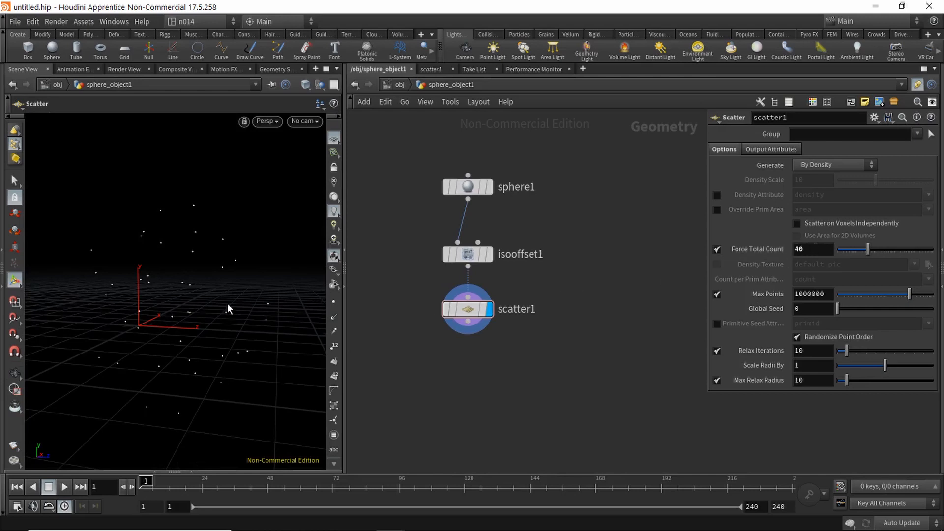
Step: Add an Attribute Wrangle below scatter1 and wire scatter1 into its first input
key("Tab")
type("attriwr")
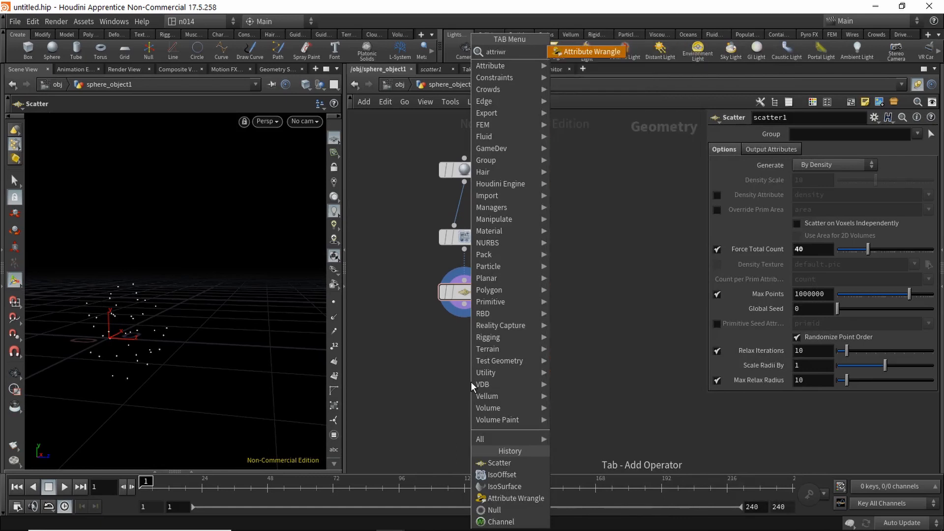
key("Return")
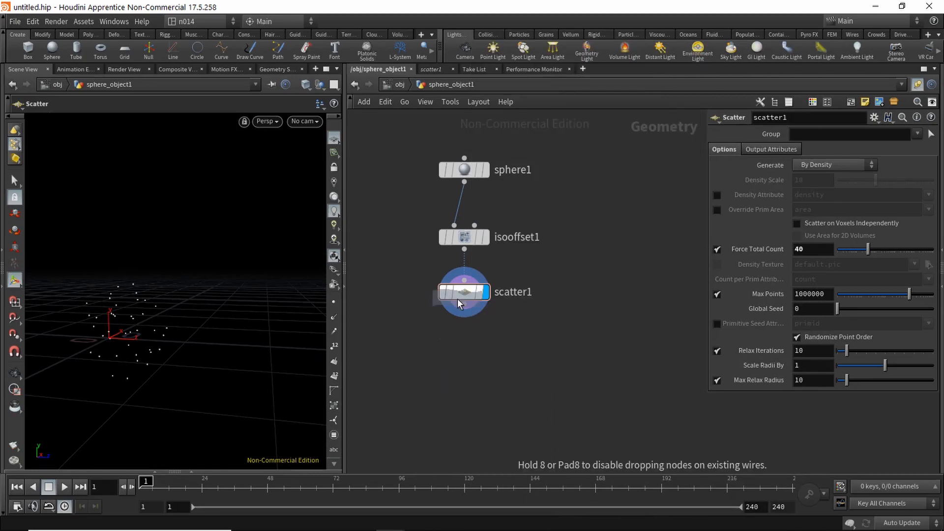
left_click(464, 359)
left_click(464, 306)
left_click(450, 348)
Step: Enter the code @P += chf("my_offset"); and create the My Offset spare parameter
left_click(738, 215)
type("@")
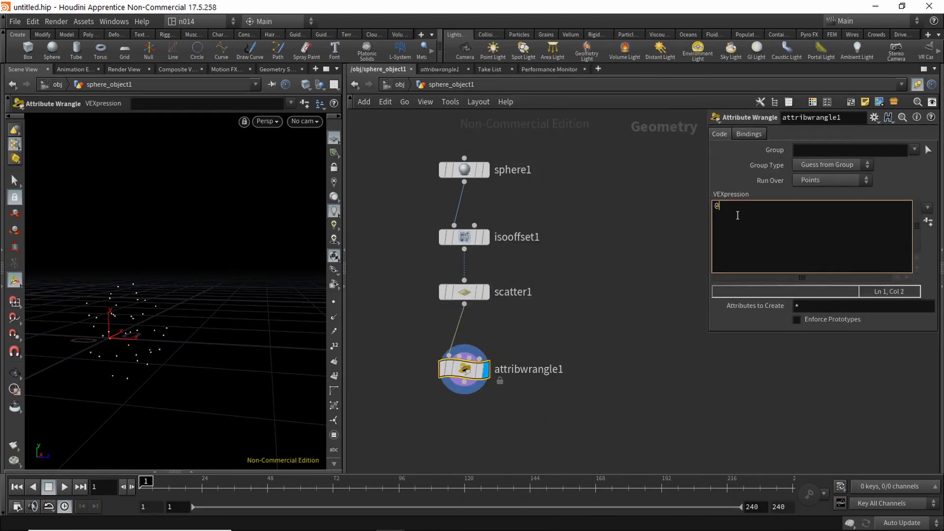
type("P += chf(\"my_offset\"")
key("End")
left_click(928, 224)
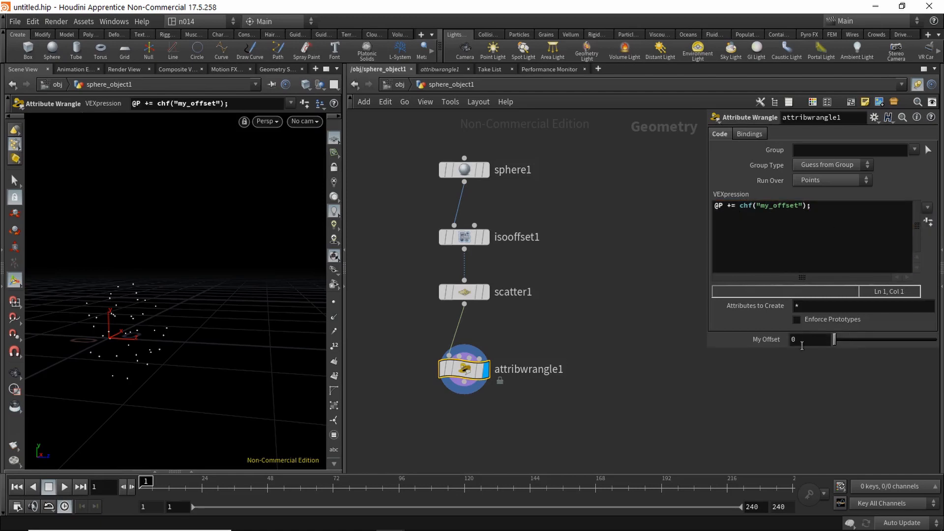
Step: Drag My Offset up to 1 while tumbling the view, then bring up Display Options
left_click_drag(835, 342, 930, 344)
key("Escape")
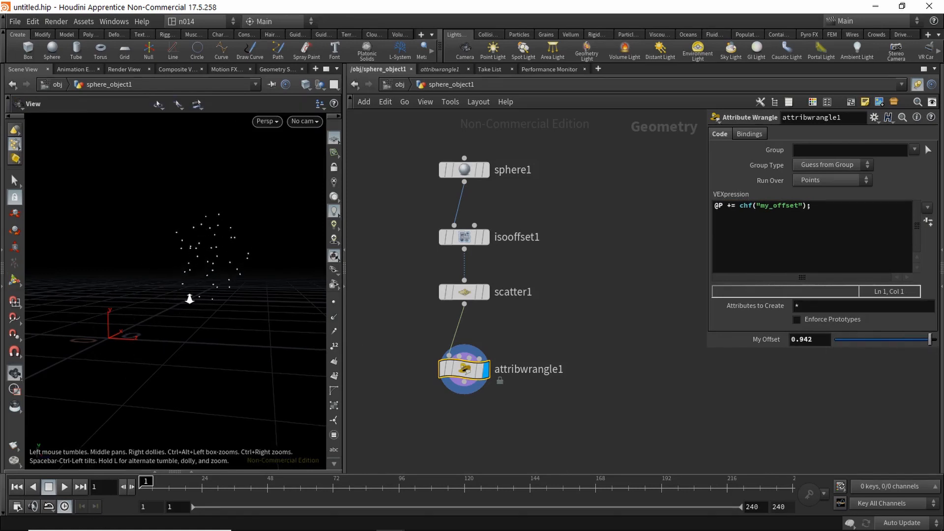
left_click_drag(190, 301, 200, 318)
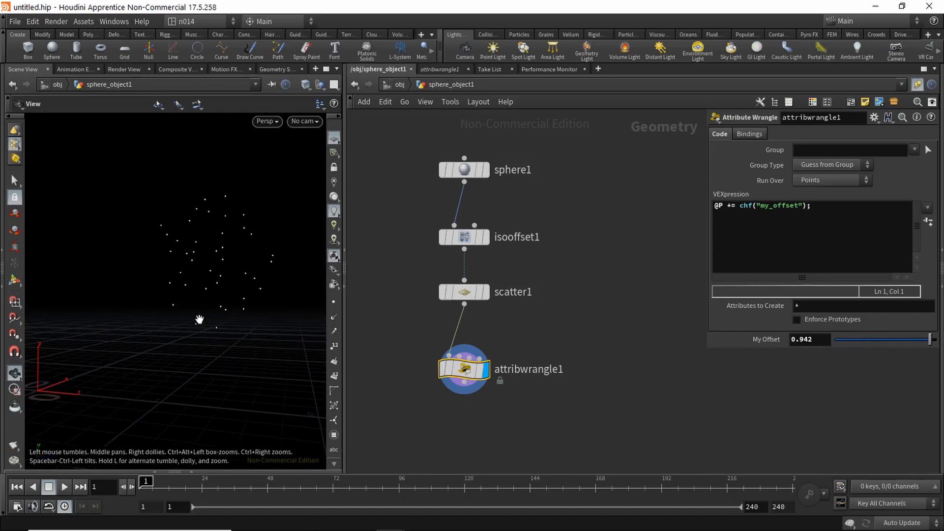
middle_click_drag(200, 319, 201, 323, "alt")
left_click_drag(885, 340, 938, 342)
left_click_drag(233, 301, 203, 284, "alt")
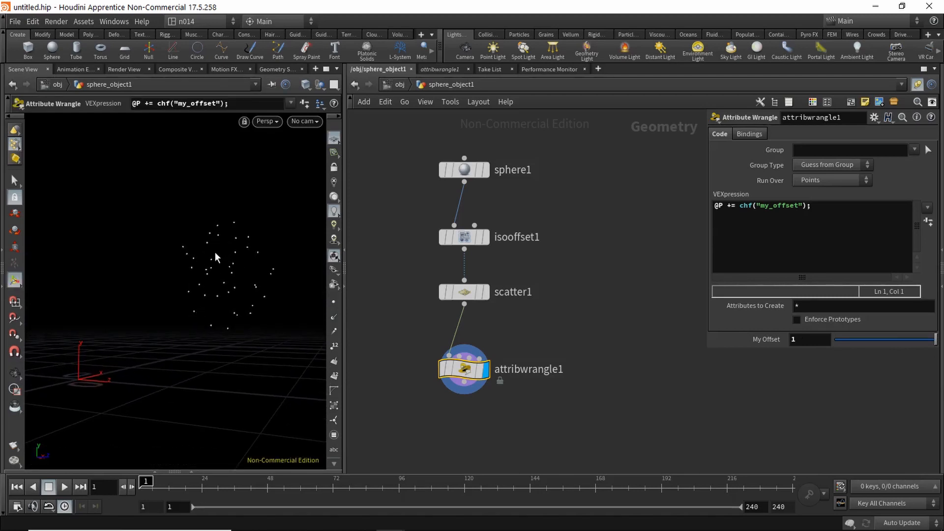
key("d")
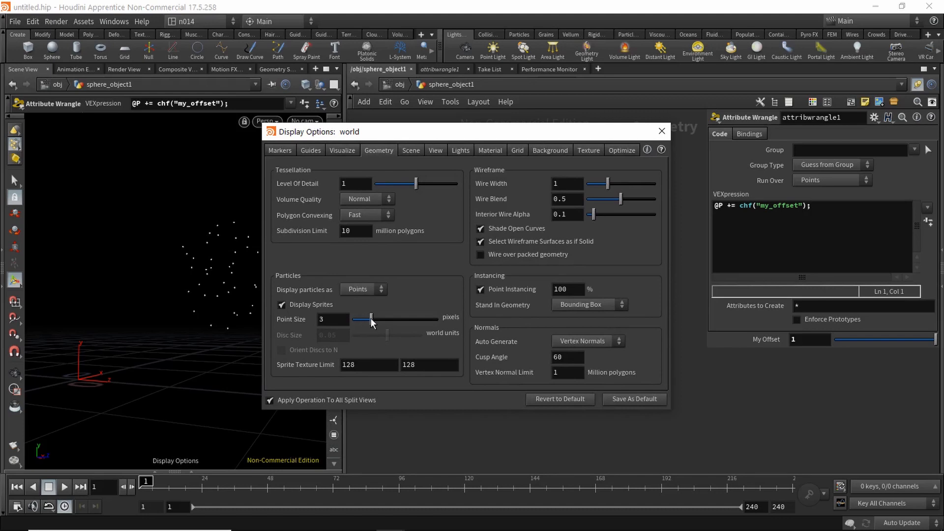
Step: Increase the viewport Point Size from 3 to 8.06 pixels and close Display Options
left_click_drag(371, 323, 419, 331)
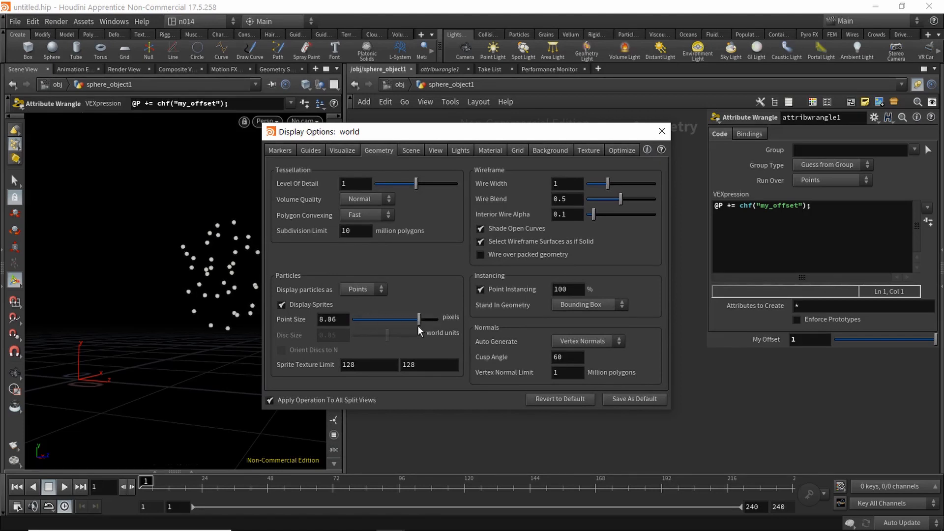
left_click(662, 131)
key("Escape")
left_click_drag(295, 280, 236, 307)
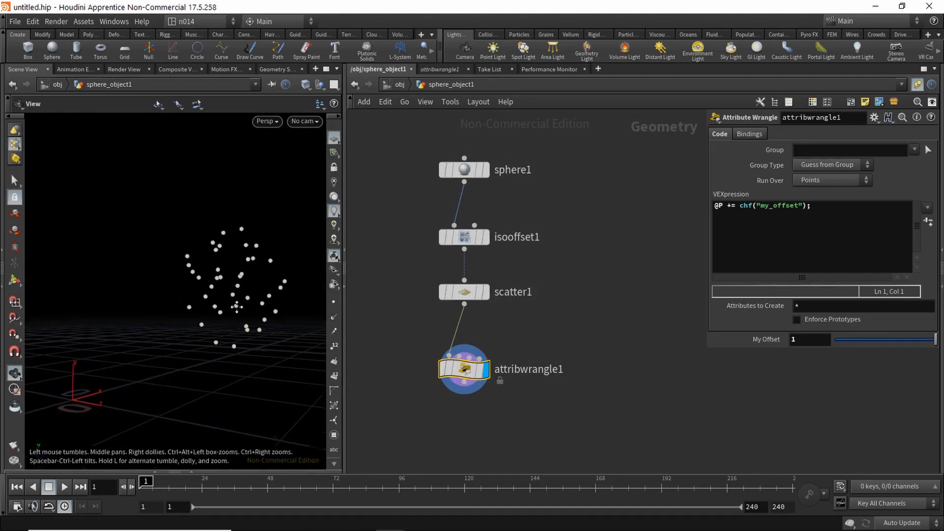
Step: Keyframe My Offset at 1 on frame 1 and at 2 on frame 15
left_click_drag(573, 325, 574, 243)
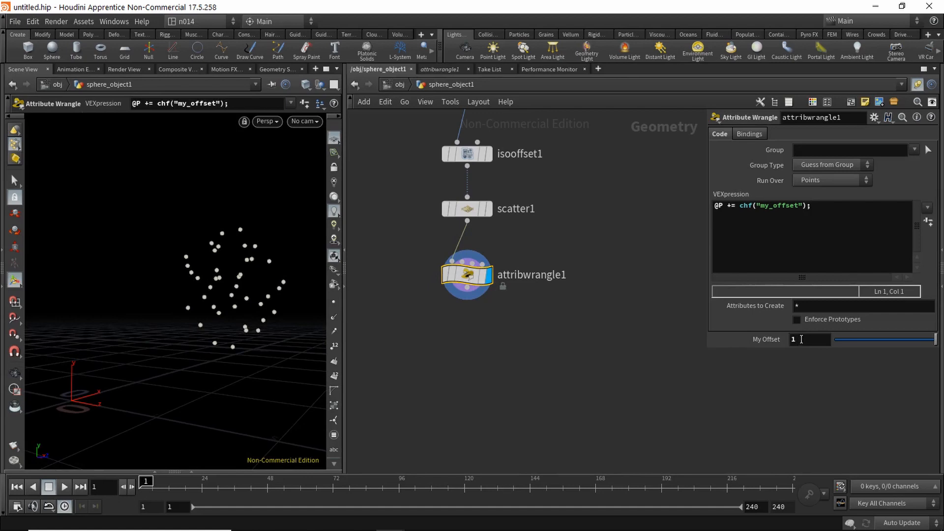
left_click(801, 339, "alt")
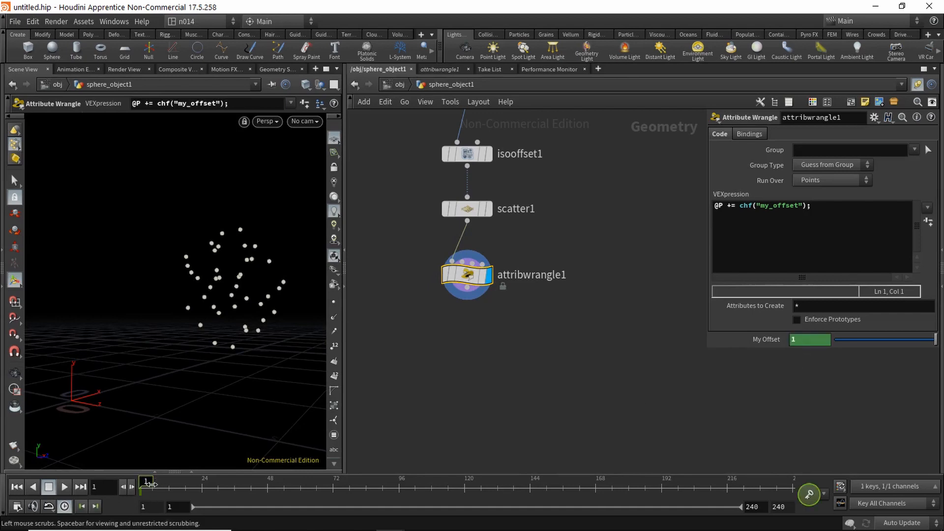
left_click_drag(147, 482, 188, 489)
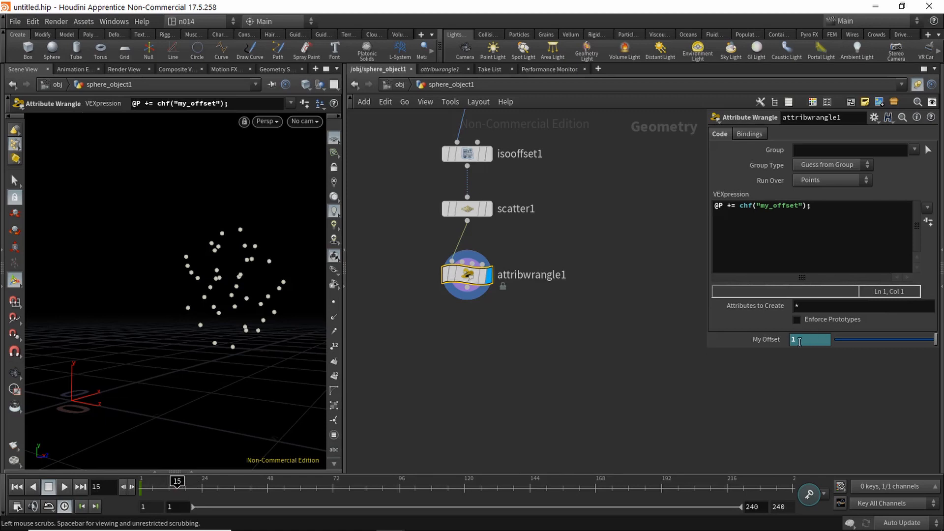
type("2")
key("Return")
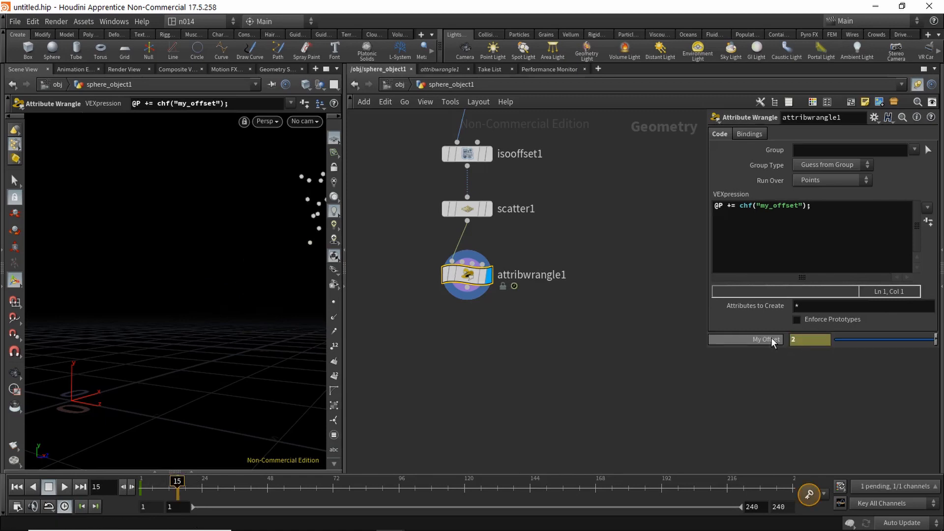
left_click(772, 339, "alt")
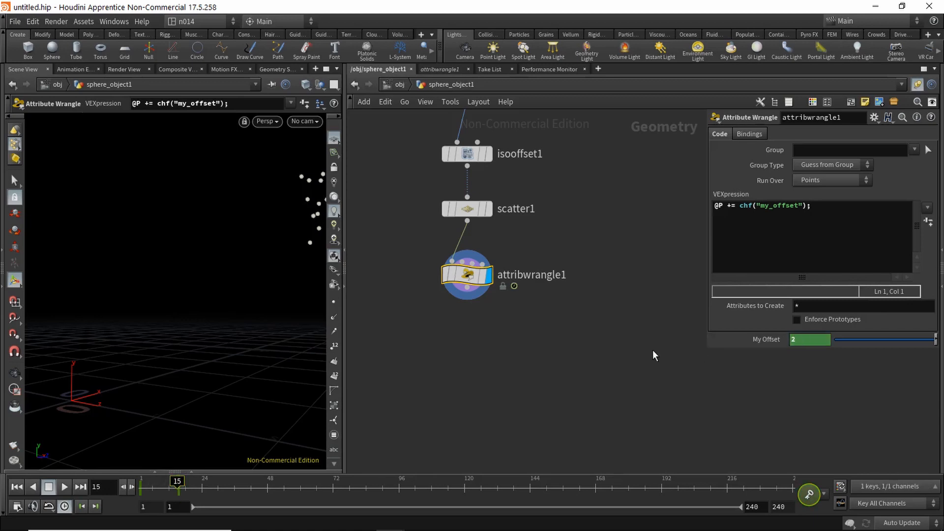
Step: Play and scrub the timeline from frame 1 to check the points' motion
key("Escape")
left_click_drag(234, 265, 173, 324)
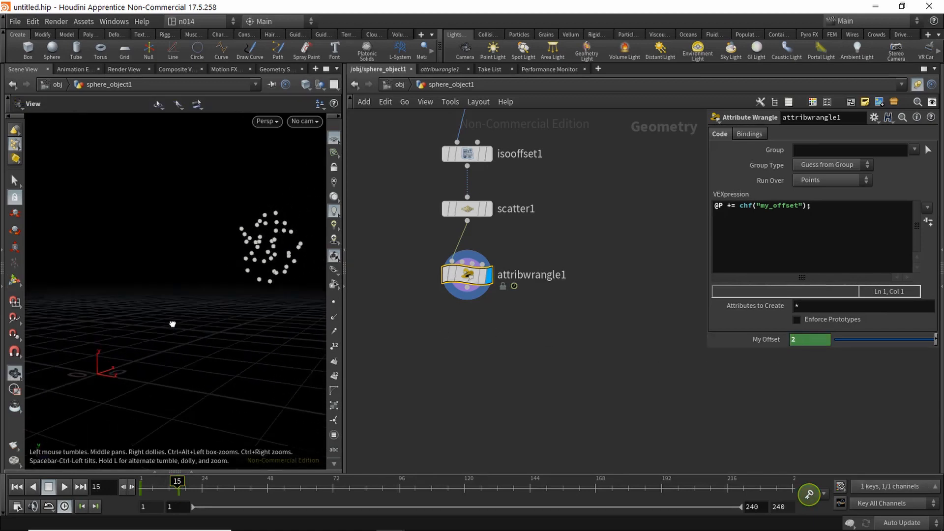
key("Return")
left_click_drag(178, 484, 126, 486)
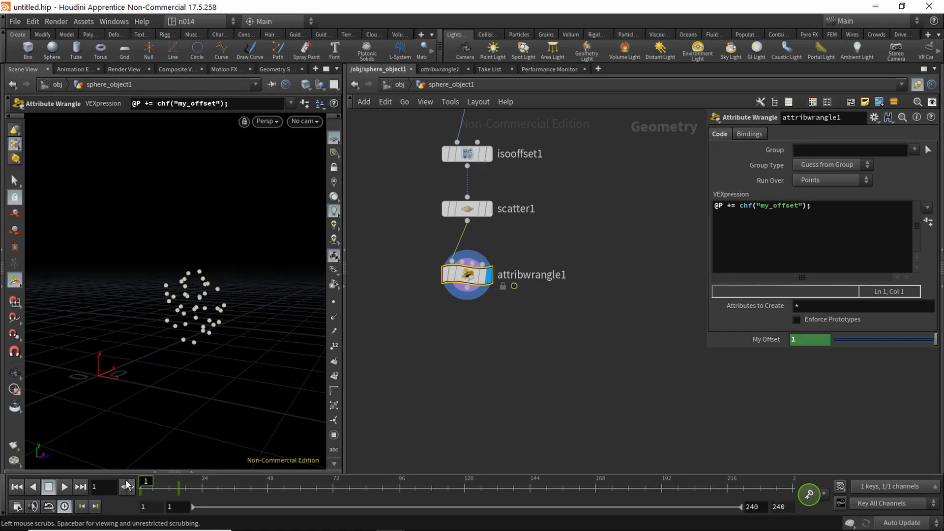
left_click(64, 486)
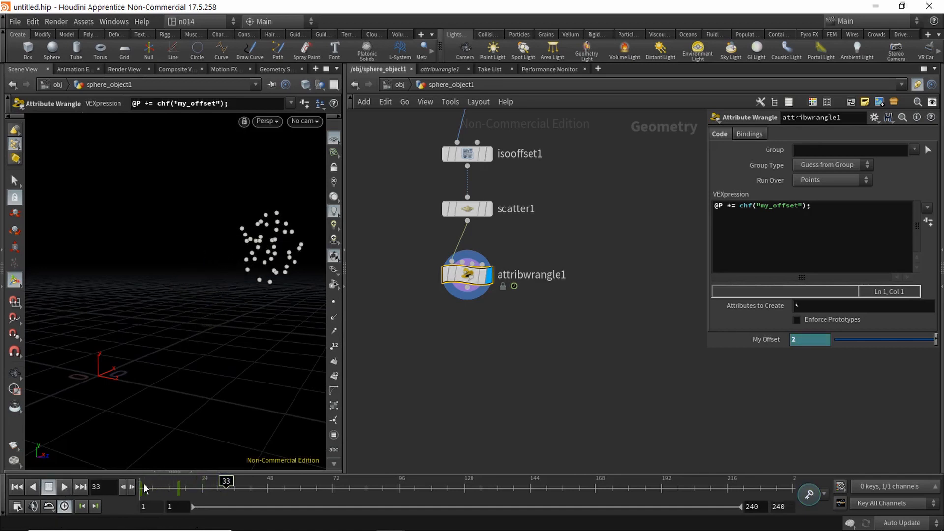
mouse_move(145, 488)
left_mouse_down()
mouse_move(130, 487)
mouse_move(198, 487)
mouse_move(131, 485)
left_mouse_up()
middle_click_drag(185, 397, 159, 414, "alt")
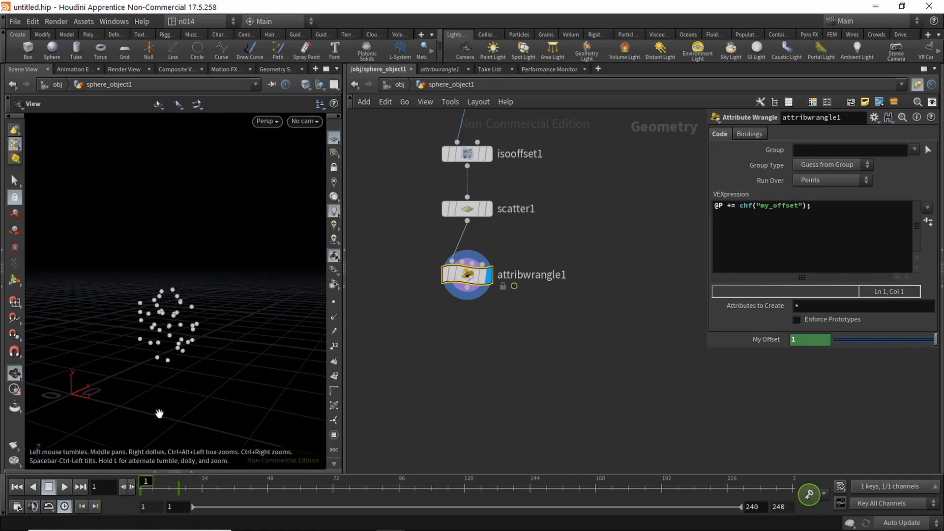
left_click_drag(159, 414, 158, 410, "alt")
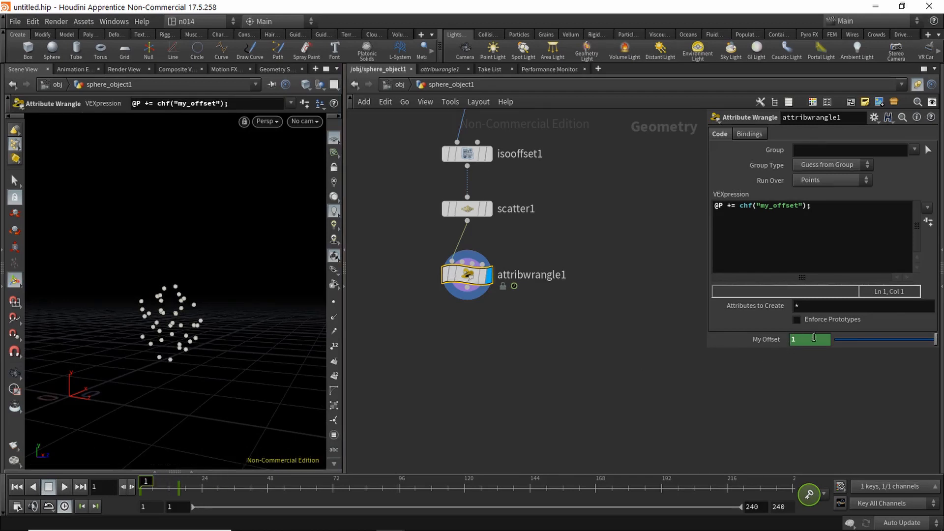
Step: Change My Offset to 0 at frame 1
left_click_drag(801, 340, 761, 341)
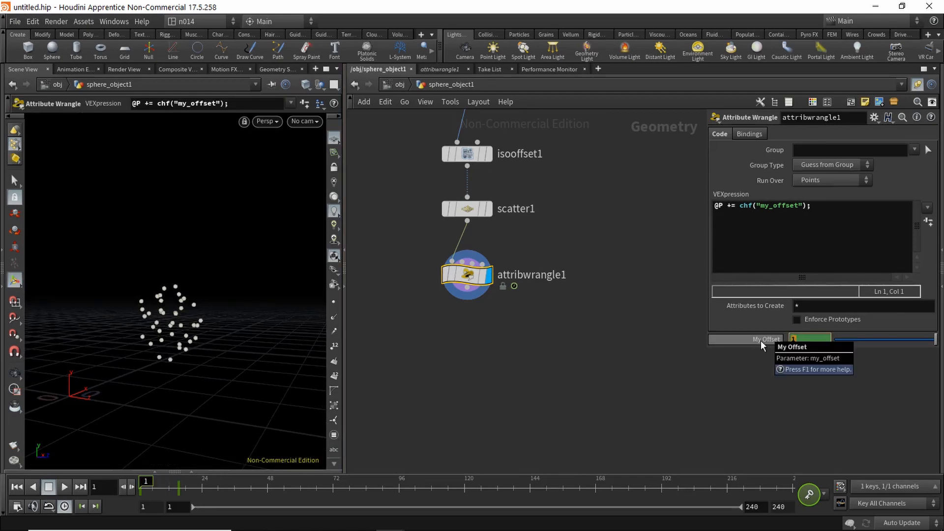
type("0")
key("Return")
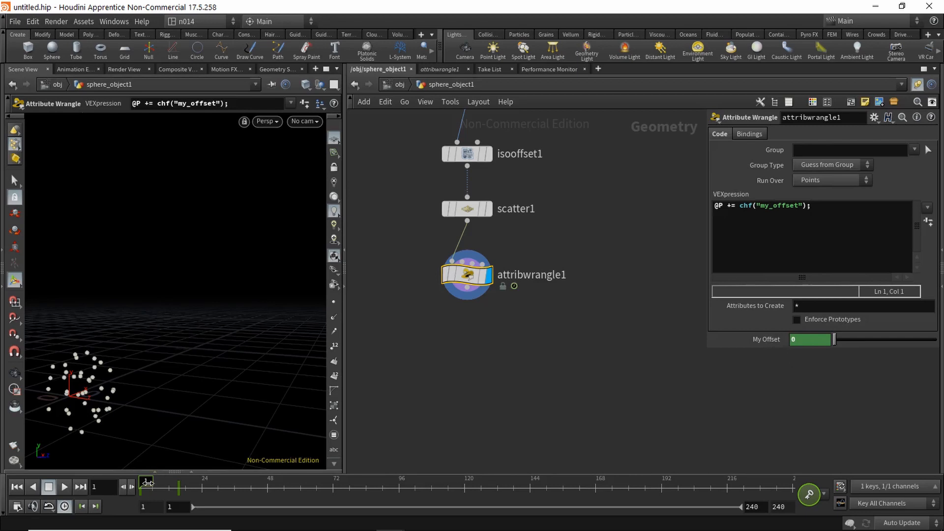
left_click_drag(148, 483, 125, 483)
left_click_drag(187, 386, 190, 378, "alt")
mouse_move(149, 484)
left_mouse_down()
mouse_move(195, 485)
mouse_move(131, 487)
left_mouse_up()
mouse_move(196, 375)
left_mouse_down("alt")
mouse_move(209, 360)
mouse_move(203, 368)
left_mouse_up("alt")
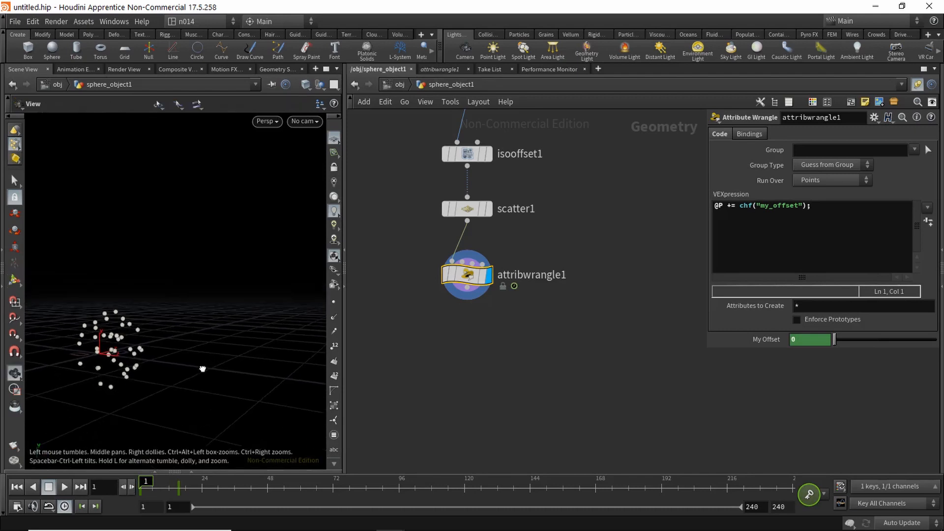
mouse_move(147, 482)
left_mouse_down()
mouse_move(189, 484)
mouse_move(134, 487)
left_mouse_up()
left_click(132, 487)
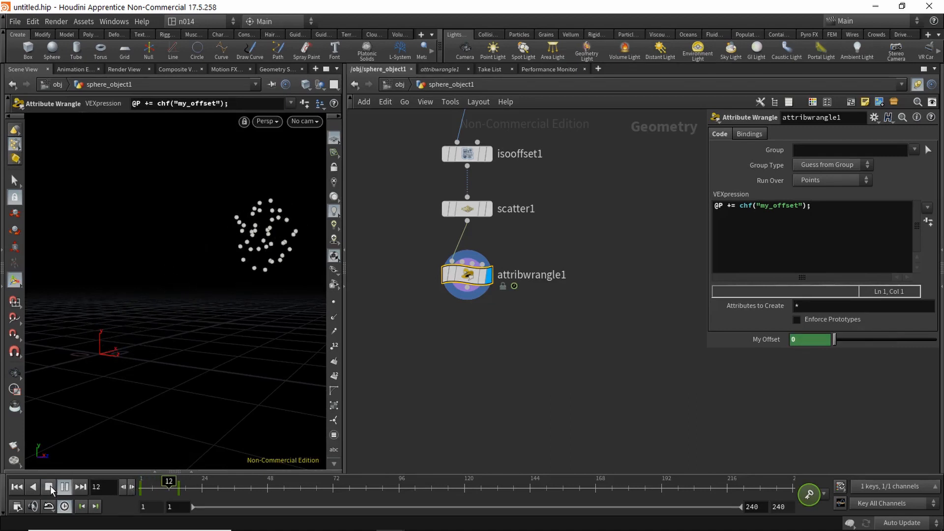
left_click(123, 487)
key("Escape")
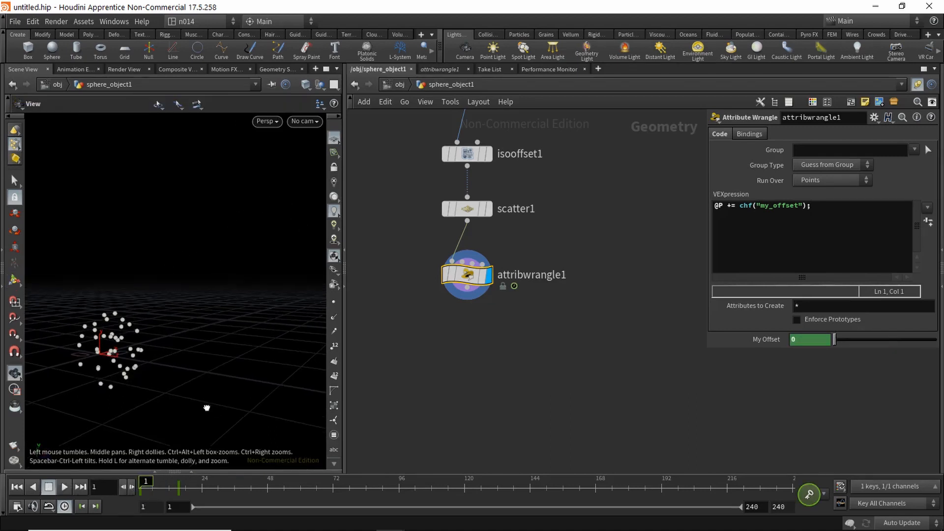
left_click_drag(209, 404, 208, 400)
key("Return")
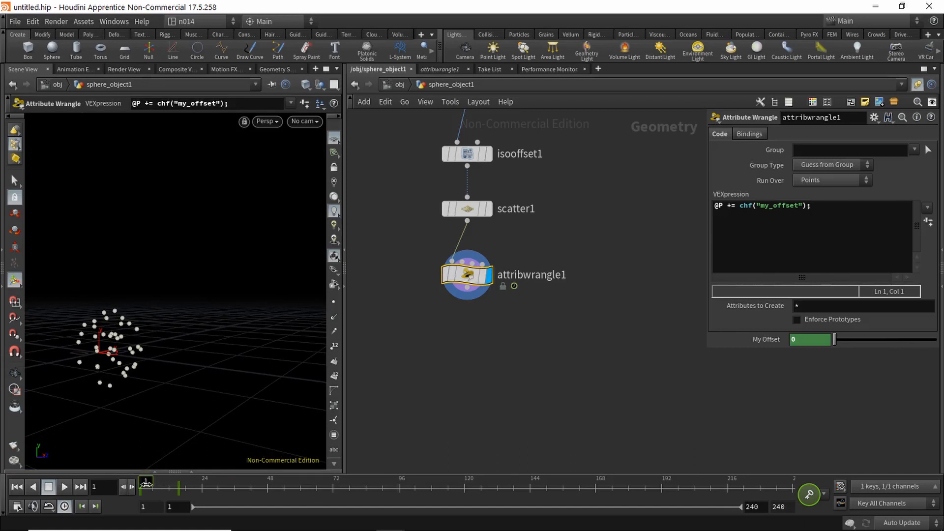
mouse_move(146, 484)
left_mouse_down()
mouse_move(178, 487)
mouse_move(144, 486)
left_mouse_up()
middle_click_drag(457, 338, 457, 375)
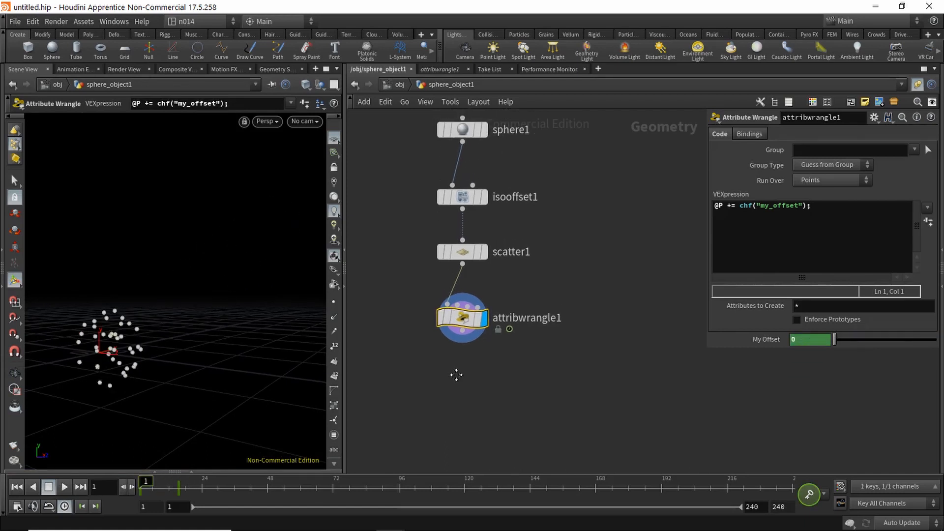
Step: Insert a Color node on the wire between scatter1 and attribwrangle1
left_click_drag(462, 317, 453, 379)
key("Tab")
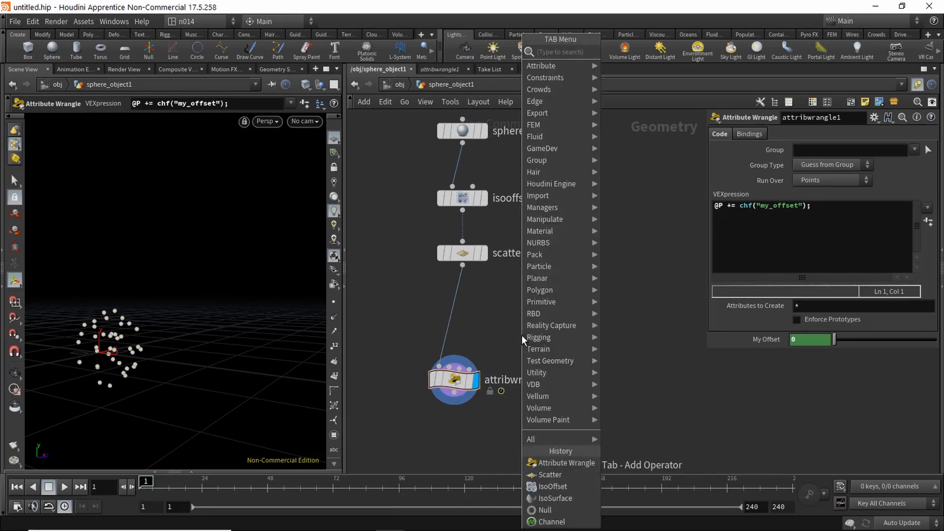
type("col")
key("Return")
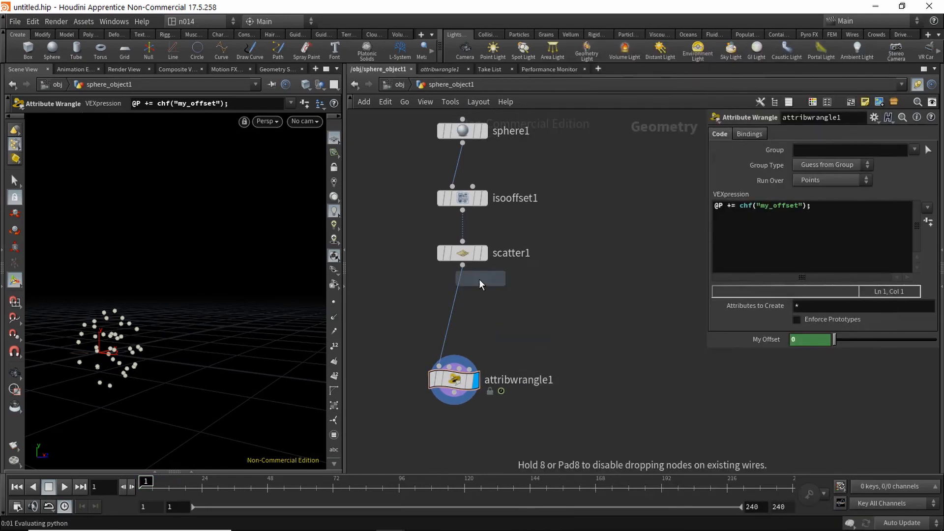
left_click(457, 299)
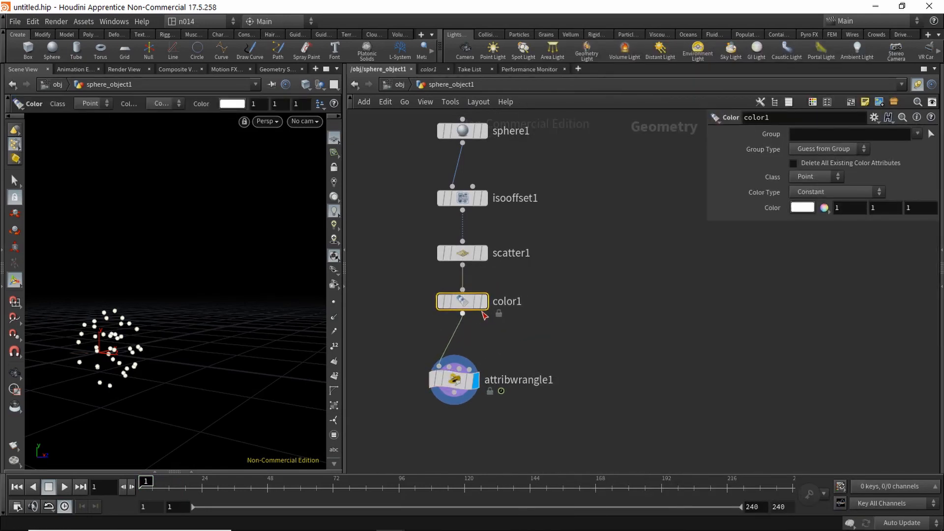
left_click_drag(454, 381, 462, 405)
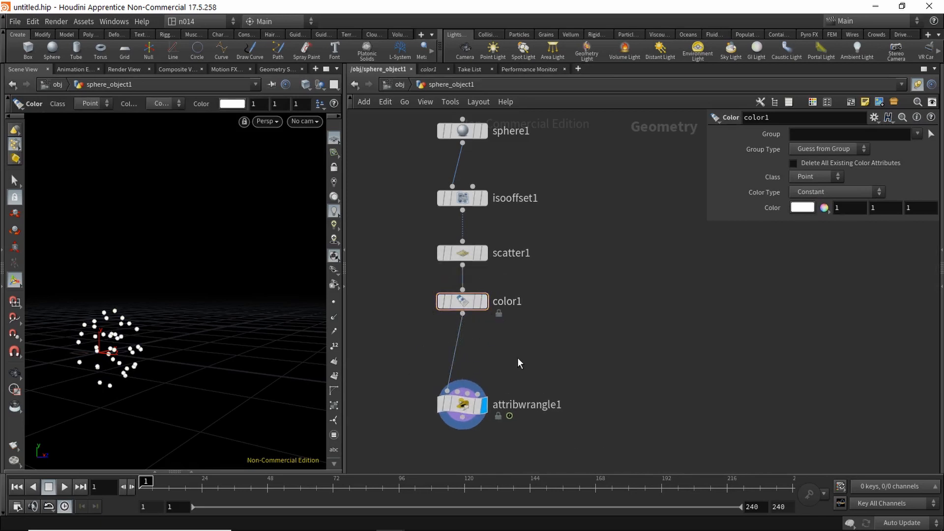
Step: Search for and choose Attribute Randomize in the node menu
key("Tab")
type("attri")
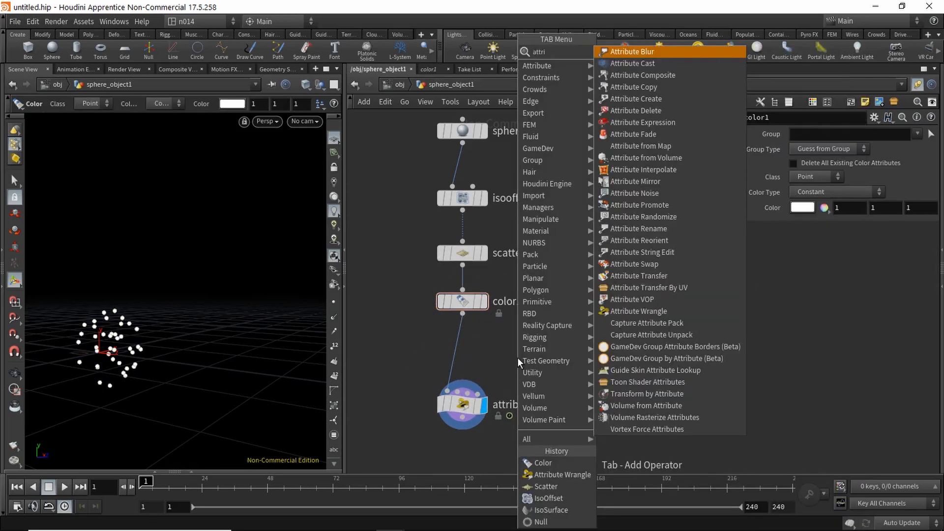
type("brand")
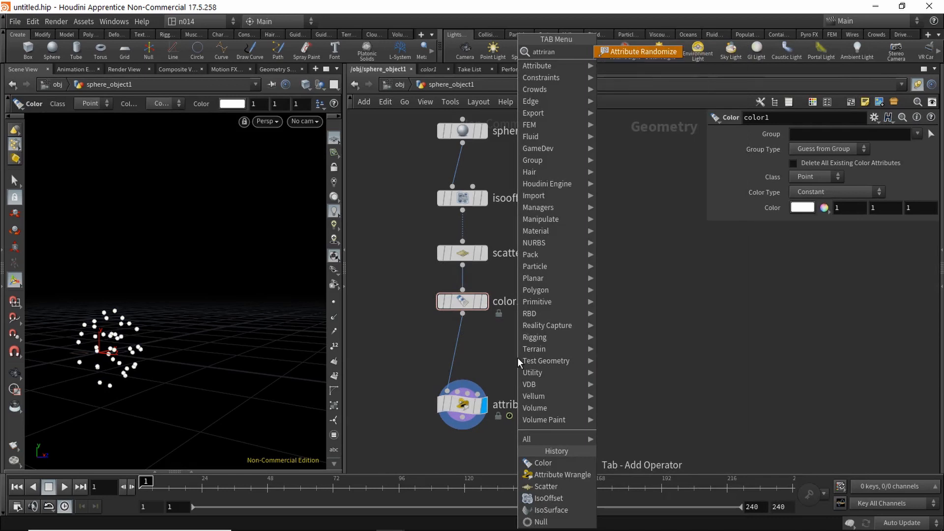
key("Return")
Step: Place attribrandomize1 between color1 and attribwrangle1 so points get random Cd colours
left_click(460, 351)
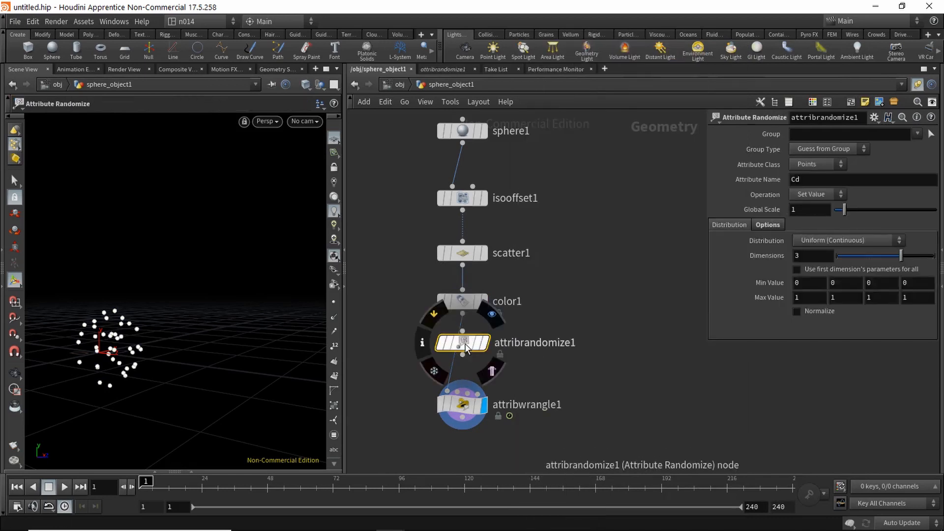
left_click_drag(461, 351, 467, 346)
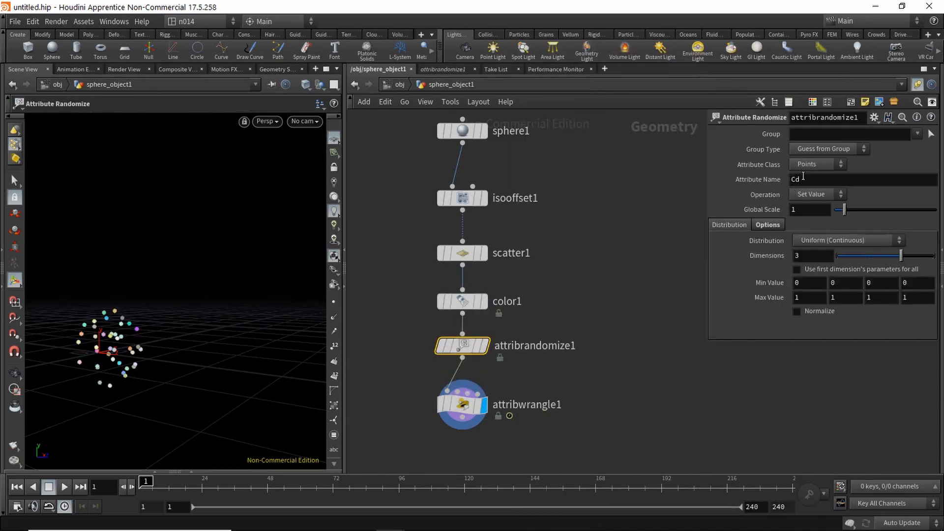
key("Escape")
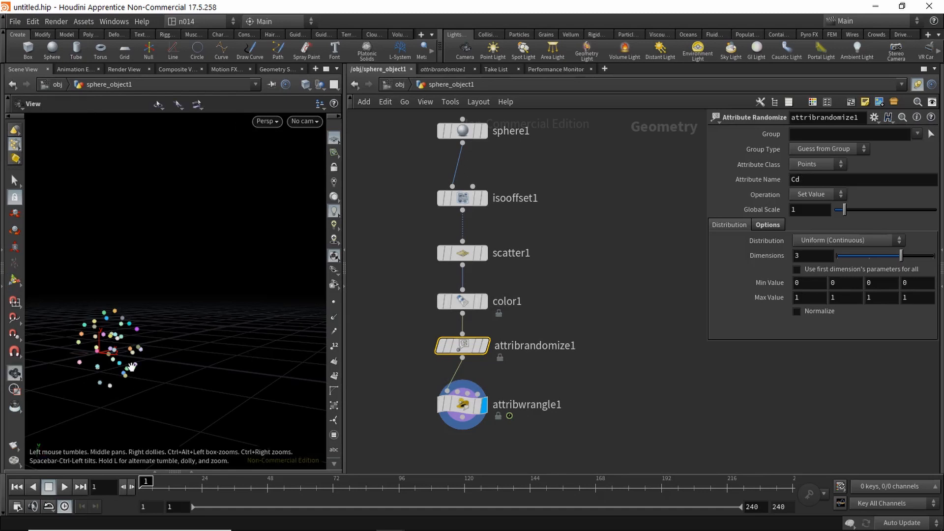
mouse_move(131, 364)
left_mouse_down()
mouse_move(179, 343)
mouse_move(179, 333)
mouse_move(138, 323)
mouse_move(142, 348)
mouse_move(130, 364)
left_mouse_up()
middle_click_drag(604, 405, 598, 326)
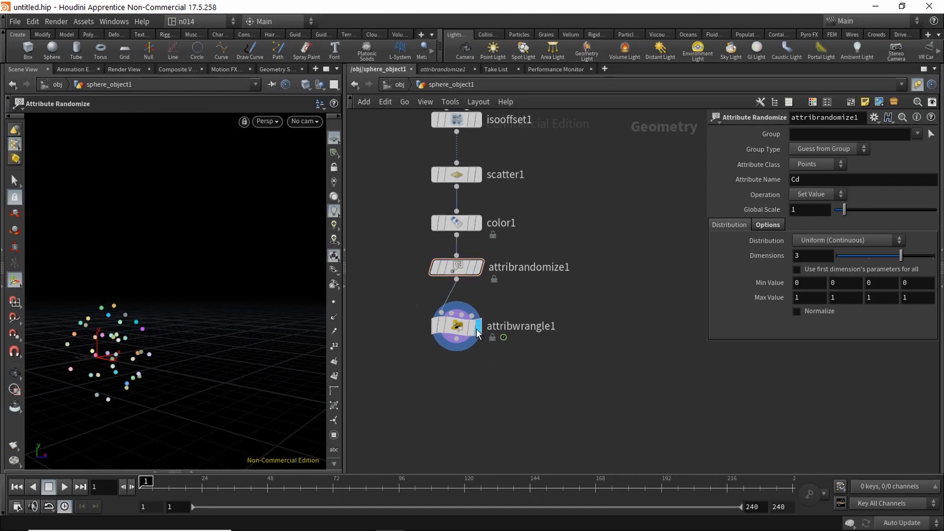
left_click(459, 327)
left_click(739, 205)
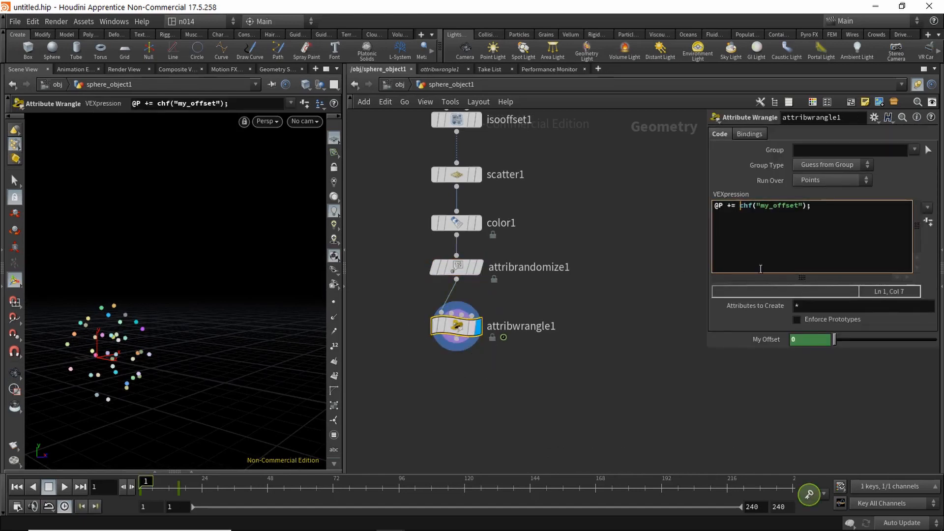
type("@Cd*")
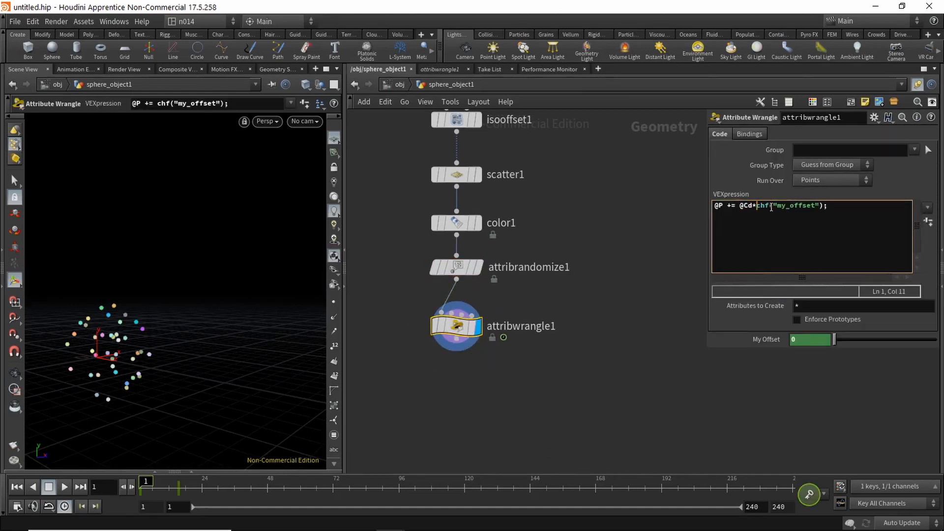
left_click(63, 487)
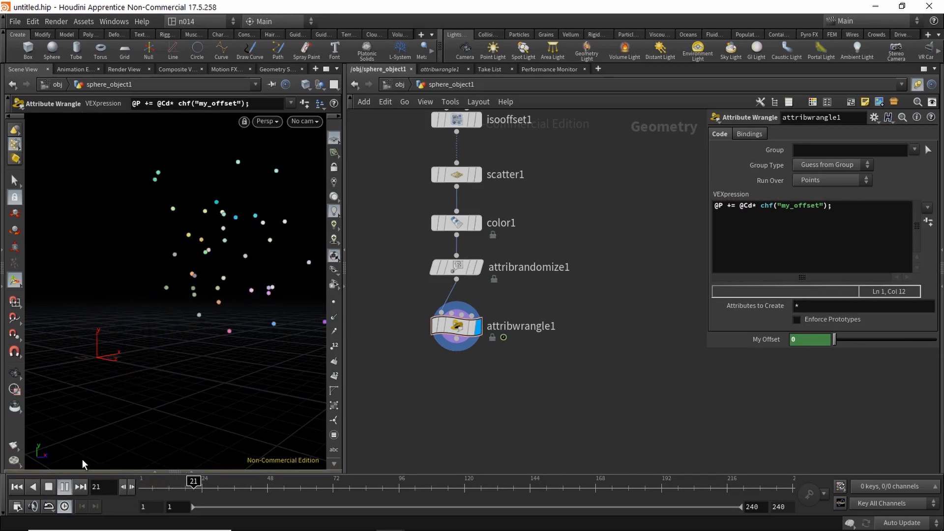
key("Escape")
key("Return")
left_click(16, 486)
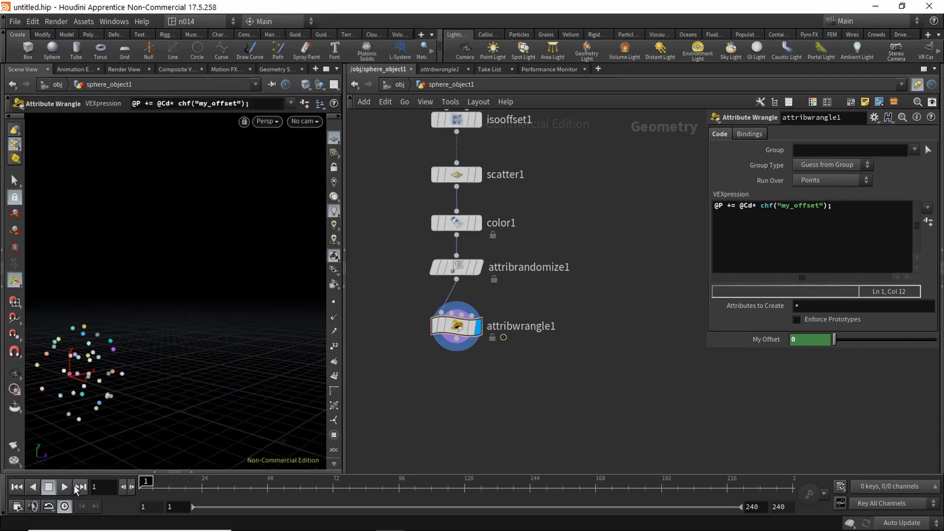
left_click(48, 487)
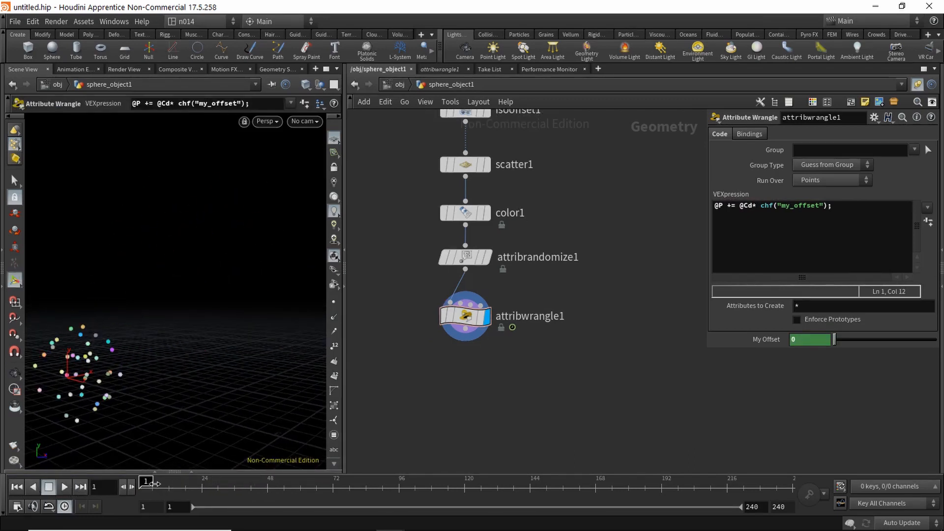
left_click_drag(160, 489, 184, 484)
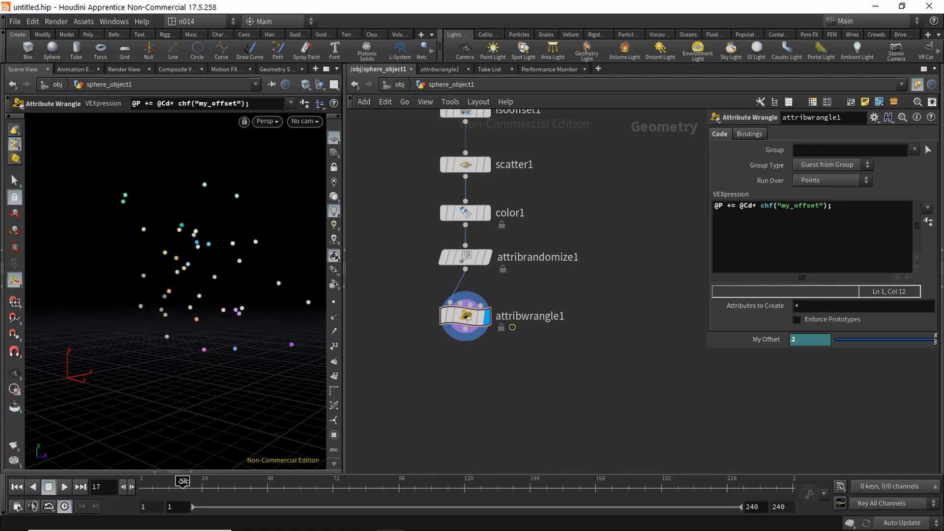
mouse_move(182, 481)
left_mouse_down()
mouse_move(159, 484)
mouse_move(183, 482)
left_mouse_up()
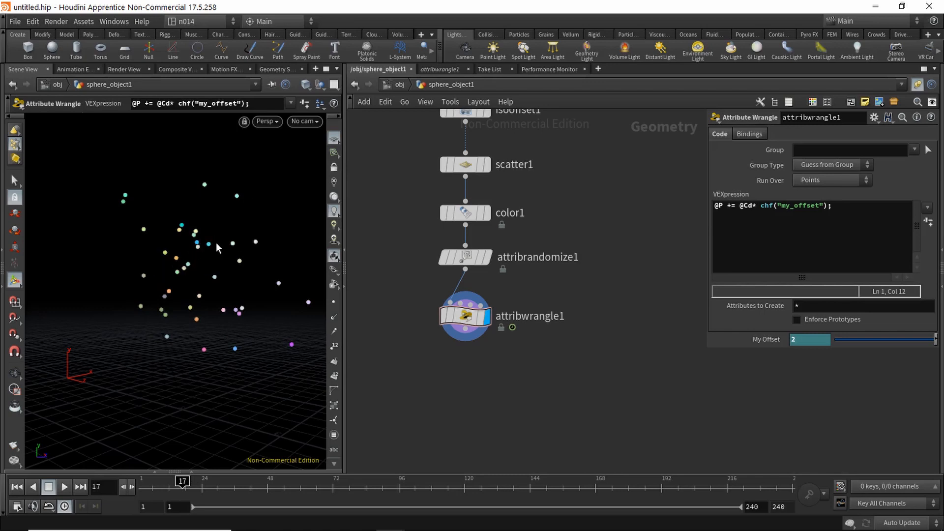
mouse_move(182, 482)
left_mouse_down()
mouse_move(171, 482)
mouse_move(193, 482)
mouse_move(176, 487)
left_mouse_up()
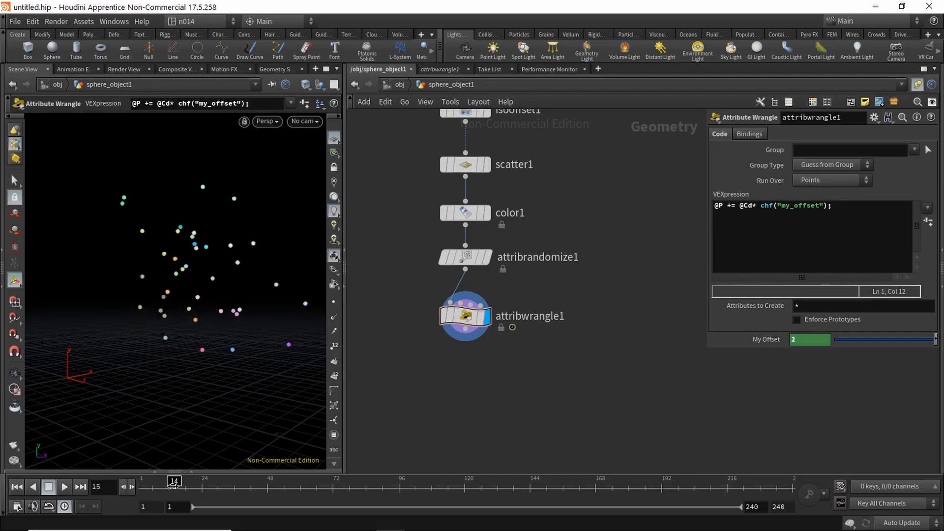
Step: Search for and choose CHOP Network in the node menu
key("Tab")
type("chop")
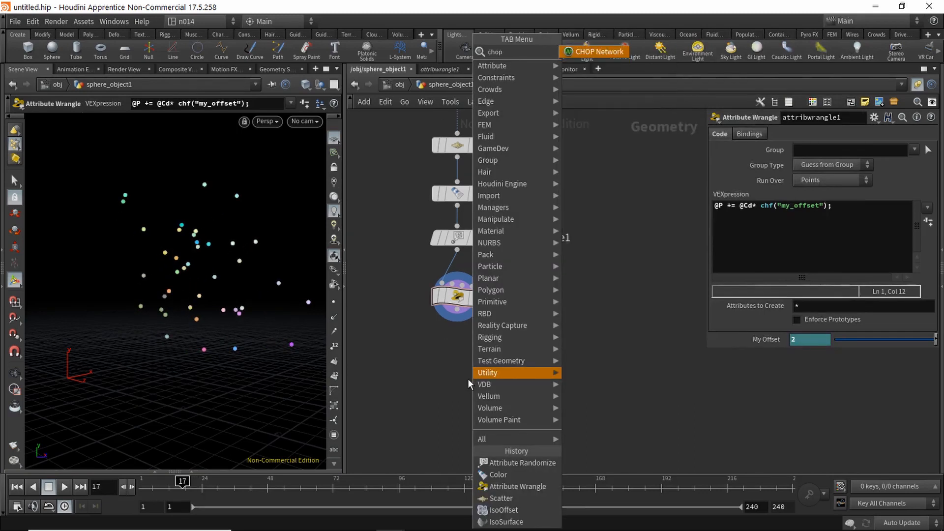
key("Return")
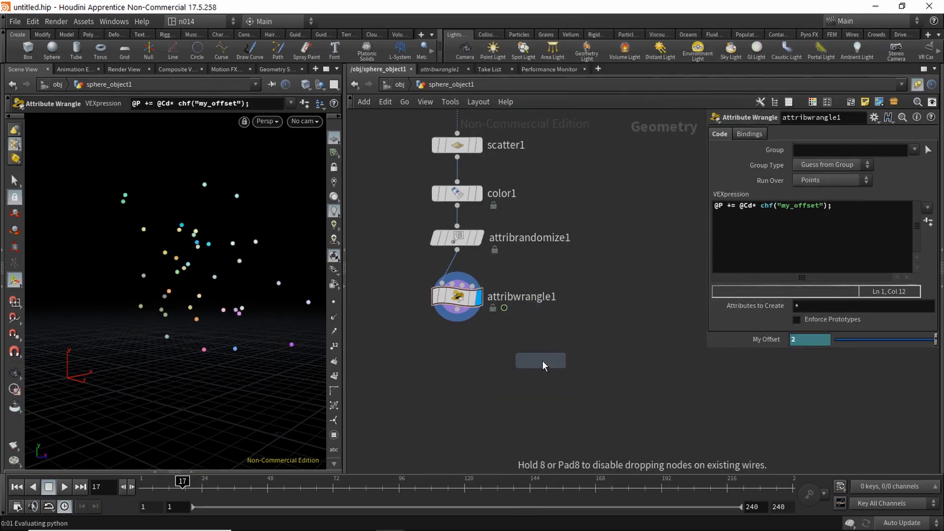
Step: Place chopnet1 below attribwrangle1 and add a Geometry CHOP inside it
left_click(542, 361)
double_click(564, 356)
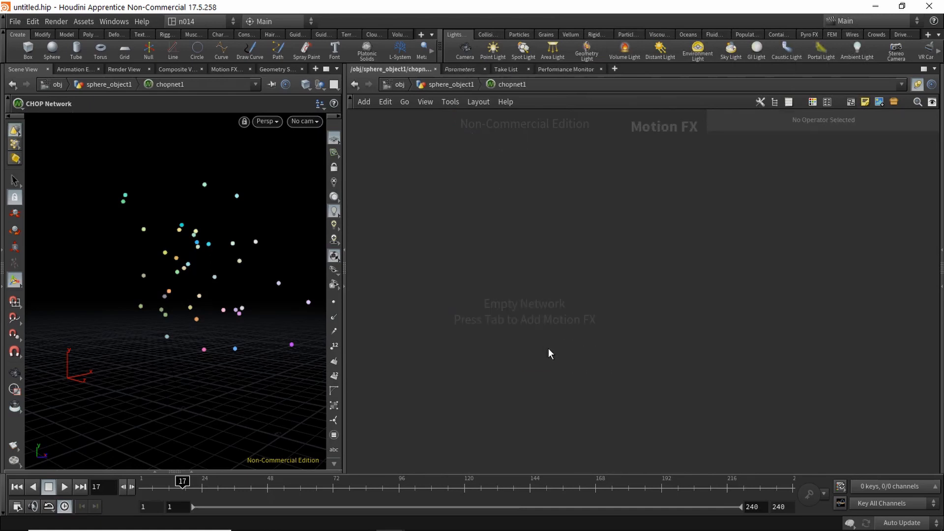
key("Tab")
type("e")
key("Return")
left_click(500, 241)
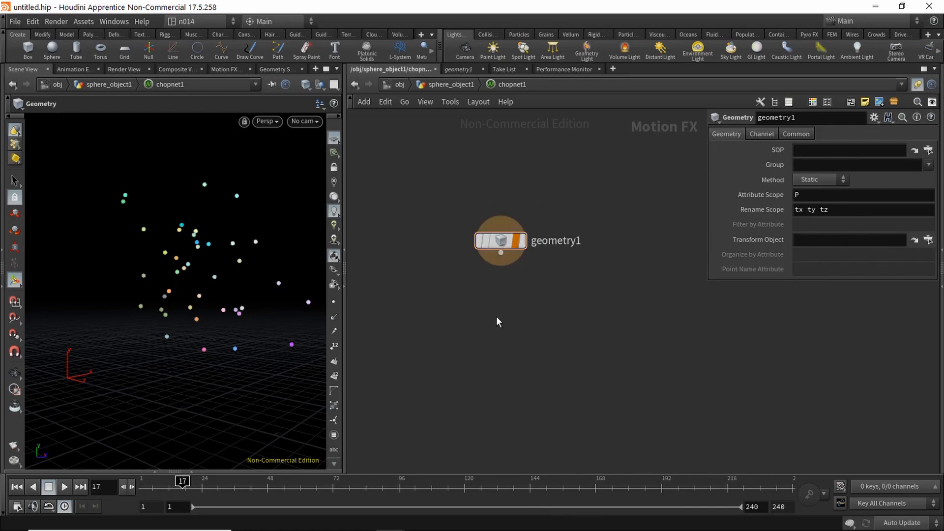
Step: Add a Lag CHOP fed by geometry1 (Lag 0.2, Overshoot 0.4), then return to the geometry network
key("Tab")
type("lag")
key("Return")
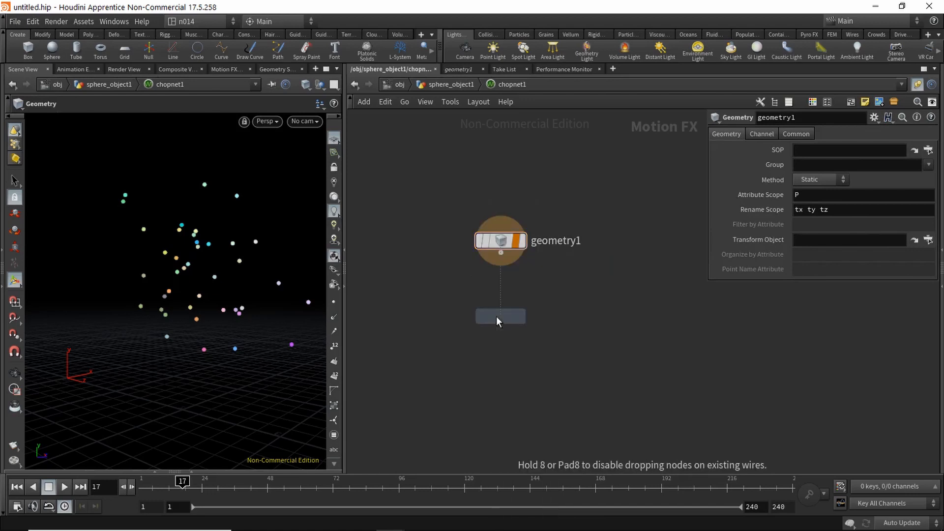
left_click(500, 298)
left_click_drag(501, 254, 500, 294)
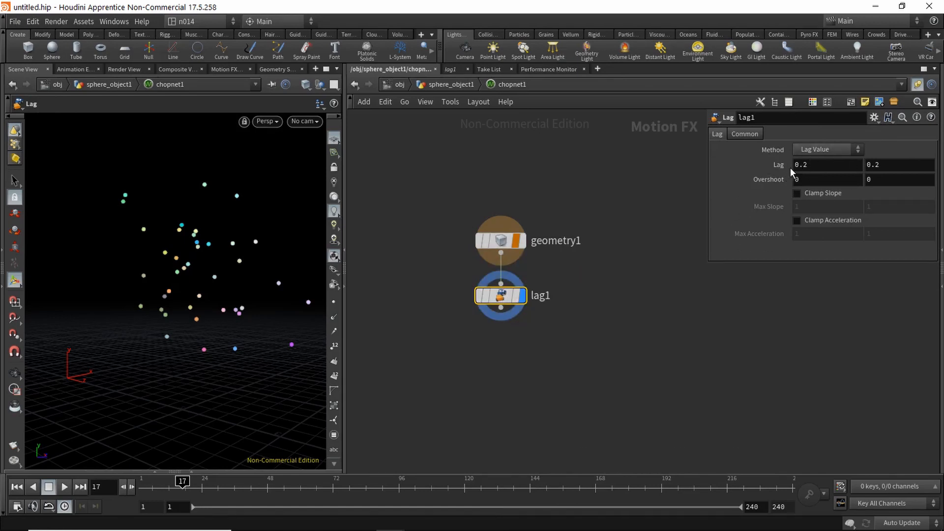
middle_click_drag(770, 180, 802, 182)
left_click(451, 85)
left_click_drag(553, 356, 585, 350)
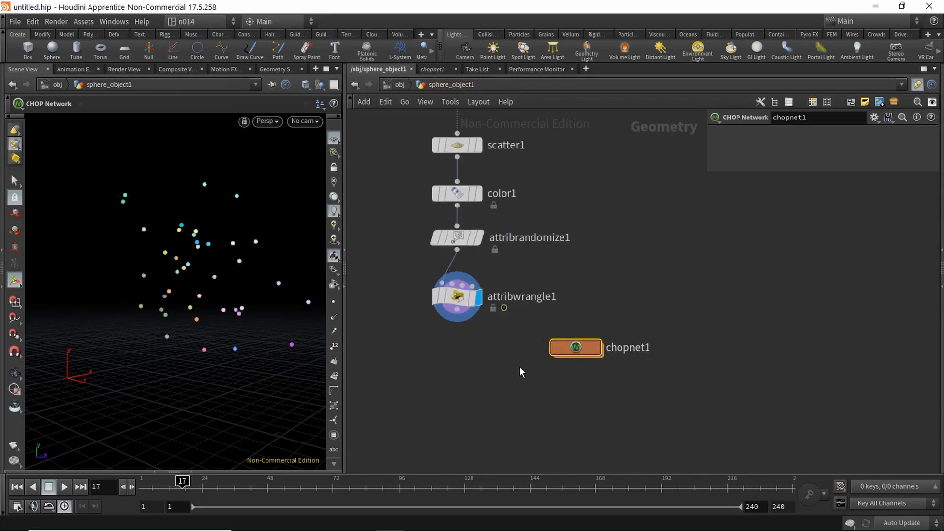
Step: Add a Channel node wired from attribwrangle1 and make it the displayed node
middle_click_drag(469, 371, 498, 352)
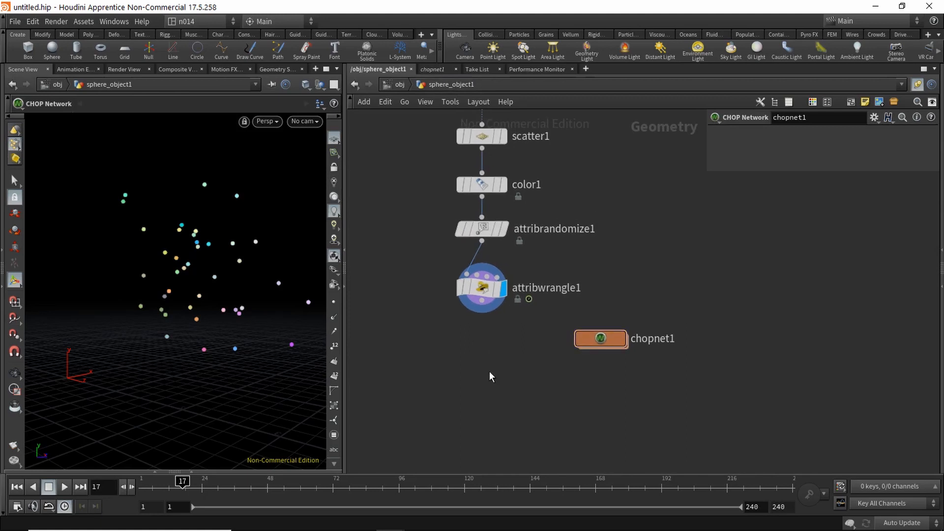
key("Tab")
type("cha")
key("Return")
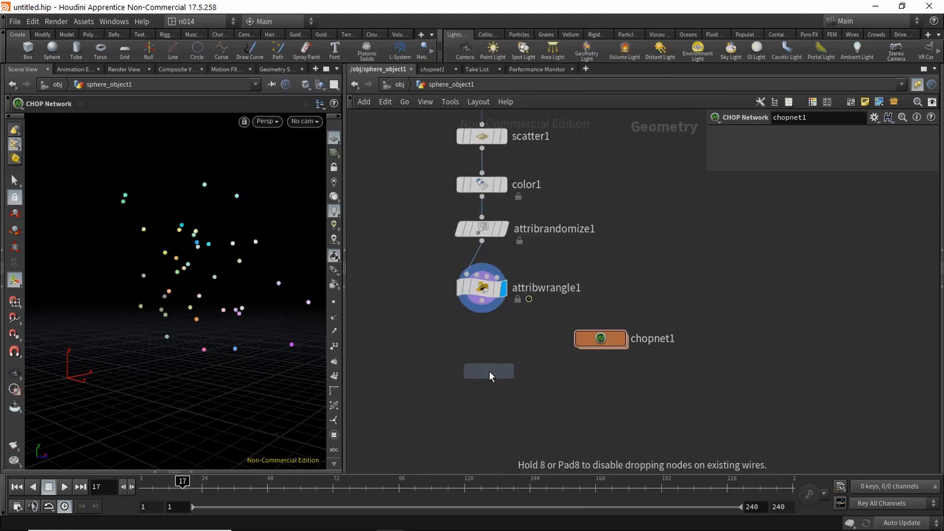
left_click(474, 352)
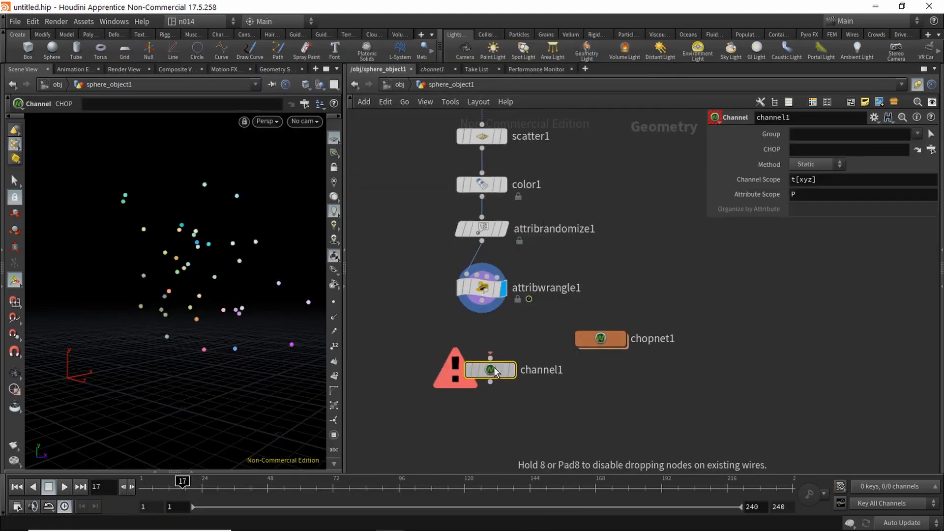
left_click_drag(481, 301, 481, 372)
key("r")
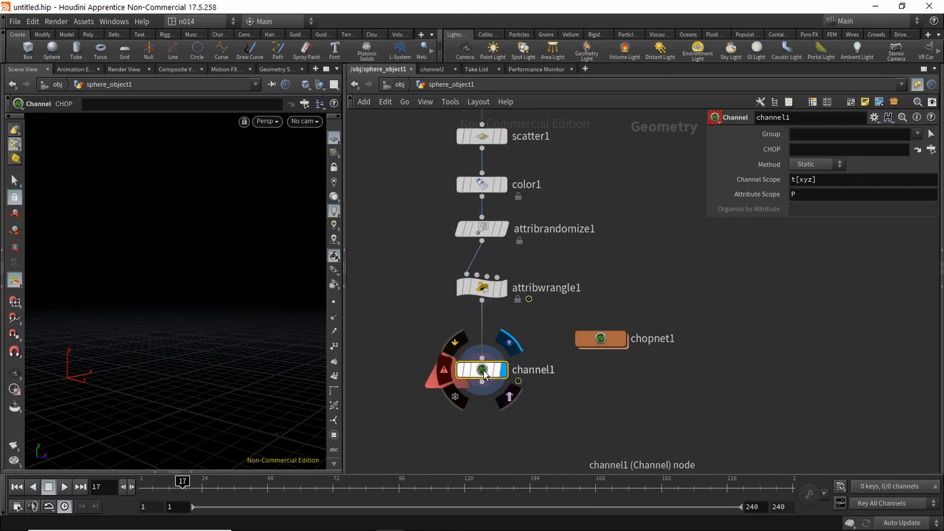
left_click_drag(487, 372, 487, 380)
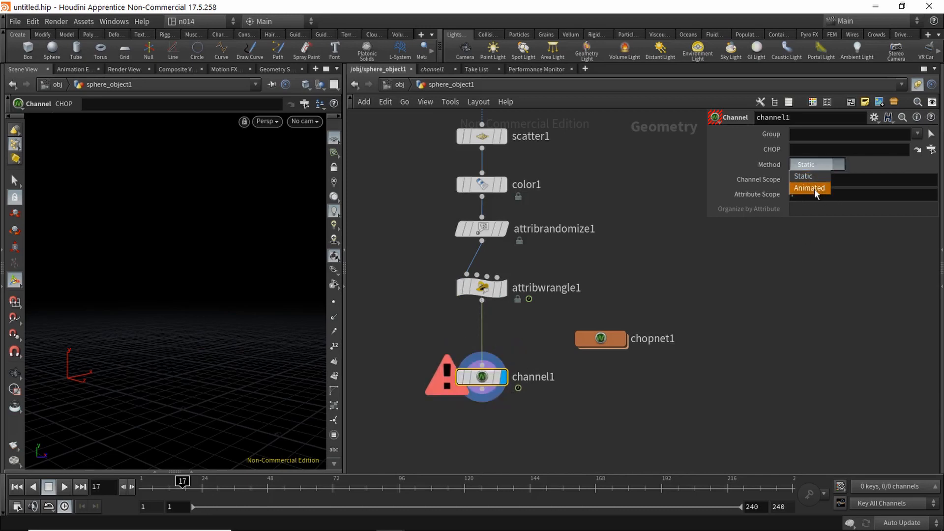
Step: Set channel1's Method to Animated, test playback, and go inside chopnet1
left_click(809, 187)
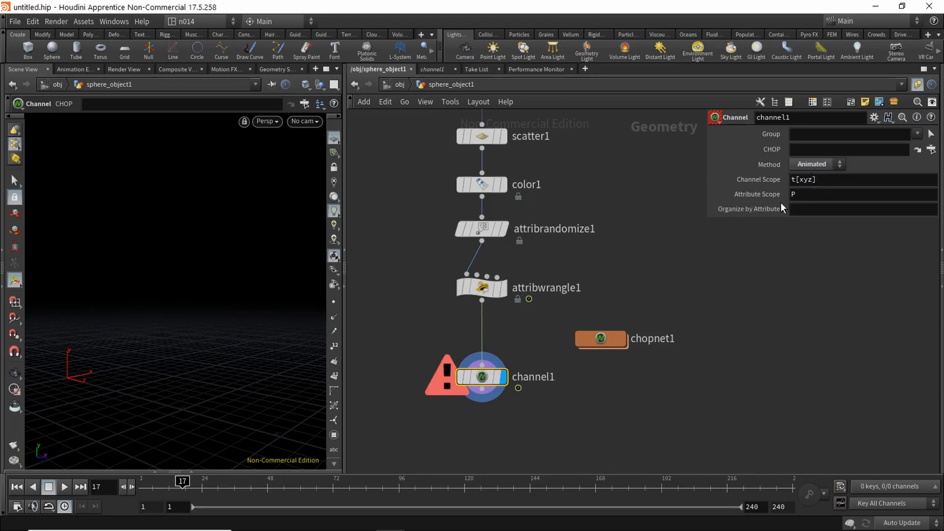
left_click(64, 487)
left_click(23, 484)
double_click(591, 341)
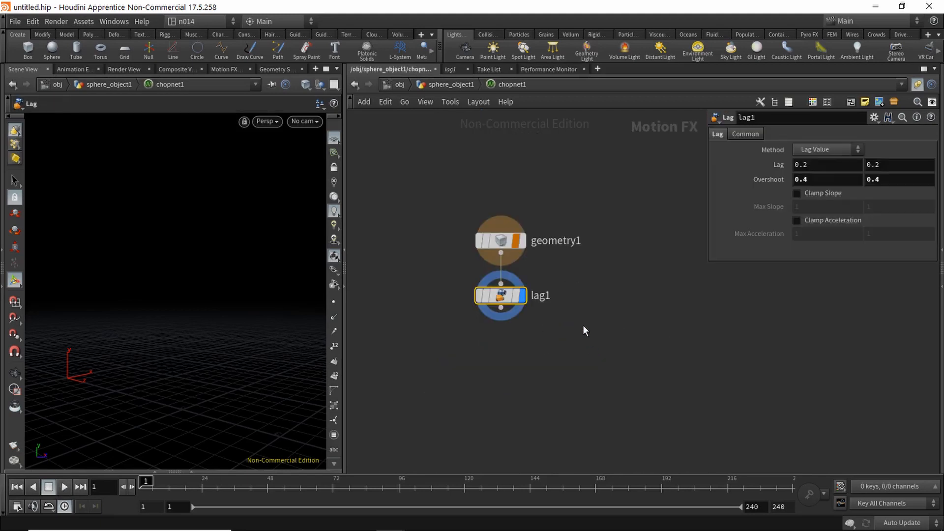
Step: Select geometry1 and cancel its SOP node chooser, leaving the source empty
left_click(514, 268)
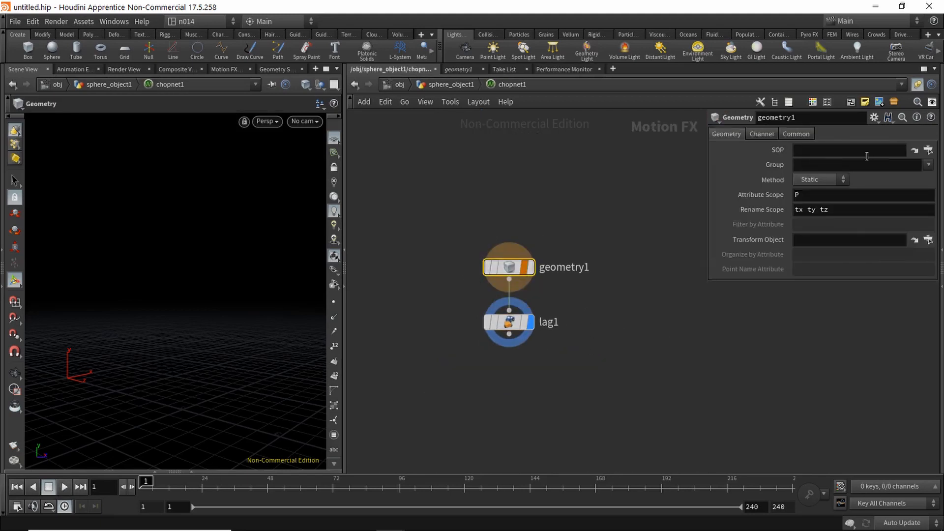
left_click(929, 150)
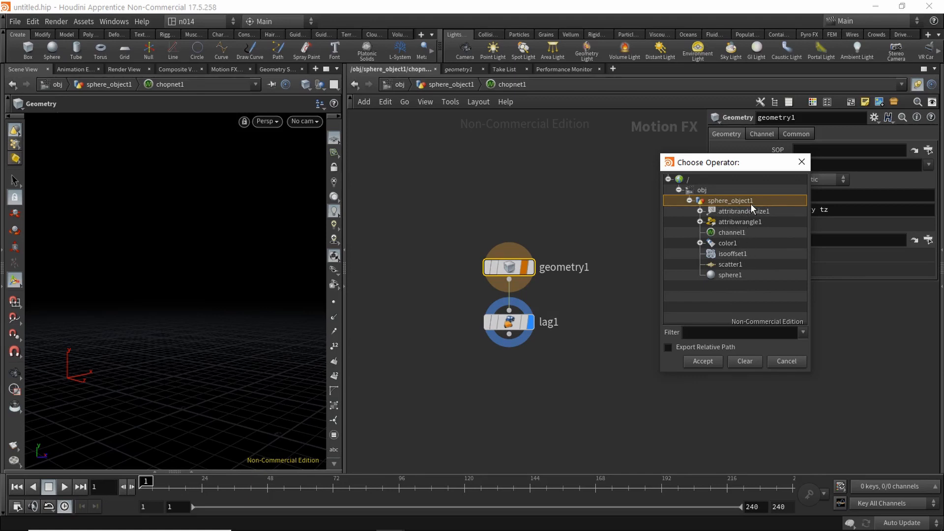
left_click(793, 361)
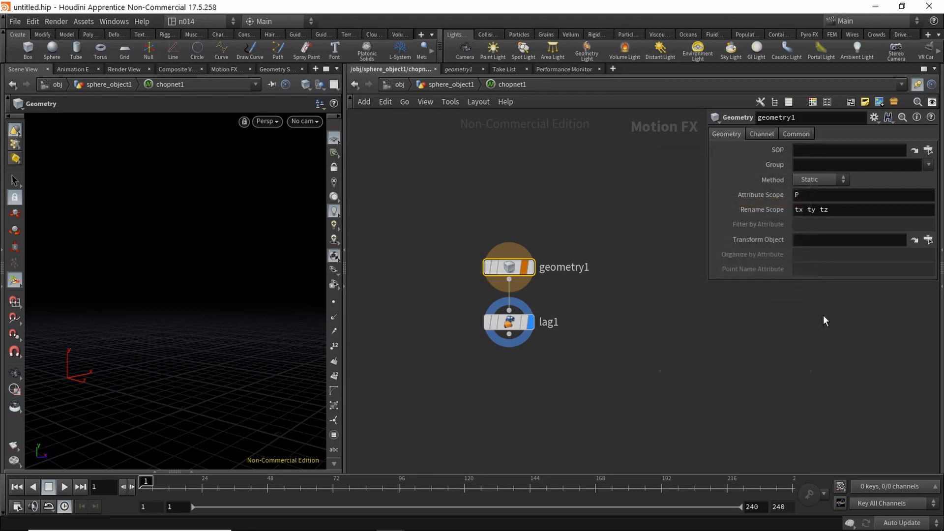
Step: Return to sphere_object1 and move channel1 and chopnet1 down to make room
key("u")
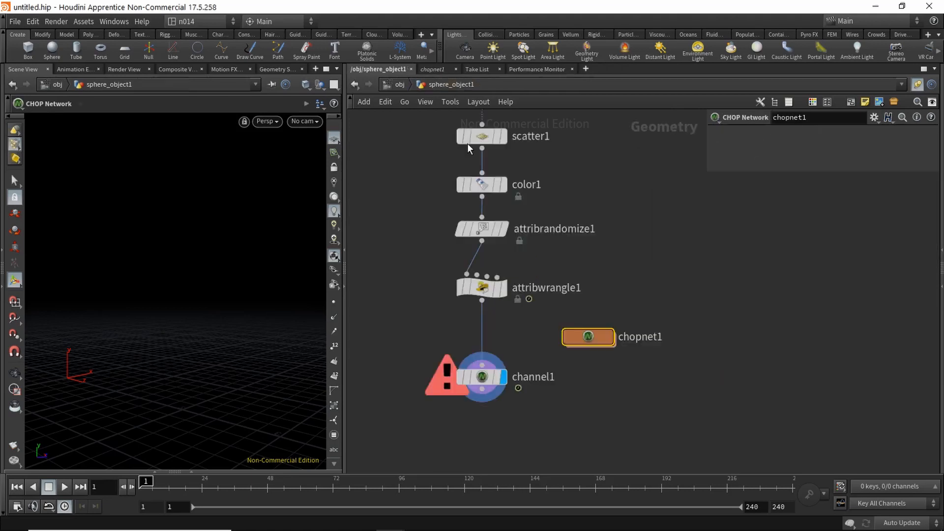
middle_click_drag(524, 310, 525, 283)
left_click_drag(486, 350, 487, 376)
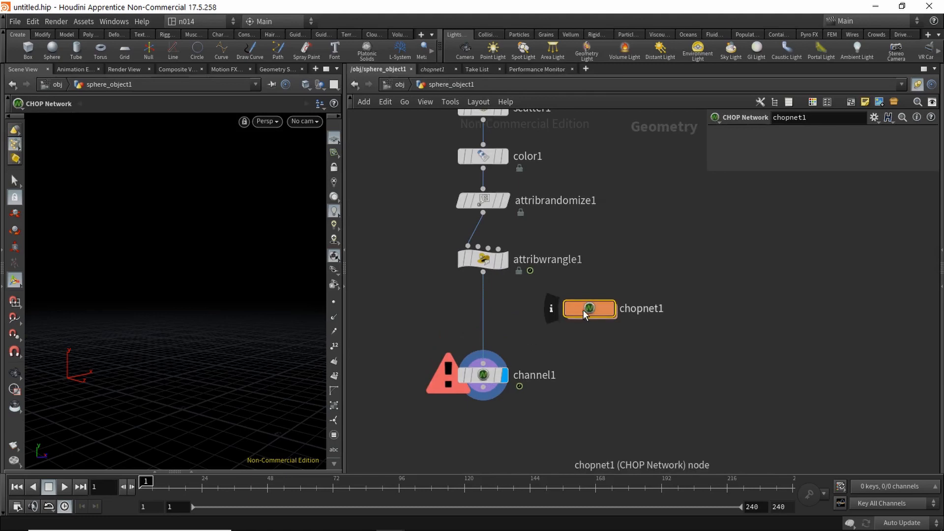
left_click_drag(586, 312, 596, 334)
Step: Insert a Null named OUT_forchop between attribwrangle1 and channel1, then enter chopnet1
key("Tab")
type("n")
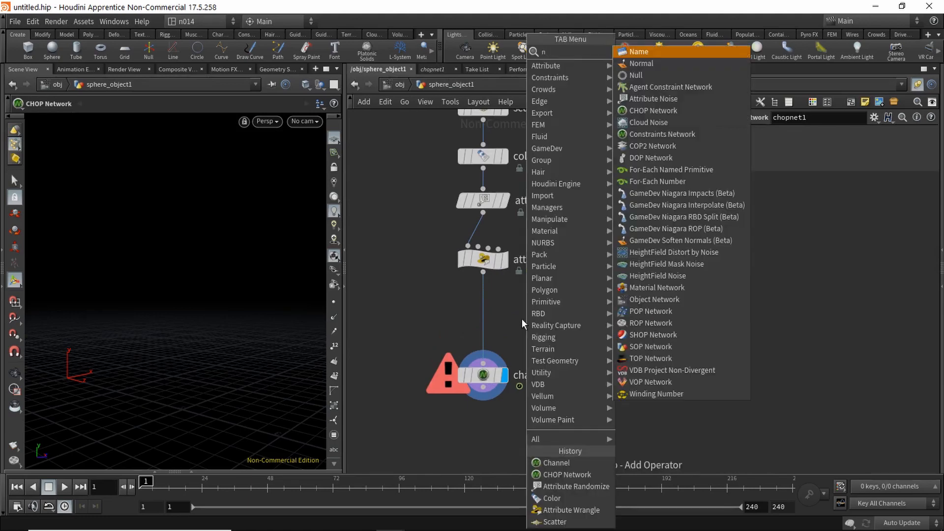
type("u")
key("Return")
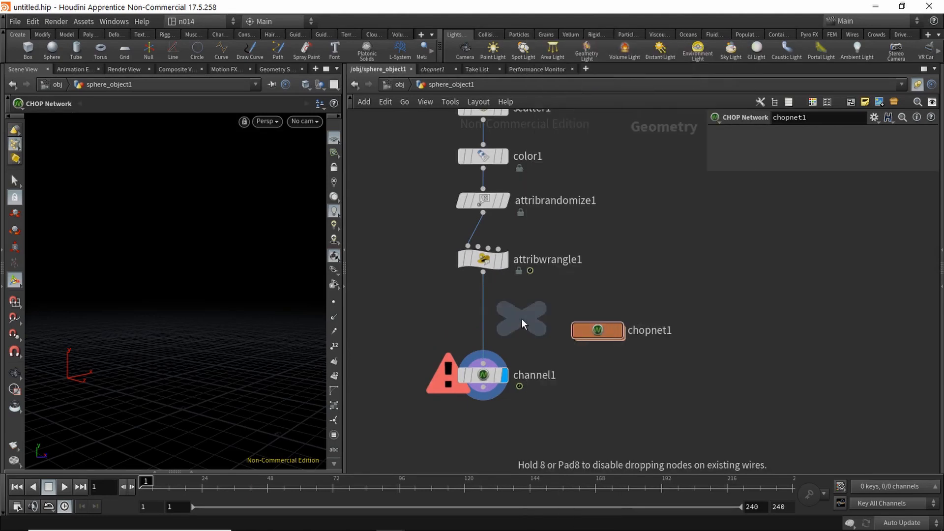
left_click(483, 319)
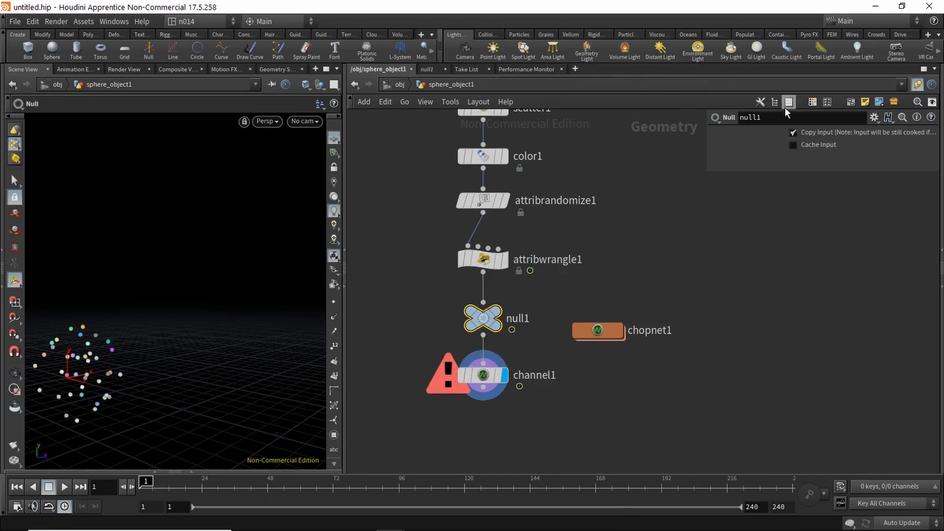
left_click_drag(787, 117, 710, 118)
type("OUT")
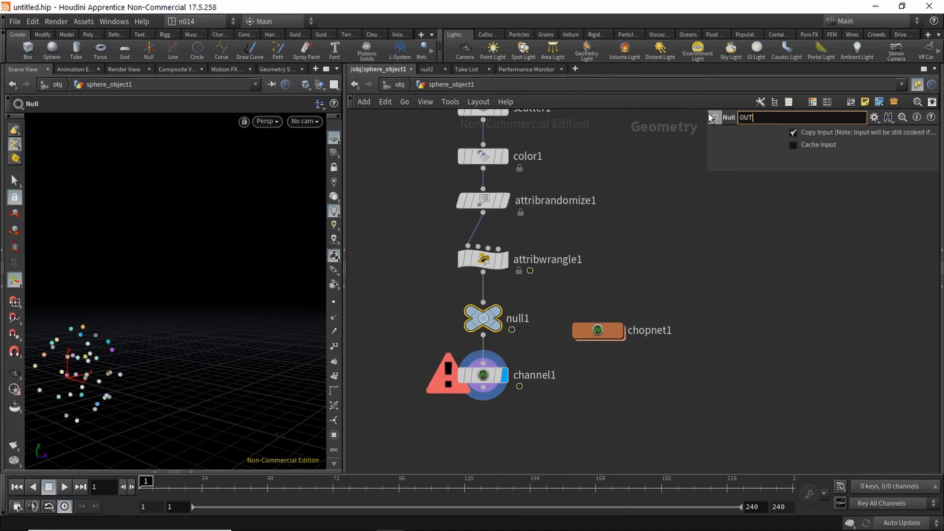
type("_forchop")
key("Return")
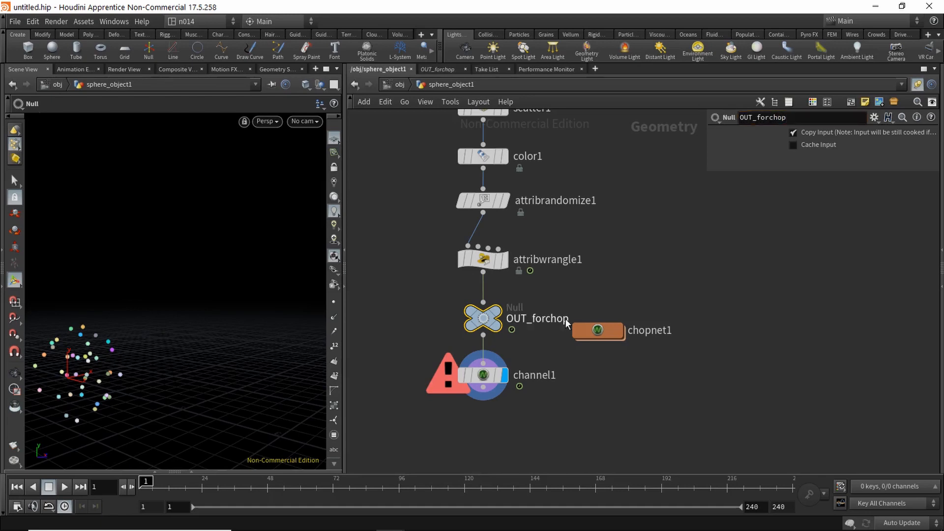
left_click_drag(483, 317, 483, 312)
double_click(588, 338)
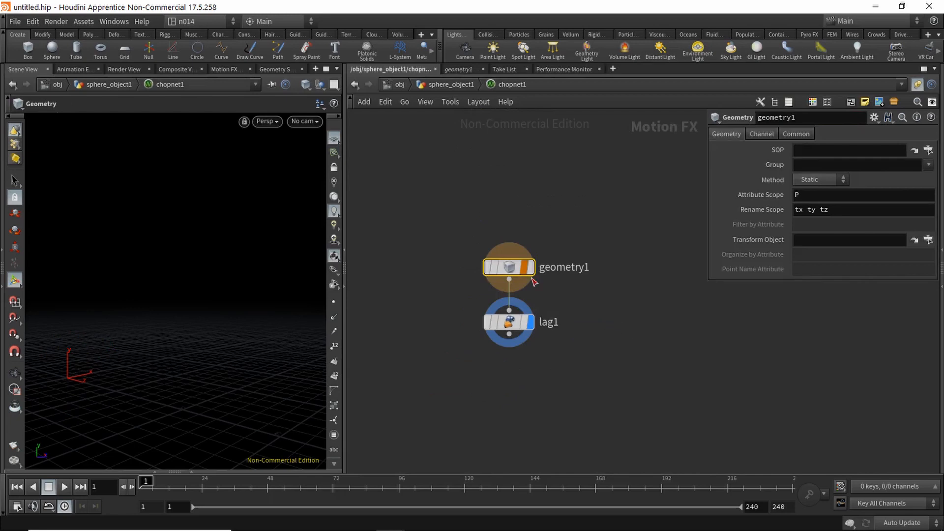
Step: Make geometry1 import OUT_forchop with its Method set to Animated
mouse_move(511, 269)
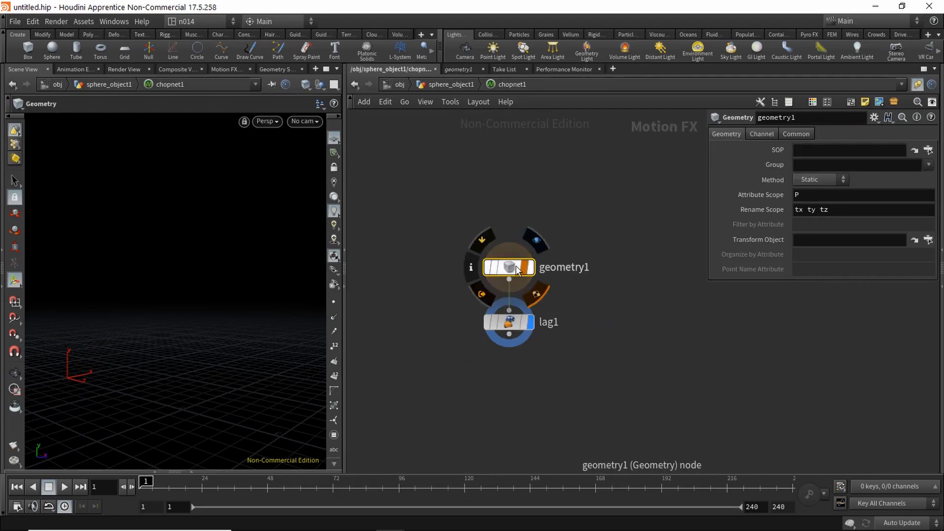
left_click(928, 150)
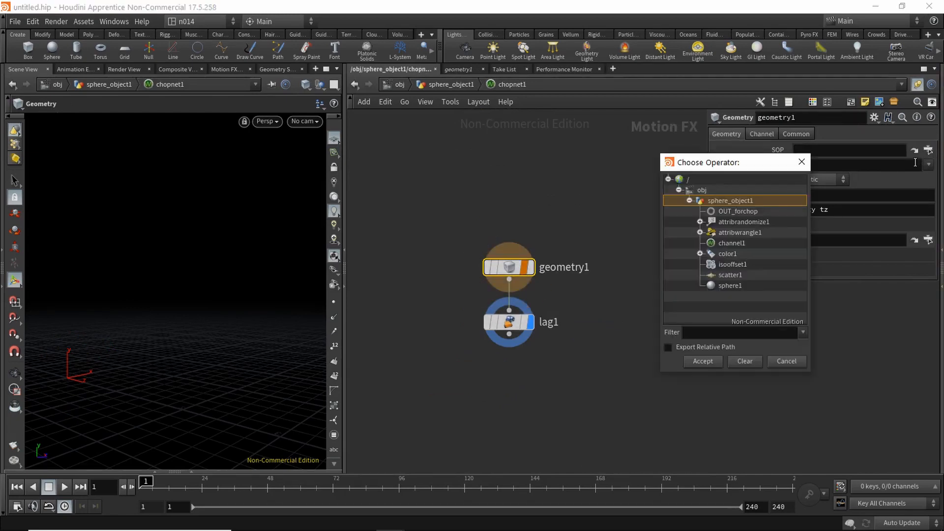
left_click(739, 211)
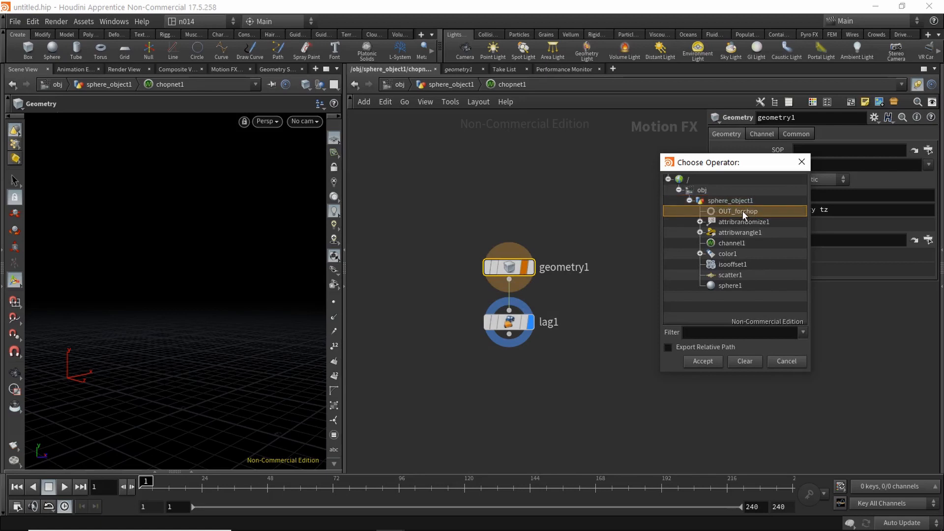
left_click(703, 361)
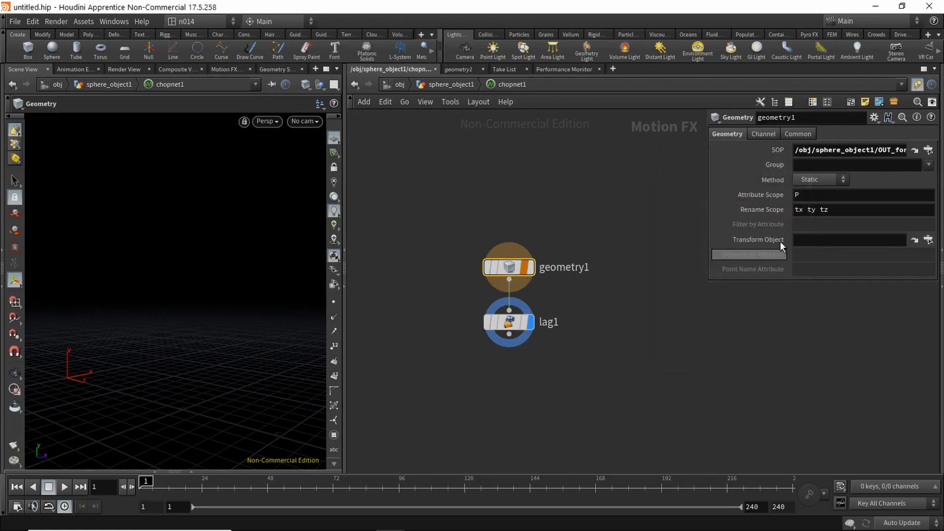
left_click(820, 179)
left_click(816, 203)
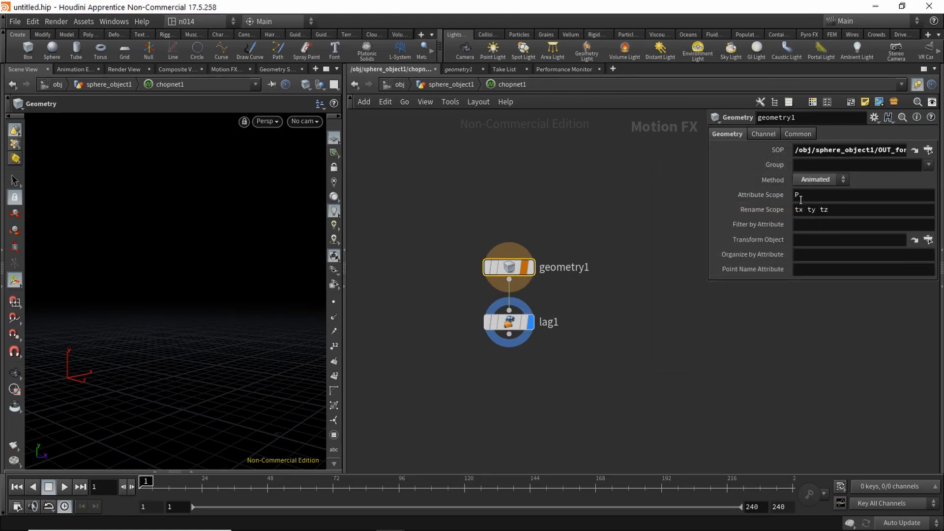
Step: Add a Null below lag1 and begin renaming it OUT_fromChop
middle_click_drag(537, 326, 544, 285)
left_click(534, 341)
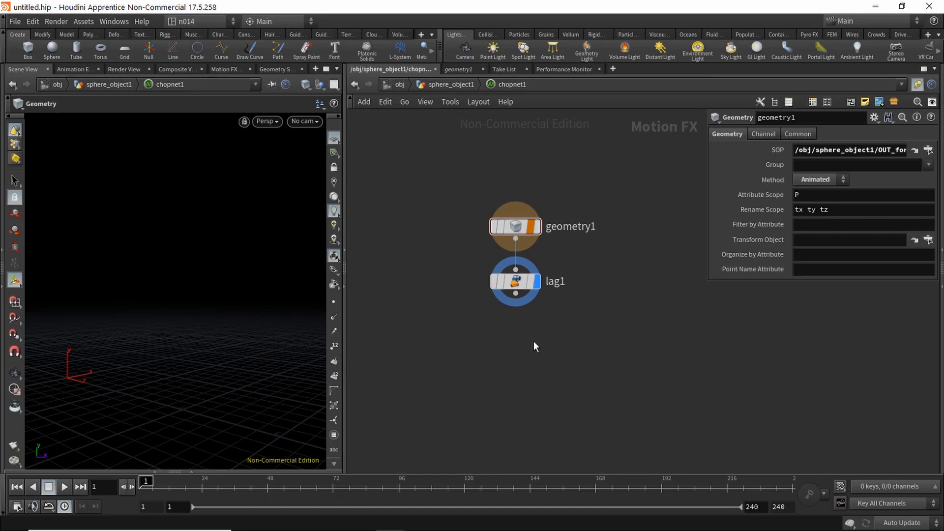
key("Tab")
type("lag")
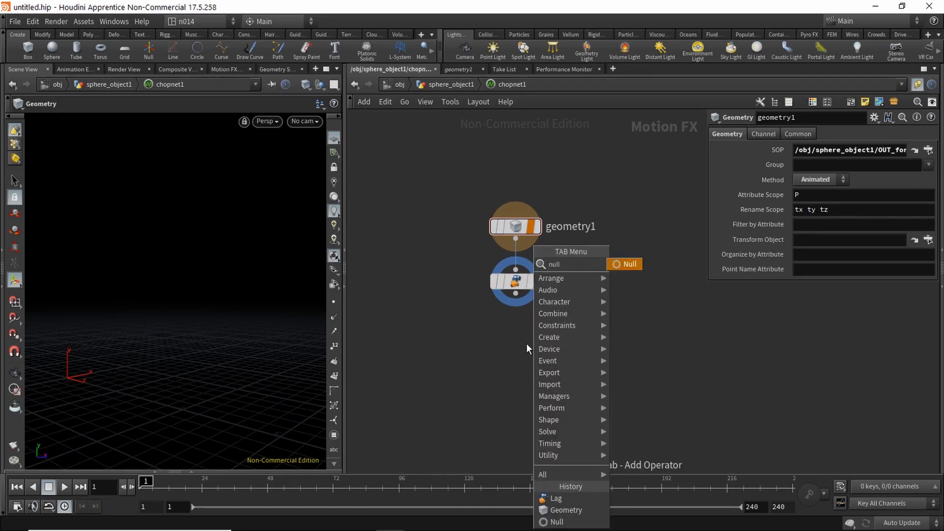
key("Return")
left_click(517, 322)
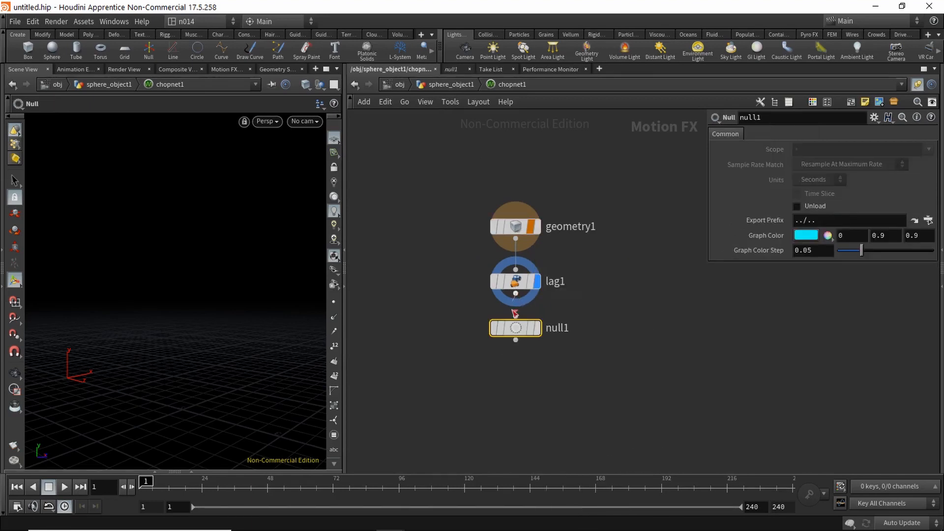
double_click(766, 120)
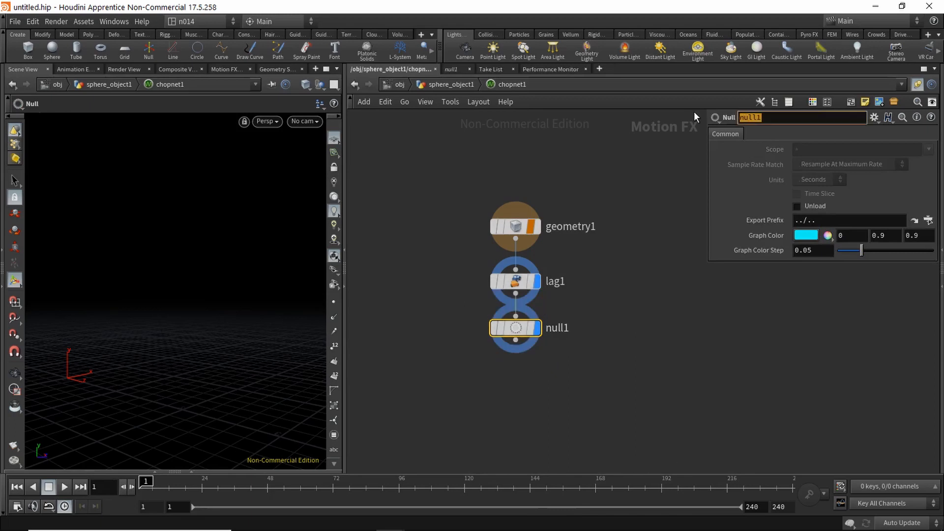
type("OUT")
type("_")
type("form")
key("BackSpace")
key("BackSpace")
key("BackSpace")
Step: Finish naming the Null OUT_fromChop and set channel1's CHOP to chopnet1/OUT_fromChop
type("romChop")
key("Return")
left_click(450, 84)
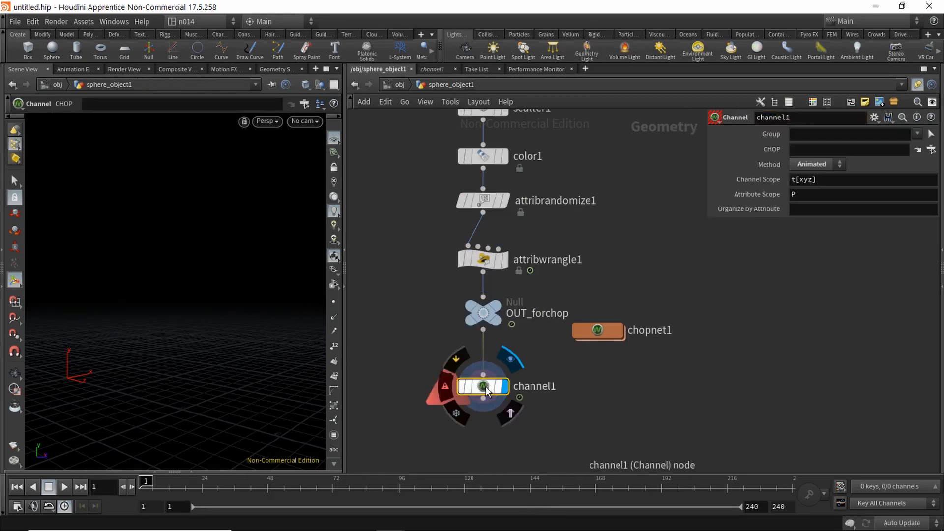
left_click(931, 150)
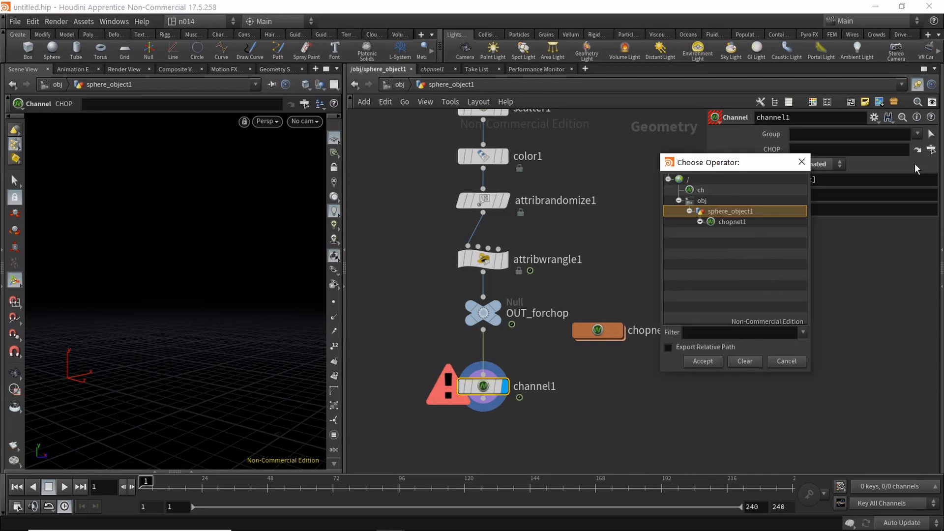
left_click(700, 222)
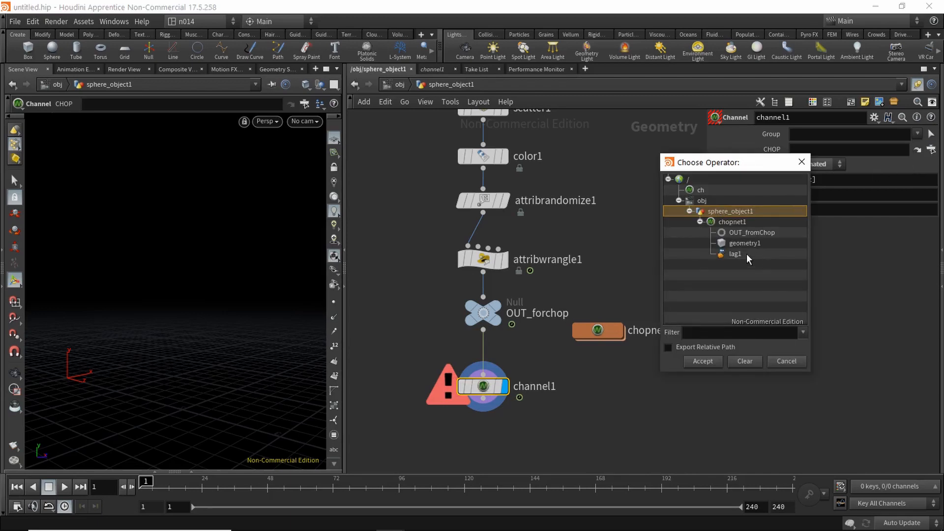
left_click(709, 361)
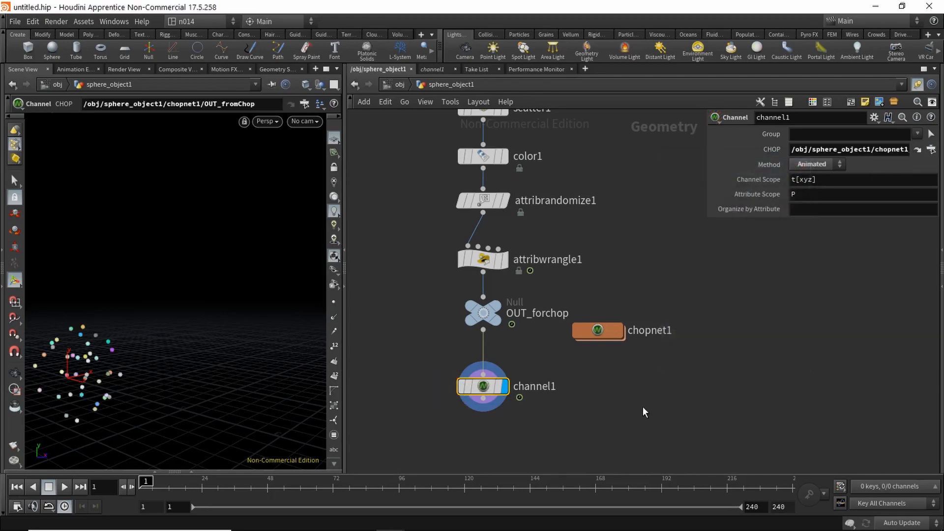
Step: Play the animation briefly and orbit the viewport to check the moving points
left_click(65, 485)
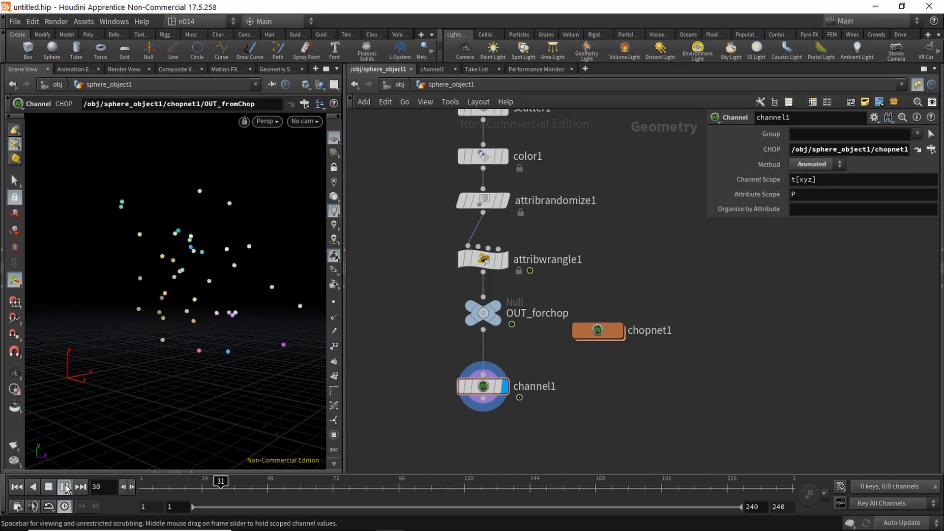
left_click(63, 486)
key("Escape")
left_click_drag(238, 371, 214, 361)
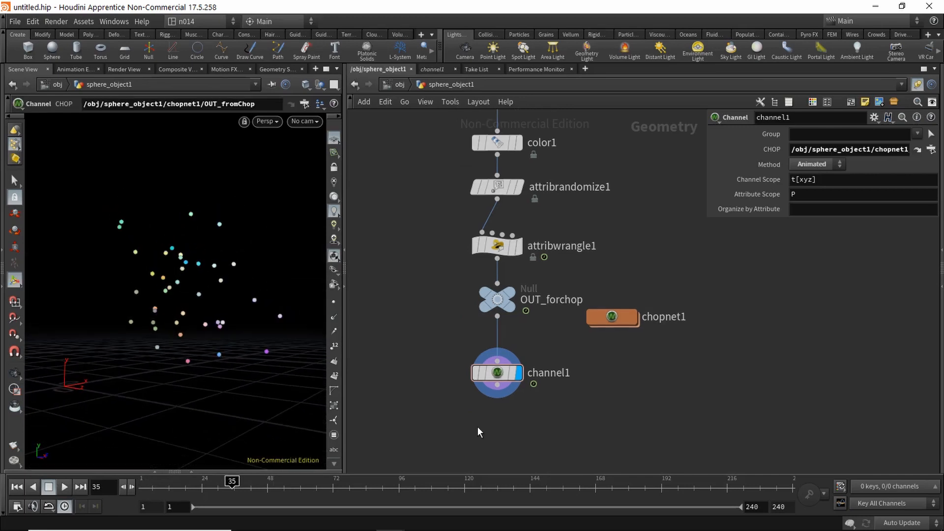
middle_click_drag(426, 429, 447, 400)
Step: Add an Attribute Wrangle after channel1, display it, and paste in the position jitter VEX
key("Tab")
type("attriw")
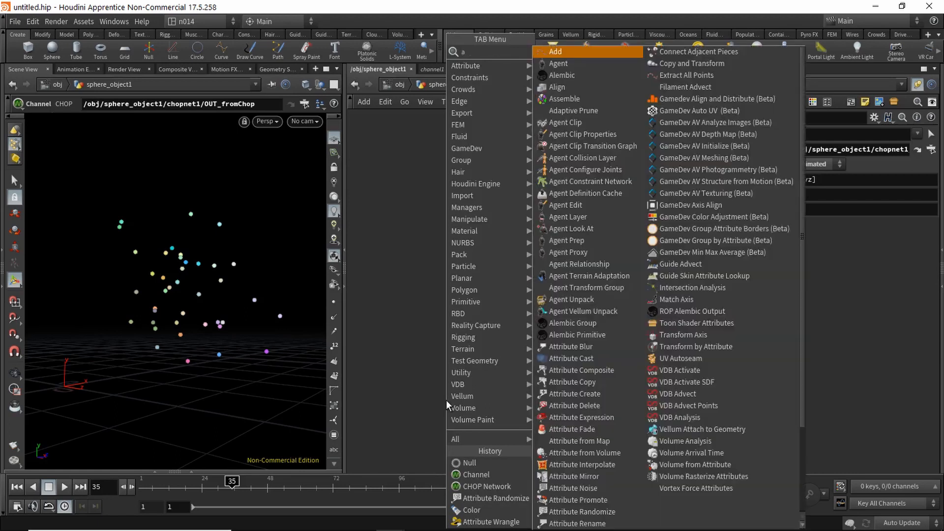
key("Return")
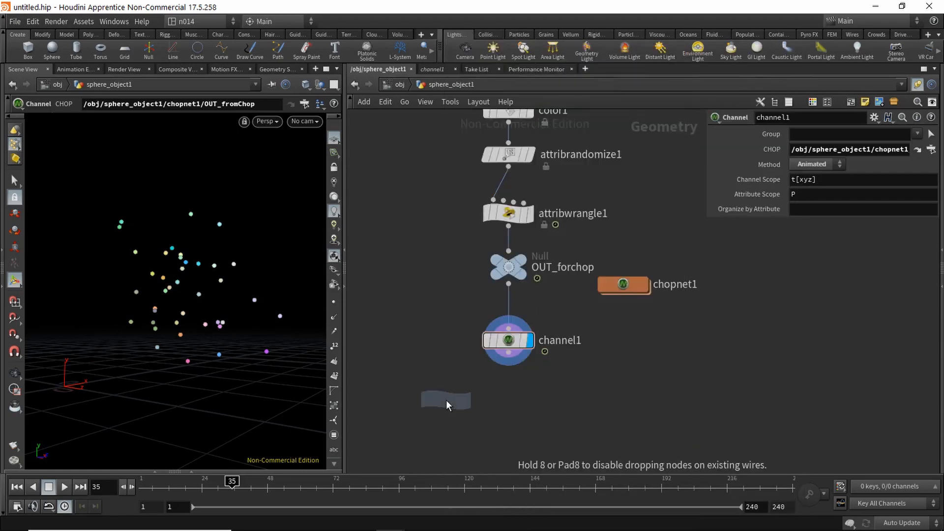
left_click(521, 393)
left_click_drag(508, 352, 494, 395)
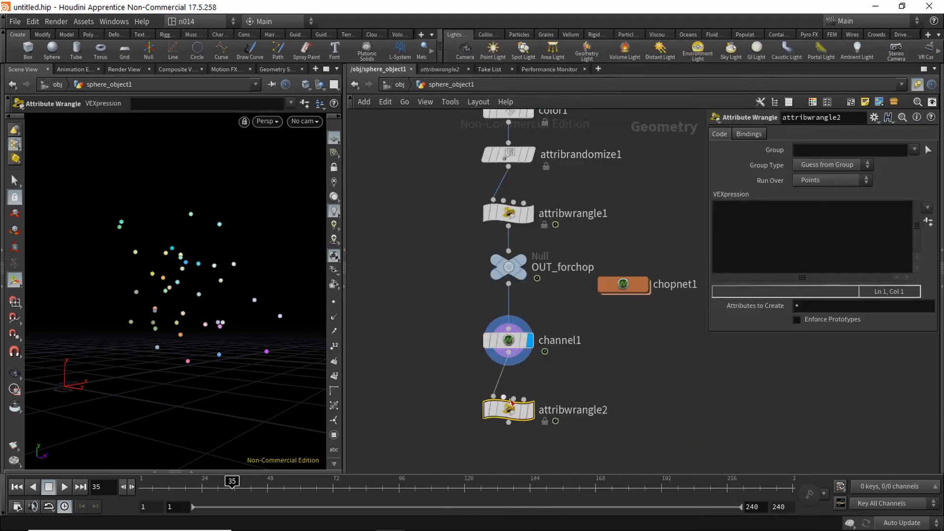
left_click(530, 410)
left_click(754, 241)
key("ctrl+v")
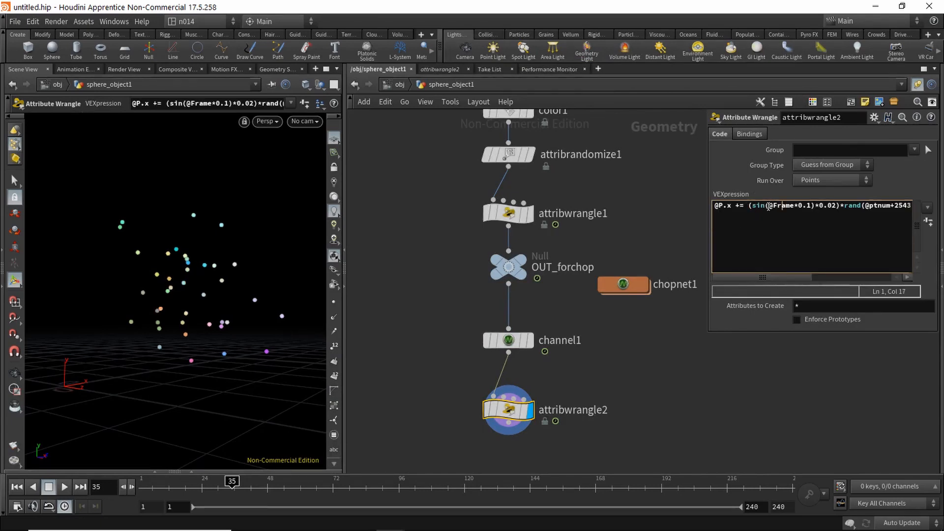
left_click_drag(226, 486, 110, 490)
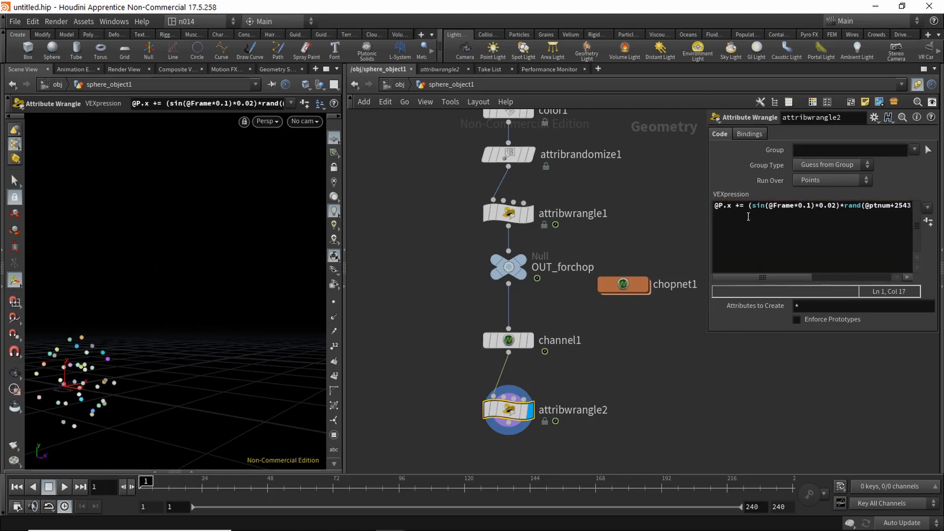
left_click_drag(769, 206, 809, 204)
left_click(798, 205)
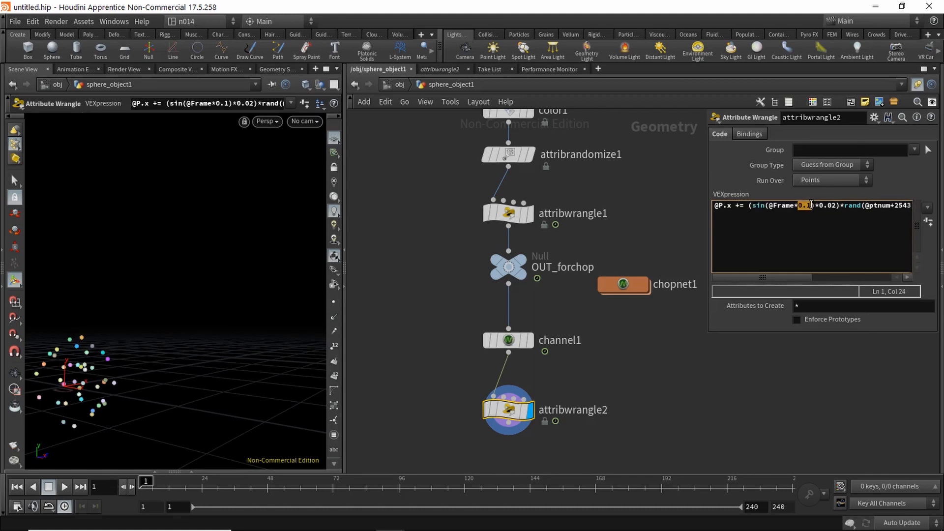
left_click(818, 206)
left_click_drag(780, 277, 819, 276)
left_click_drag(760, 206, 799, 206)
left_click(800, 205)
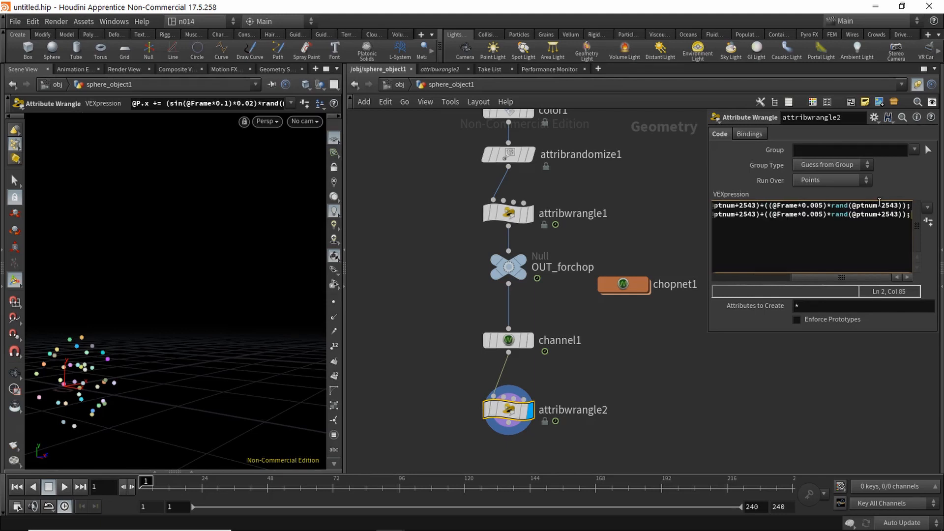
left_click_drag(777, 277, 691, 276)
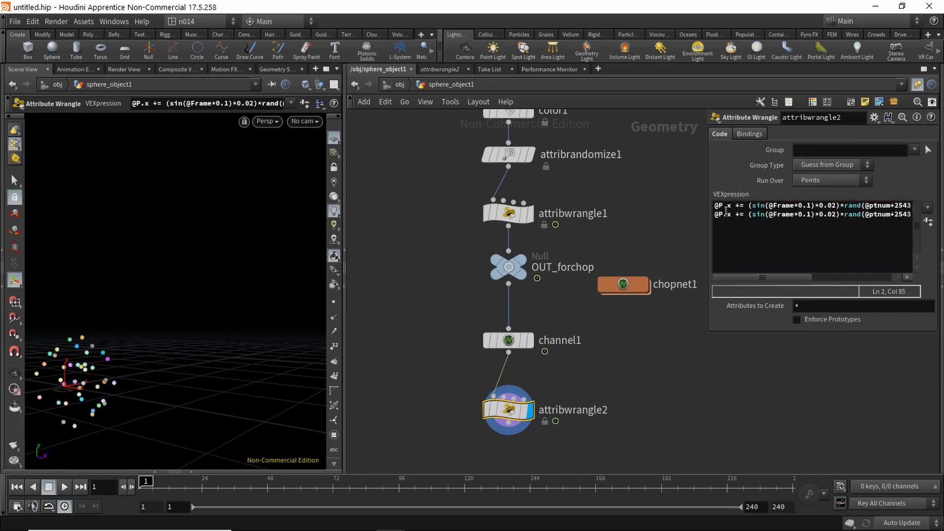
Step: Change the random seeds on the second code line to 465 and 5
double_click(726, 214)
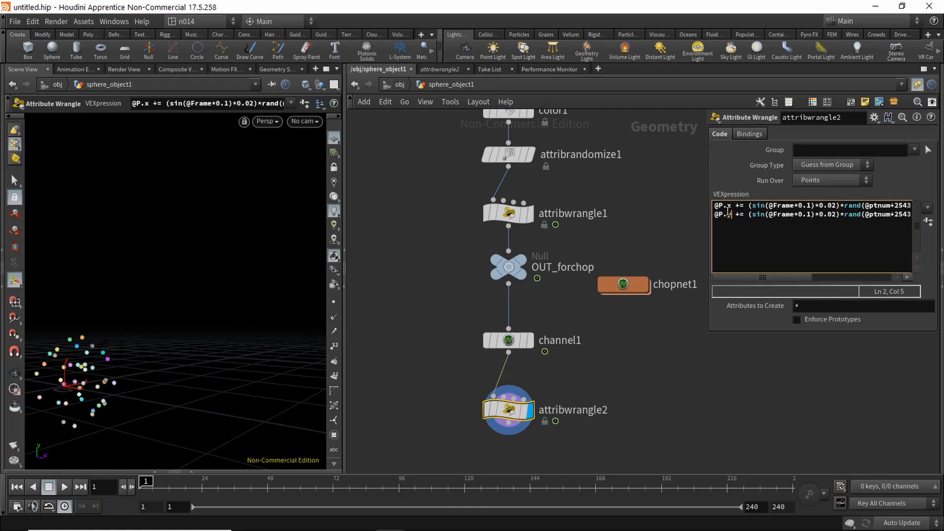
left_click_drag(789, 277, 820, 279)
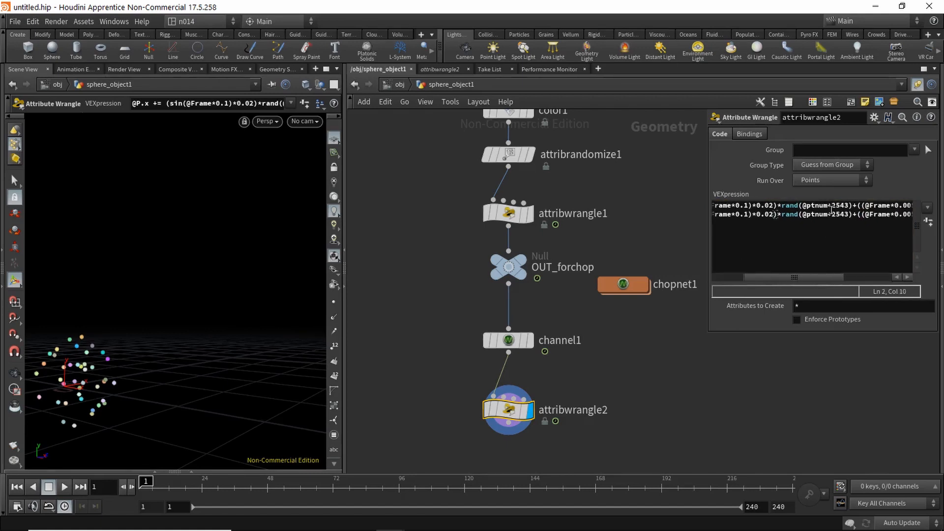
left_click_drag(828, 214, 835, 214)
double_click(845, 214)
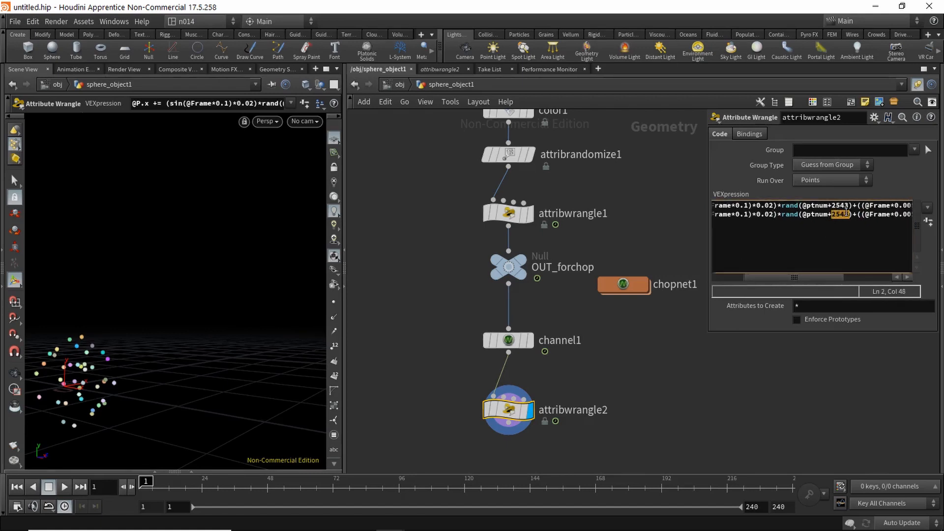
type("465")
left_click_drag(814, 278, 862, 278)
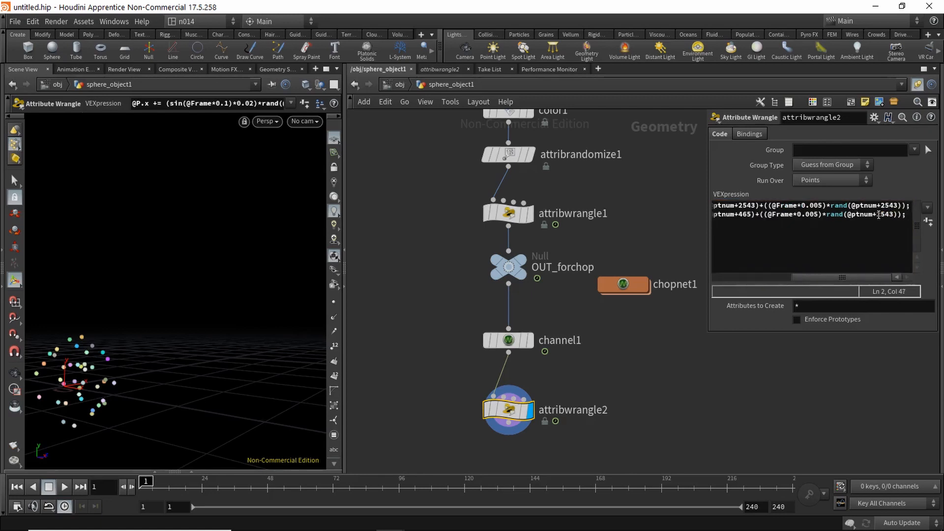
left_click_drag(877, 215, 889, 215)
type("5")
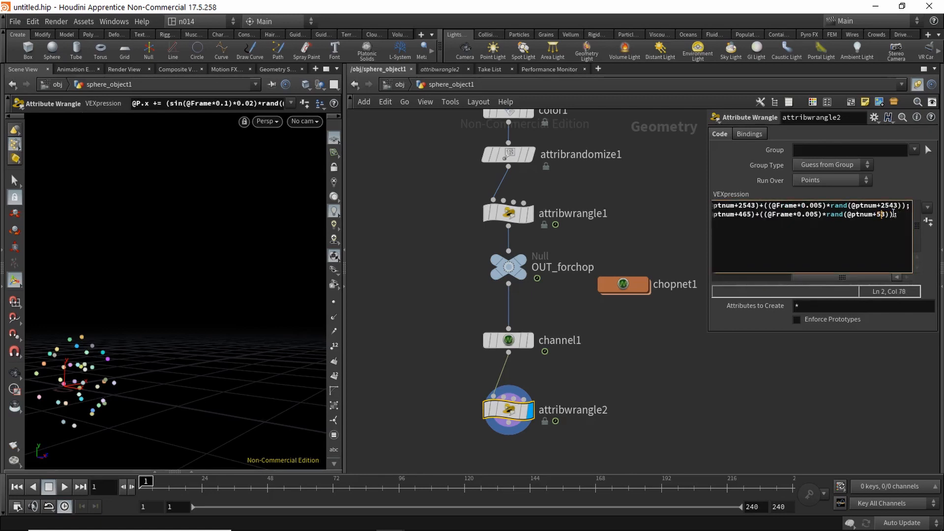
Step: Make line 3 drive the z component with seeds 6549581 and 4, then play
left_click_drag(811, 278, 732, 278)
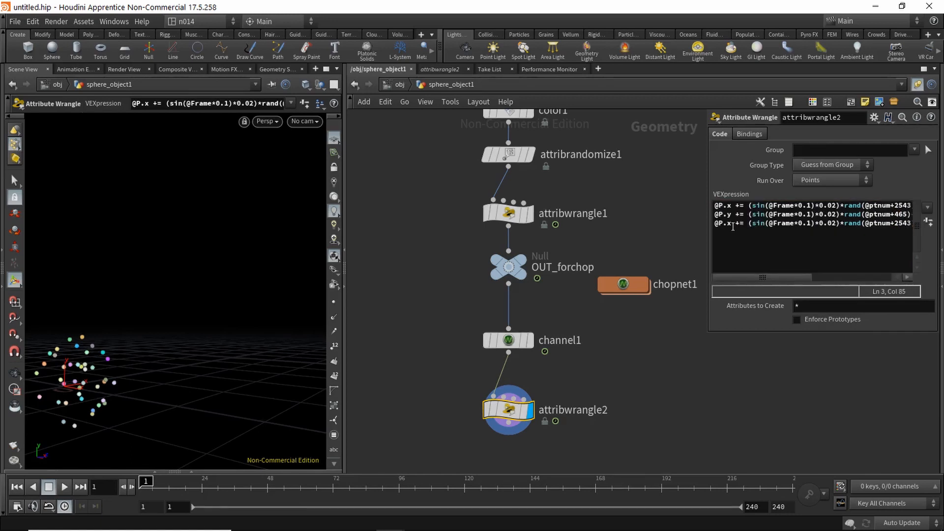
double_click(729, 223)
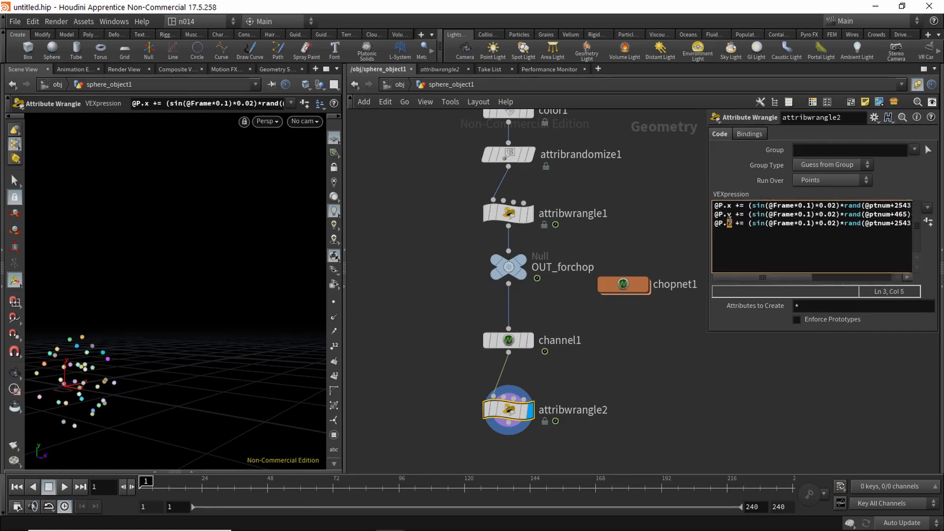
type("z -")
left_click_drag(756, 275, 822, 277)
left_click(778, 224)
left_click_drag(779, 223, 793, 225)
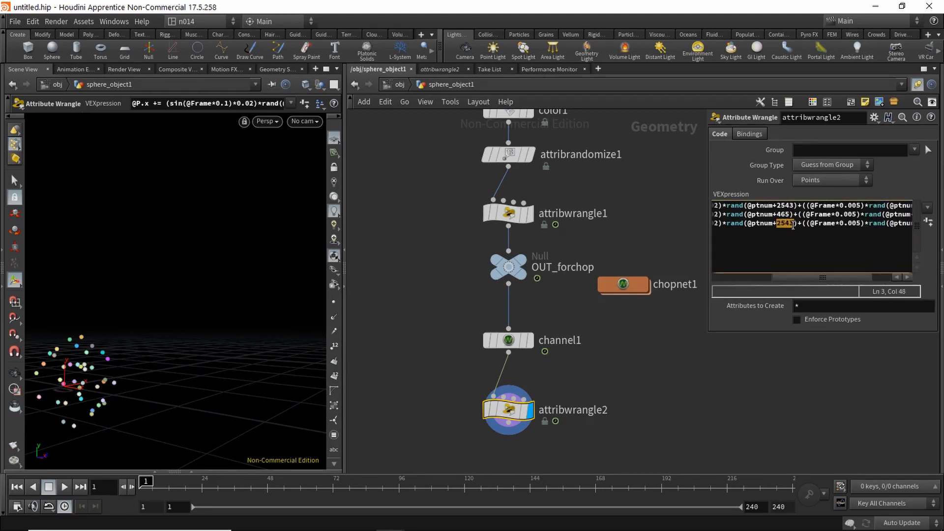
type("6549581")
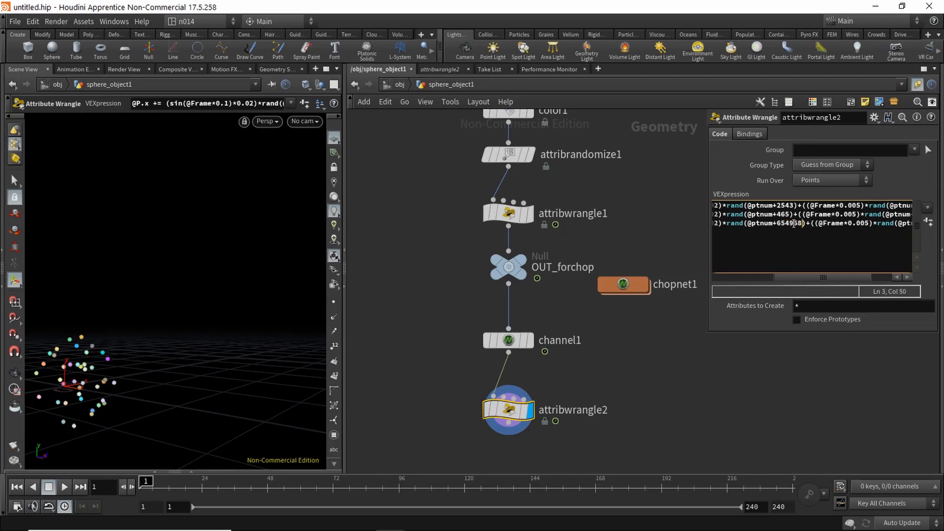
left_click_drag(811, 278, 858, 279)
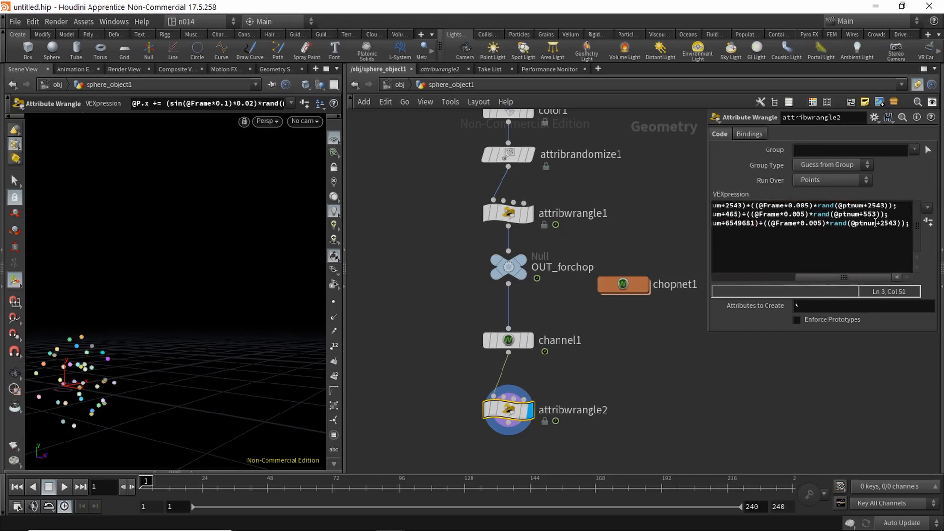
left_click_drag(879, 223, 894, 224)
type("49")
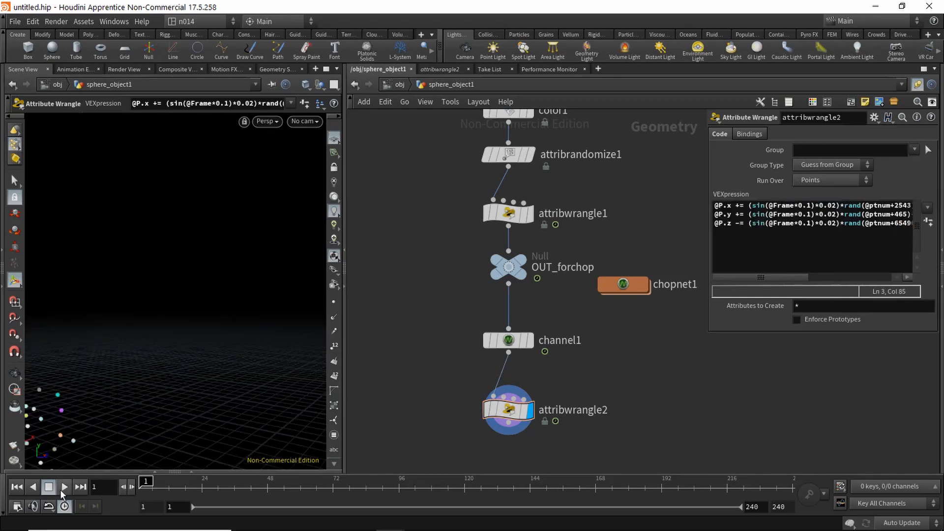
left_click(66, 487)
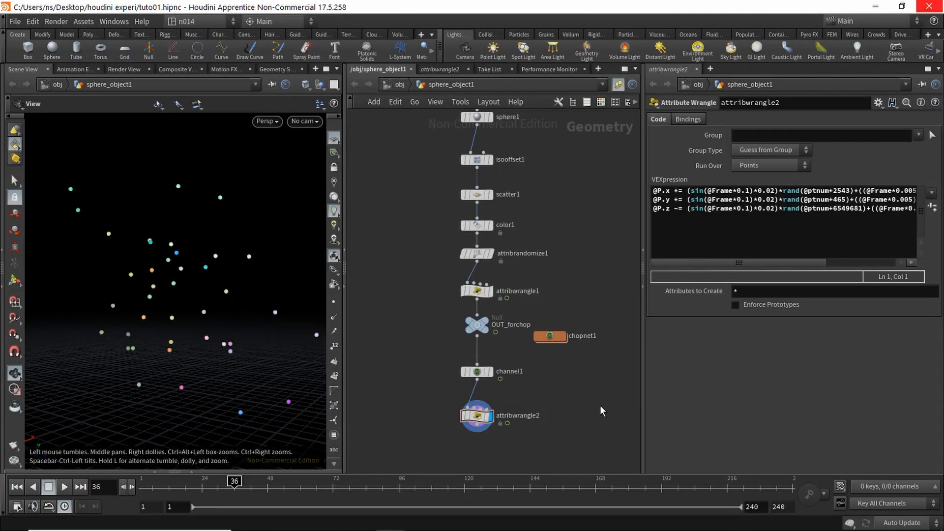
Step: Add a Grid node and place grid1 beside the point chain
key("Tab")
type("grid")
key("Return")
left_click(373, 339)
middle_click_drag(420, 375, 498, 321)
left_click_drag(455, 282, 437, 302)
middle_click_drag(445, 370, 435, 335)
Step: Add Copy to Points fed by grid1 and attribwrangle2's points, and display it
key("Tab")
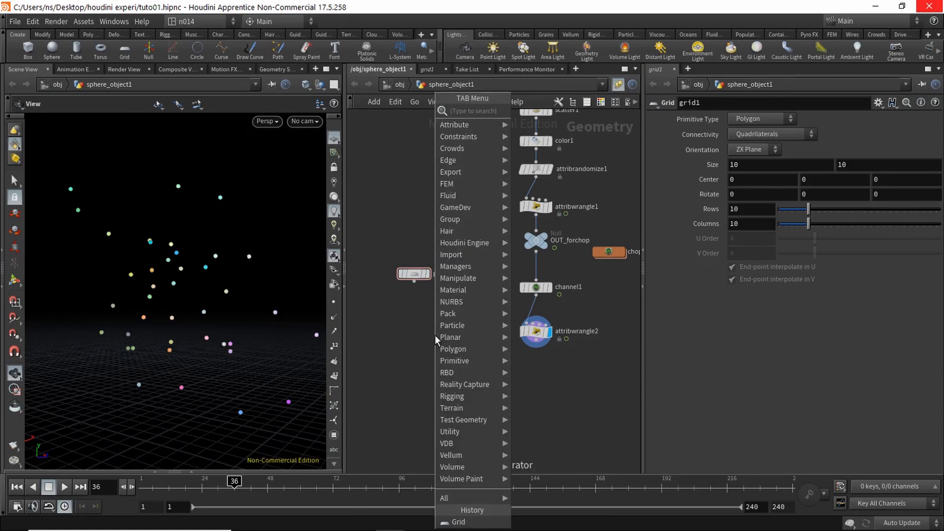
type("copy")
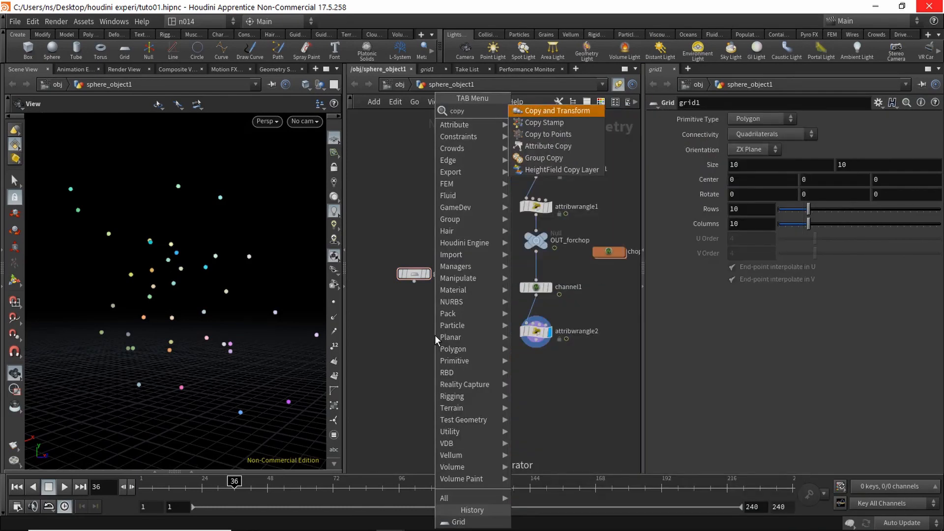
key("Down")
key("Down")
key("Return")
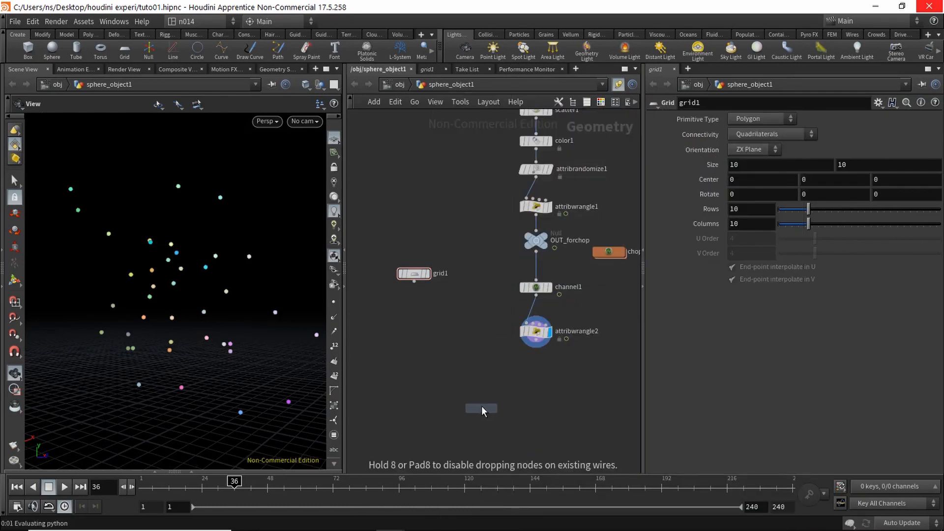
left_click(482, 408)
left_click_drag(415, 283, 529, 356)
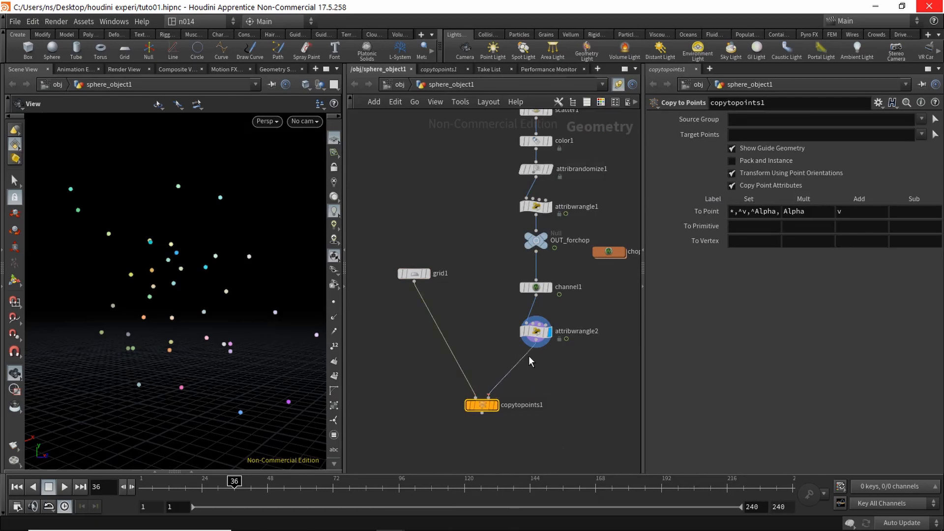
left_click_drag(485, 402, 483, 373)
mouse_move(541, 357)
middle_mouse_down()
mouse_move(532, 329)
mouse_move(526, 345)
middle_mouse_up()
scroll(526, 345, "up", 2)
left_click(510, 356)
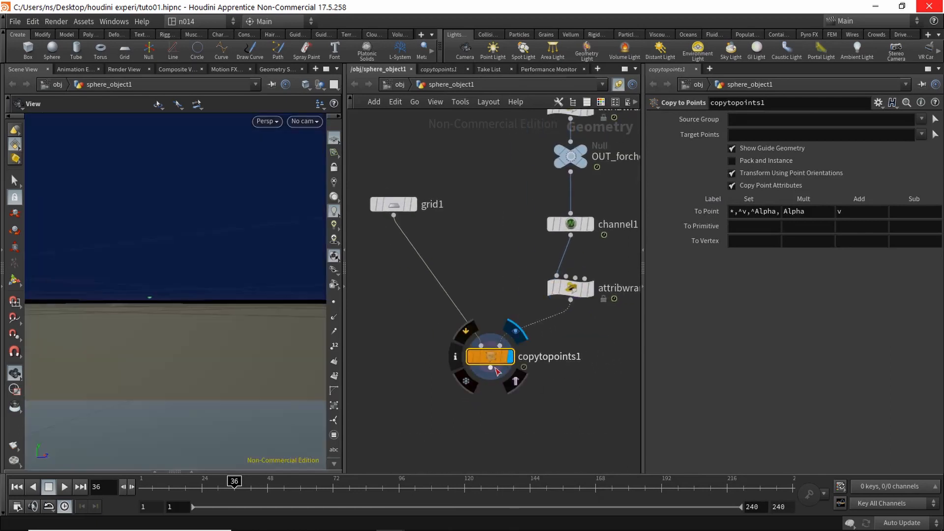
Step: Orbit around the copied grids and nudge copytopoints1 to the right
left_click_drag(261, 311, 177, 346)
middle_click_drag(177, 346, 181, 376)
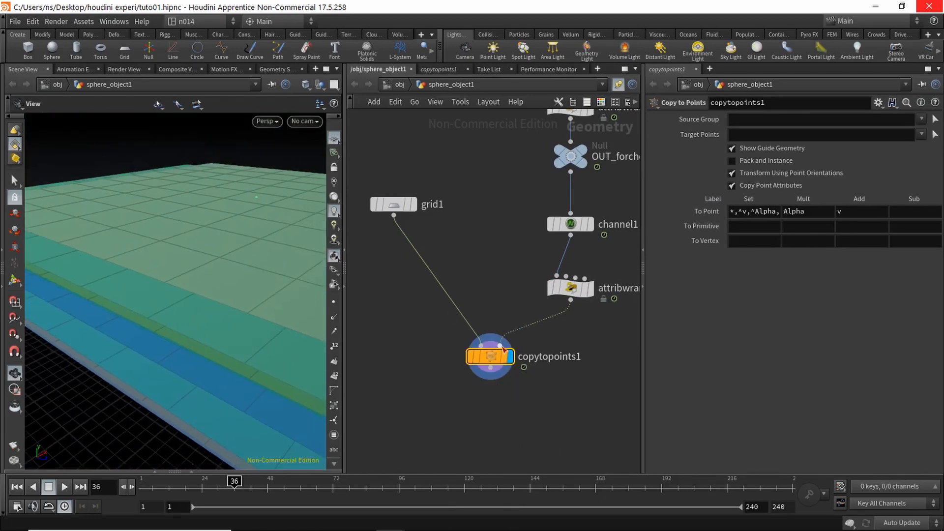
left_click_drag(496, 357, 541, 363)
middle_click_drag(432, 332, 434, 330)
Step: Insert a Transform node, transform1, on the wire from grid1 to the copy
scroll(433, 330, "up", 3)
key("Tab")
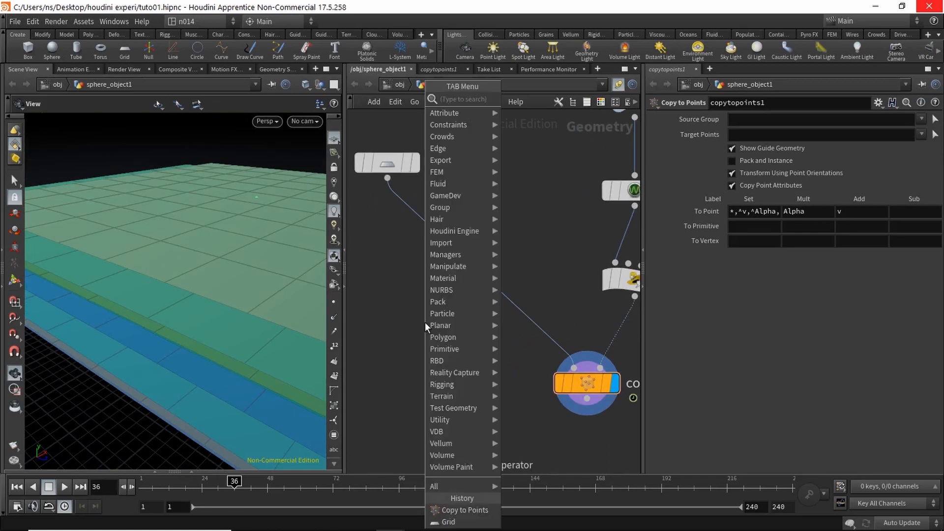
type("trans")
key("Return")
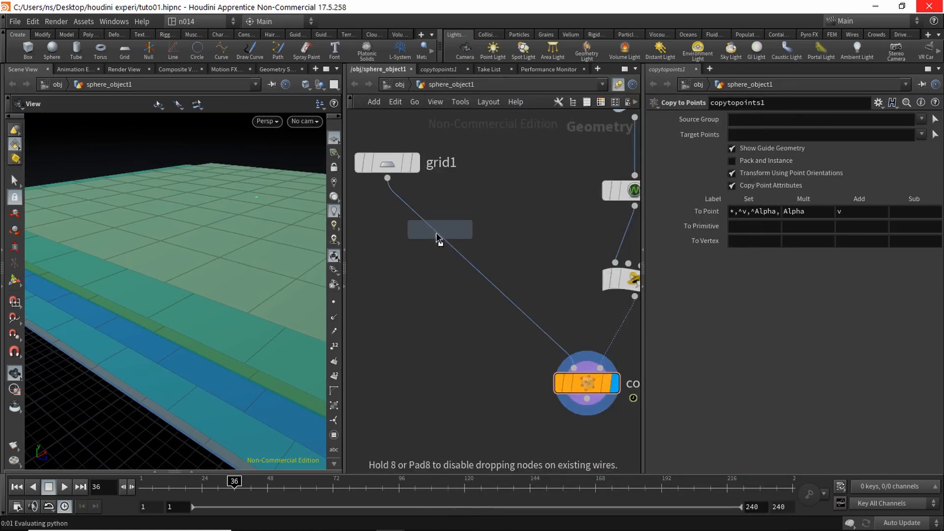
left_click(418, 228)
left_click_drag(406, 227, 391, 227)
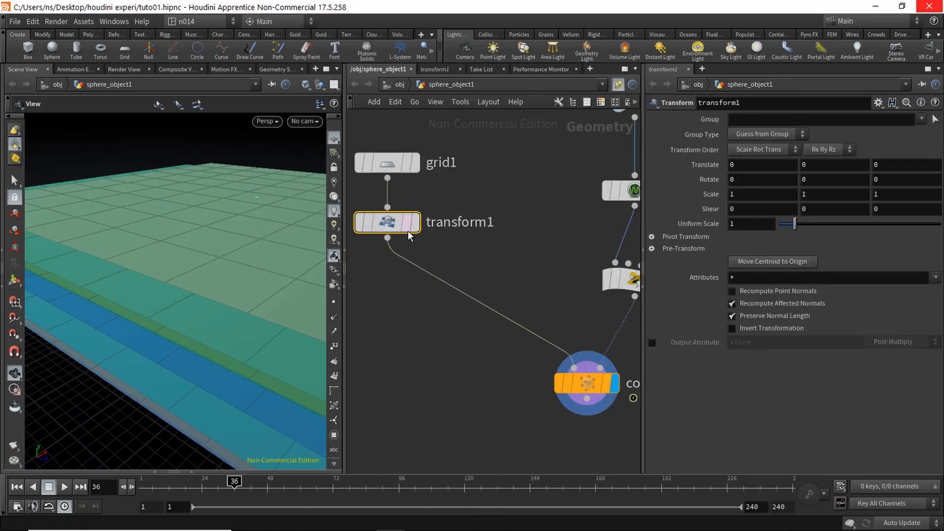
Step: Set transform1's uniform scale to 0.05, then reduce it to 0.025
left_click(679, 221)
type("0.05")
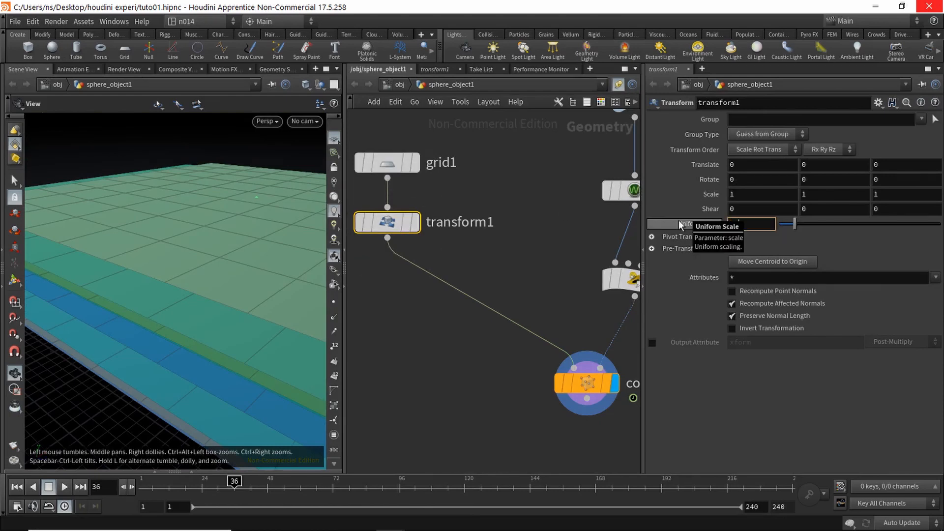
key("Return")
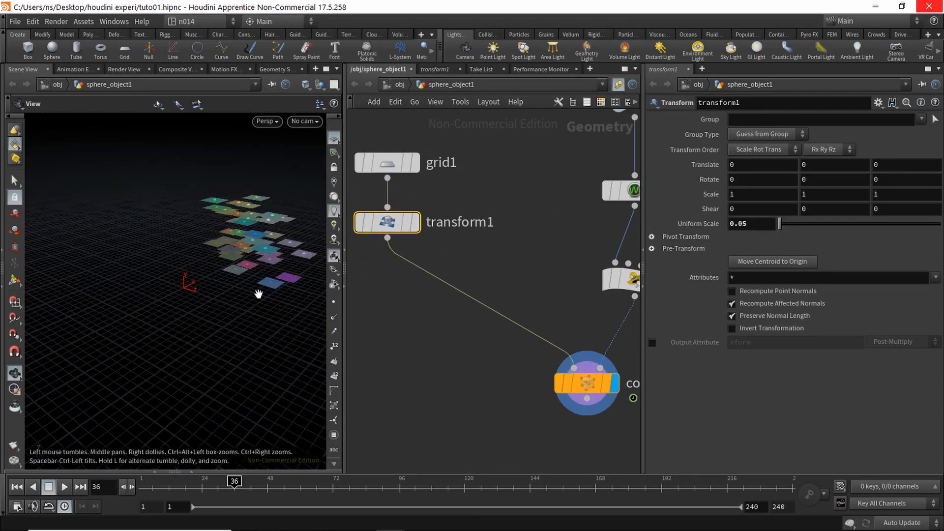
scroll(265, 341, "up", 3)
middle_click_drag(224, 310, 308, 430)
middle_click_drag(268, 371, 290, 396)
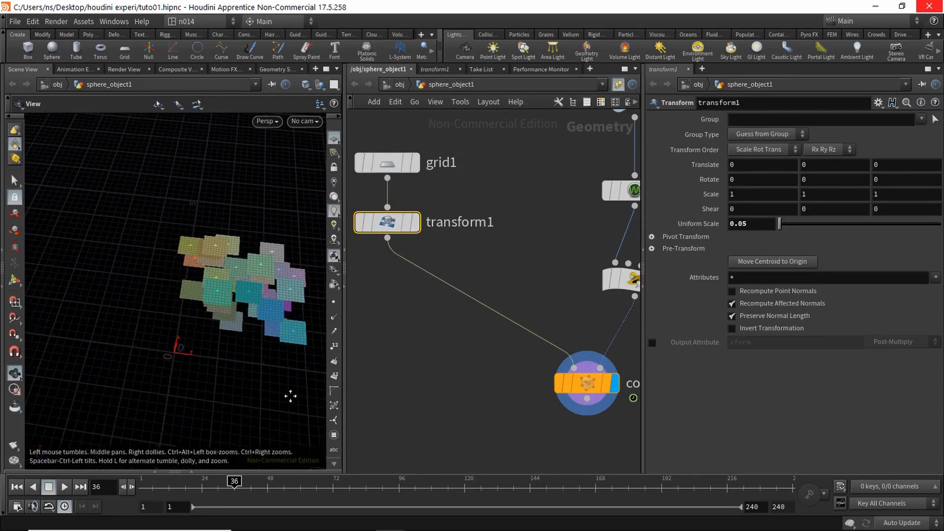
left_click_drag(290, 396, 295, 369)
scroll(294, 368, "up", 3)
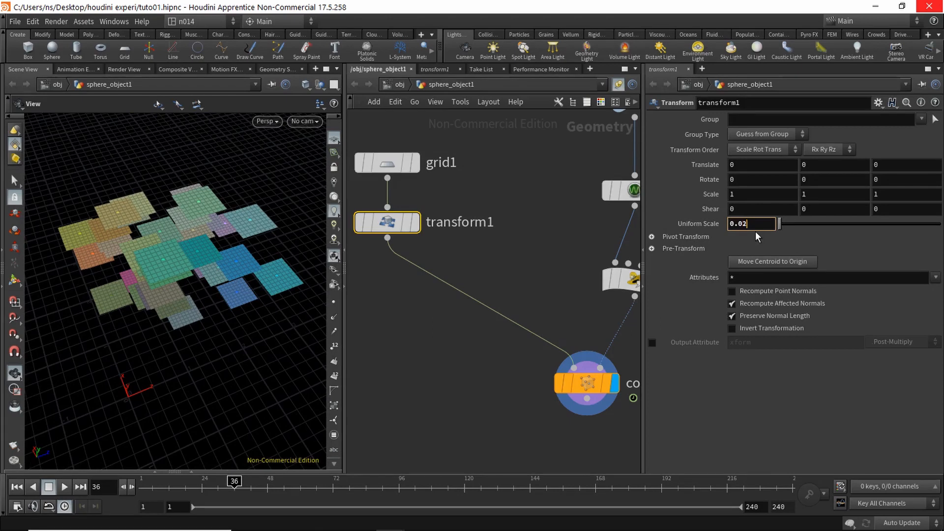
type("5")
key("Return")
left_click_drag(219, 352, 194, 313)
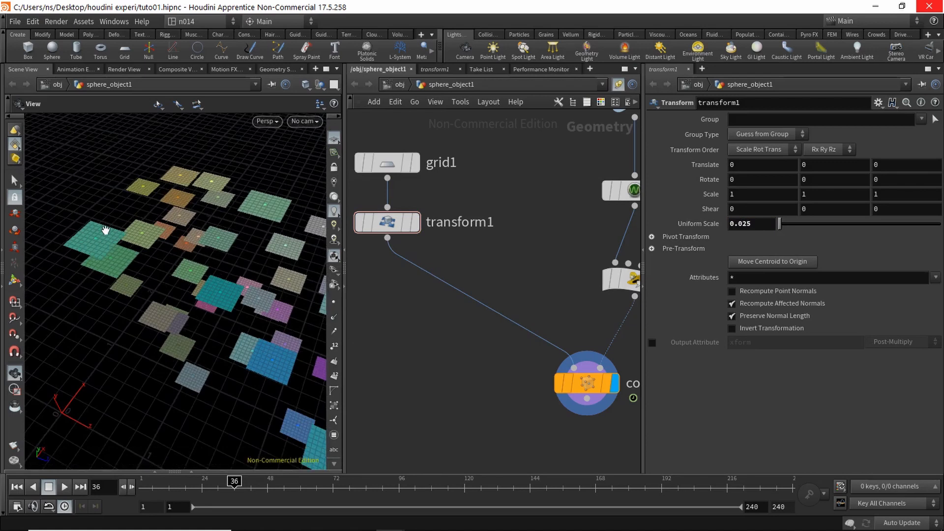
Step: Stretch the tiles in X with a scale of 1.33
middle_click_drag(417, 315, 441, 312)
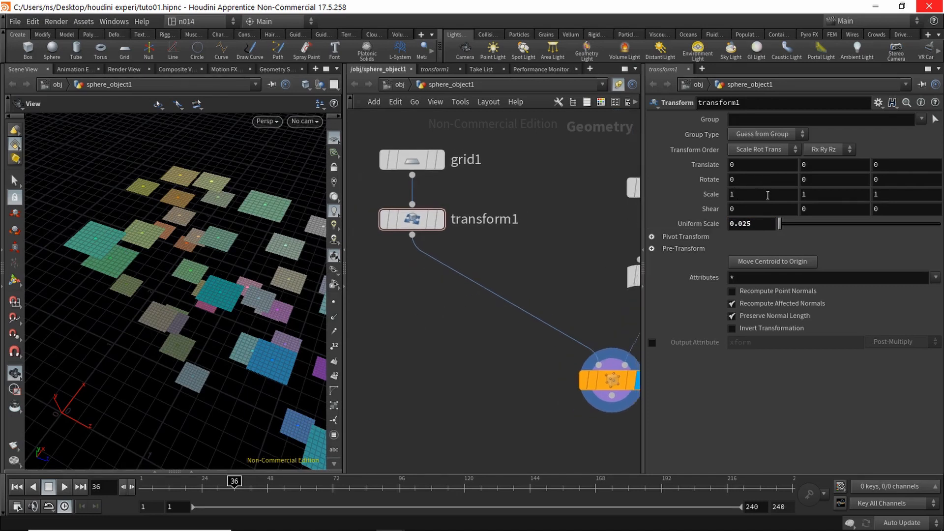
left_click_drag(768, 195, 686, 190)
type("1.3")
key("Return")
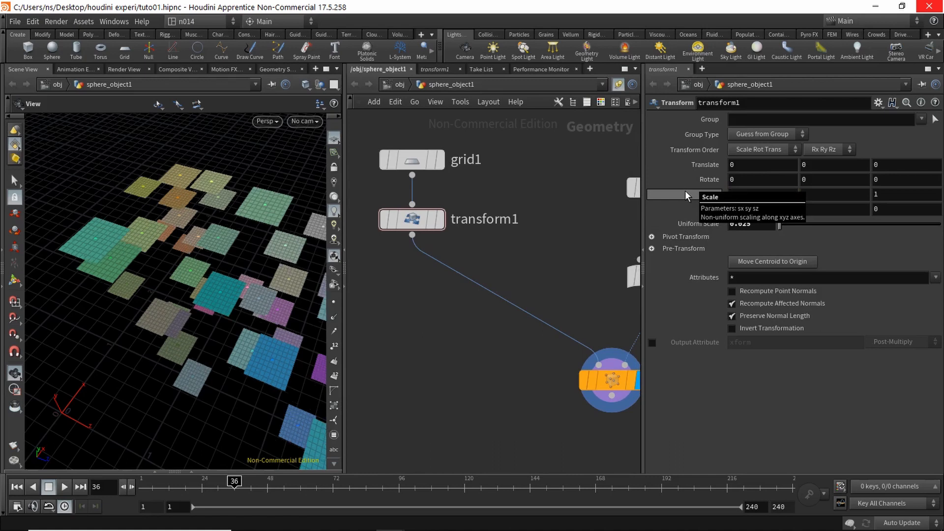
left_click_drag(214, 325, 199, 329)
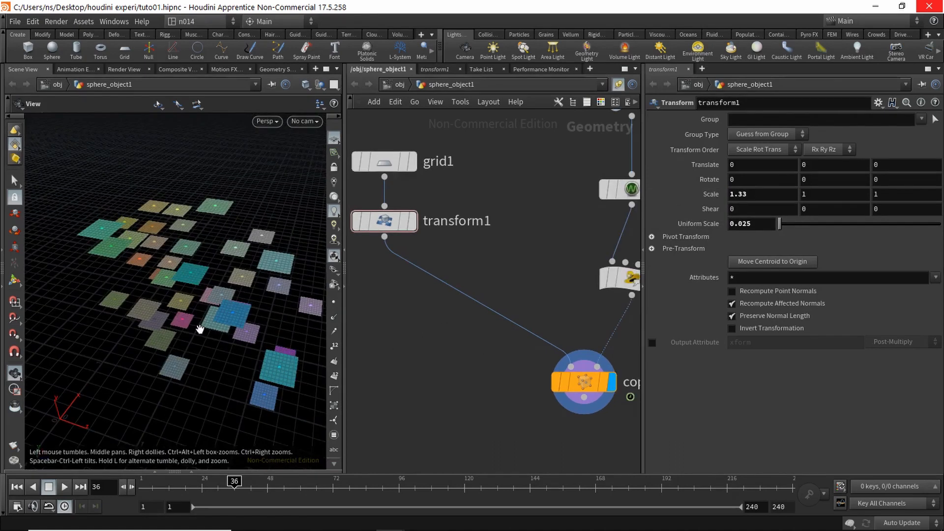
Step: Rotate the tiles 90° in Y and 90° in Z
left_click(811, 179)
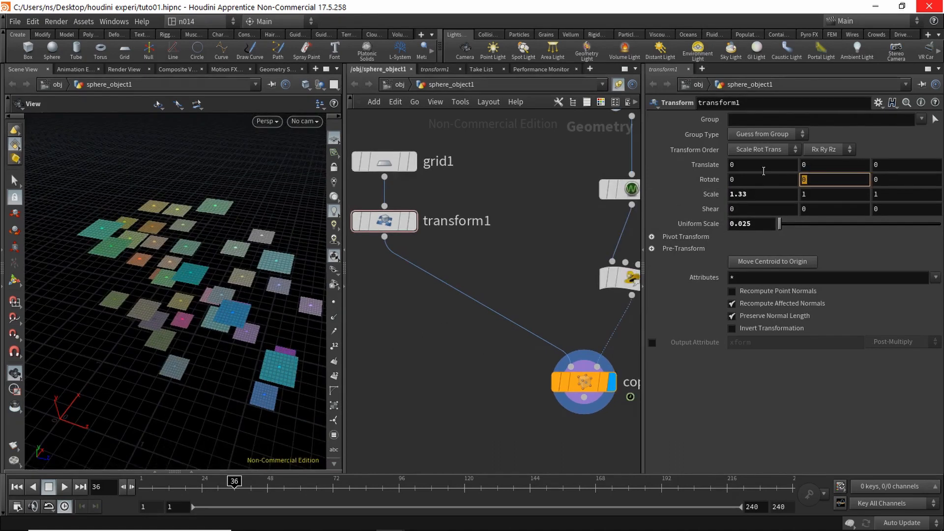
type("90")
key("Return")
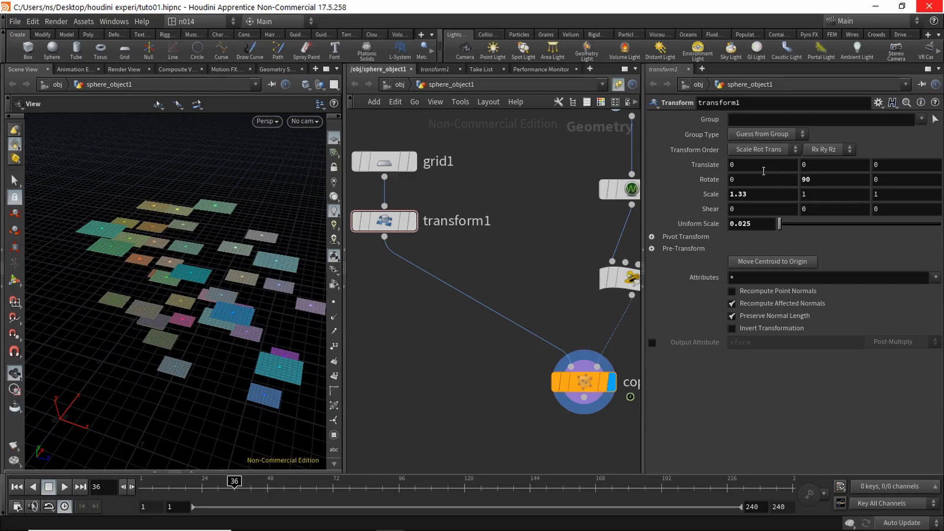
left_click(884, 176)
type("90")
key("Return")
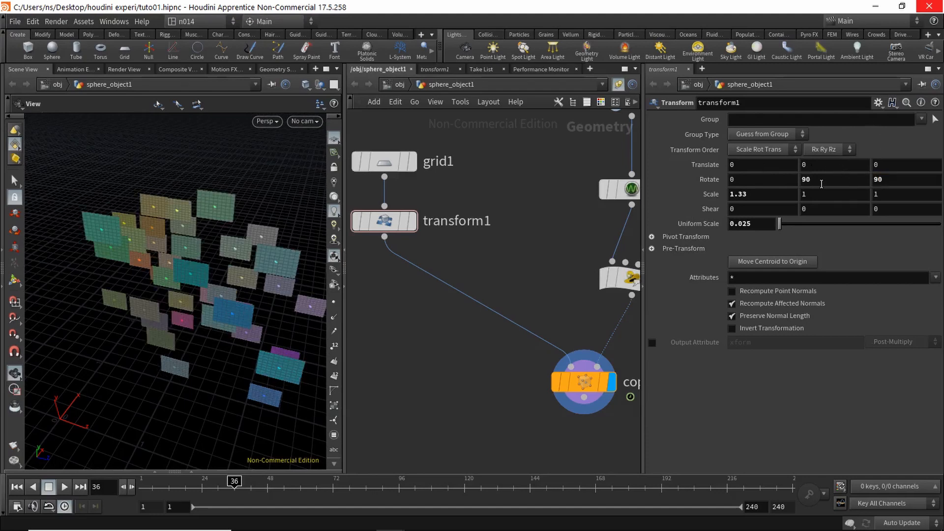
left_click(821, 183)
type("0")
key("Return")
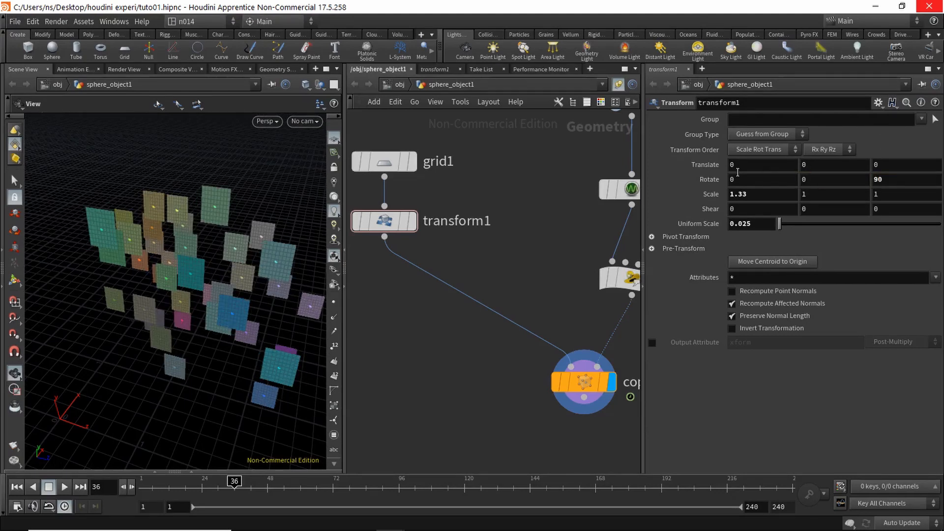
left_click(816, 181)
key("Return")
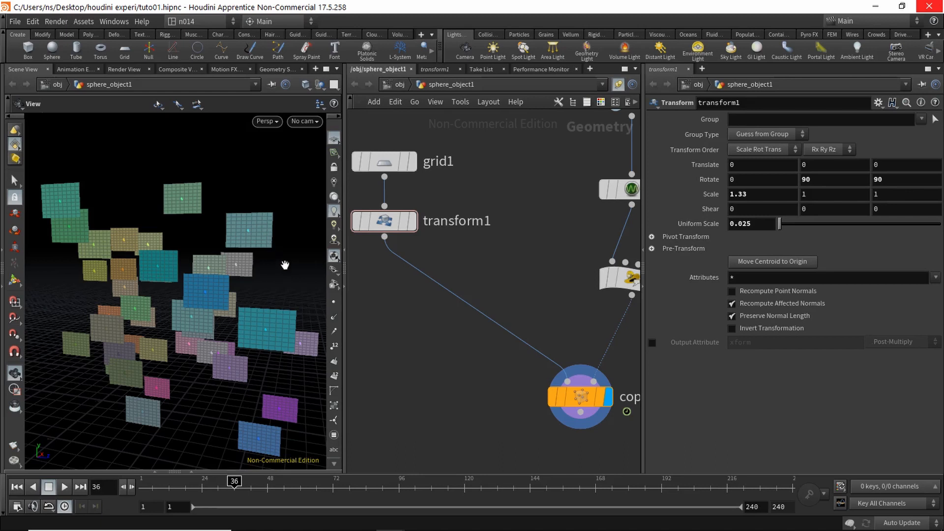
Step: Insert uvunwrap1 below transform1 on the wire into copytopoints1 and tidy the layout
key("Tab")
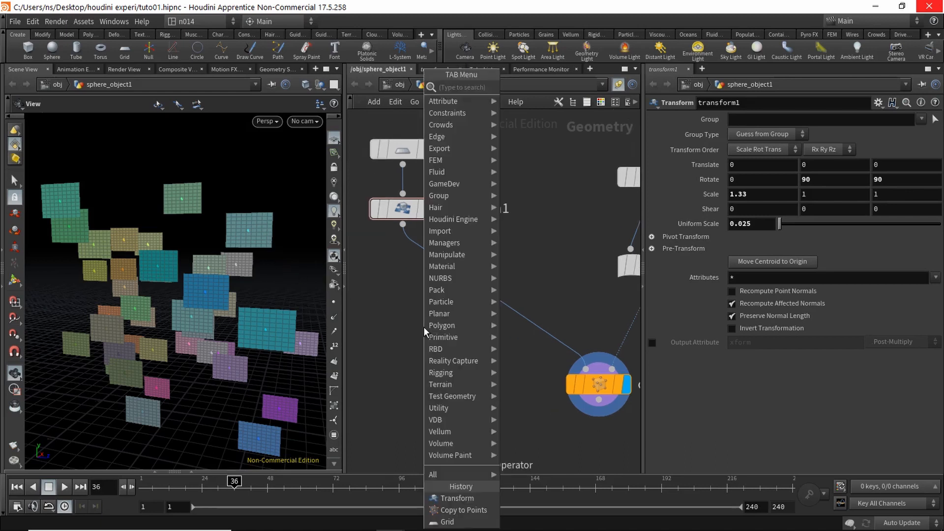
type("uv")
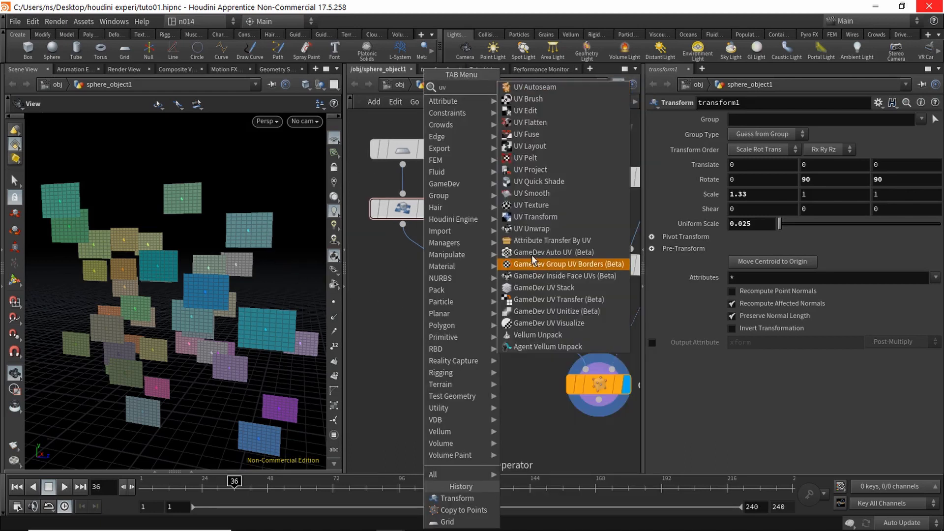
left_click(546, 228)
left_click(463, 294)
mouse_move(456, 282)
left_mouse_down()
mouse_move(417, 279)
mouse_move(445, 277)
left_mouse_up()
key("l")
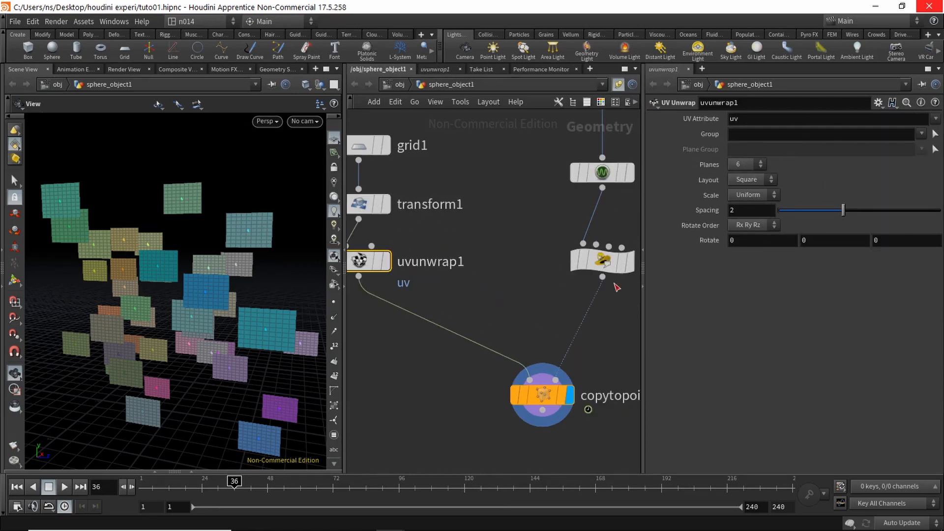
middle_click_drag(511, 308, 493, 331)
scroll(472, 319, "down", 5)
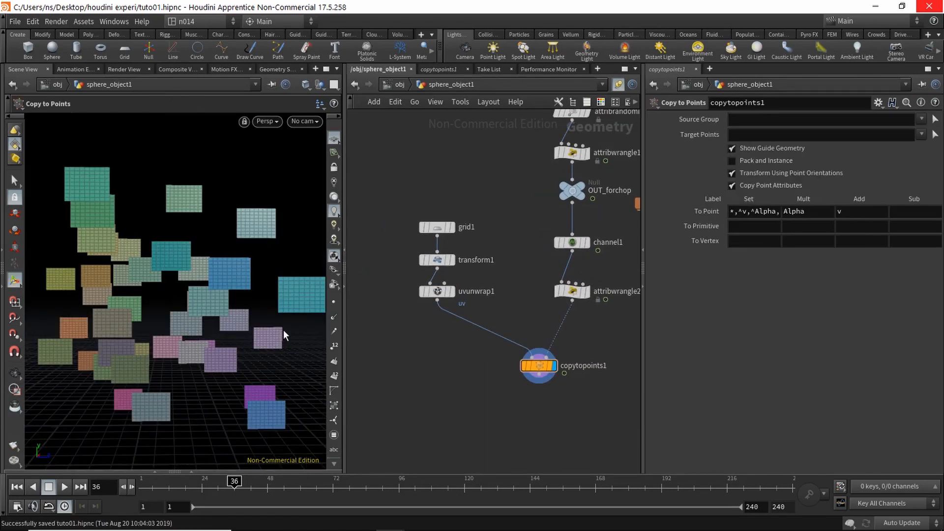
middle_click_drag(283, 330, 279, 326, "alt")
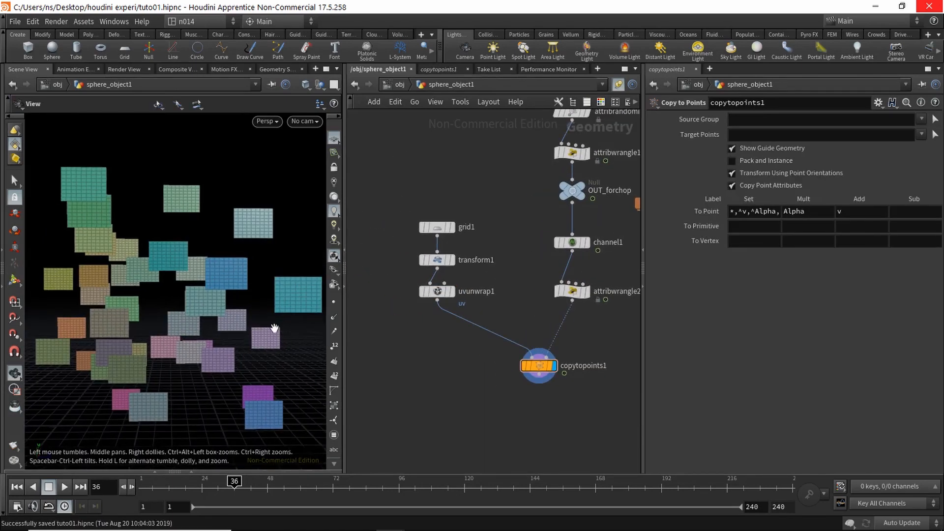
Step: Create cam1 from the current view, look through it with the view locked, and reframe the tiles
left_click(465, 52, "ctrl")
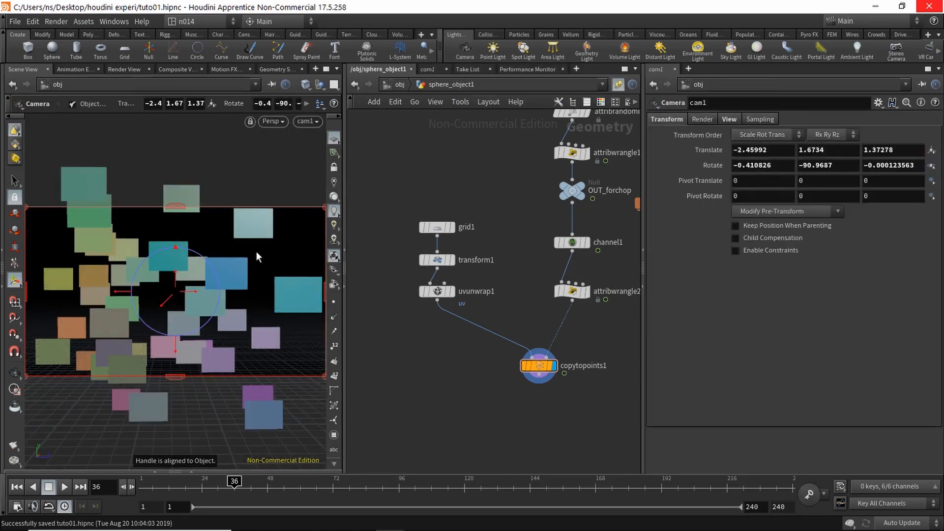
key("Escape")
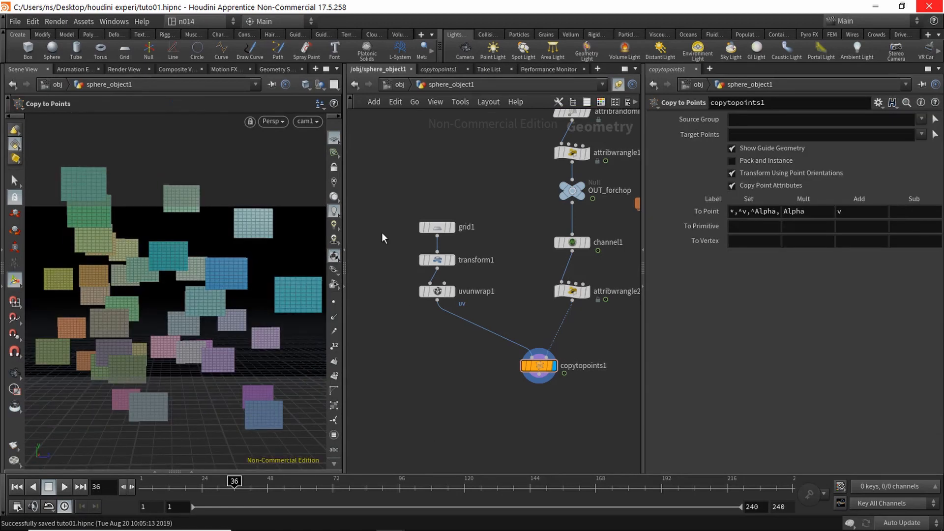
left_click(308, 120)
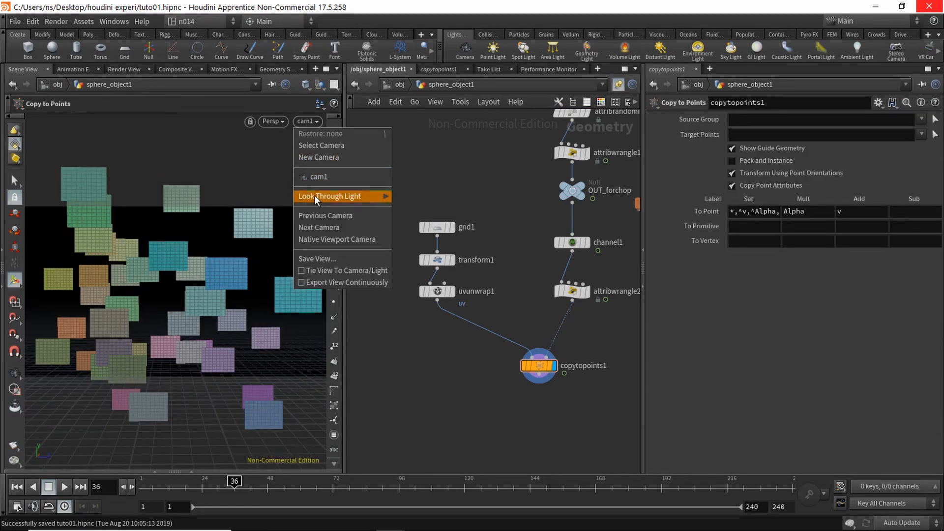
left_click(335, 176)
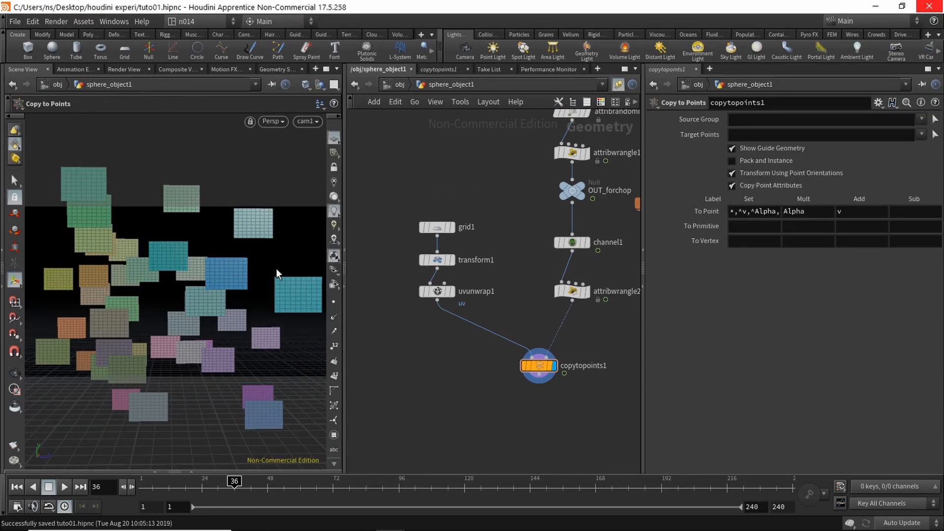
left_click(333, 169)
key("Escape")
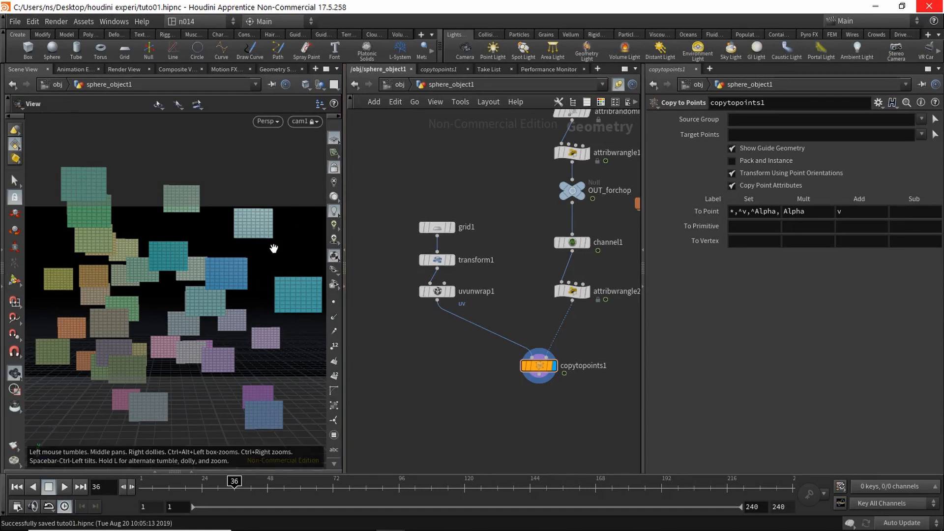
left_click_drag(274, 246, 219, 309)
key("Return")
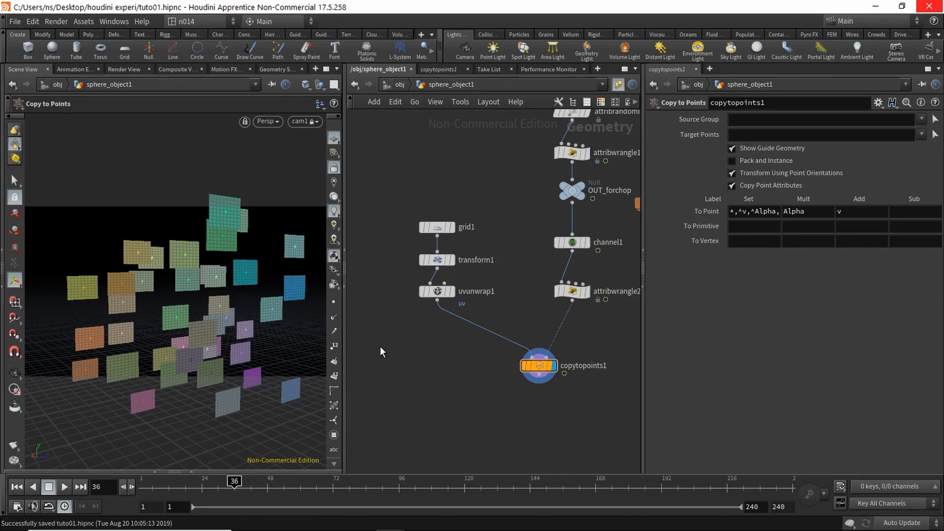
Step: Insert a Normal node, normal1, on the wire between transform1 and uvunwrap1
key("Tab")
type("norm")
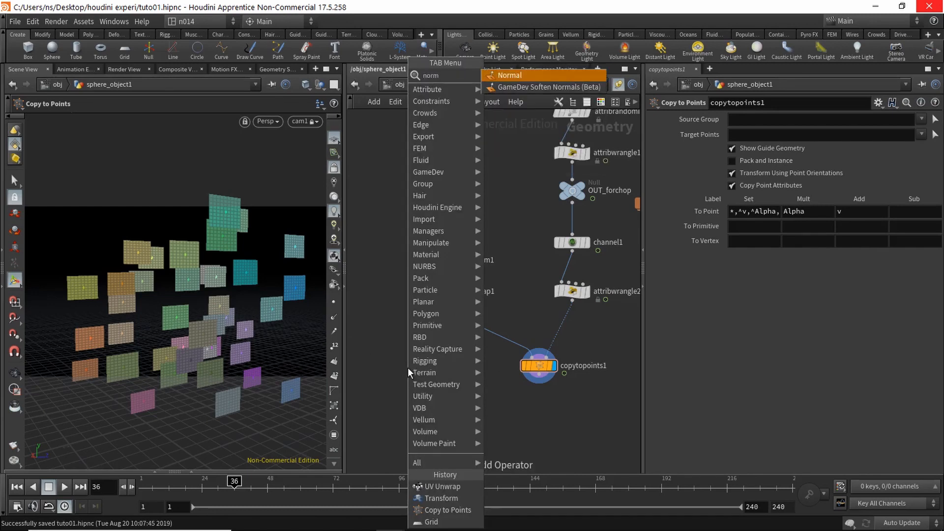
key("Return")
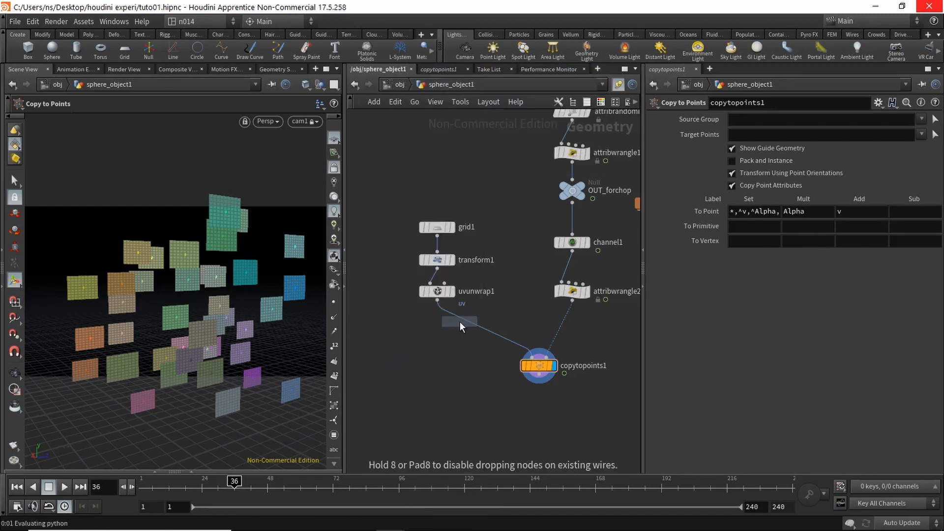
left_click(439, 281)
mouse_move(435, 279)
left_mouse_down()
mouse_move(470, 291)
mouse_move(435, 283)
mouse_move(438, 294)
left_mouse_up()
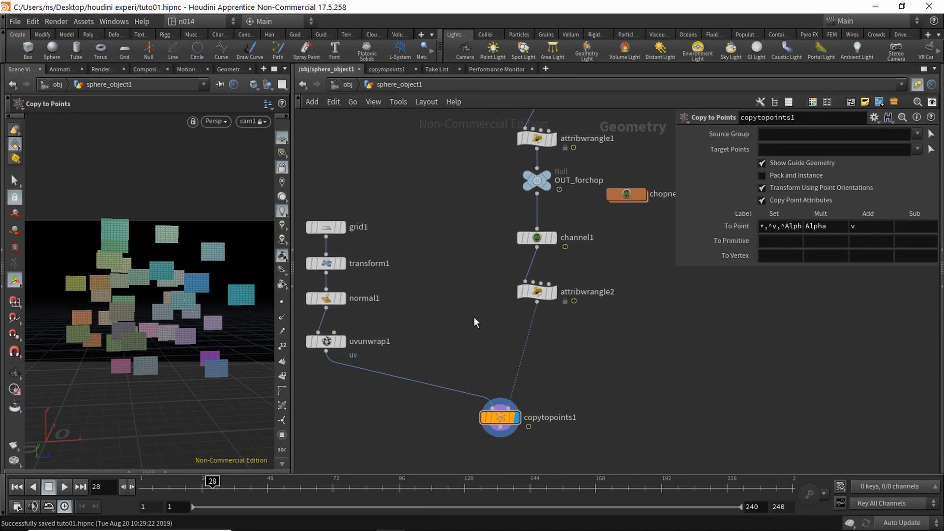
Step: Add an Attribute VOP, attribvop1, above copytopoints1, peek inside it, and return to sphere_object1
key("Tab")
type("vo")
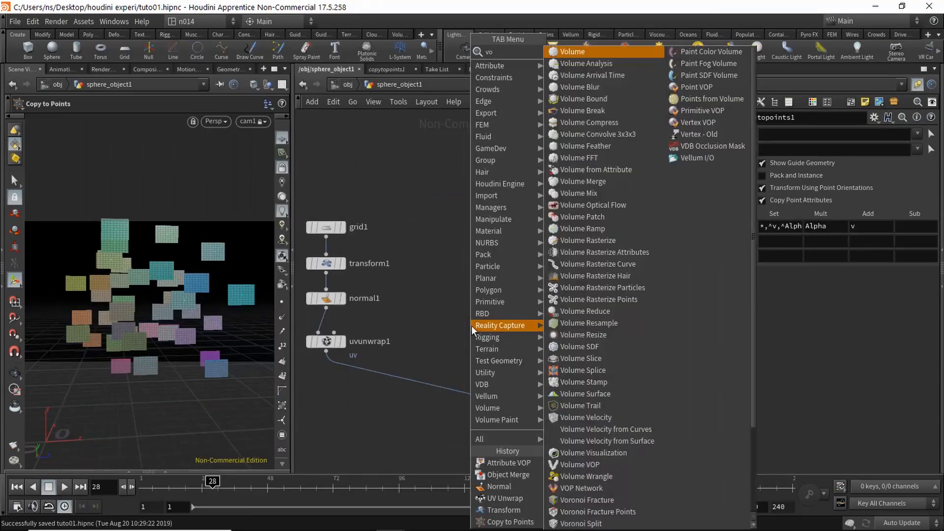
key("BackSpace")
key("BackSpace")
key("Return")
left_click(534, 348)
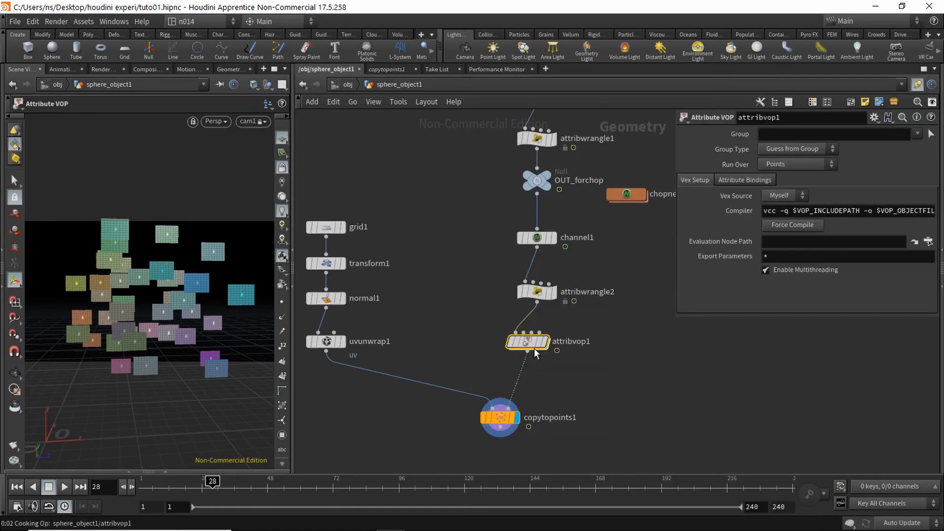
left_click_drag(534, 348, 542, 341)
double_click(537, 346)
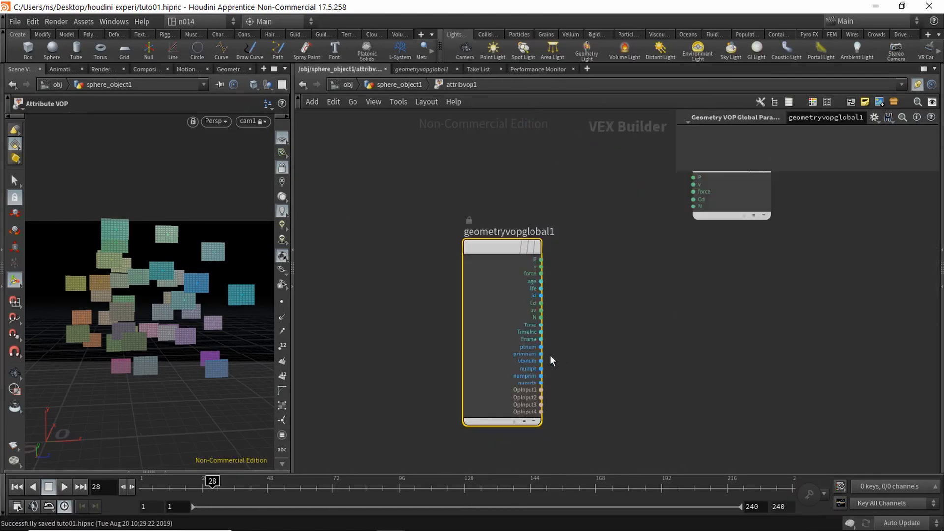
mouse_move(518, 333)
middle_mouse_down()
mouse_move(499, 336)
mouse_move(522, 344)
mouse_move(526, 326)
middle_mouse_up()
scroll(513, 343, "up", 2)
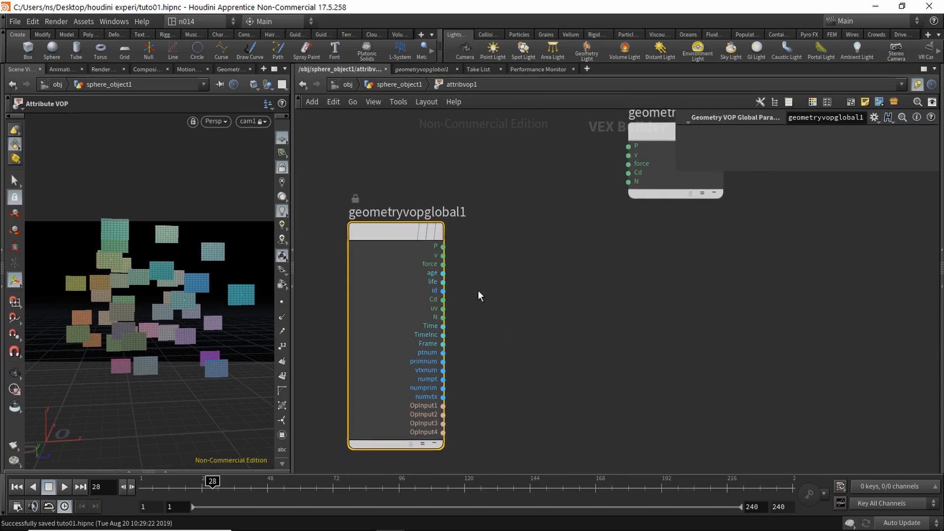
left_click(396, 85)
middle_click_drag(594, 284, 522, 306)
Step: Add an Object Merge node, object_merge1, that brings in /obj/cam1
left_click(562, 303)
key("Tab")
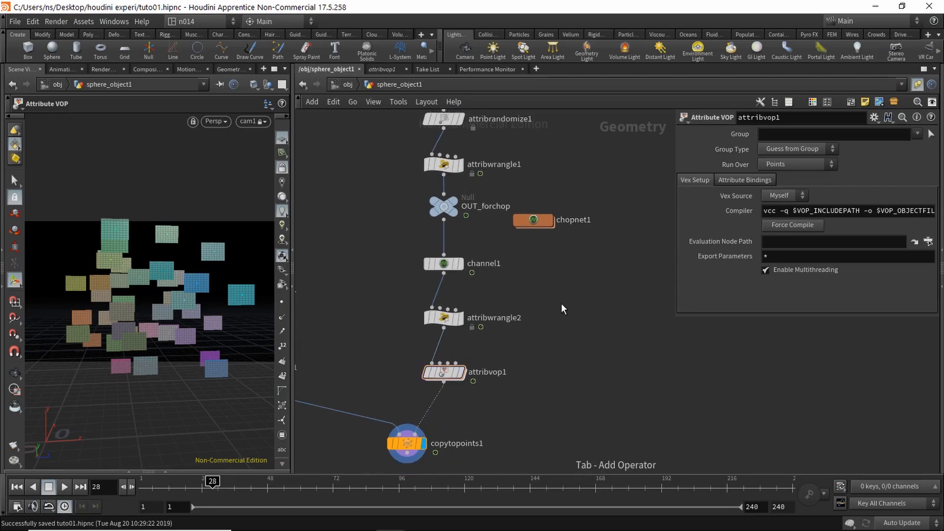
type("obj")
key("Return")
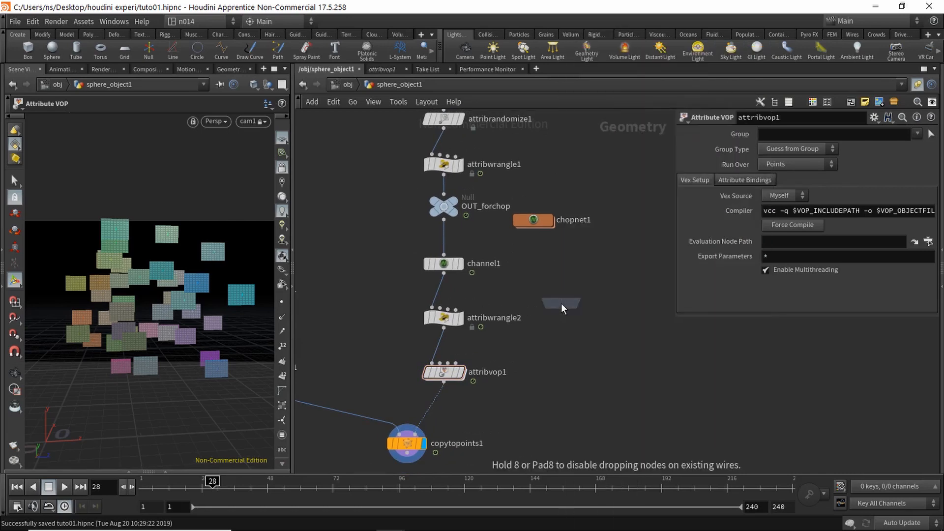
left_click(578, 293)
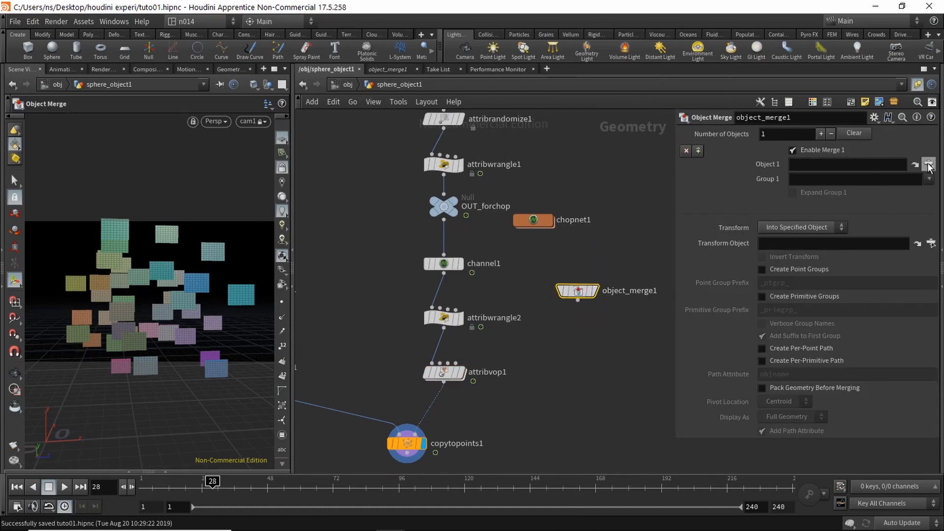
left_click(929, 164)
scroll(860, 100, "up", 1)
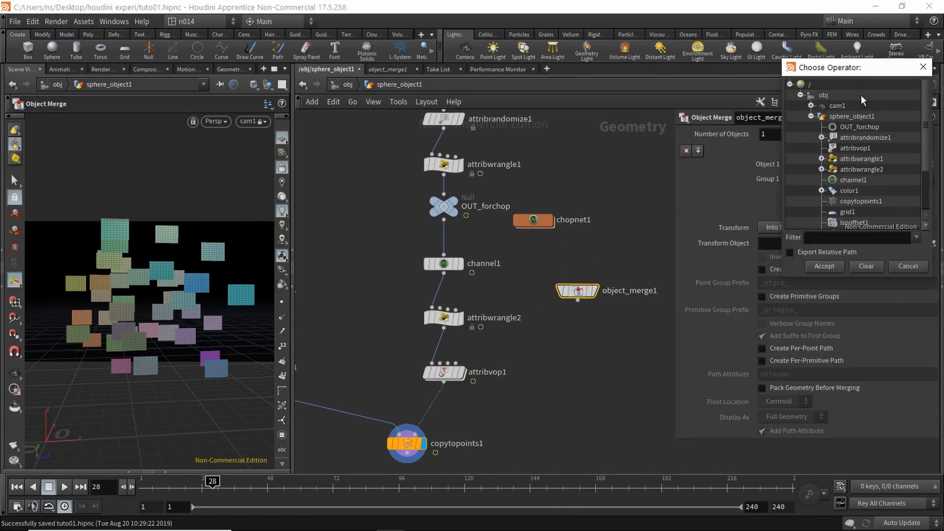
left_click(836, 106)
left_click(819, 266)
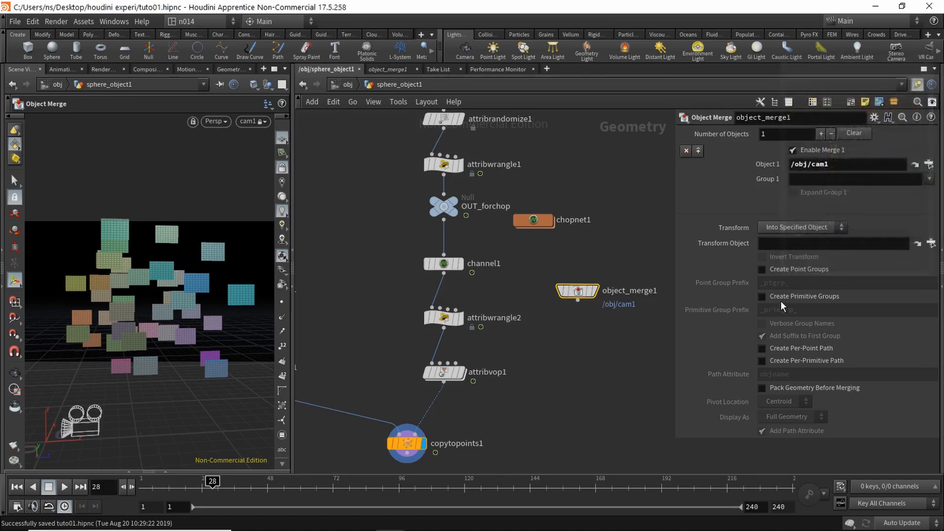
Step: Wire object_merge1 into attribvop1's second input
middle_click_drag(567, 342, 539, 305)
left_click(551, 264)
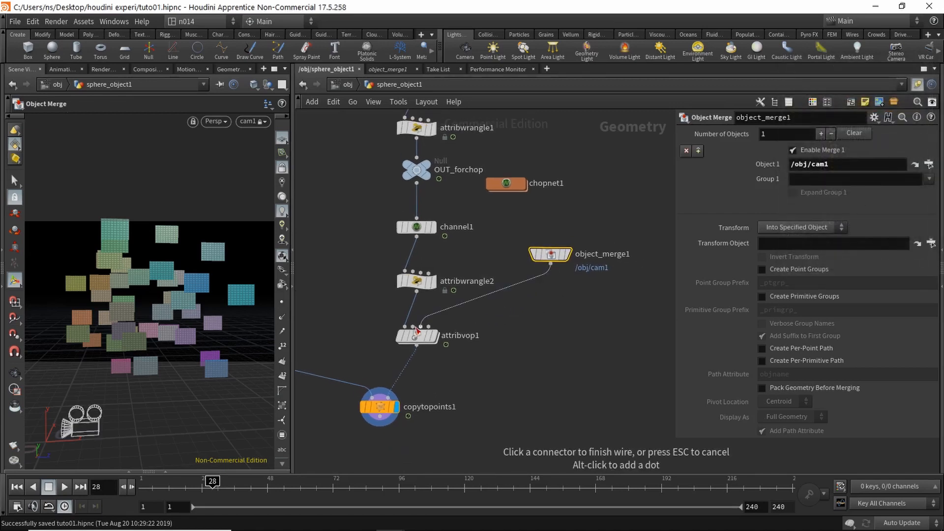
left_click(414, 329)
left_click_drag(417, 334, 457, 339)
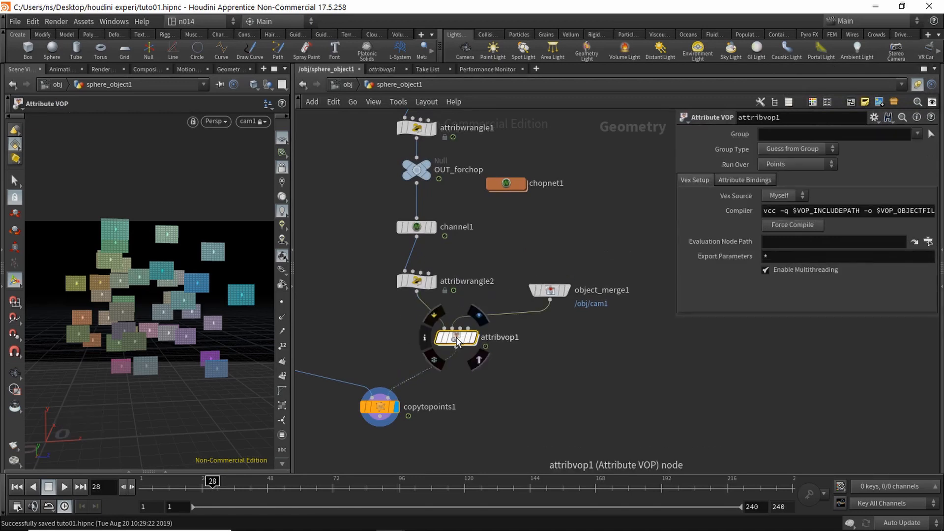
Step: Set object_merge1's Transform to Into This Object
left_click(549, 290)
left_click(803, 228)
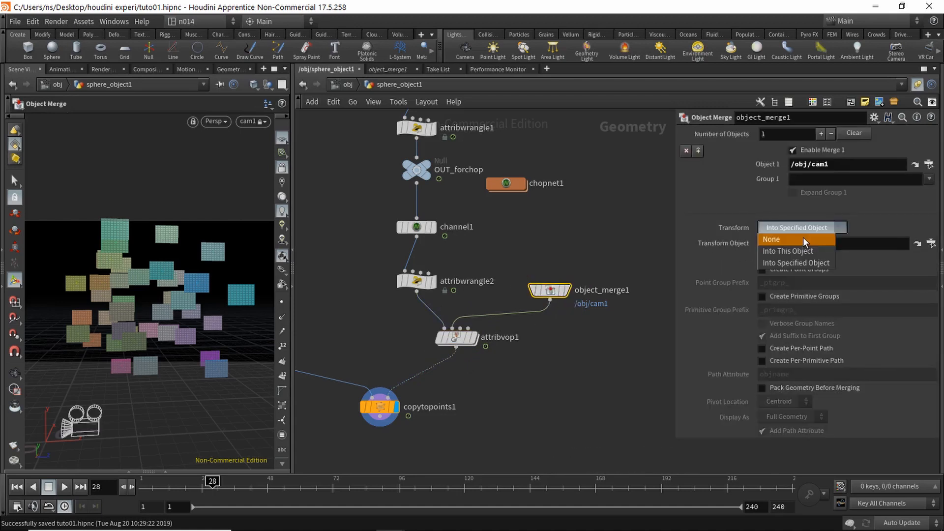
left_click(811, 252)
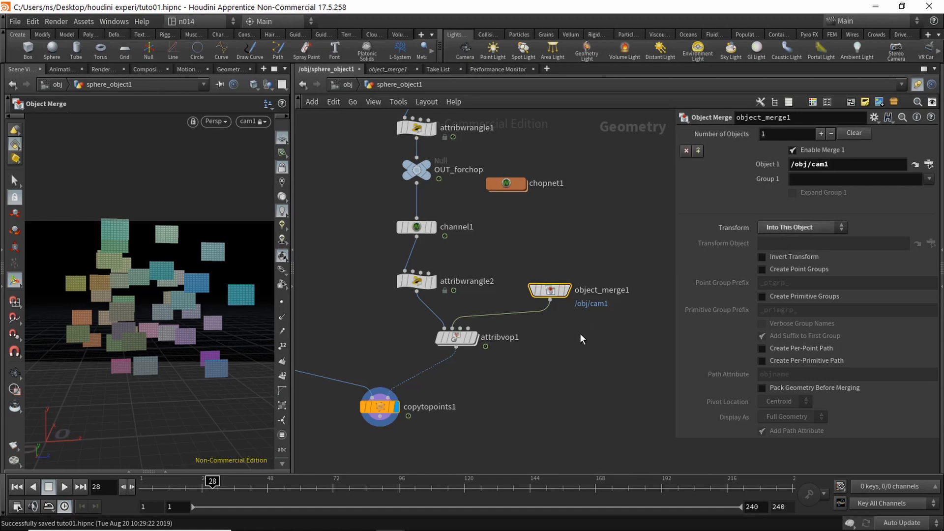
Step: Inside attribvop1, add a Get Attribute node, getattrib1, reading from the second input
double_click(456, 338)
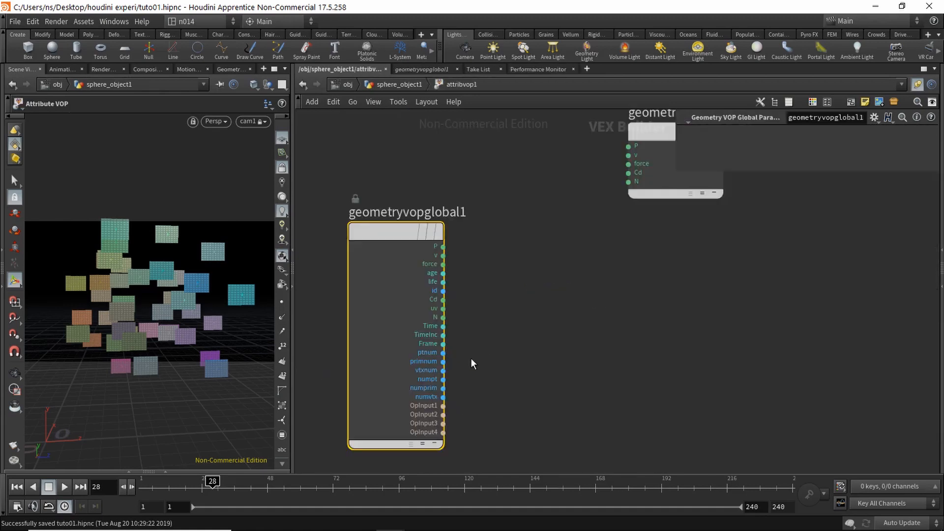
left_click_drag(615, 134, 640, 309)
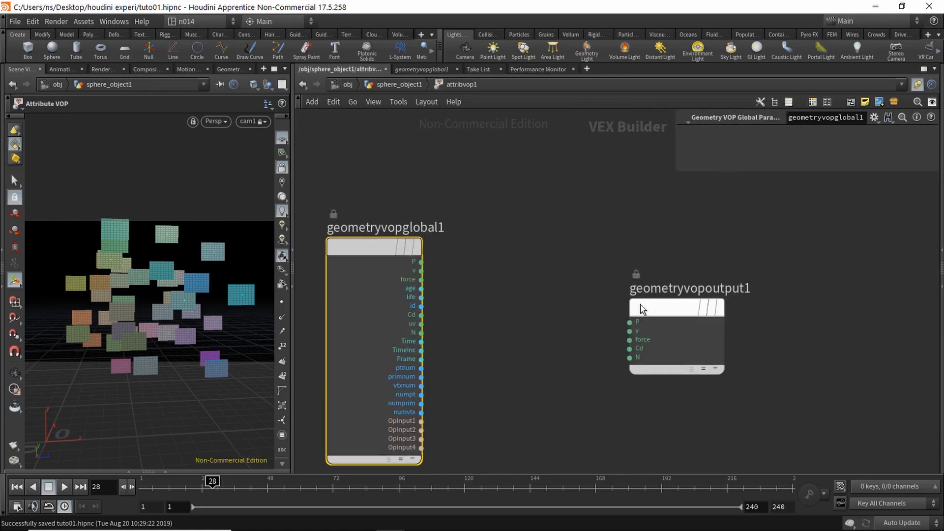
middle_click_drag(488, 349, 515, 291)
right_click_drag(516, 291, 534, 302)
middle_click_drag(535, 301, 556, 300)
left_click(556, 299)
right_click_drag(556, 299, 546, 318)
key("Tab")
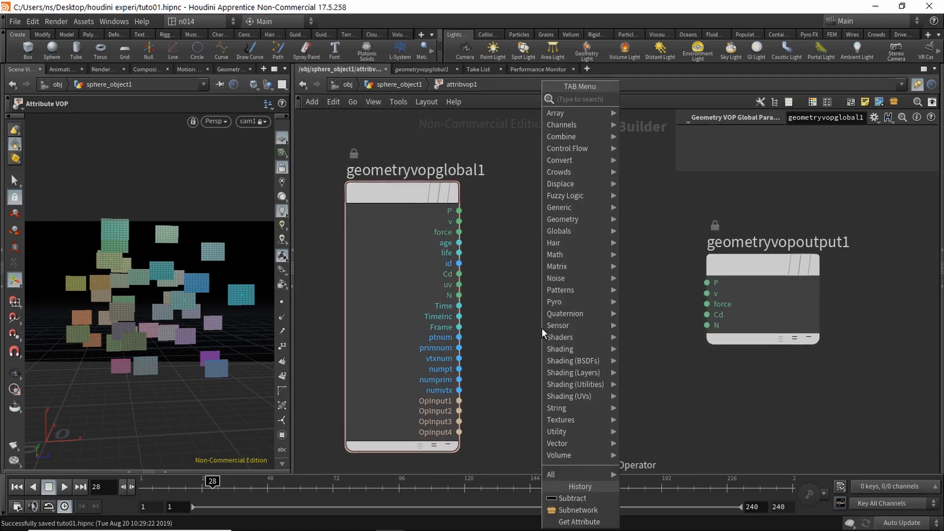
type("get")
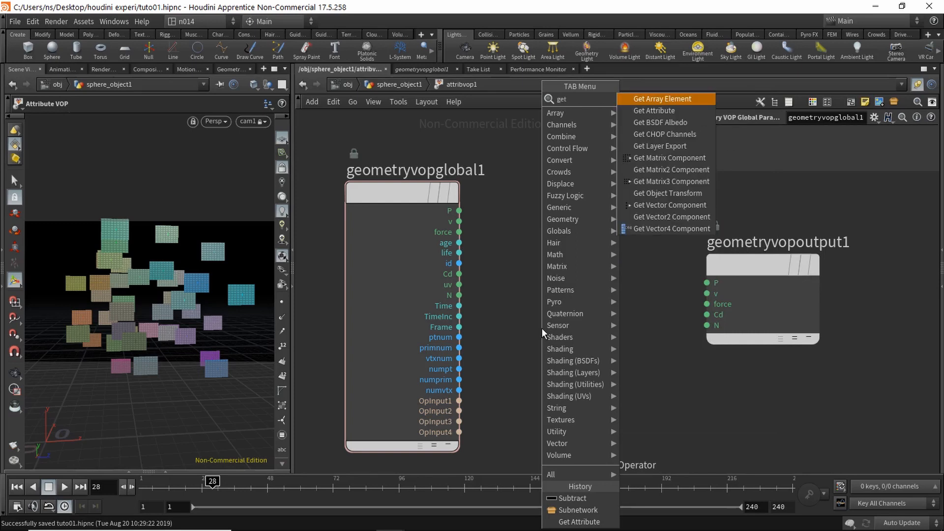
type("at")
key("Return")
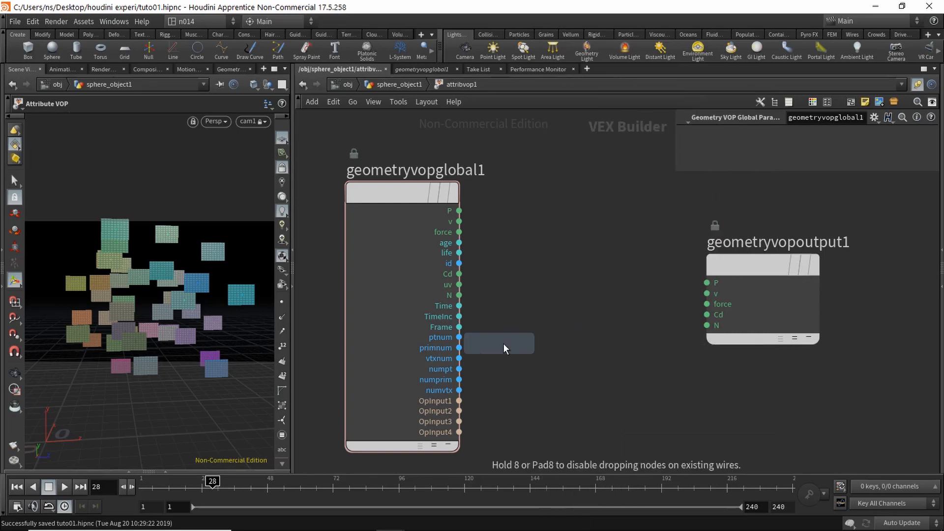
left_click(528, 355)
left_click_drag(545, 366, 600, 369)
middle_click_drag(594, 321, 550, 305)
left_click(724, 195)
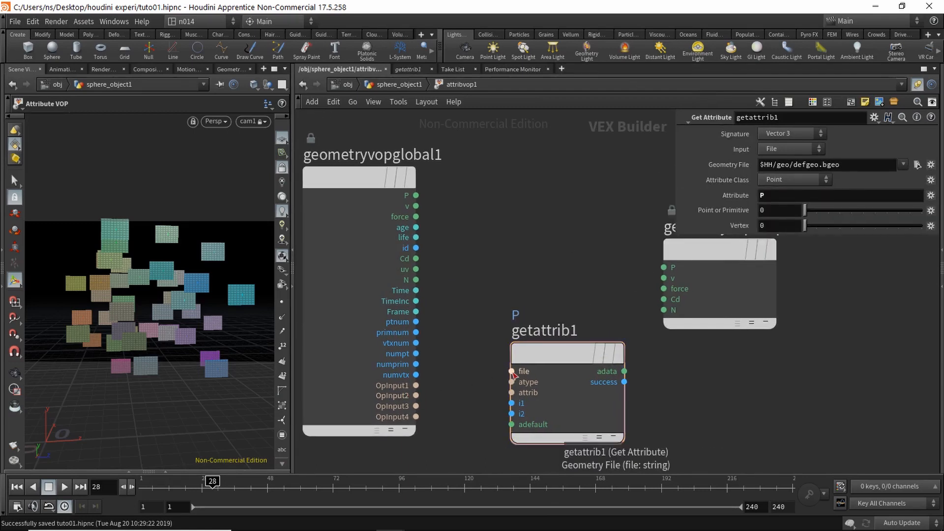
left_click(511, 371)
left_click(426, 397)
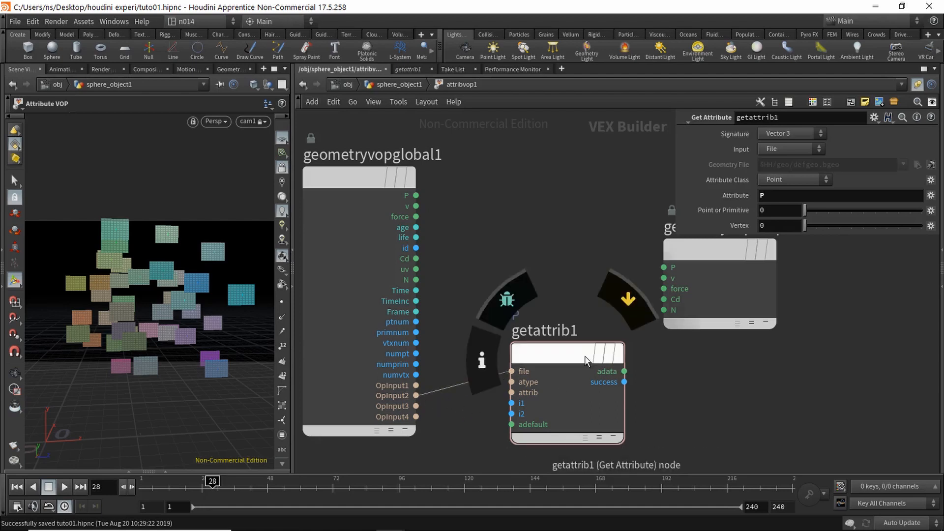
Step: Add subtract1 fed by the point P and getattrib1's adata camera position
middle_click_drag(693, 394, 622, 411)
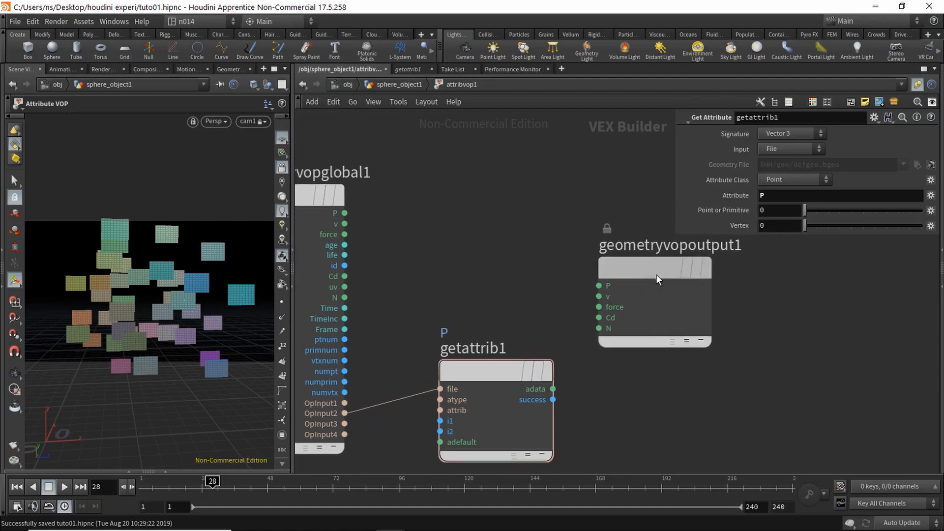
left_click_drag(656, 274, 778, 268)
middle_click_drag(544, 294, 579, 315)
key("Tab")
type("sub")
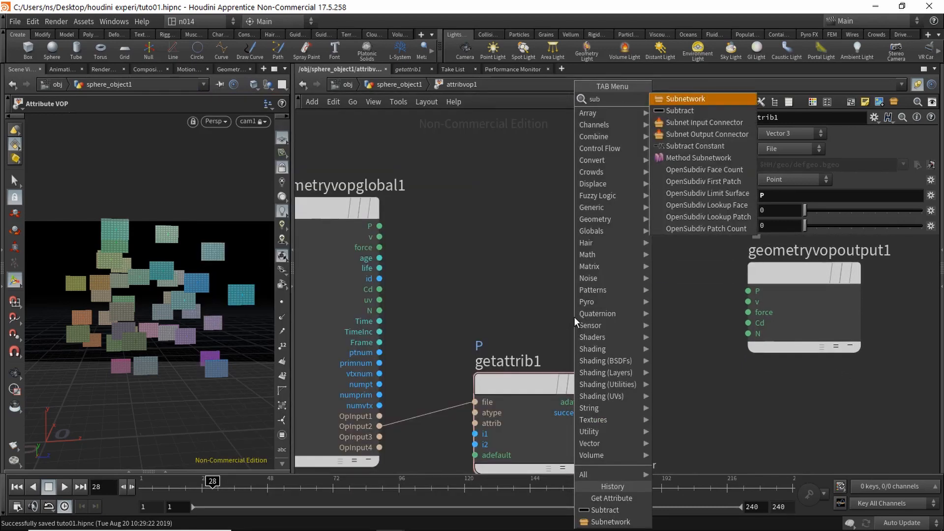
key("Down")
key("Return")
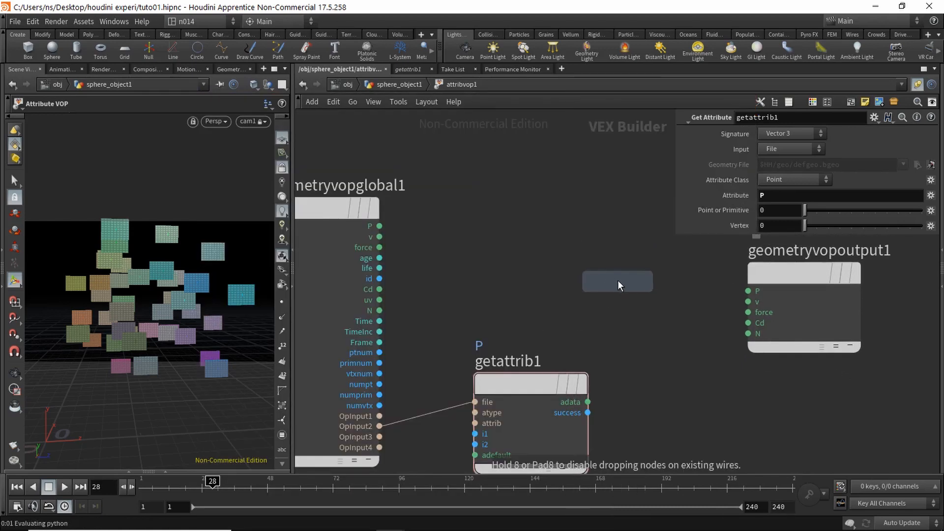
left_click(618, 283)
left_click_drag(610, 281, 640, 274)
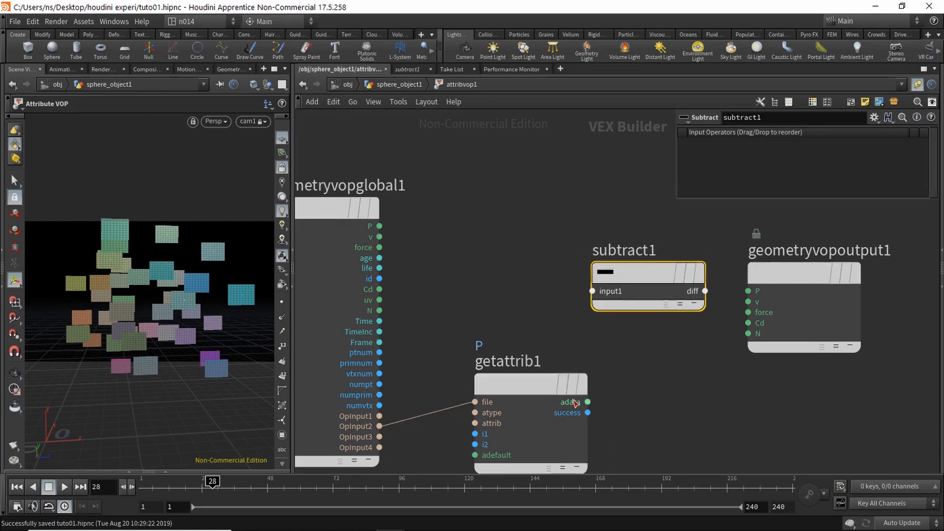
mouse_move(527, 392)
left_mouse_down()
mouse_move(505, 385)
mouse_move(510, 394)
left_mouse_up()
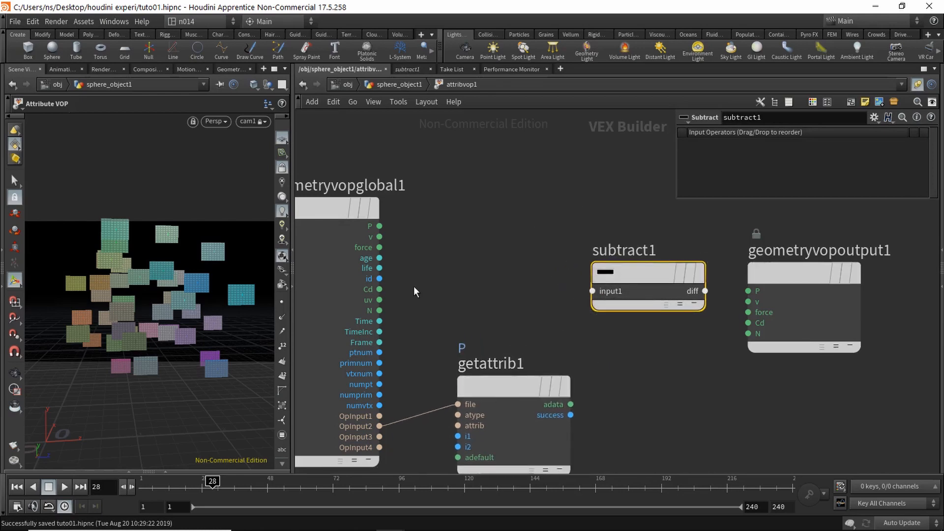
left_click(380, 226)
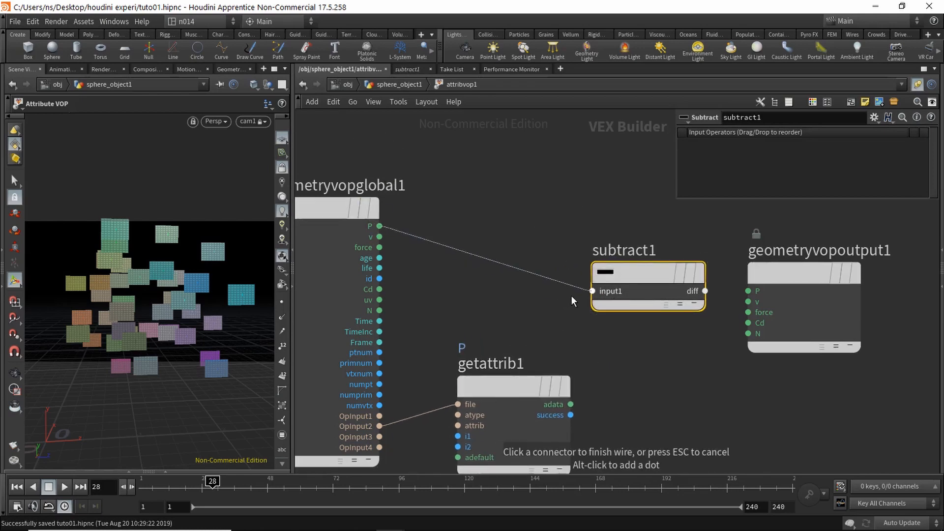
left_click(593, 291)
left_click(570, 404)
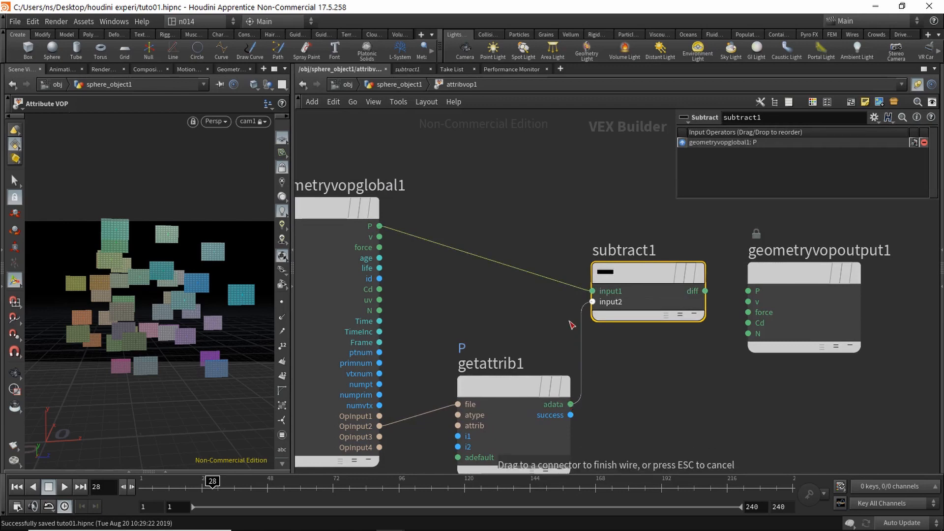
left_click(593, 302)
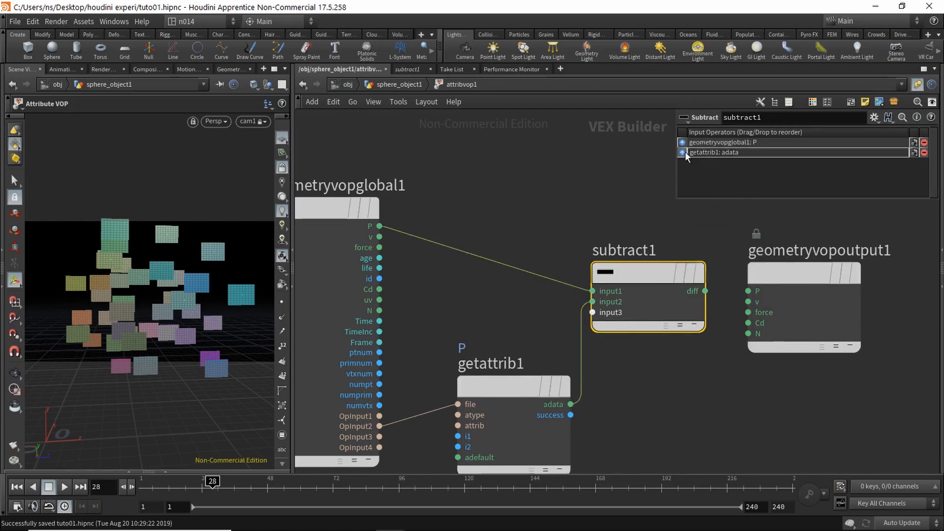
Step: Wire subtract1's difference into the N output and return to sphere_object1
left_click(640, 212)
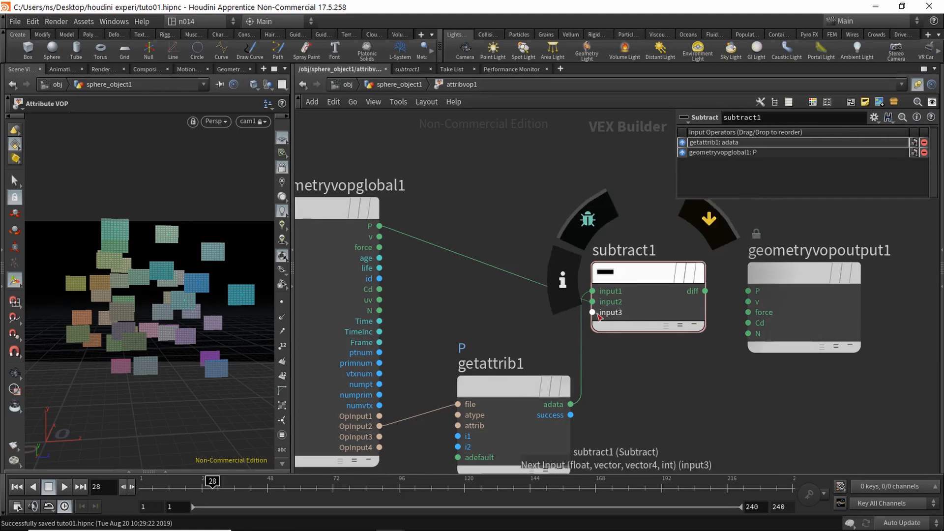
left_click_drag(550, 382, 534, 373)
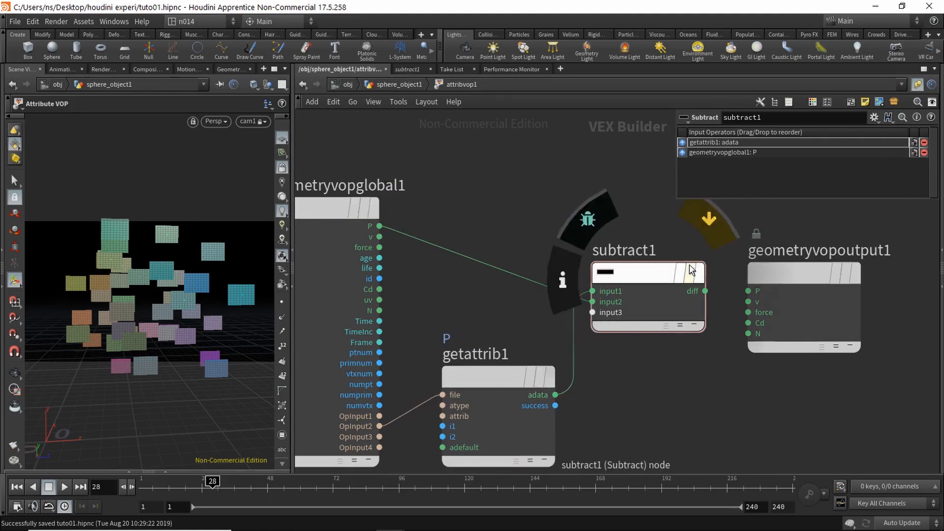
left_click_drag(790, 279, 819, 279)
middle_click_drag(713, 355, 615, 343)
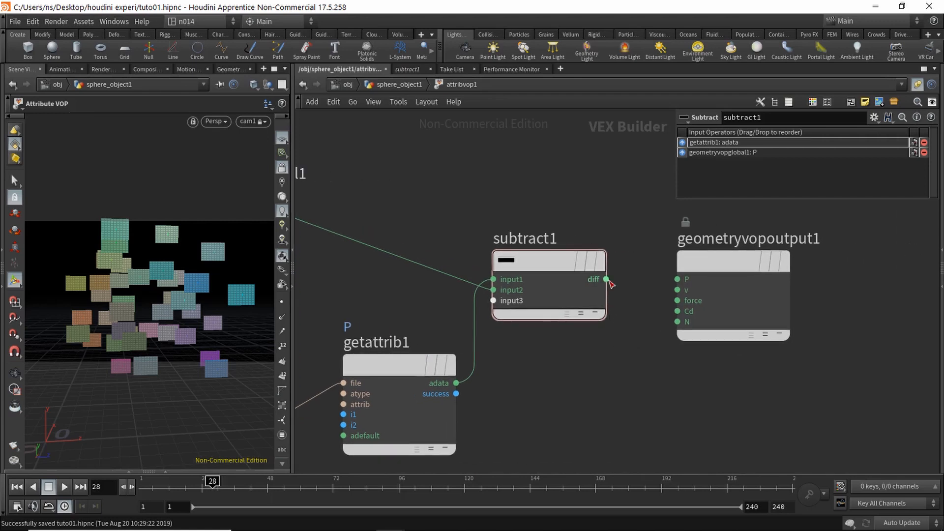
left_click_drag(607, 279, 677, 322)
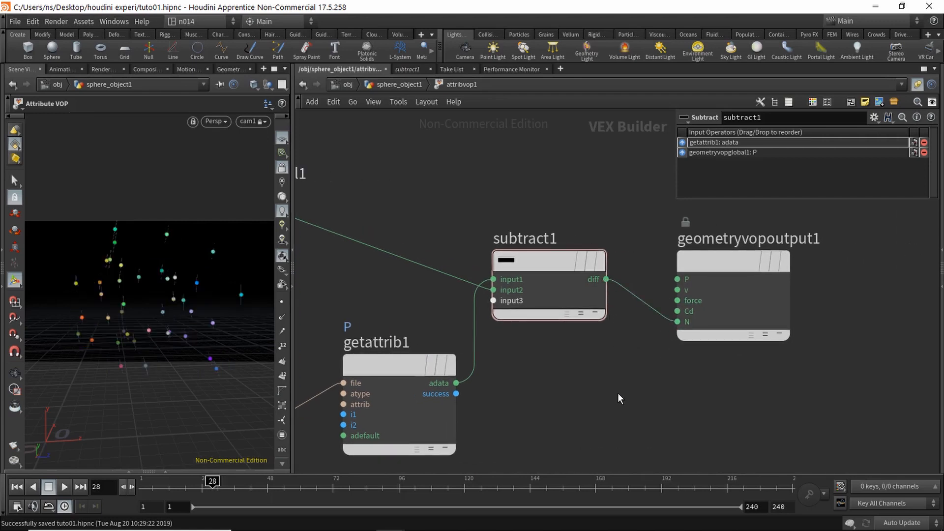
left_click(399, 85)
middle_click_drag(485, 240, 698, 299)
Step: Set transform1's Rotate to 90, 0, 0 and orbit the view to check the tiles
left_click(432, 289)
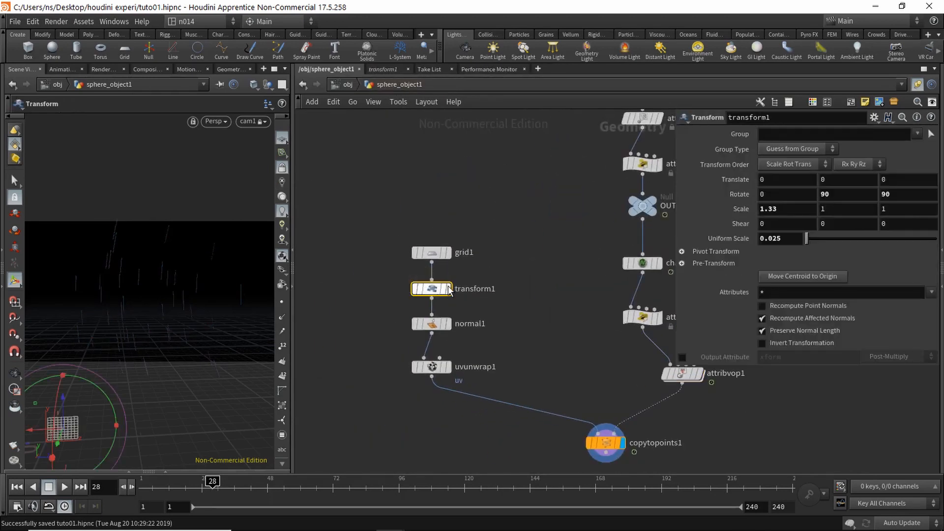
double_click(836, 194)
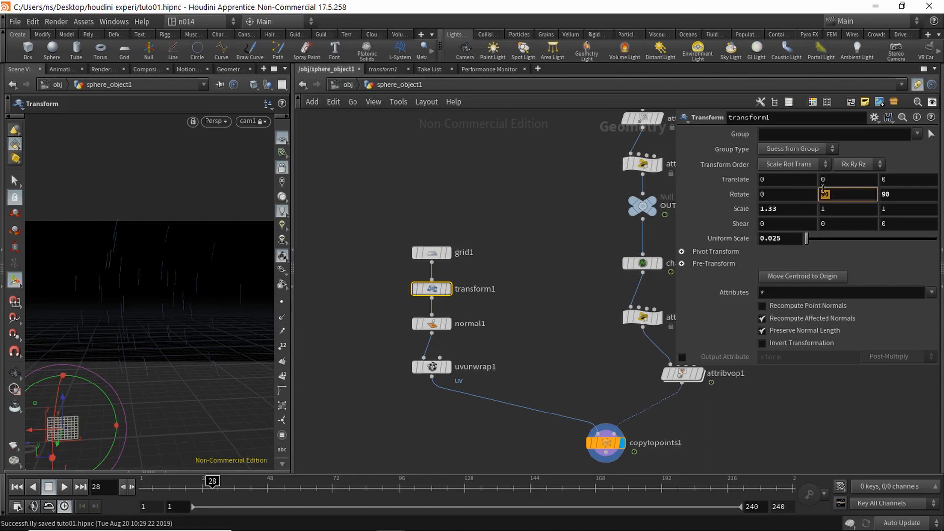
key("Tab")
type("0")
key("Tab")
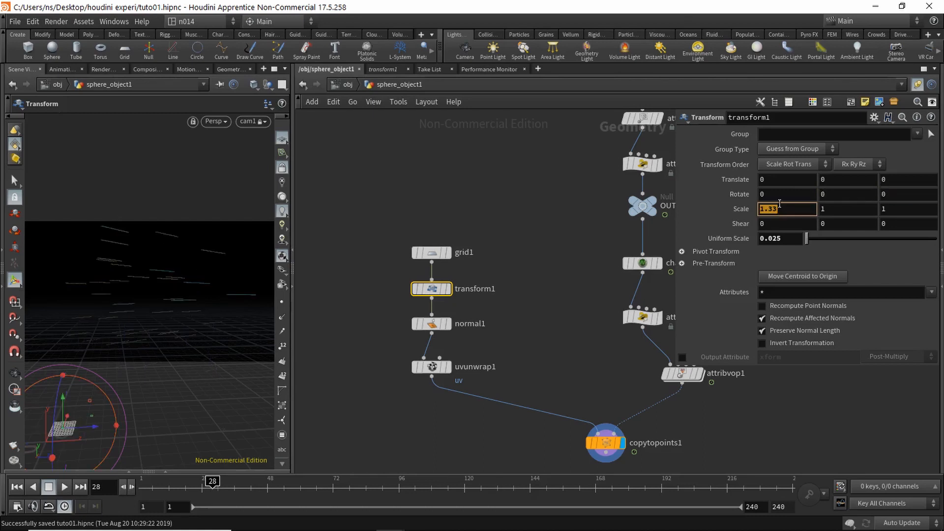
left_click_drag(771, 193, 710, 190)
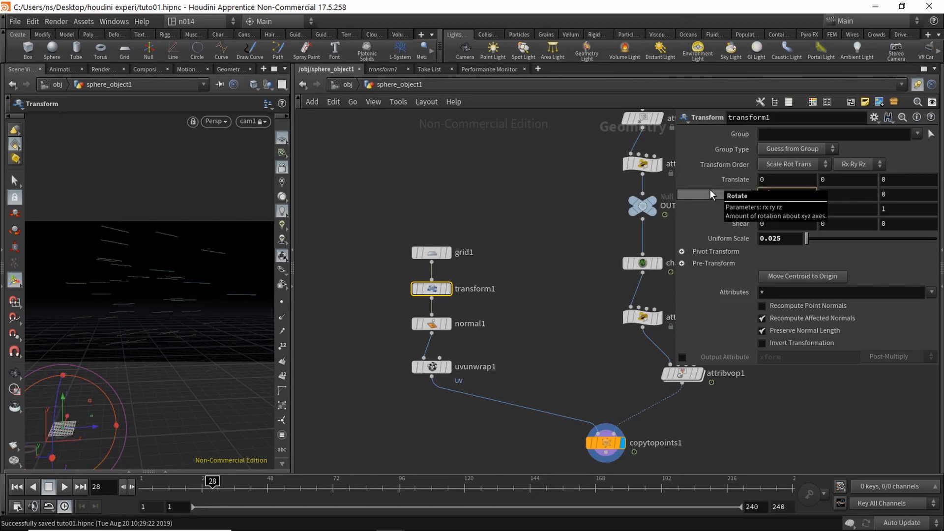
type("690")
key("Return")
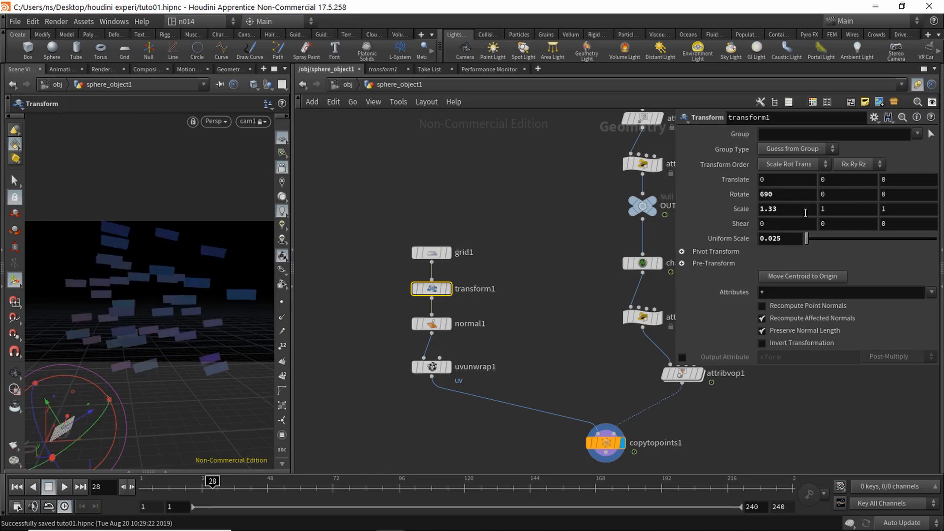
left_click_drag(783, 192, 719, 176)
type("90")
key("Return")
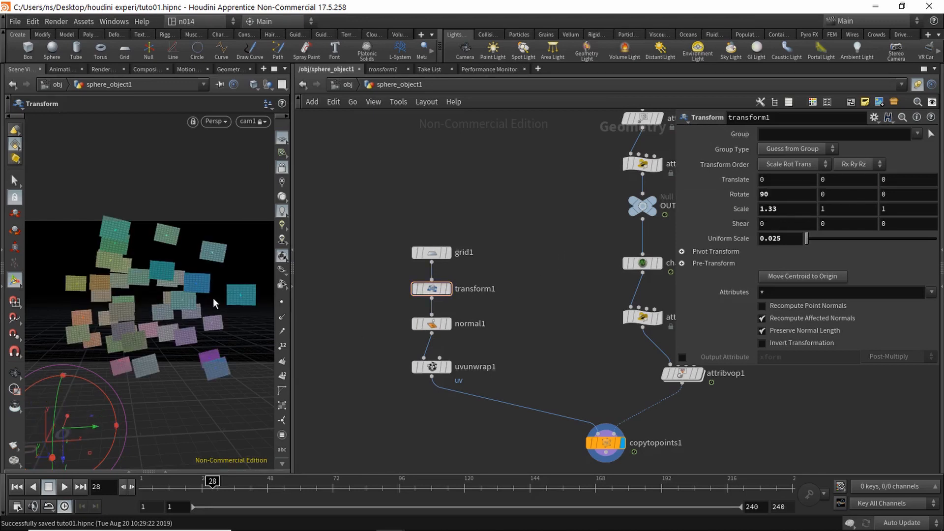
key("Escape")
mouse_move(215, 311)
left_mouse_down()
mouse_move(187, 316)
mouse_move(245, 312)
mouse_move(200, 320)
mouse_move(175, 301)
mouse_move(197, 309)
left_mouse_up()
key("Return")
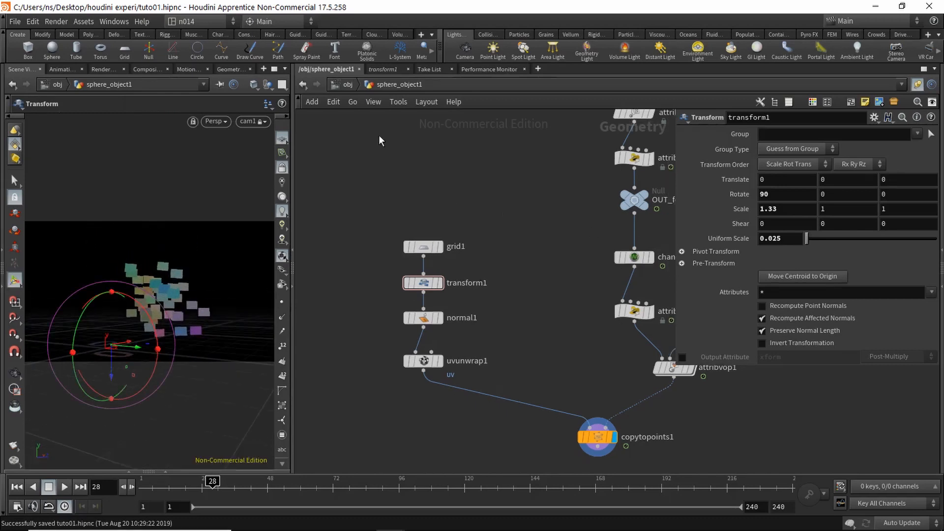
Step: Select cam1 at object level and raise its Focal Length from 50 to 100
left_click(344, 84)
left_click(492, 229)
left_click(347, 85)
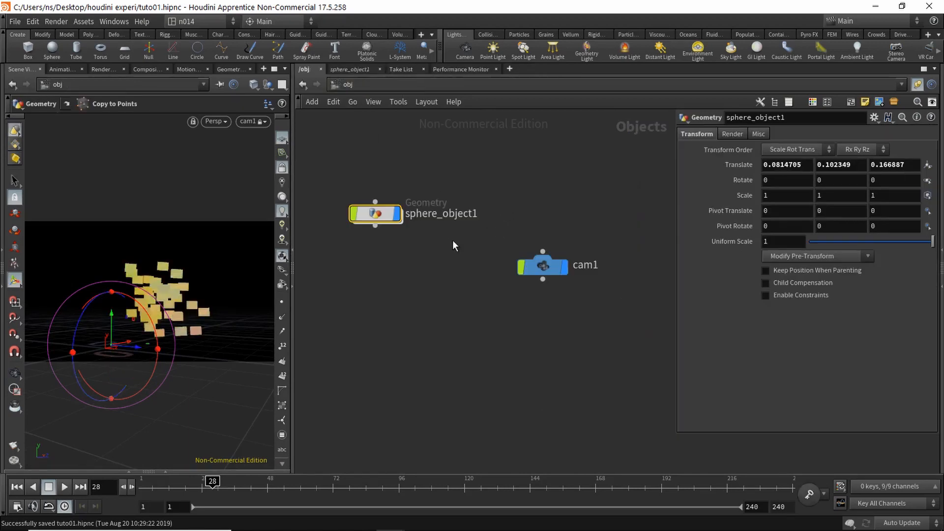
left_click(542, 265)
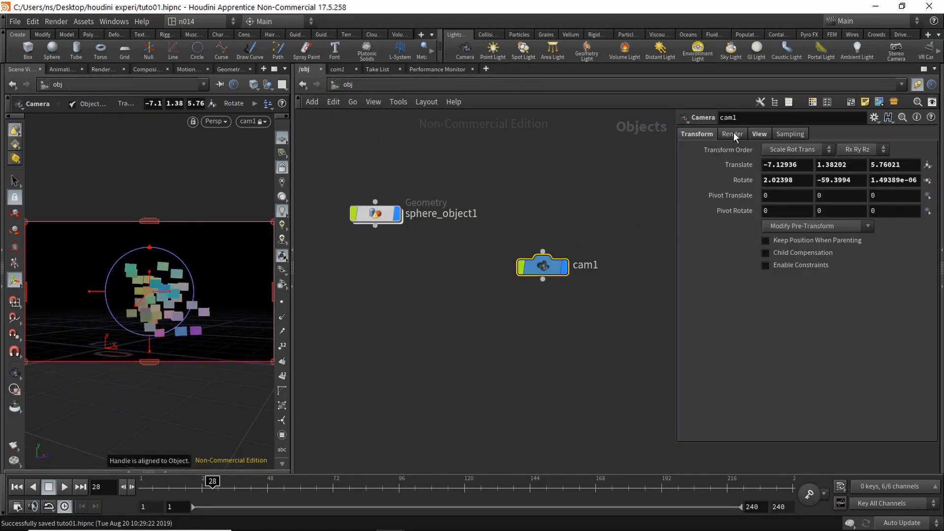
left_click(759, 133)
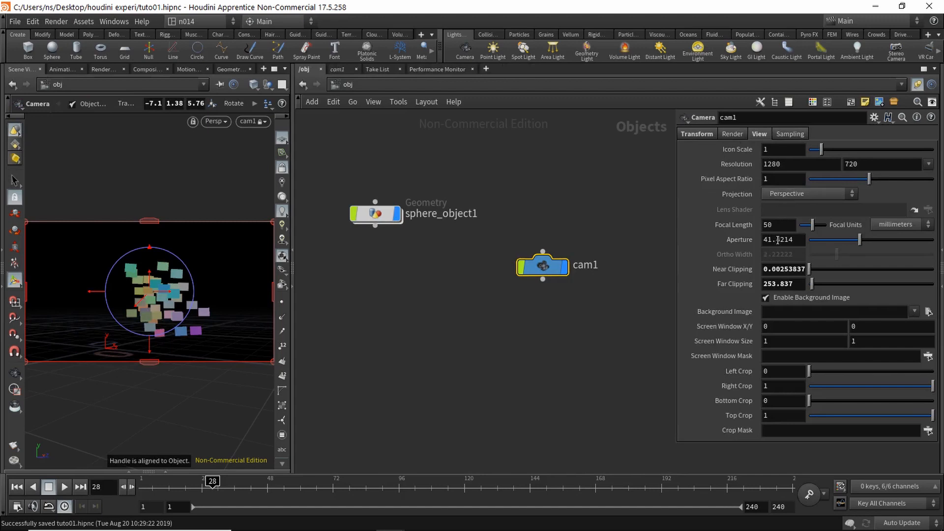
double_click(775, 224)
type("100")
key("Return")
left_click_drag(211, 284, 223, 268, "alt")
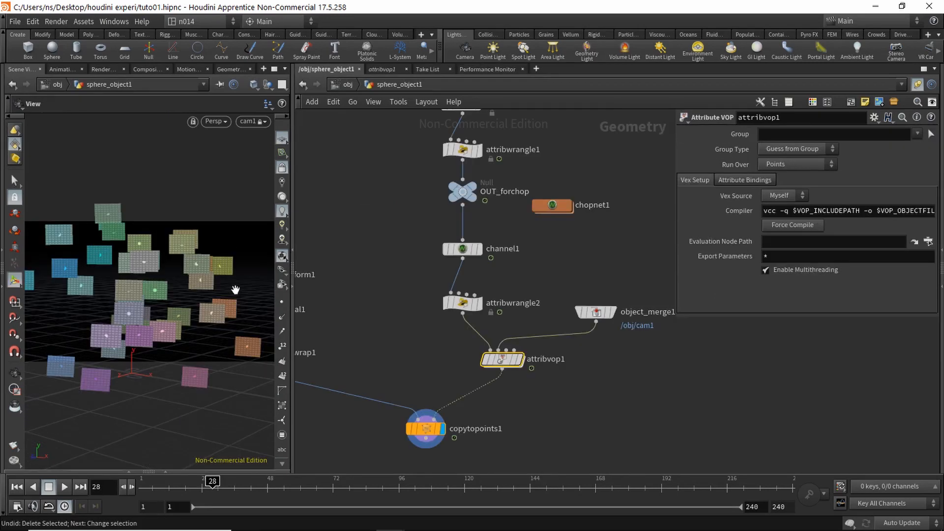
Step: Dive into attribvop1, delete geometryvopoutput1, and return to sphere_object1
left_click_drag(235, 290, 215, 294, "alt")
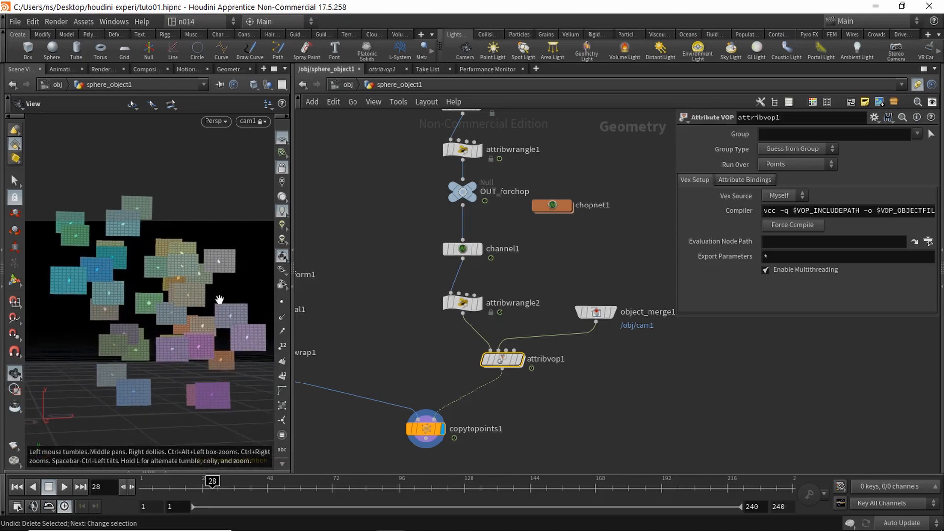
double_click(506, 363)
middle_click_drag(578, 416, 539, 383)
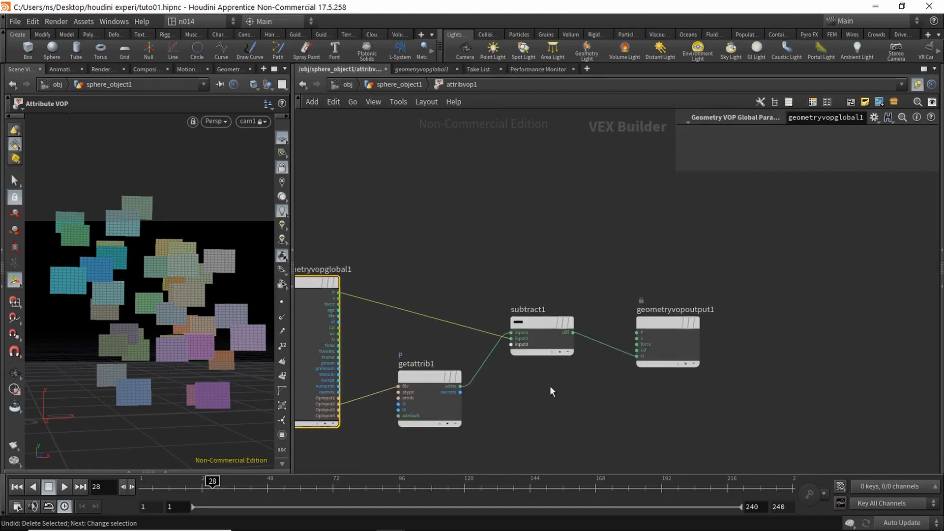
left_click_drag(643, 300, 678, 352)
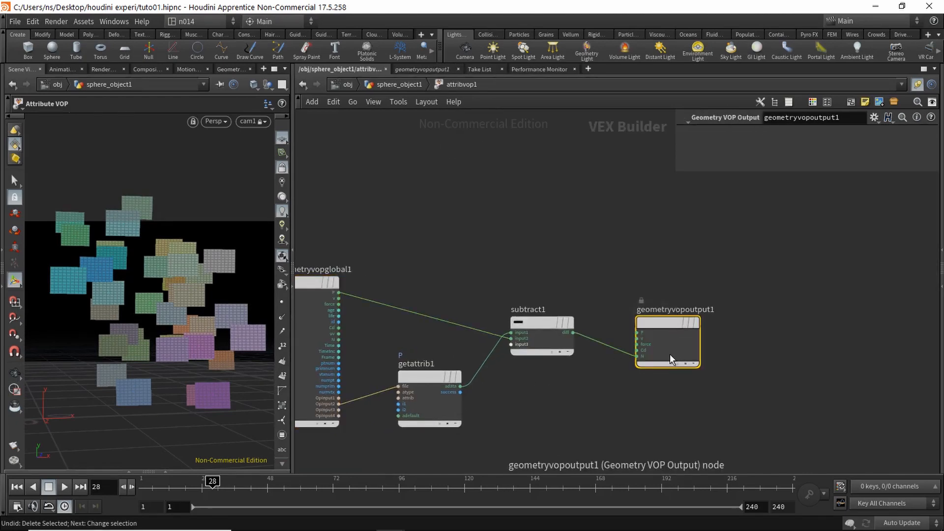
key("Delete")
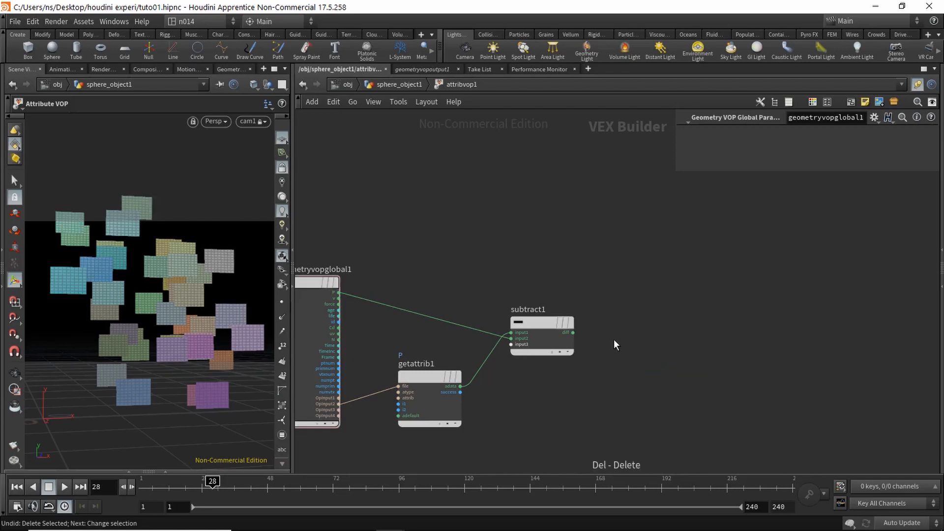
middle_click_drag(614, 339, 641, 322)
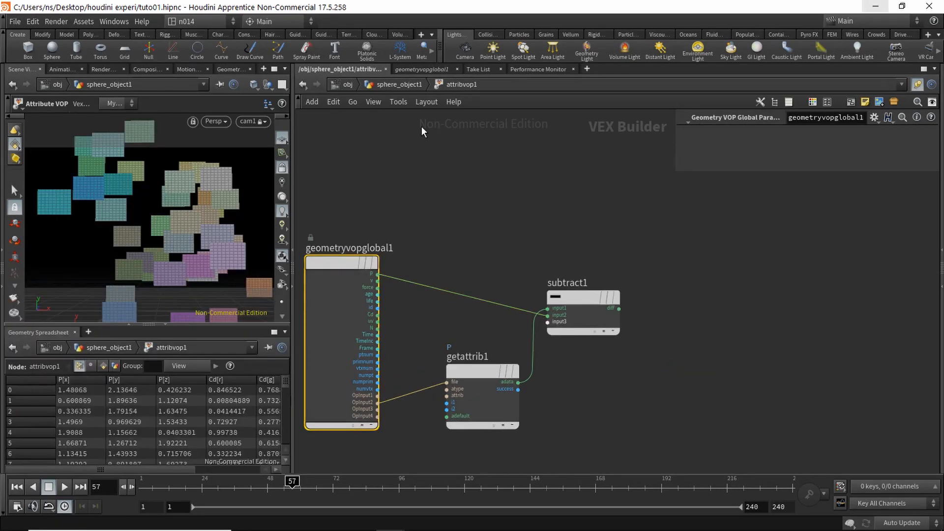
left_click(384, 84)
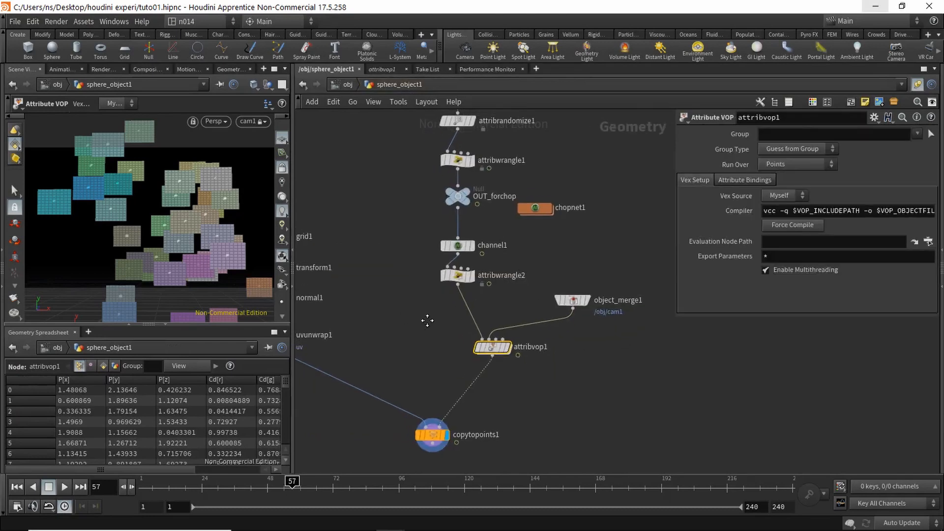
Step: Insert attribwrangle3 before attribvop1 with v@up = {0,1,0};, then go back inside attribvop1
key("Tab")
type("attriw")
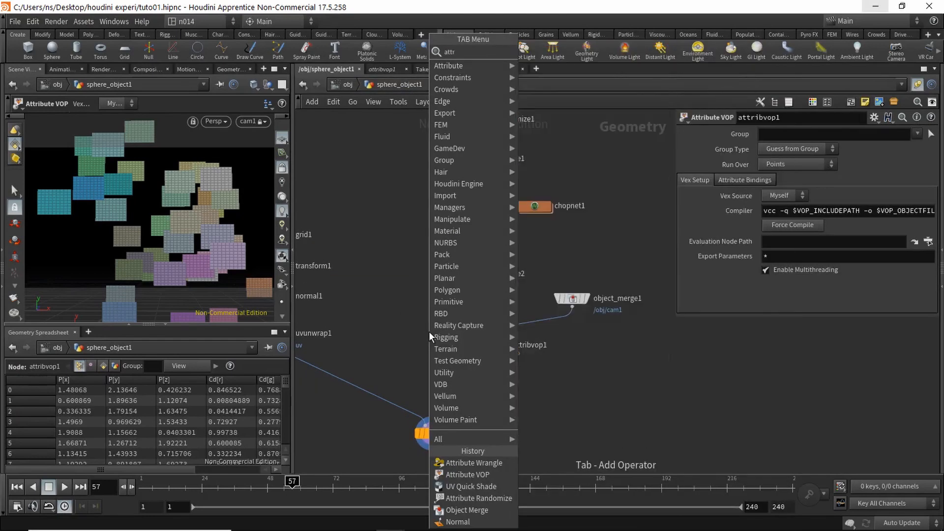
key("Return")
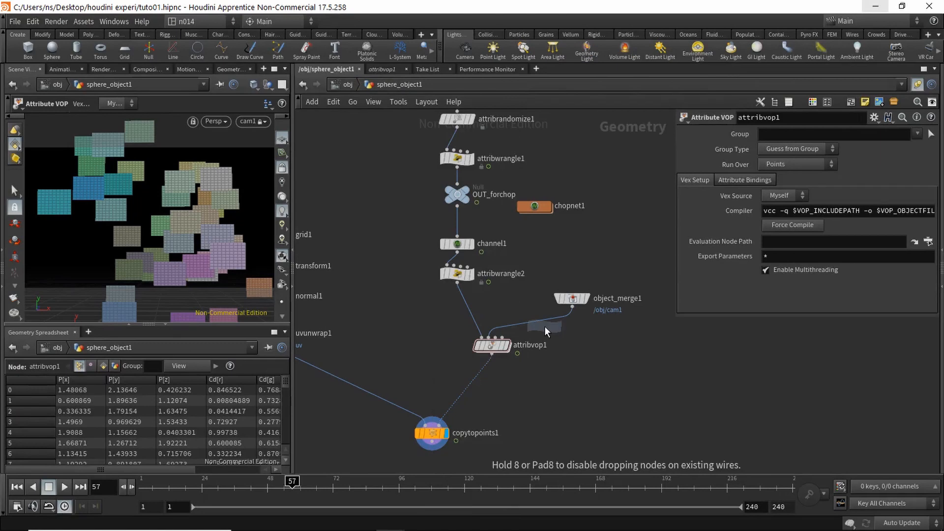
left_click(467, 308)
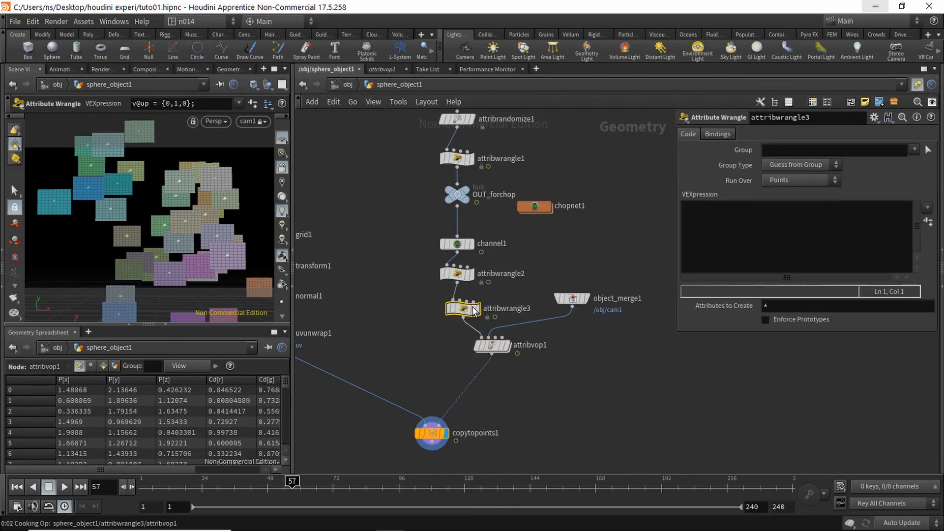
left_click(712, 221)
type("v@up")
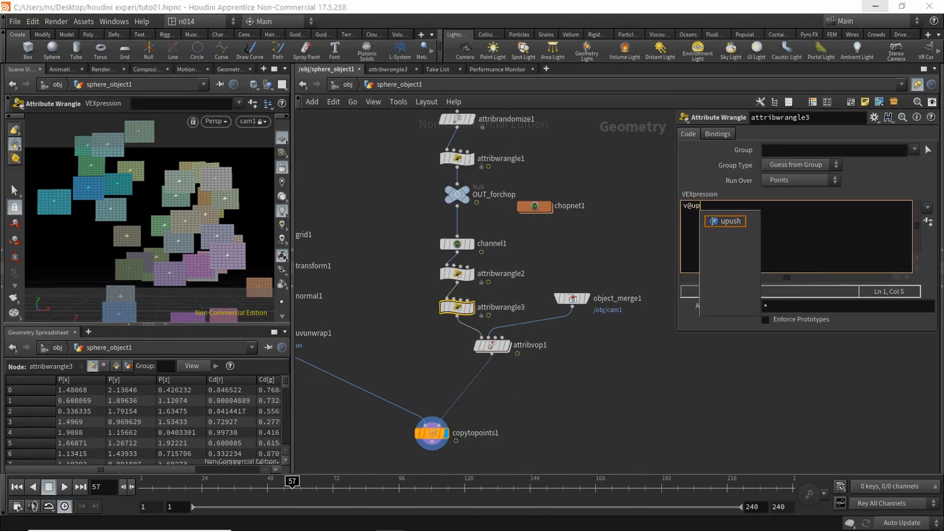
type(" = {0};")
key("Left")
key("Left")
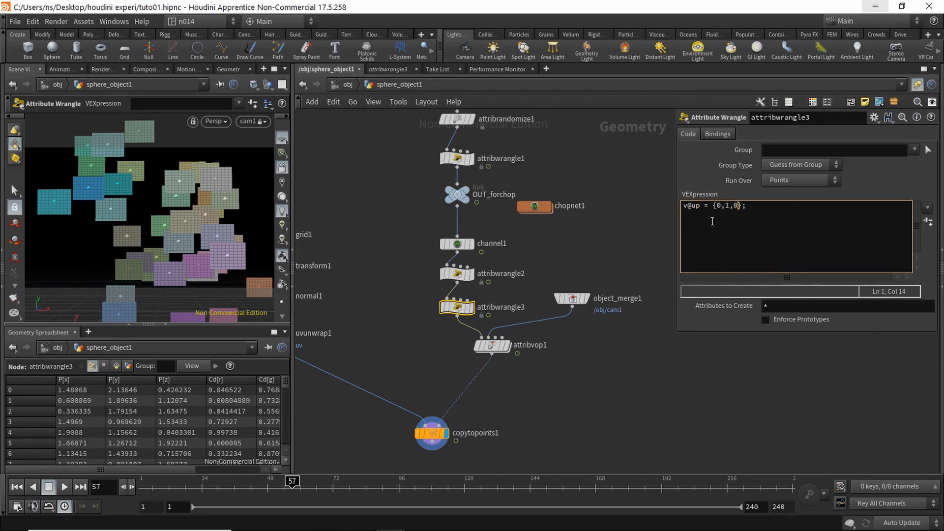
double_click(494, 348)
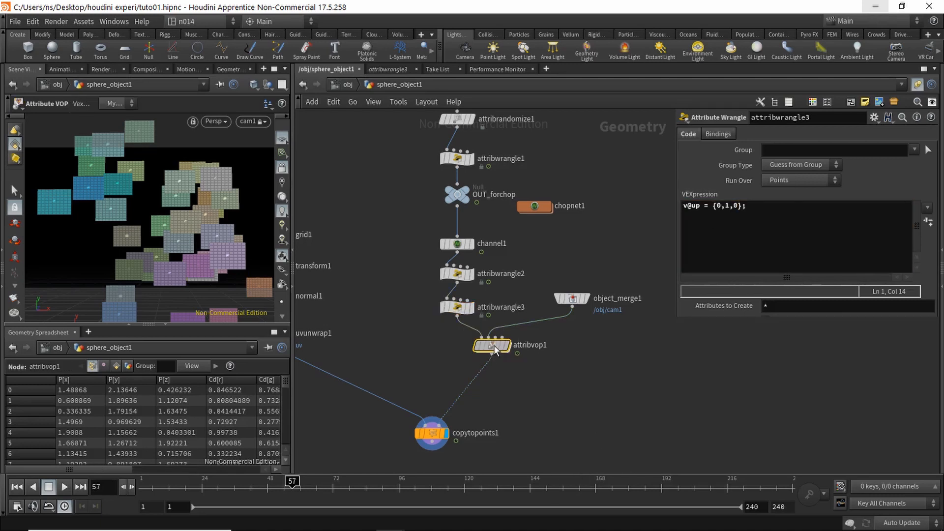
key("Tab")
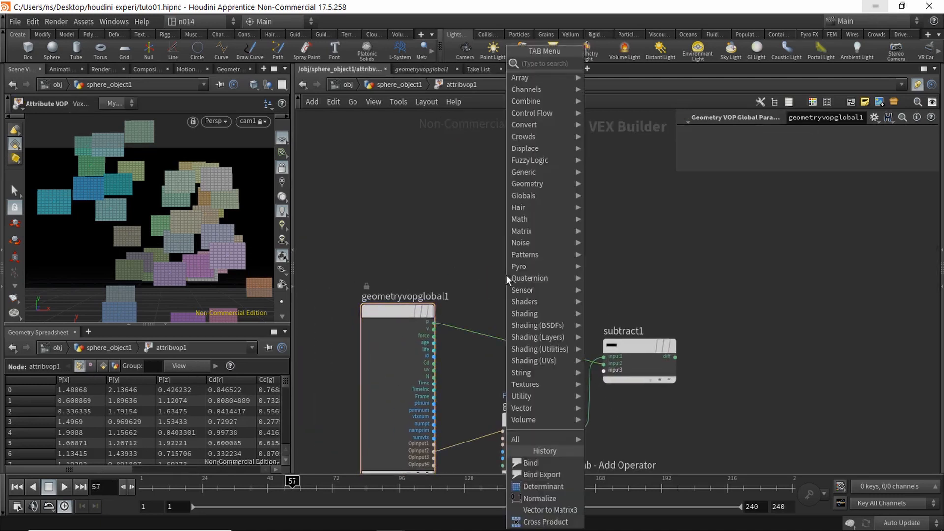
Step: Add bind1 named up with Vector type, positioned above subtract1
type("bind")
key("Return")
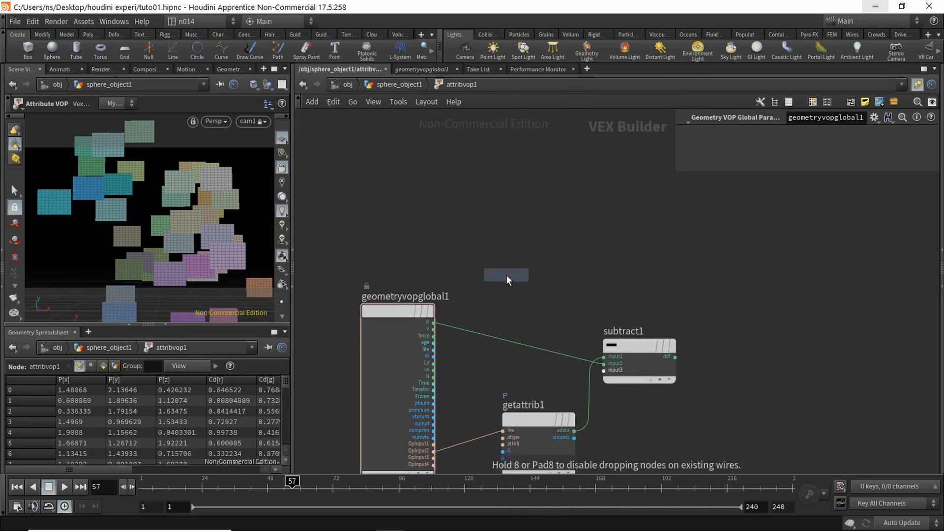
left_click(406, 209)
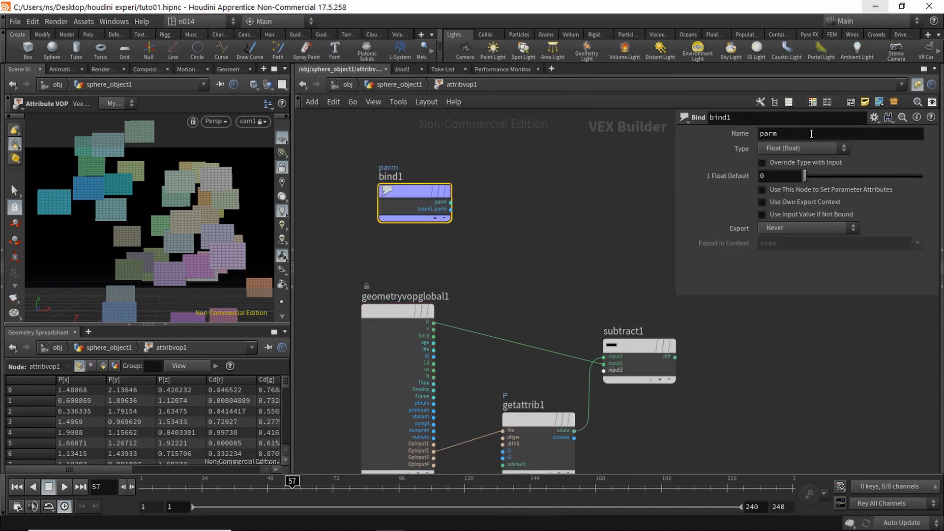
left_click_drag(782, 132, 704, 126)
type("up")
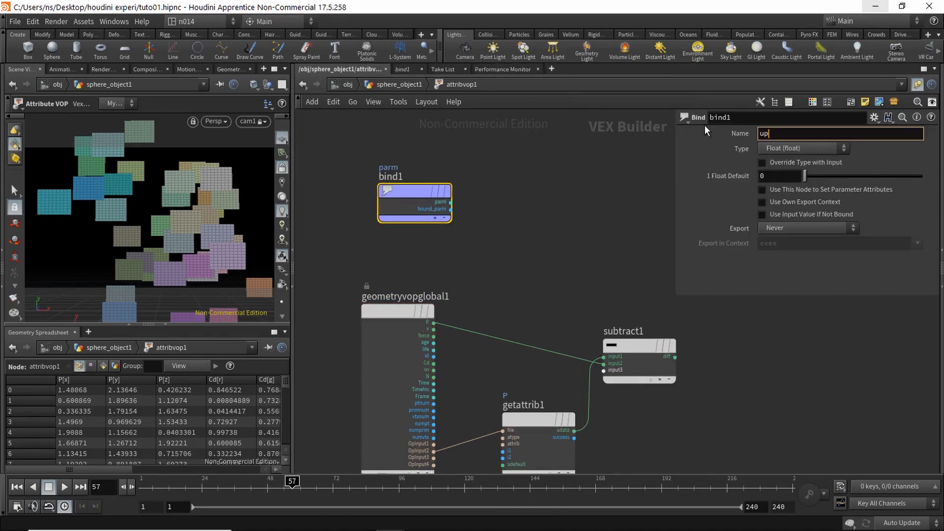
left_click(807, 148)
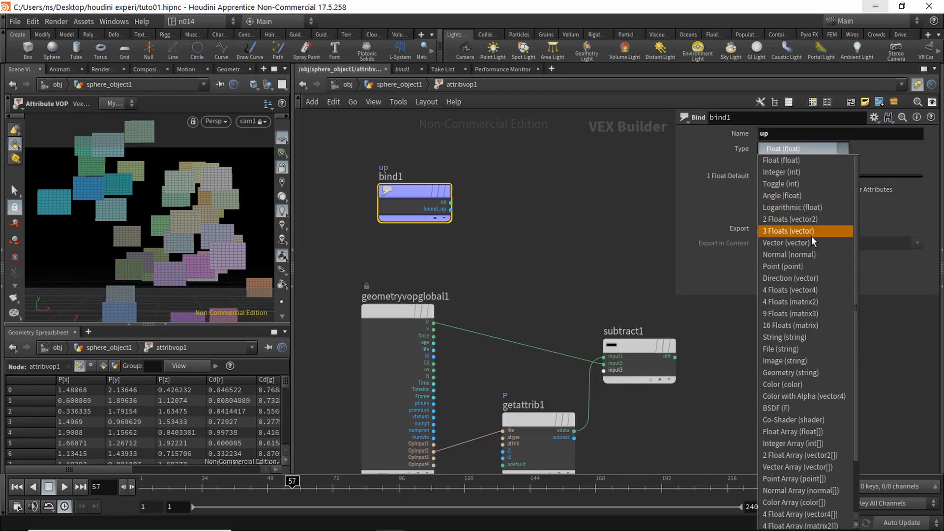
left_click(796, 242)
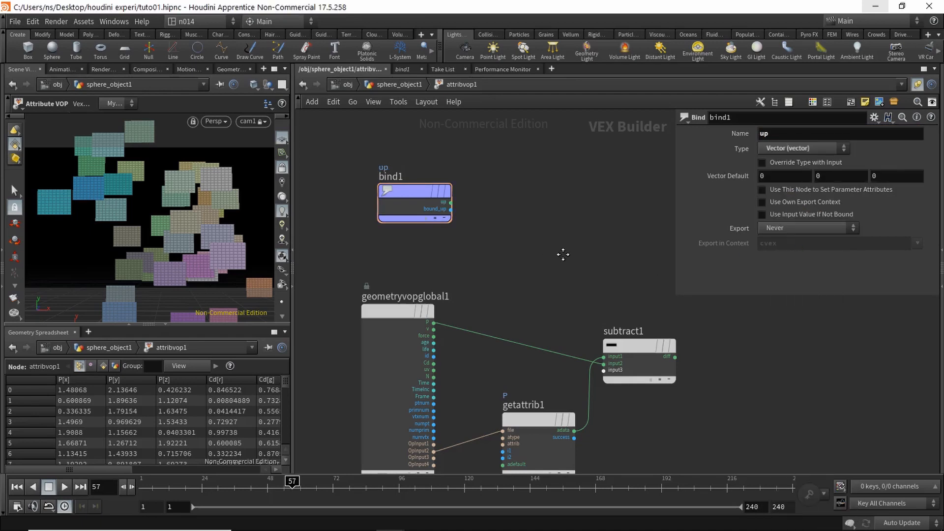
middle_click_drag(563, 254, 506, 264)
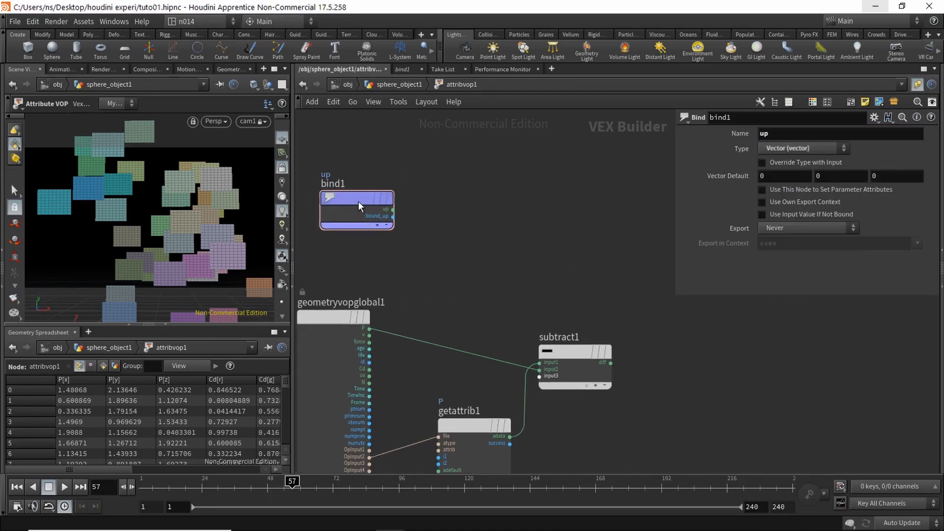
left_click_drag(358, 202, 461, 213)
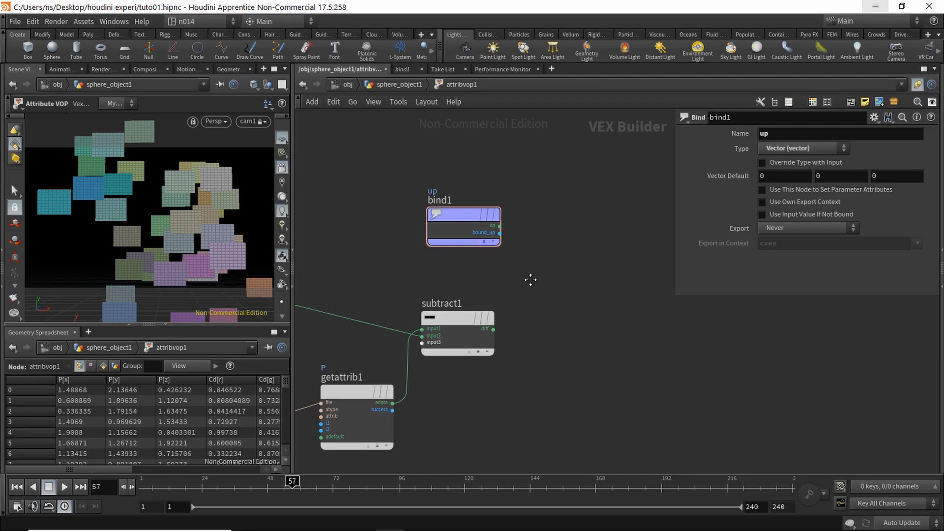
middle_click_drag(531, 280, 533, 295)
left_click_drag(473, 230, 462, 230)
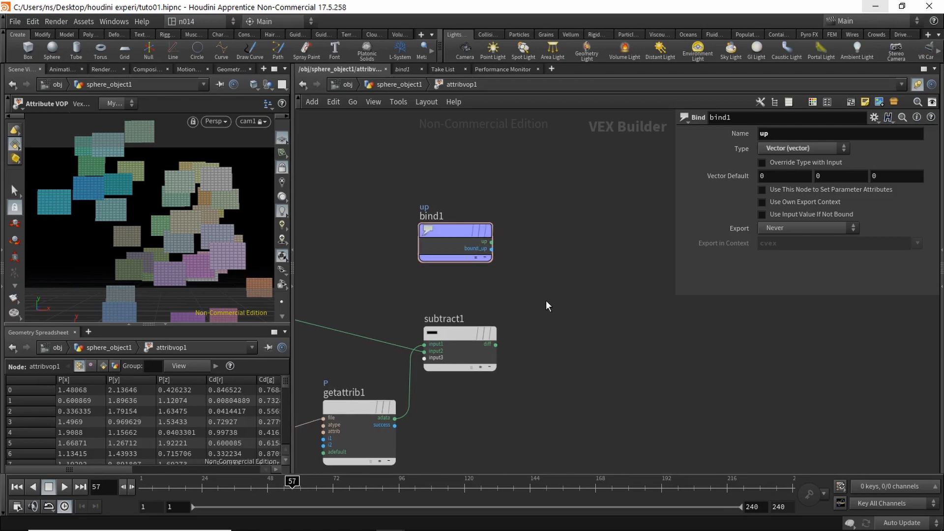
middle_click_drag(548, 306, 537, 307)
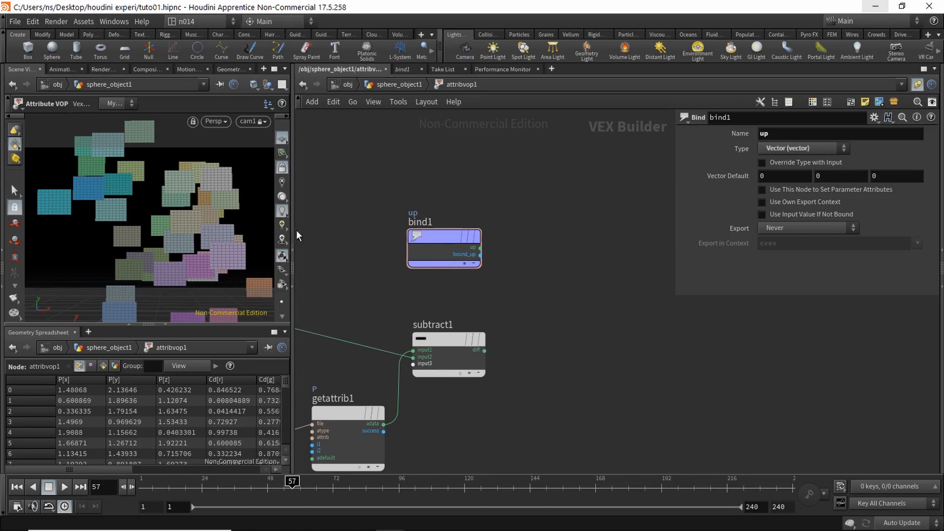
Step: Add a cross1 Cross Product node fed by bind1's up (vec1) and subtract1's diff (vec2)
key("Tab")
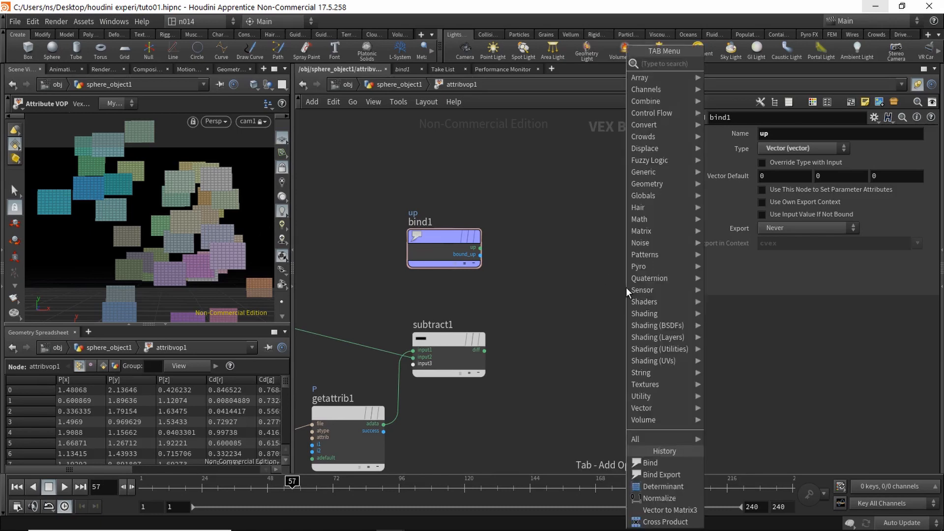
type("cro")
key("Return")
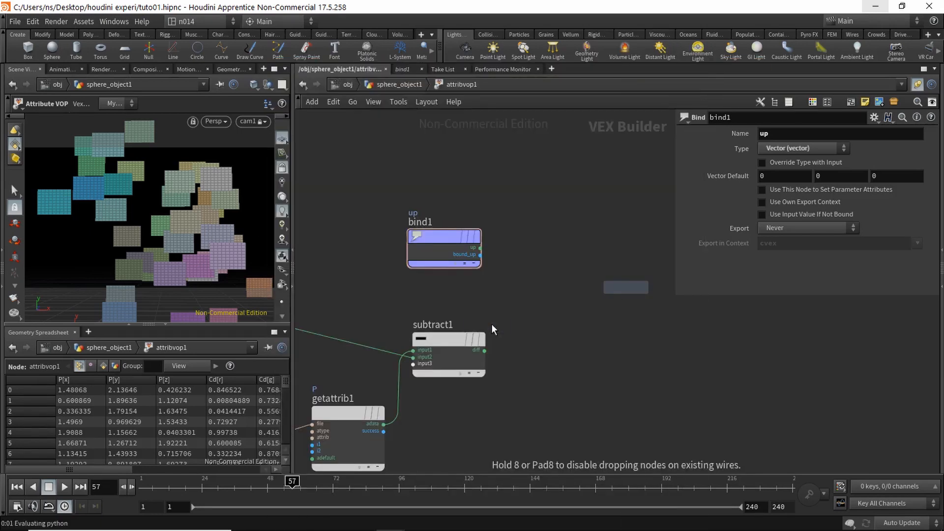
left_click(558, 295)
left_click(480, 249)
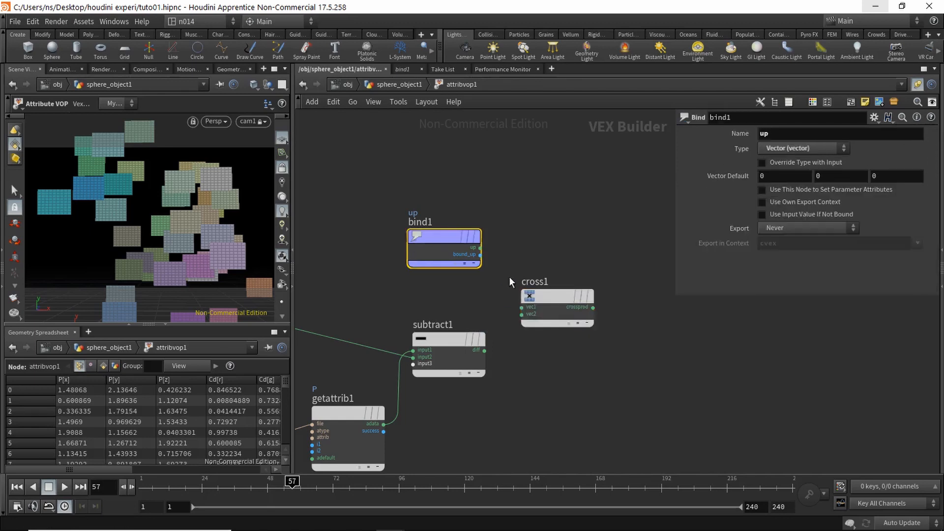
left_click(522, 307)
left_click(484, 351)
left_click(521, 314)
left_click_drag(558, 297, 578, 282)
middle_click_drag(585, 324, 558, 288)
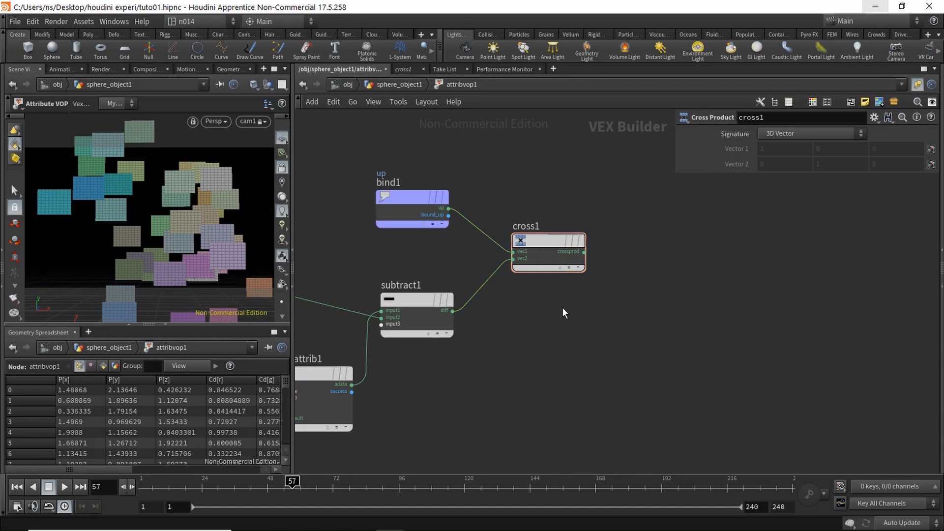
Step: Add cross2 crossing cross1's crossprod (vec1) with subtract1's diff (vec2)
key("Tab")
type("cro")
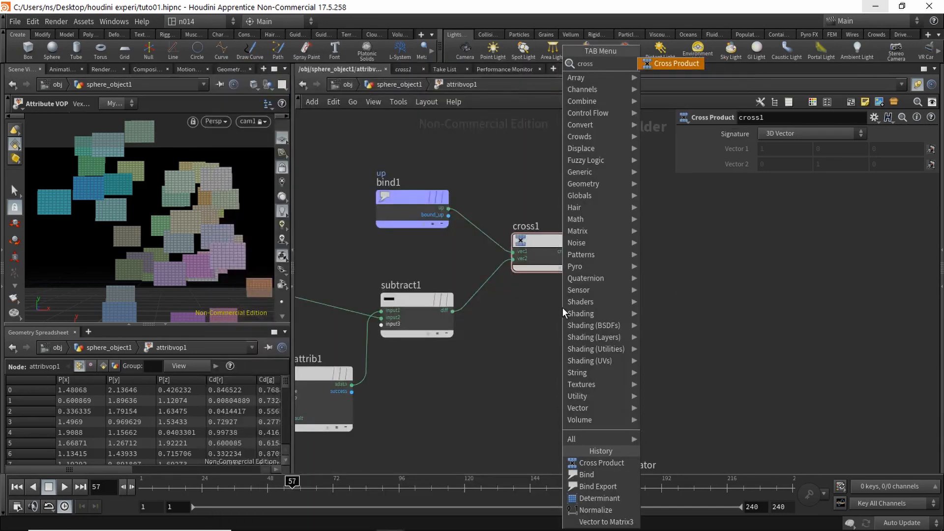
key("Return")
left_click_drag(647, 322, 673, 318)
left_click(585, 252)
left_click(638, 323)
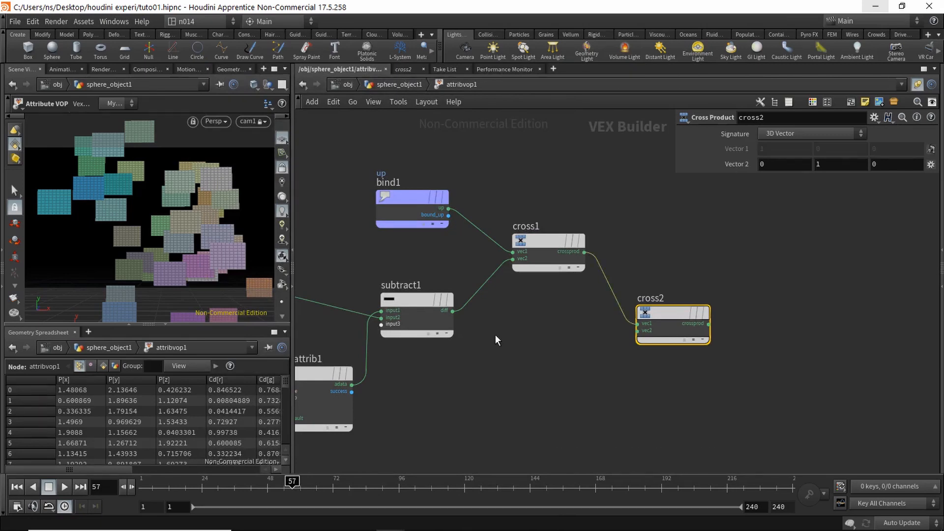
left_click(452, 311)
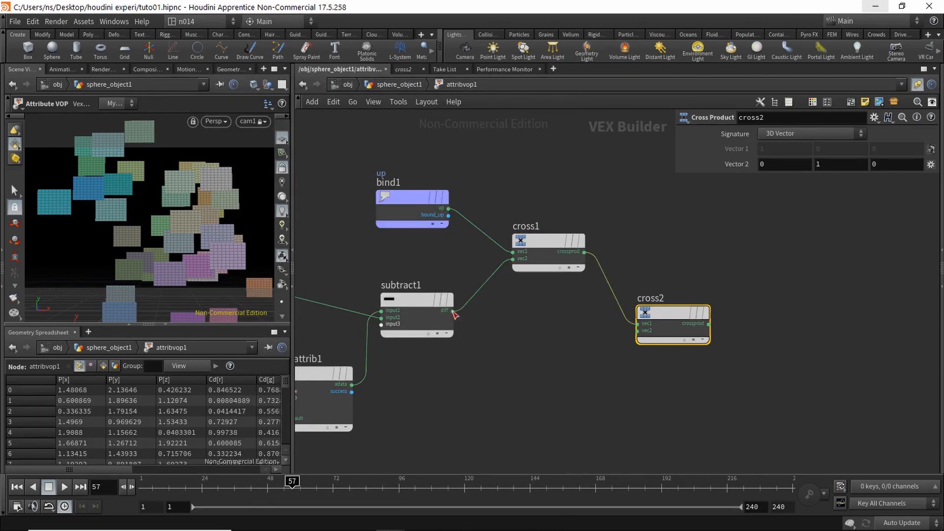
left_click(637, 330)
left_click_drag(666, 313, 691, 293)
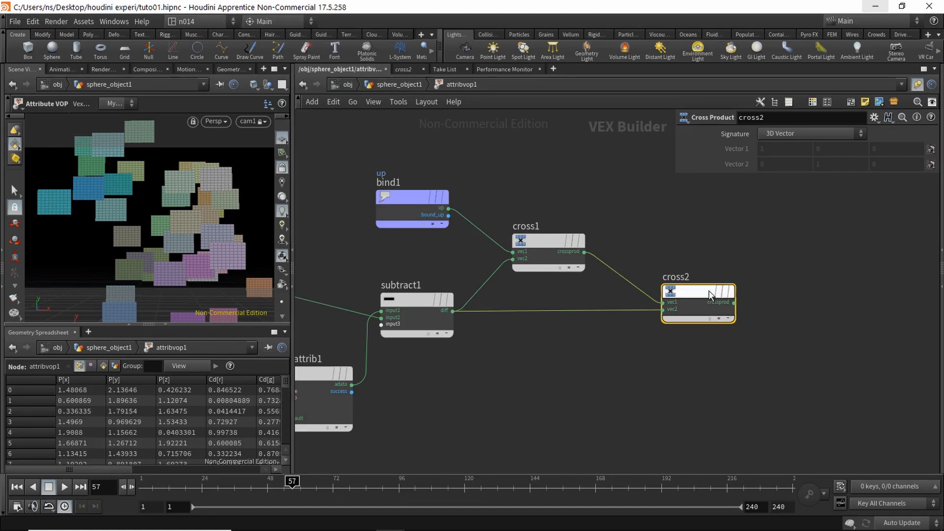
Step: Slide cross2 to the right of the other VEX nodes and recentre the network view
mouse_move(700, 294)
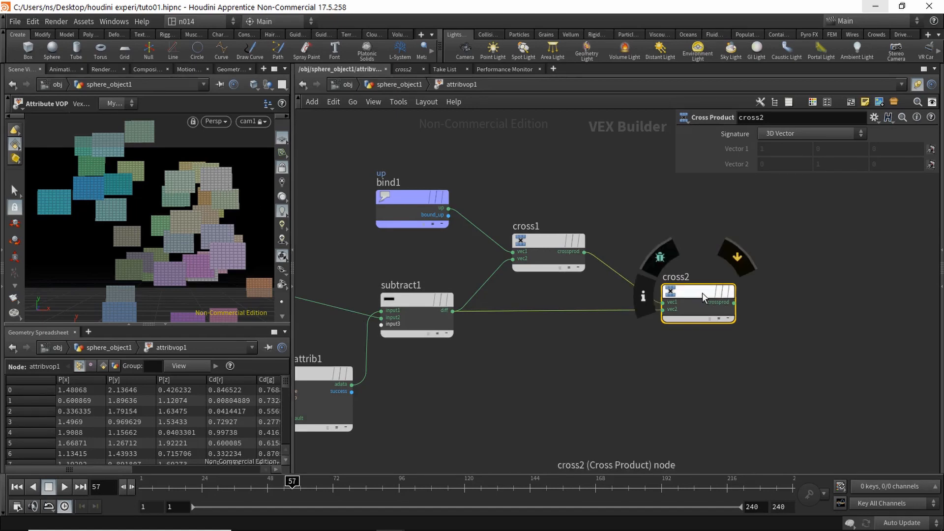
left_click_drag(702, 293, 683, 292)
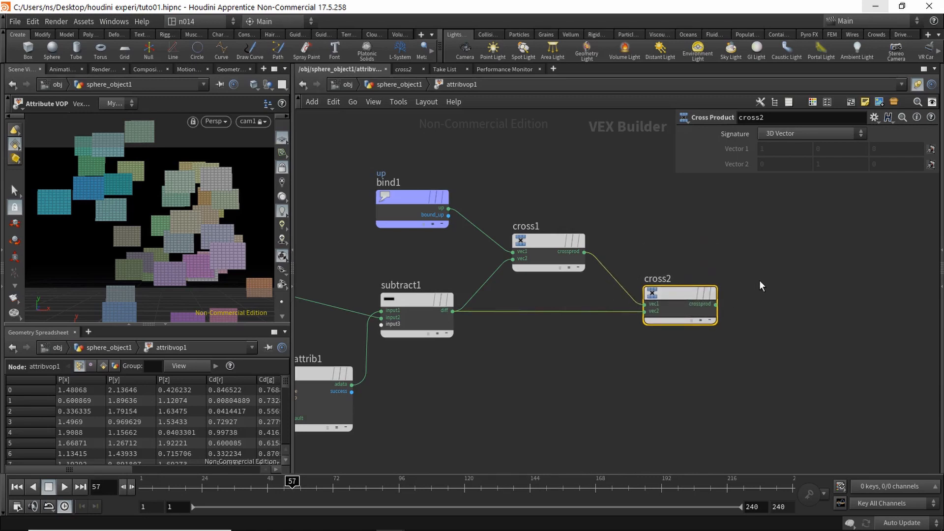
middle_click_drag(752, 284, 702, 289)
scroll(702, 294, "down", 2)
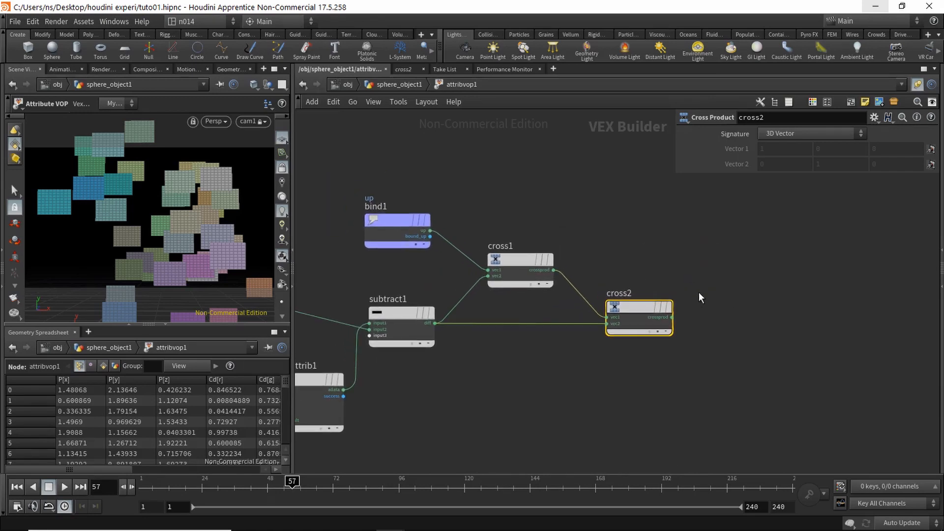
middle_click_drag(710, 283, 745, 266)
left_click_drag(672, 292, 699, 289)
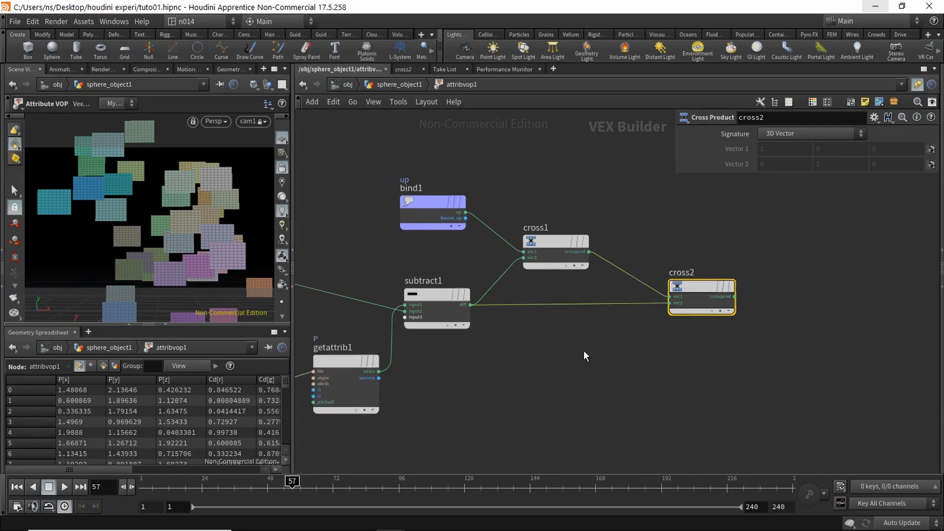
middle_click_drag(583, 350, 602, 365)
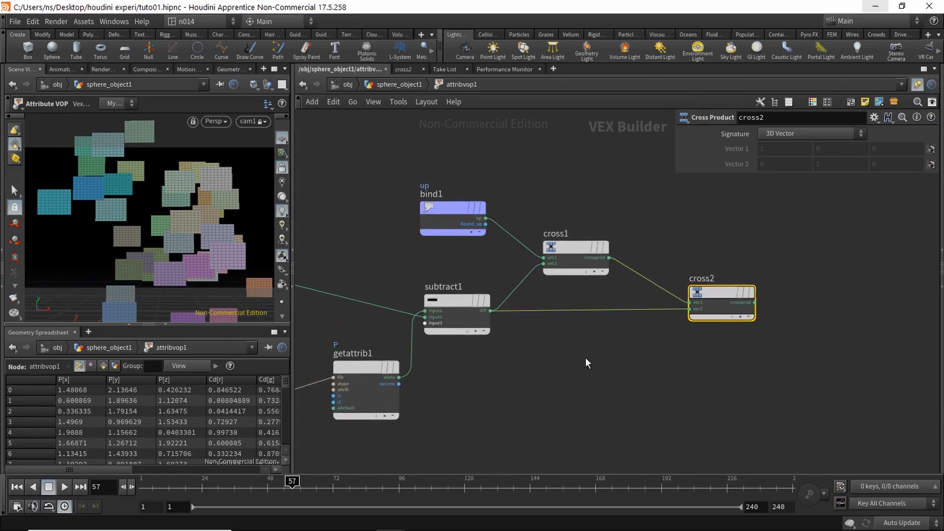
Step: Add a Normalize node (normalize1) between bind1's up output and cross1
type("norm")
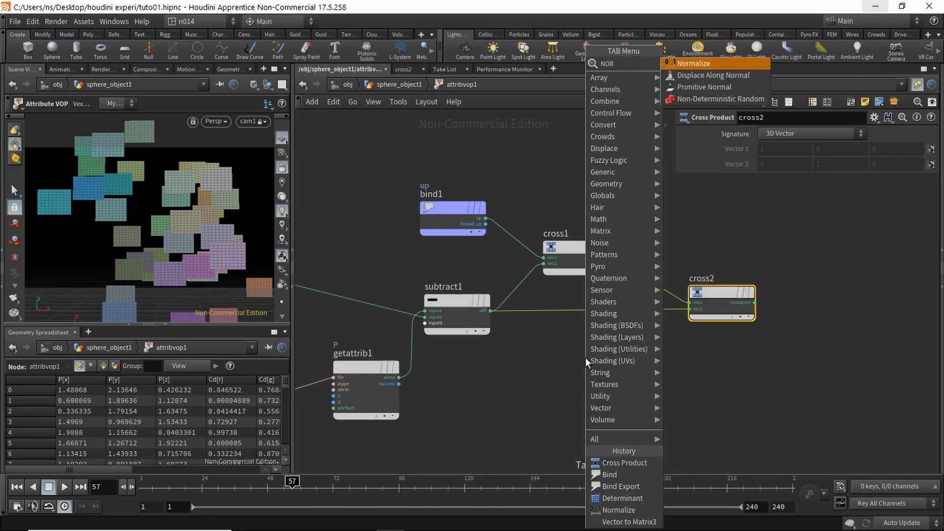
key("Return")
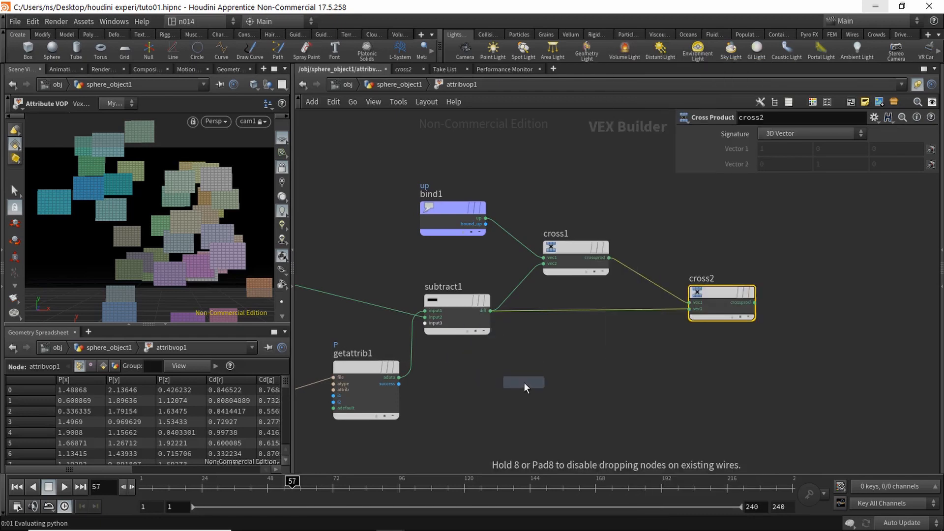
left_click(527, 382)
left_click_drag(527, 382, 362, 293)
middle_click_drag(498, 374, 631, 377)
left_click_drag(491, 298, 505, 290)
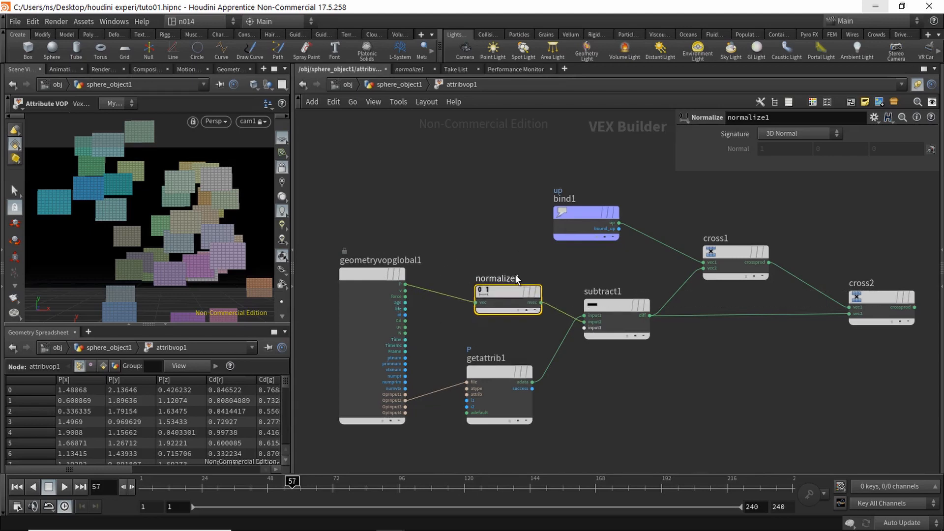
middle_click_drag(589, 256, 473, 272)
left_click_drag(369, 314, 387, 293)
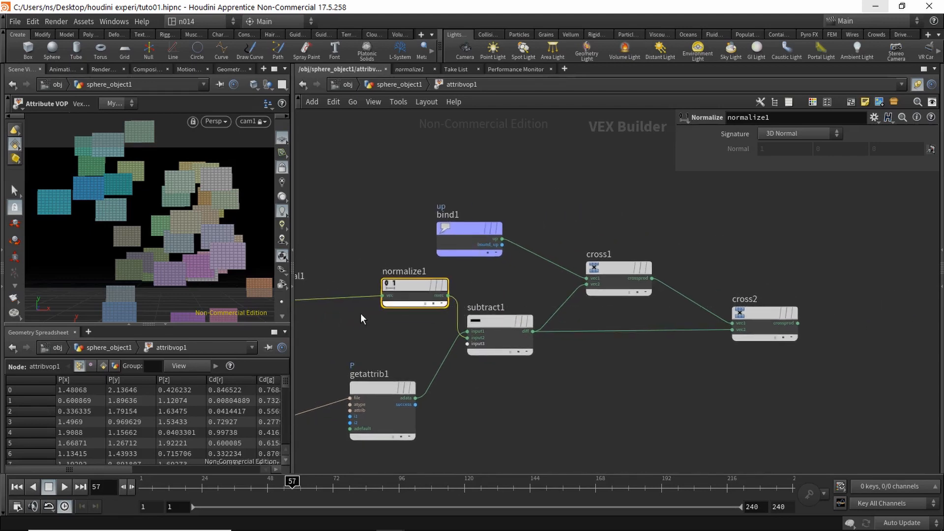
middle_click_drag(287, 319, 385, 309)
left_click(566, 323)
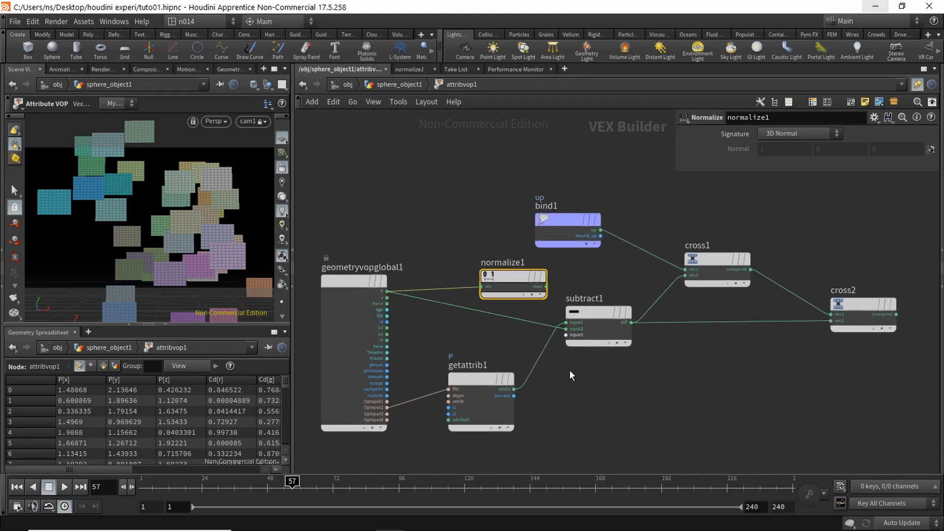
middle_click_drag(566, 323, 468, 349)
left_click_drag(447, 300, 552, 272)
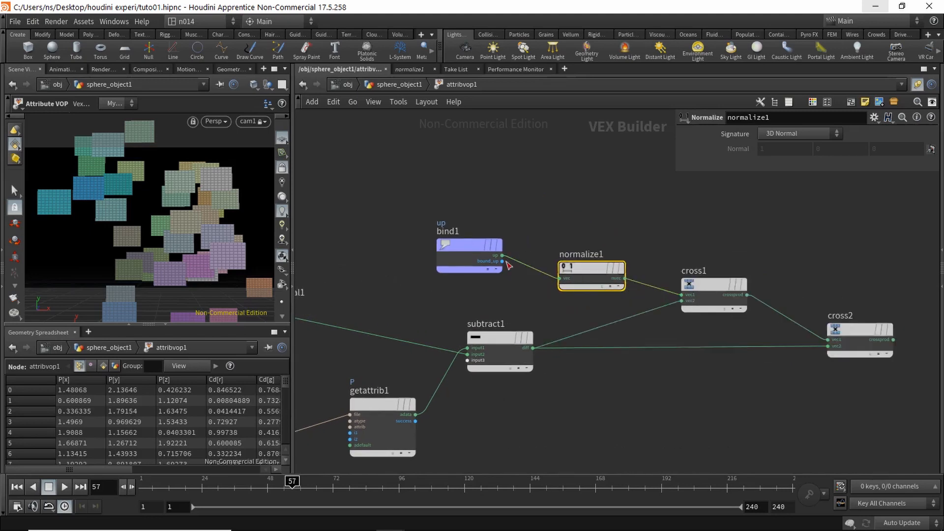
middle_click_drag(600, 240, 502, 225)
Step: Insert a copy, normalize2, after subtract1's difference and wire it into cross2's vec2 as well
left_click_drag(484, 254, 520, 296, "alt")
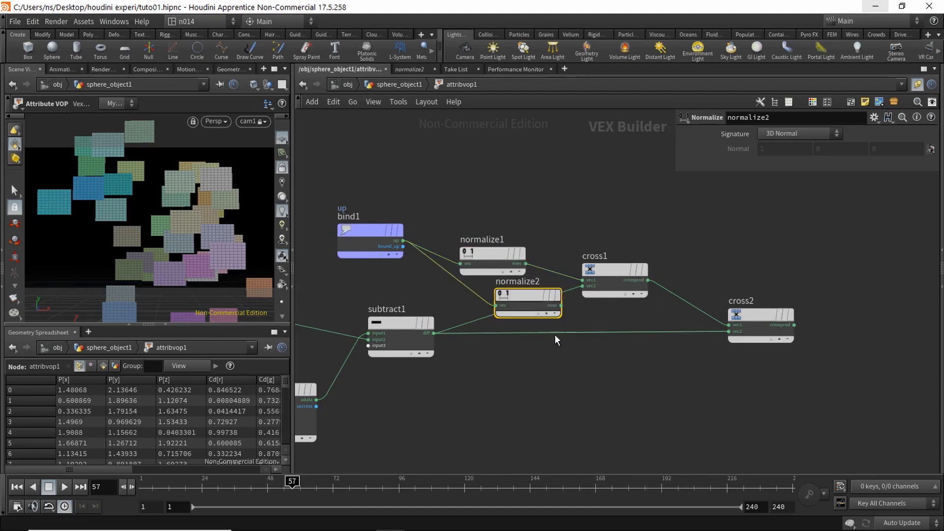
middle_click_drag(555, 334, 491, 342)
left_click_drag(462, 303, 567, 399)
left_click(507, 321)
left_click(709, 338)
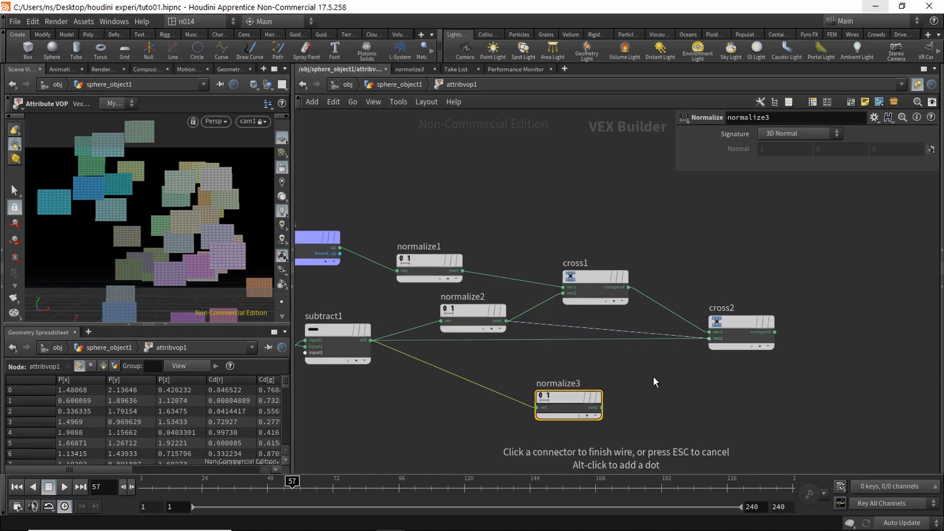
key("Delete")
Step: Insert a normalize3 copy on the wire between cross1 and cross2
middle_click_drag(630, 302, 542, 310)
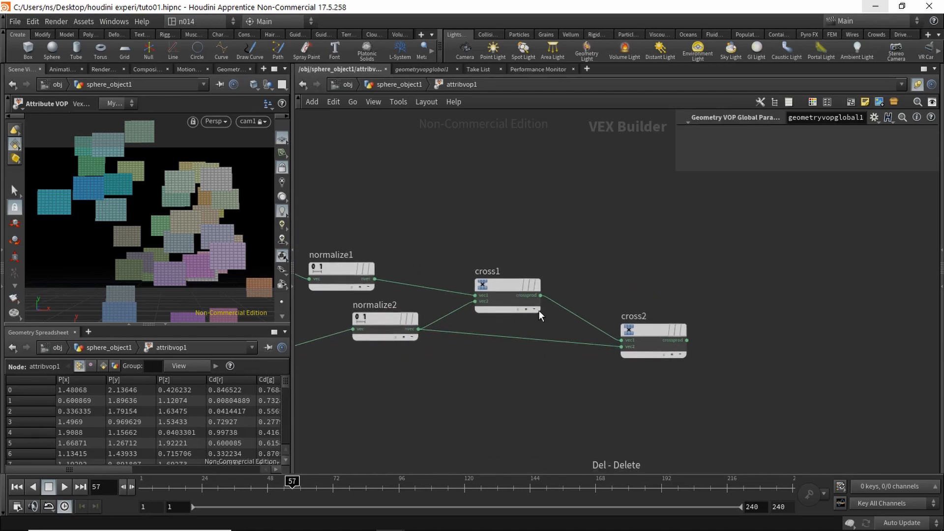
left_click_drag(646, 335, 672, 343)
left_click_drag(344, 273, 609, 325, "alt")
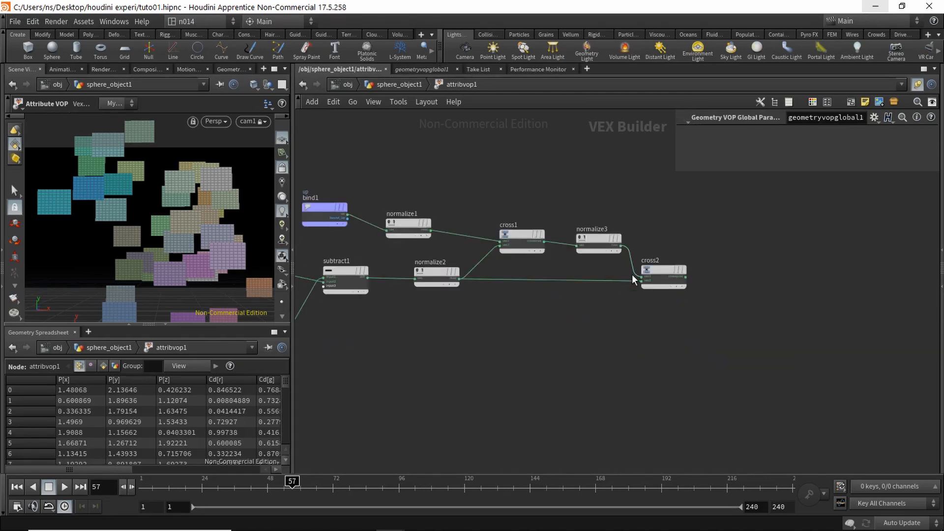
middle_click_drag(593, 309, 541, 343)
scroll(588, 315, "up", 3)
Step: Add a Vector to Matrix3 node and feed normalize2 into its third row
key("Tab")
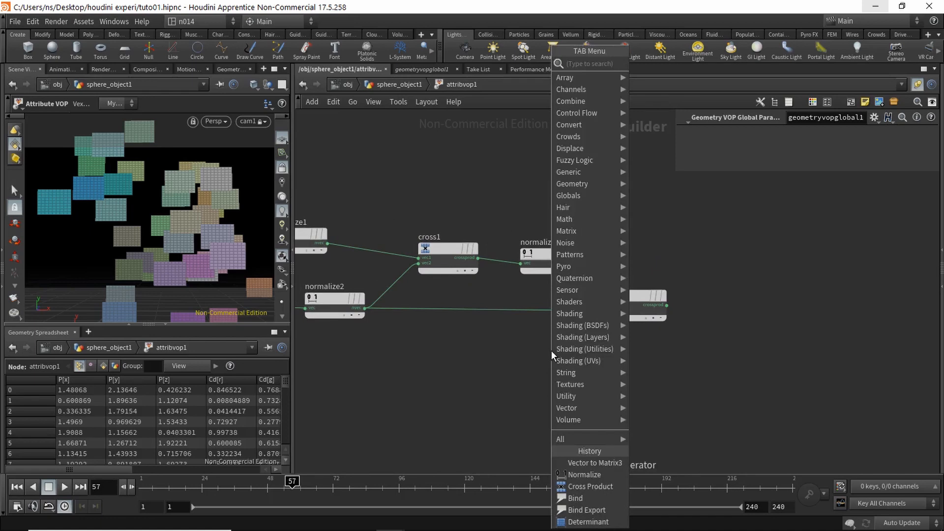
type("vect")
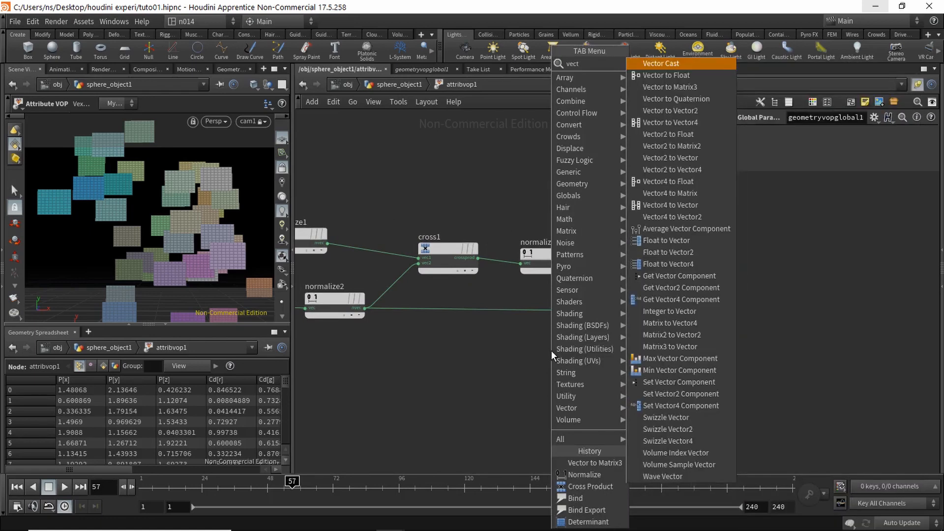
type("toma")
key("Return")
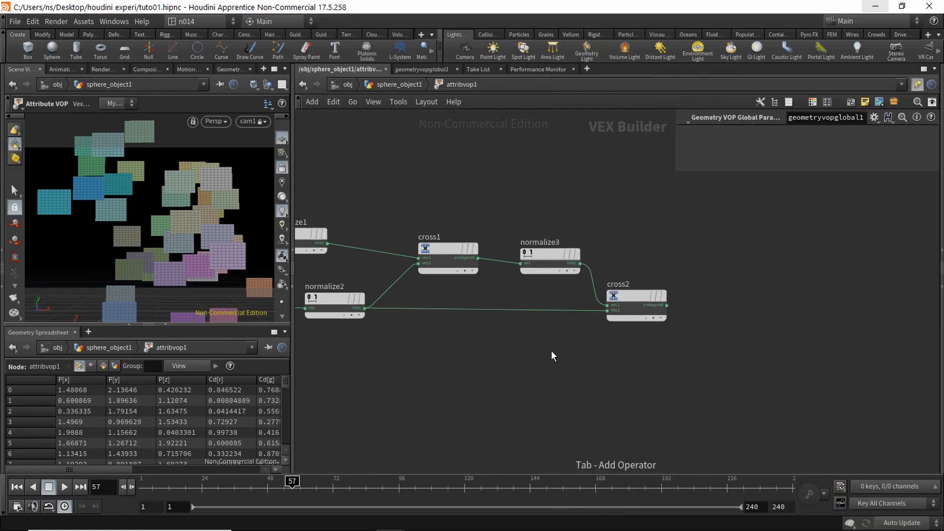
left_click(708, 359)
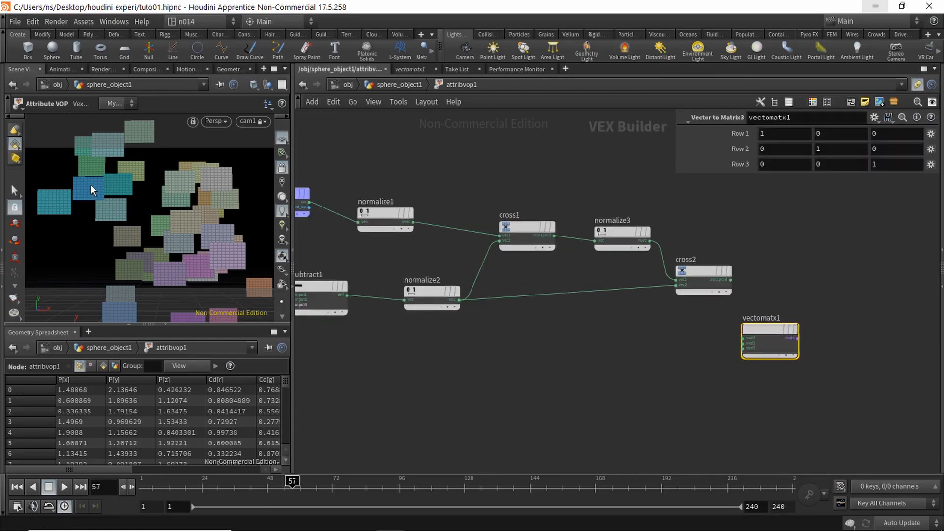
left_click(459, 300)
left_click(741, 349)
Step: Wire cross2 into vectomatx1's first row and normalize3 into its second row
middle_click_drag(789, 292, 639, 289)
scroll(639, 288, "up", 2)
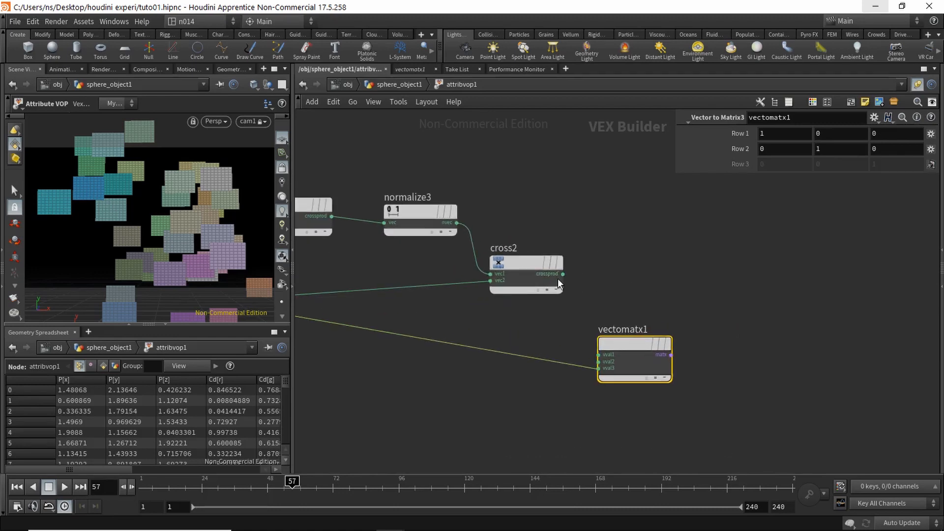
left_click(565, 275)
left_click(607, 355)
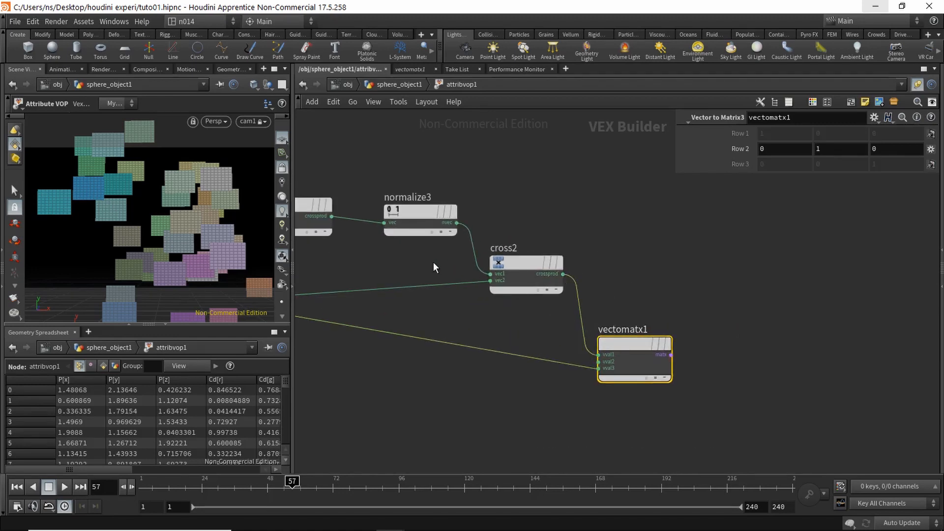
middle_click_drag(436, 251, 477, 229)
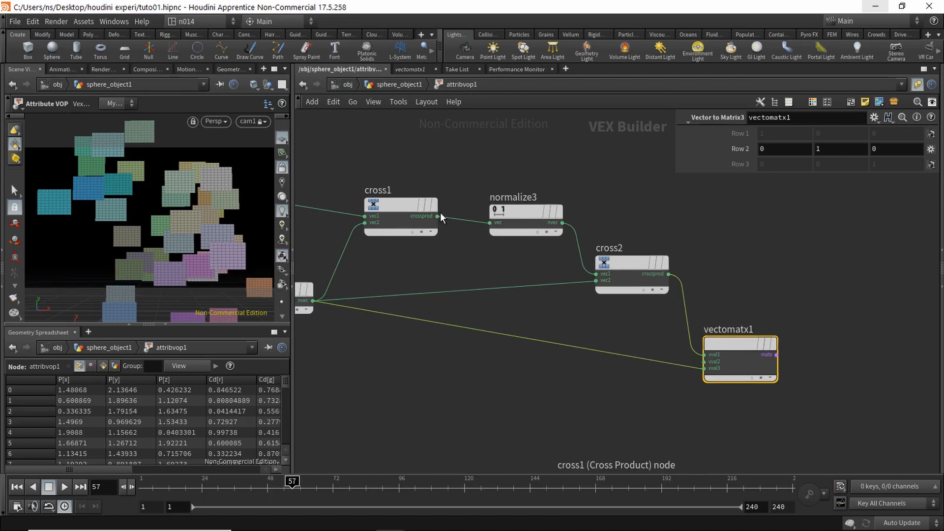
left_click(705, 361)
left_click(563, 224)
left_click_drag(631, 257, 640, 216)
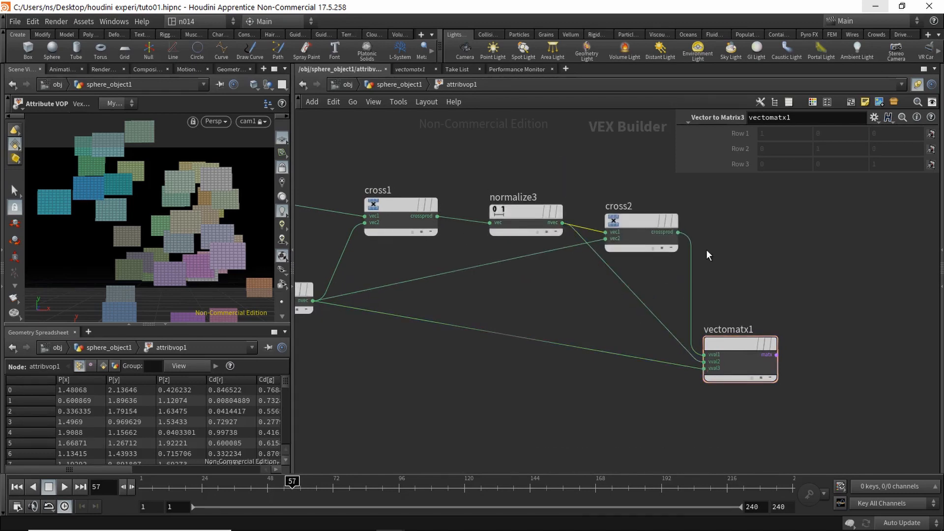
middle_click_drag(688, 266, 586, 272)
left_click_drag(626, 356, 654, 354)
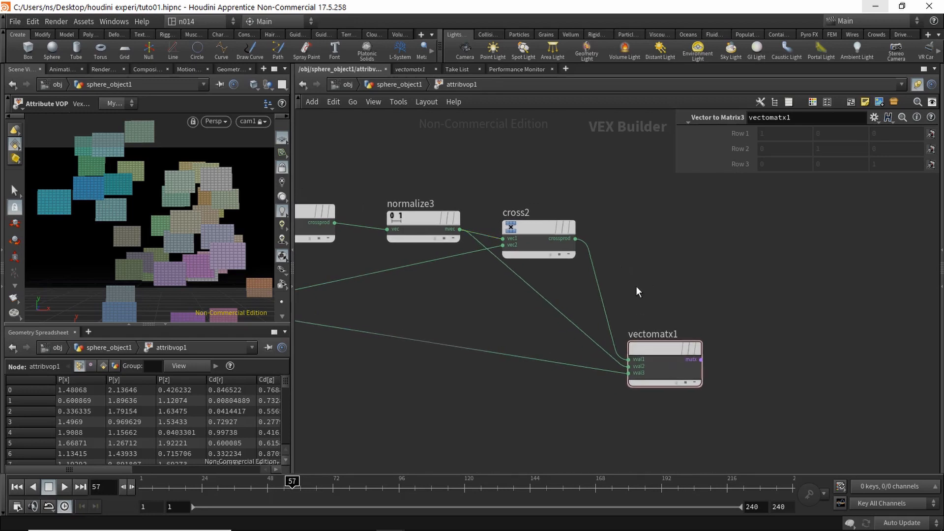
Step: Drop a normalize4 node onto cross2's output wire
key("Tab")
type("matq")
key("Return")
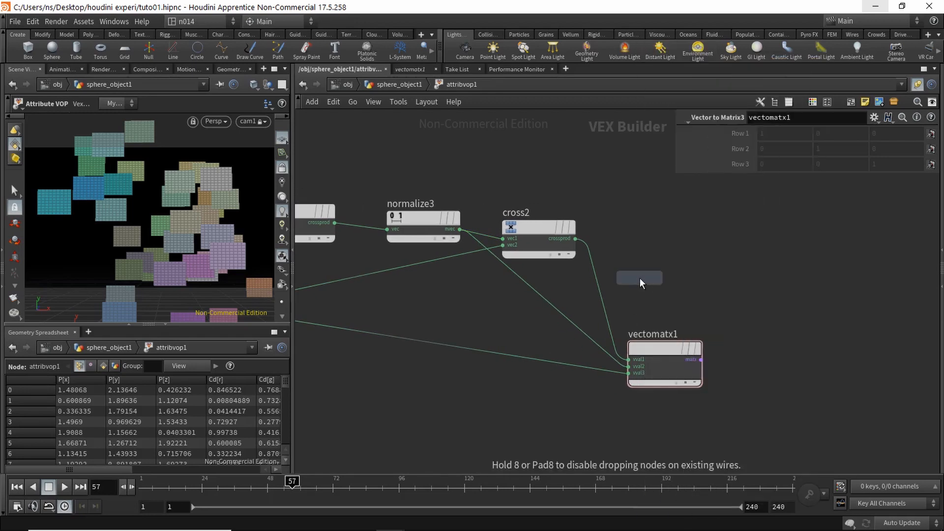
left_click(601, 290)
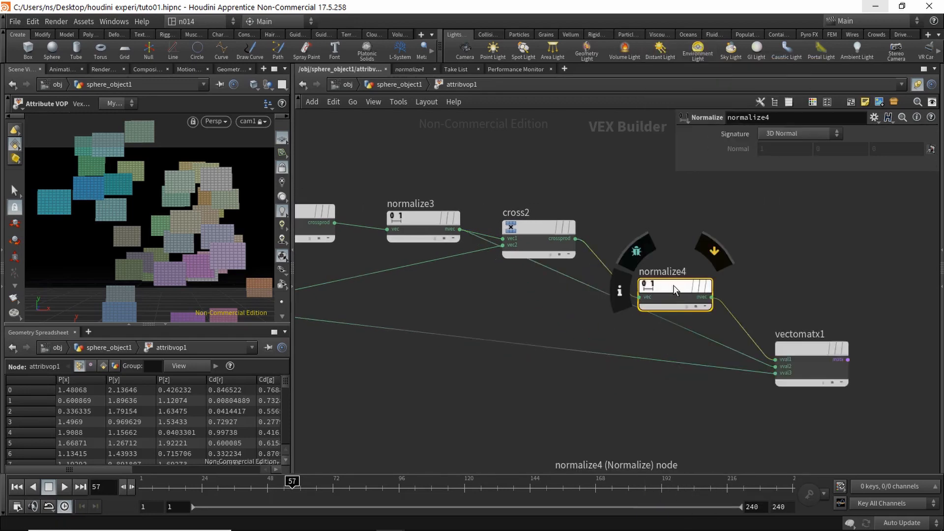
left_click_drag(673, 286, 681, 243)
scroll(446, 389, "down", 2)
middle_click_drag(584, 406, 370, 368)
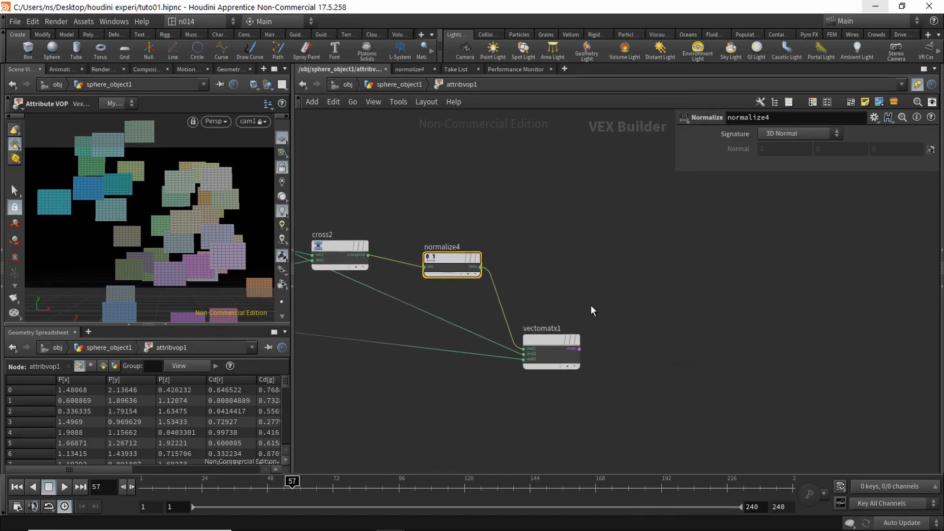
Step: Add a Determinant node (determinant1) fed by vectomatx1's matrix output
left_click(601, 307)
key("Tab")
type("deter")
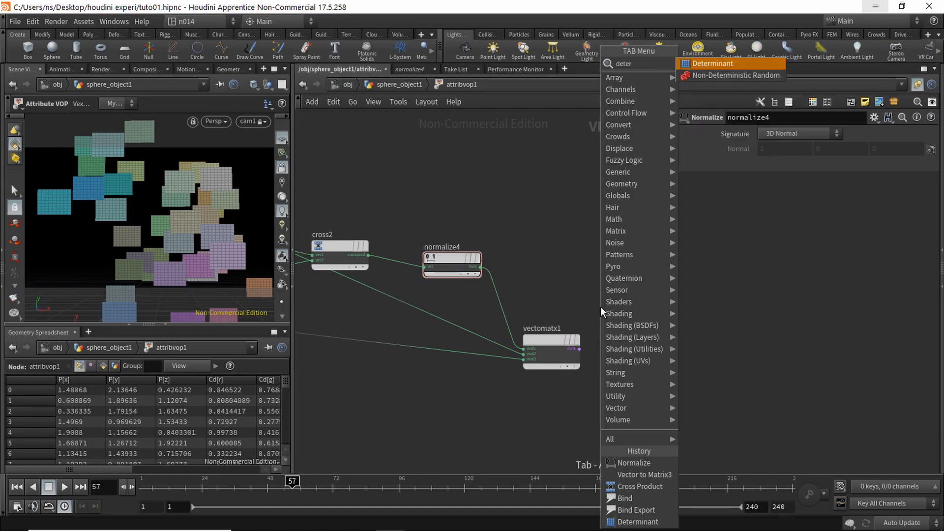
key("Return")
left_click(647, 298)
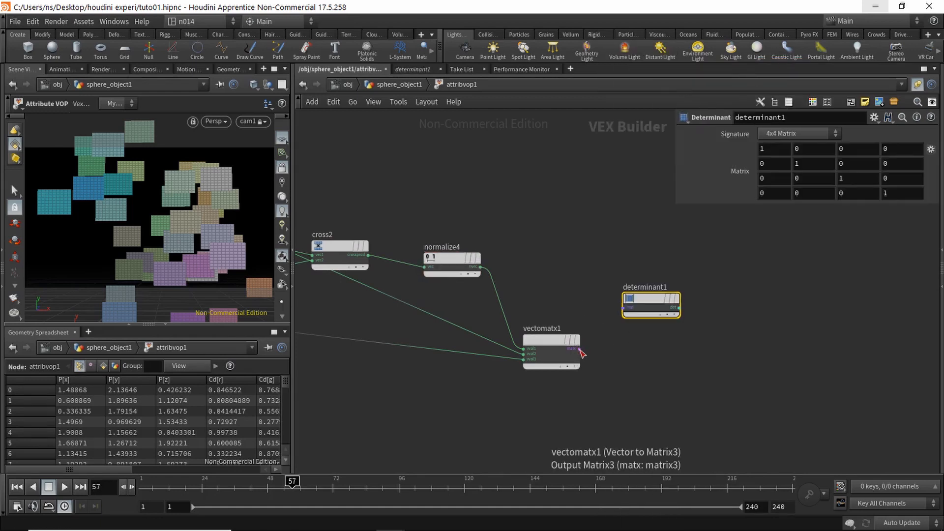
left_click(578, 347)
left_click(624, 307)
Step: Connect determinant1 to a Bind Export node whose export name is determinant
key("Tab")
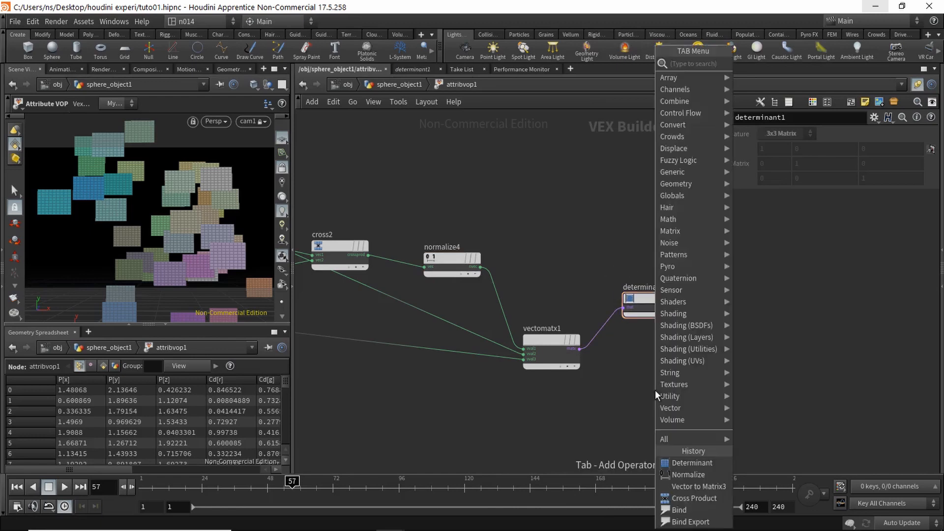
type("bindex")
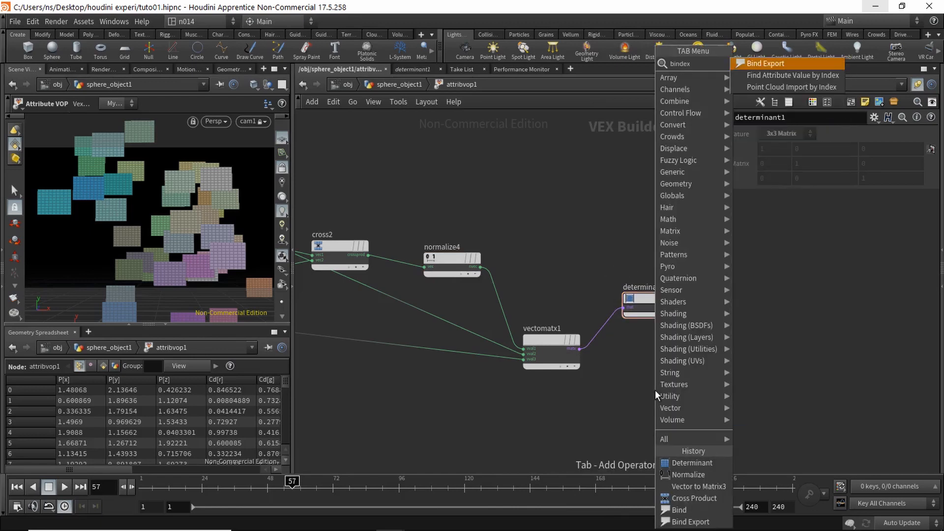
key("Return")
left_click(747, 324)
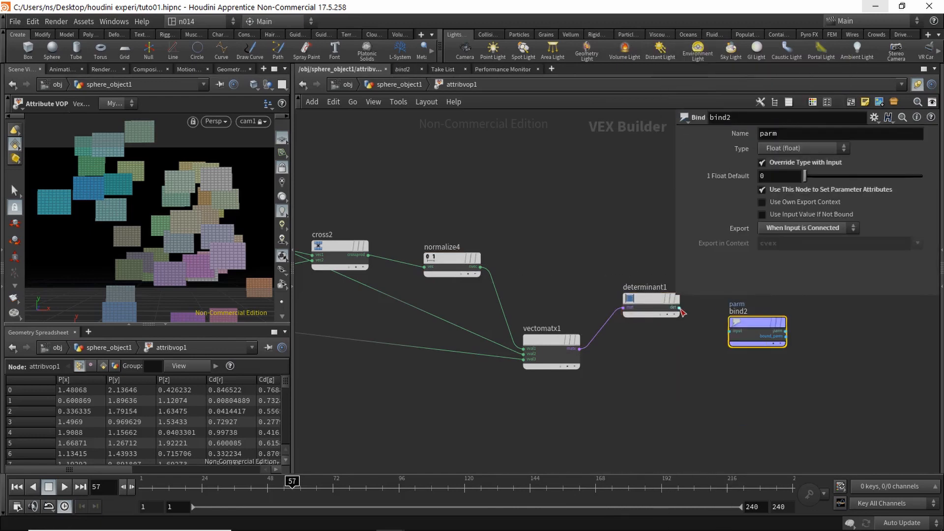
left_click(680, 309)
left_click(728, 330)
left_click_drag(794, 133, 711, 124)
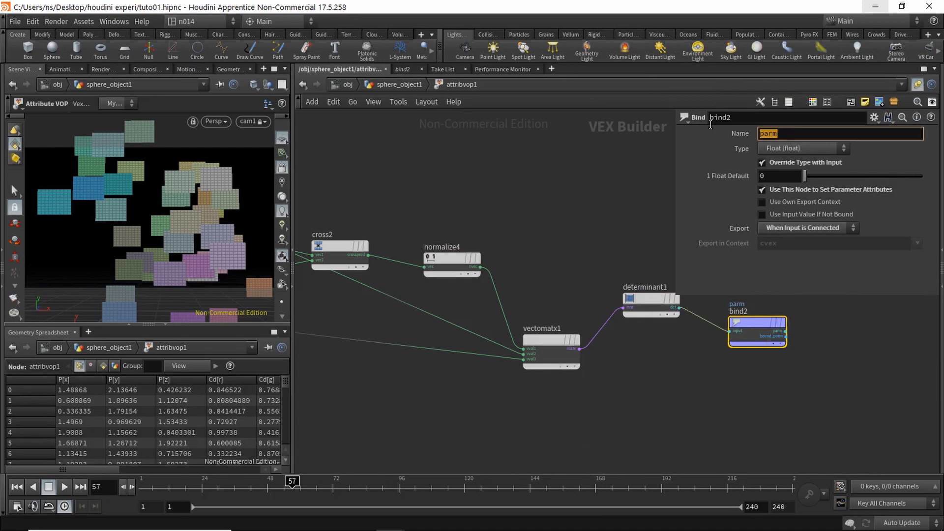
type("determinant")
key("Return")
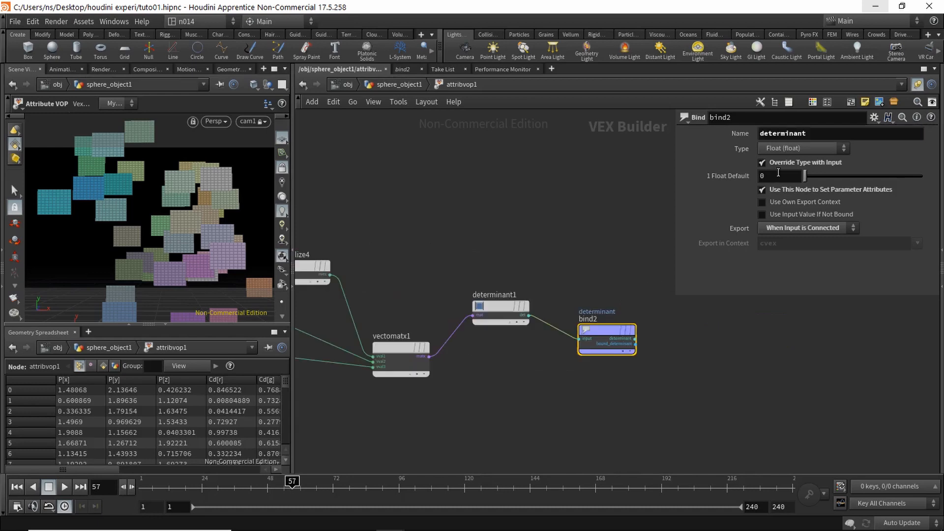
Step: Move determinant1 and bind2 up beside the other nodes to tidy the network
left_click_drag(604, 329, 611, 330)
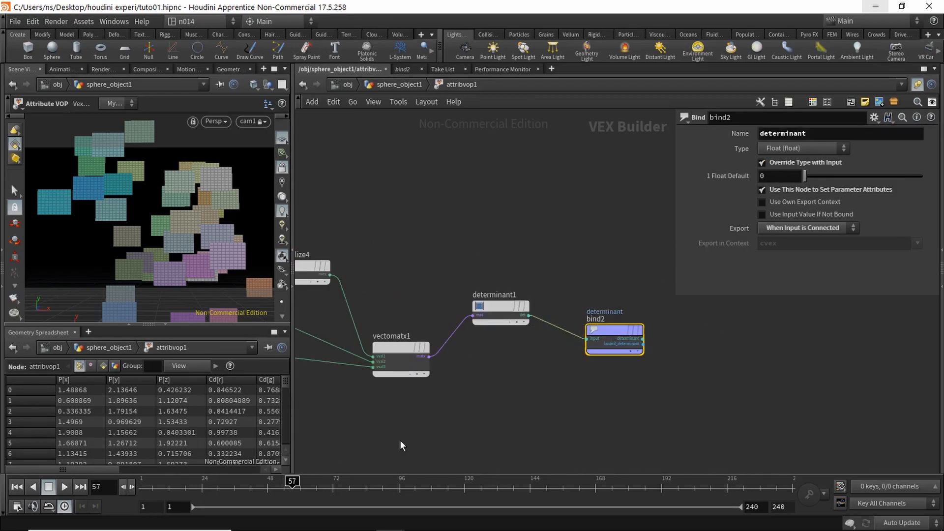
left_click_drag(93, 470, 201, 460)
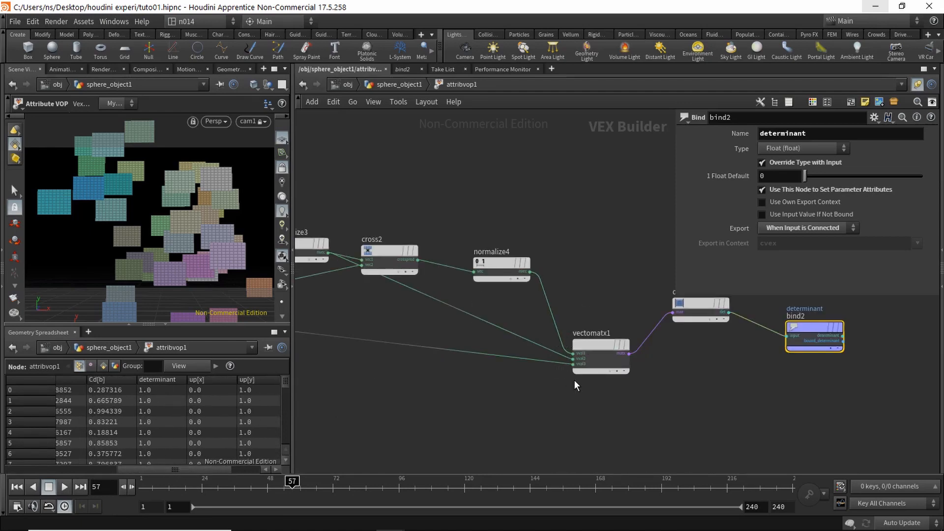
middle_click_drag(517, 411, 387, 419)
left_click_drag(568, 312, 558, 295)
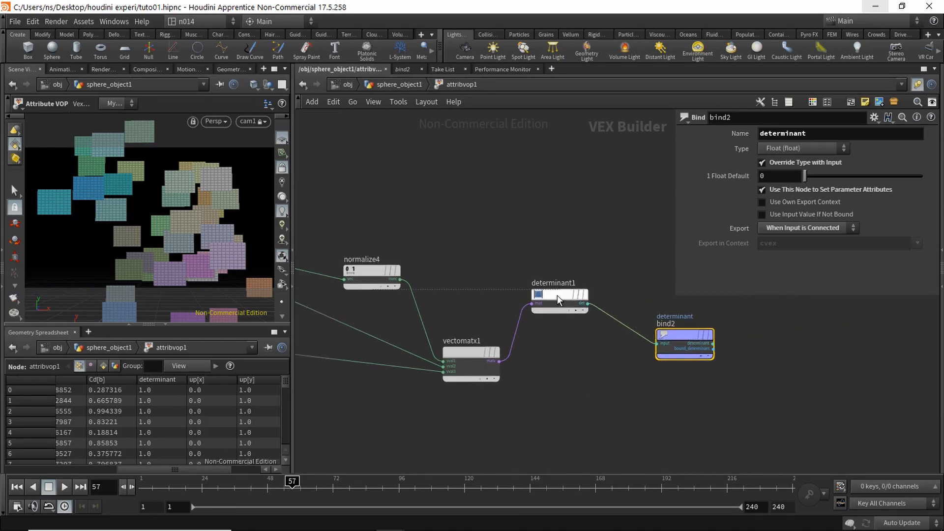
left_click_drag(681, 338, 639, 296)
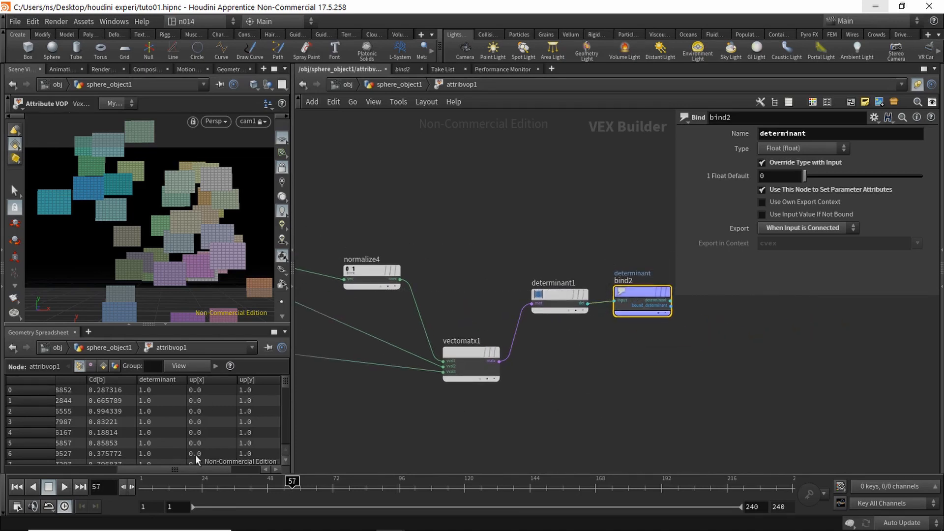
middle_click_drag(562, 361, 573, 352)
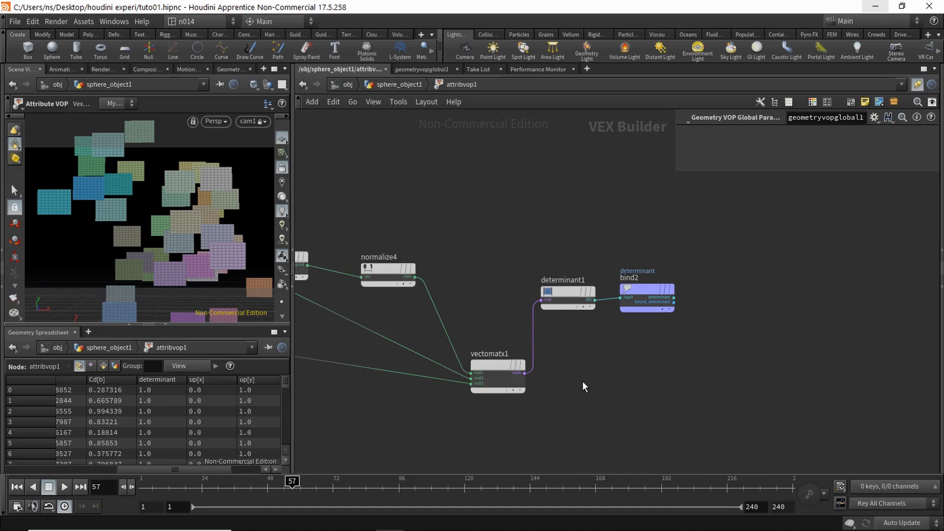
Step: Add a Matrix3 to Quaternion node fed by vectomatx1's matrix
key("Tab")
type("mat")
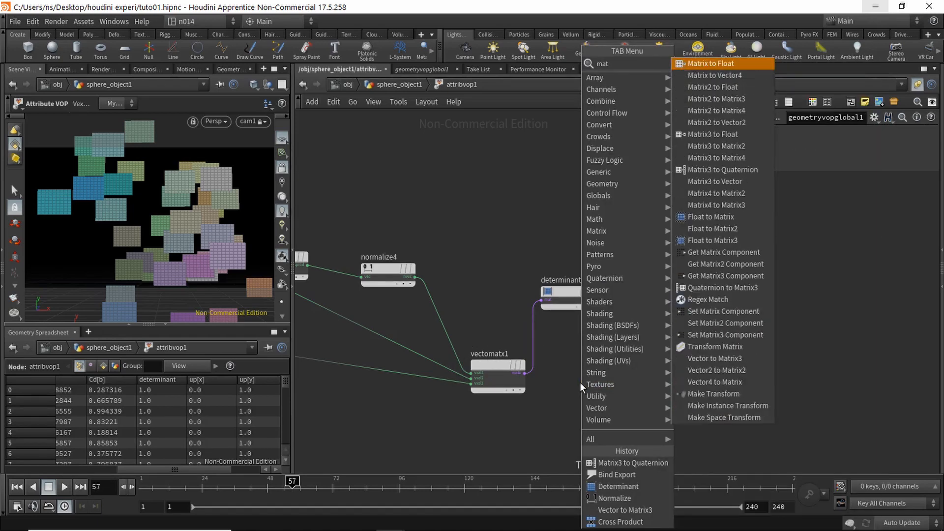
type("ritoq")
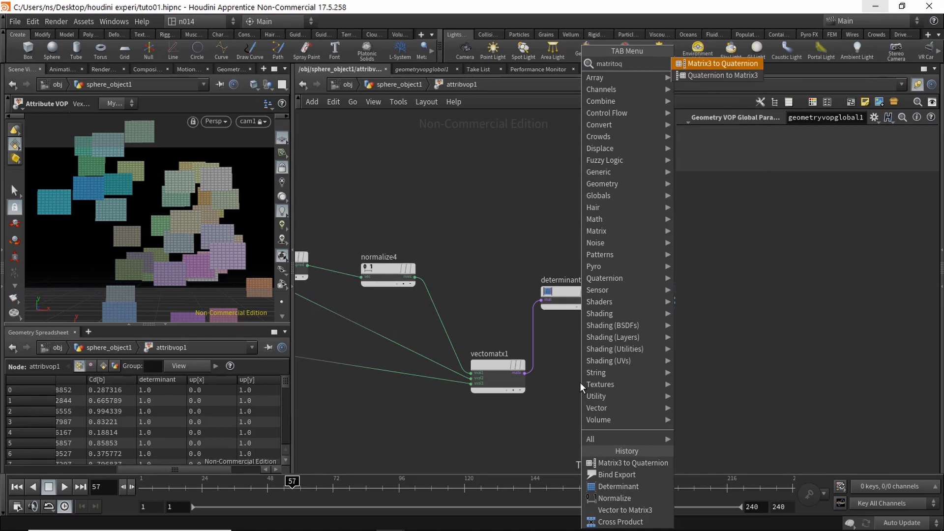
key("Return")
left_click(599, 373)
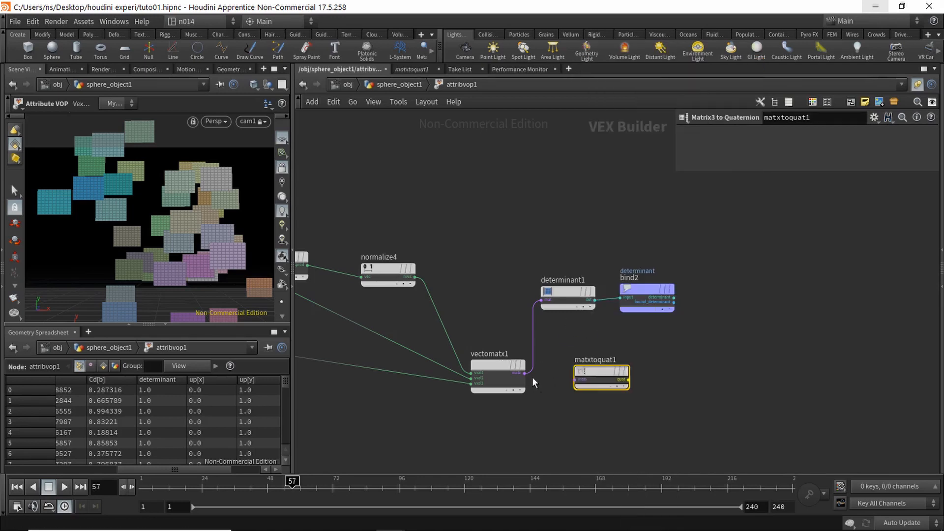
left_click(608, 371)
Step: Export the quaternion through bind3 as a 4 Floats (vector4) orient attribute, then scrub to check rotation
key("Tab")
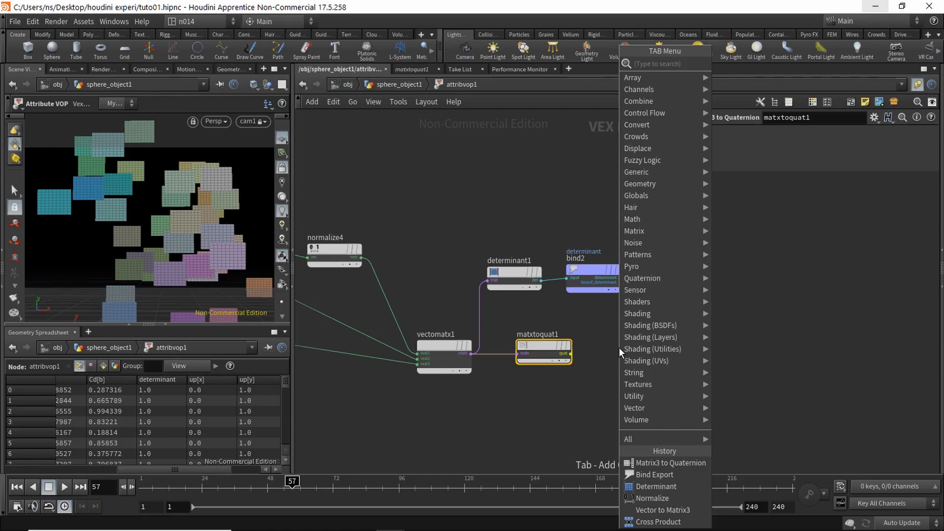
type("binde")
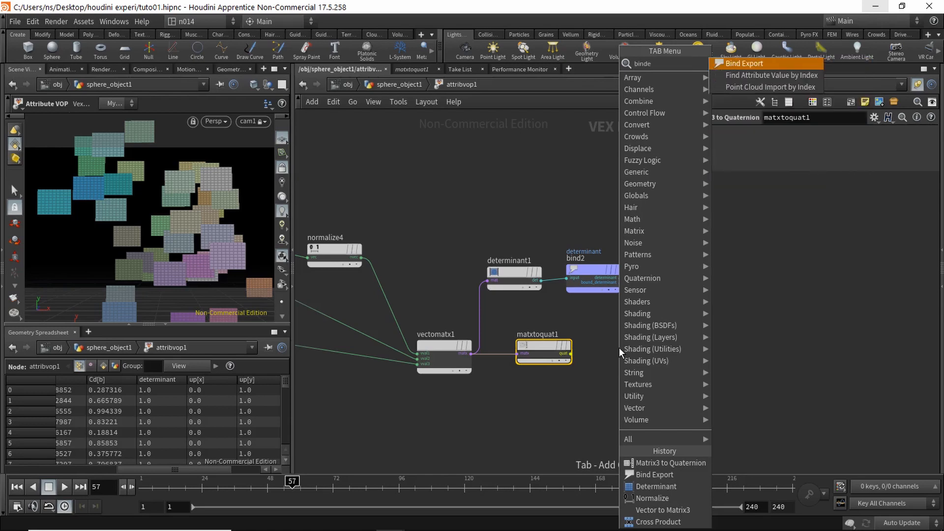
key("Return")
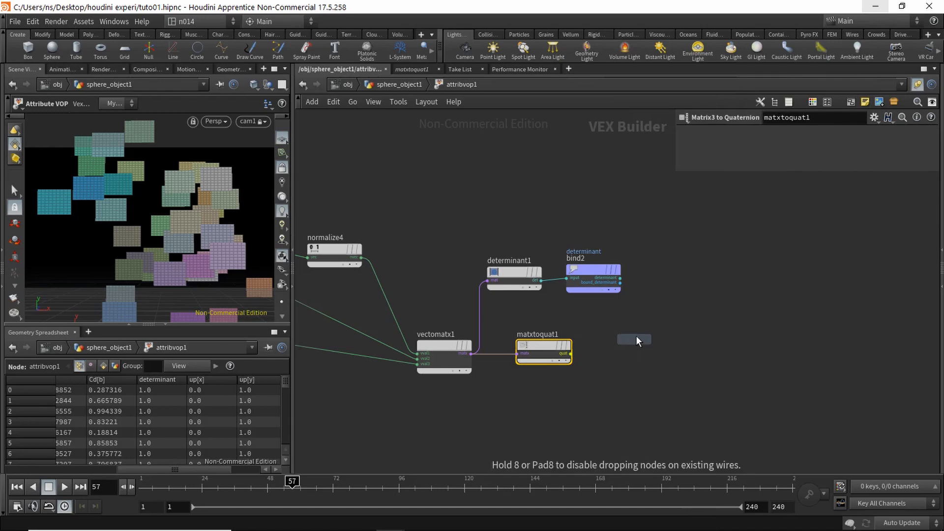
left_click(655, 351)
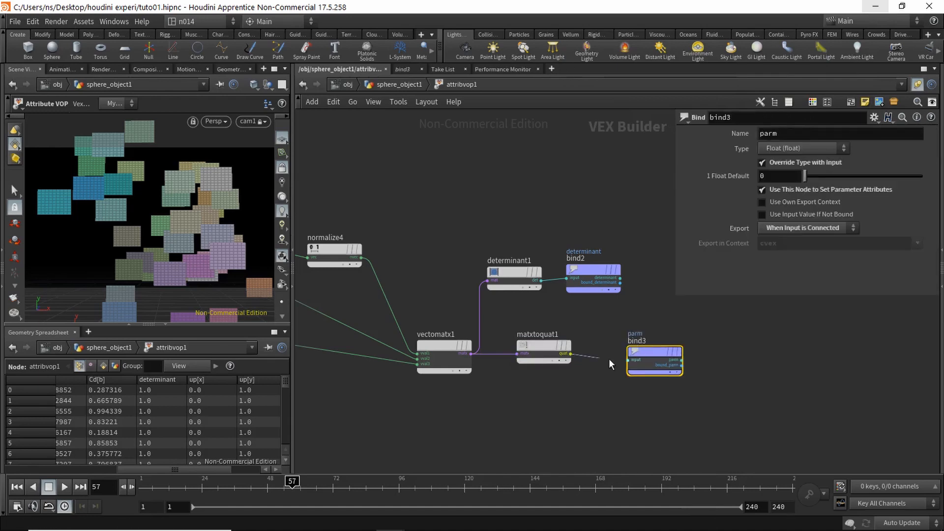
left_click(629, 360)
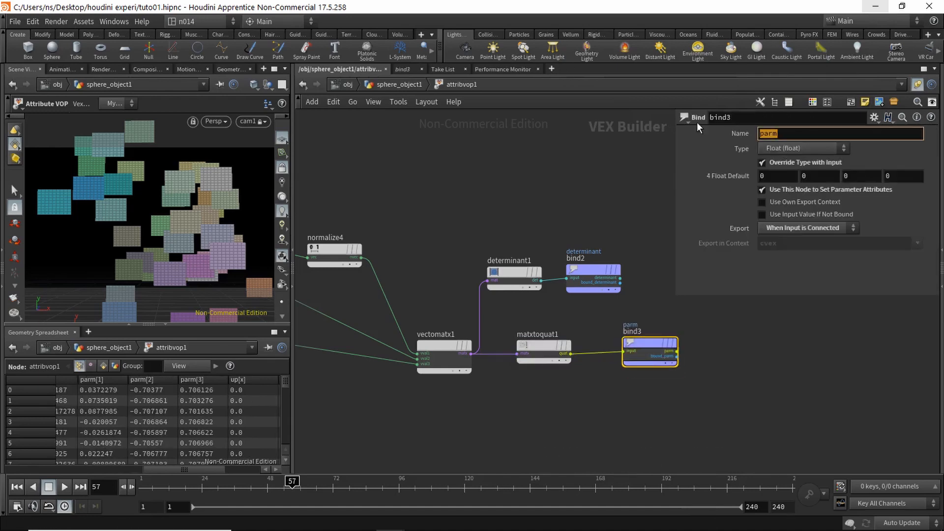
type("orient")
key("Return")
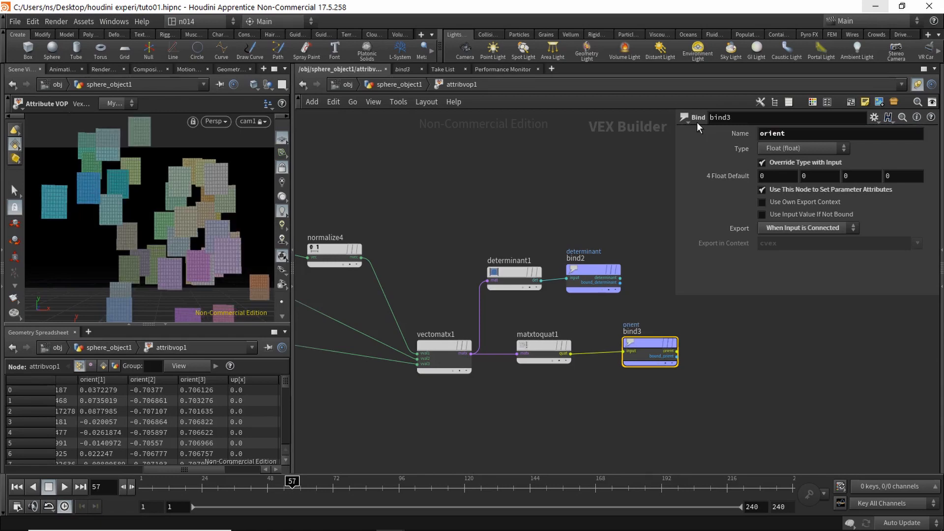
left_click(798, 148)
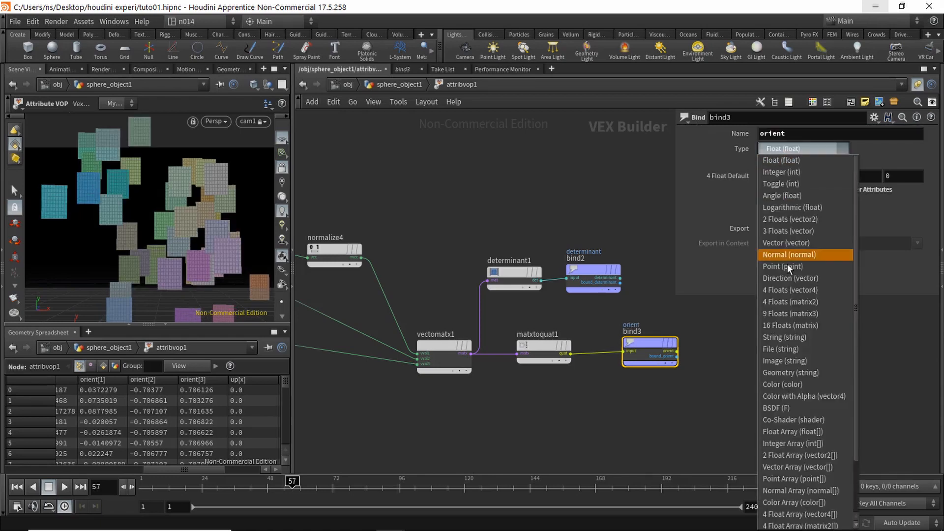
left_click(826, 290)
key("u")
left_click_drag(290, 485, 212, 485)
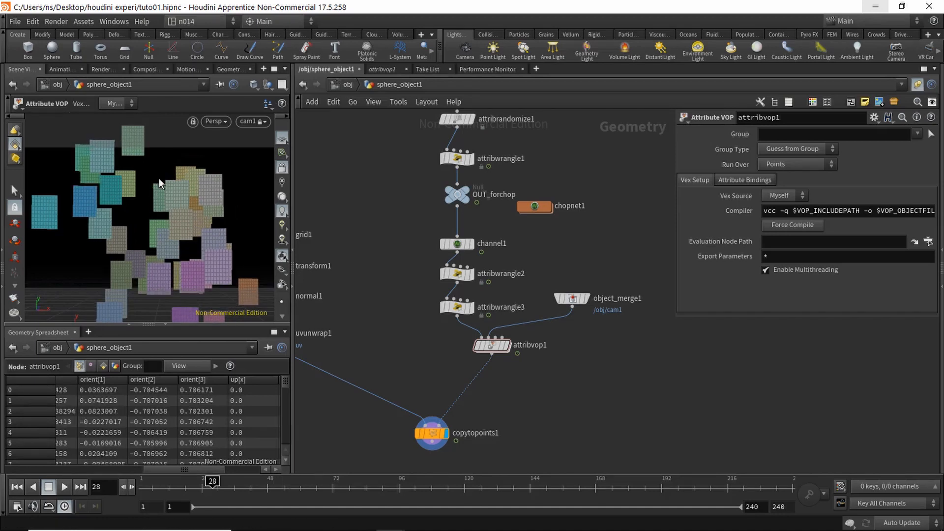
Step: Insert a UV Quick Shade node between uvunwrap1 and copytopoints1
middle_click_drag(375, 322, 494, 281)
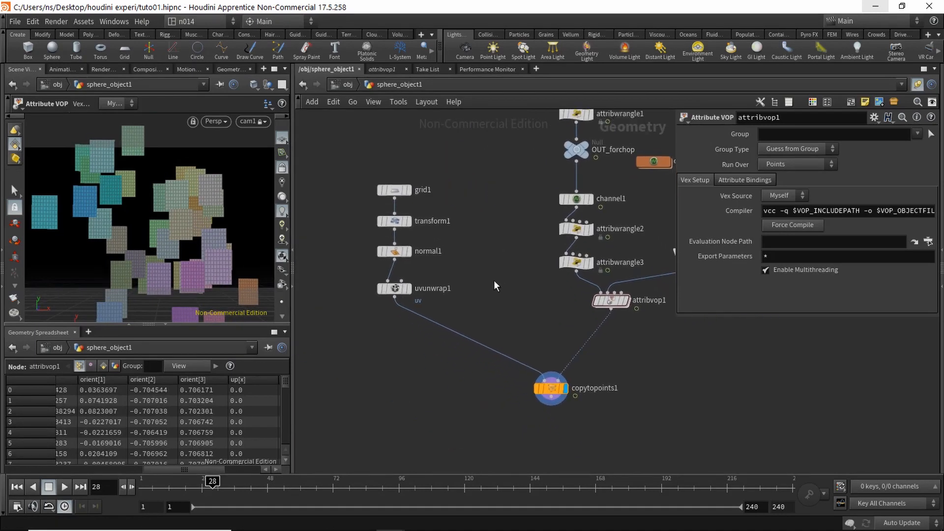
key("Tab")
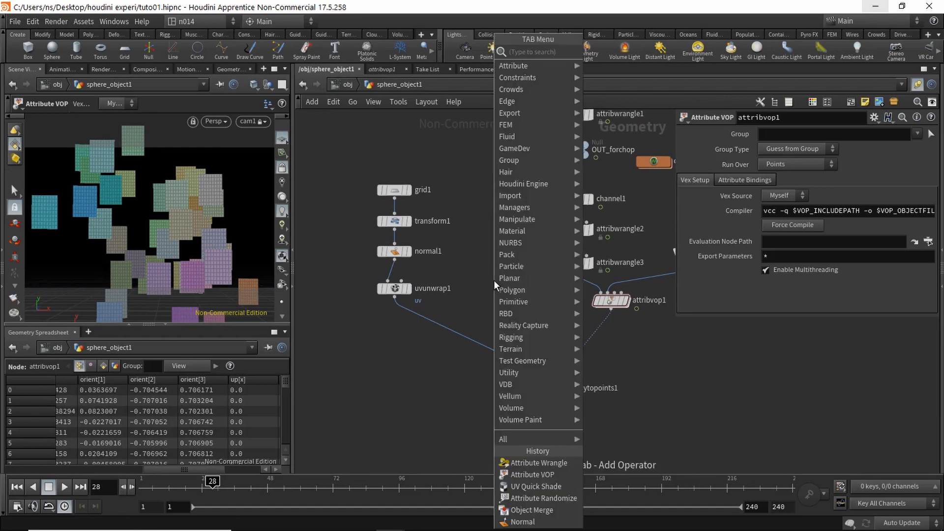
type("uvq")
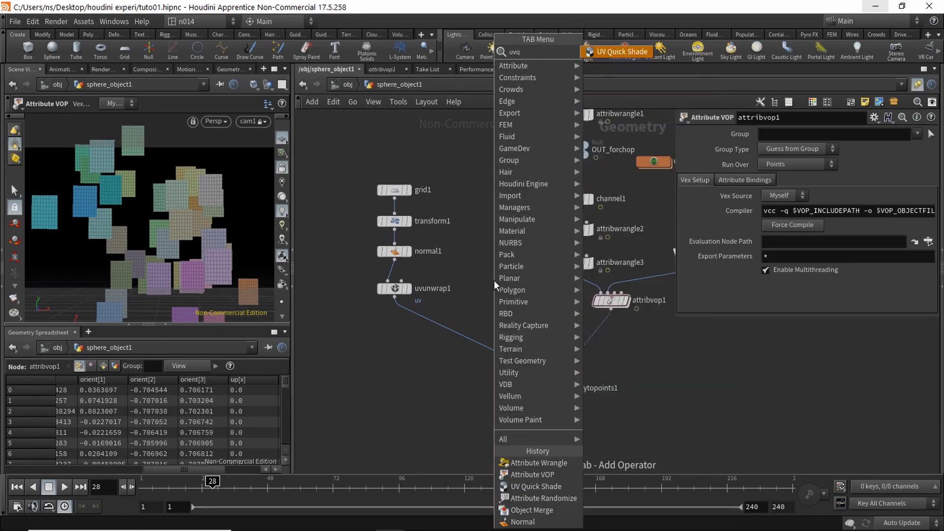
key("Return")
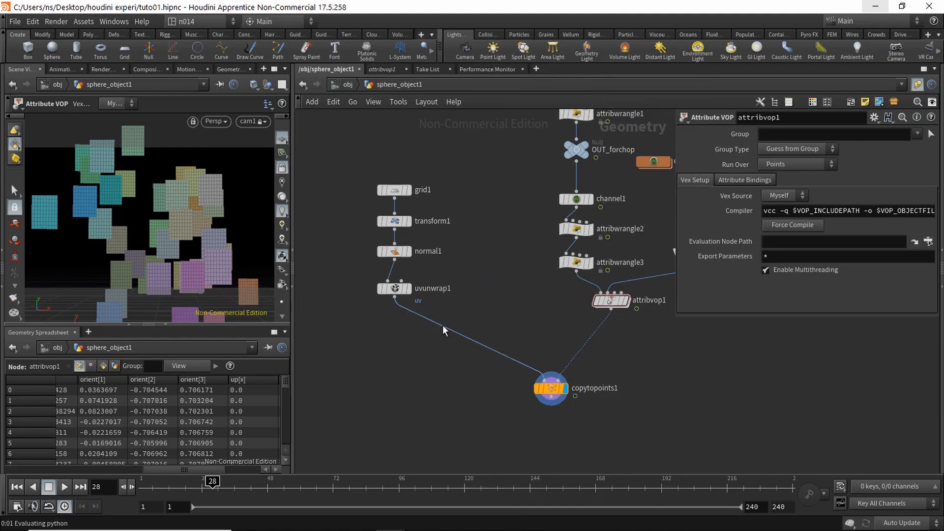
left_click(440, 322)
left_click_drag(441, 320, 405, 324)
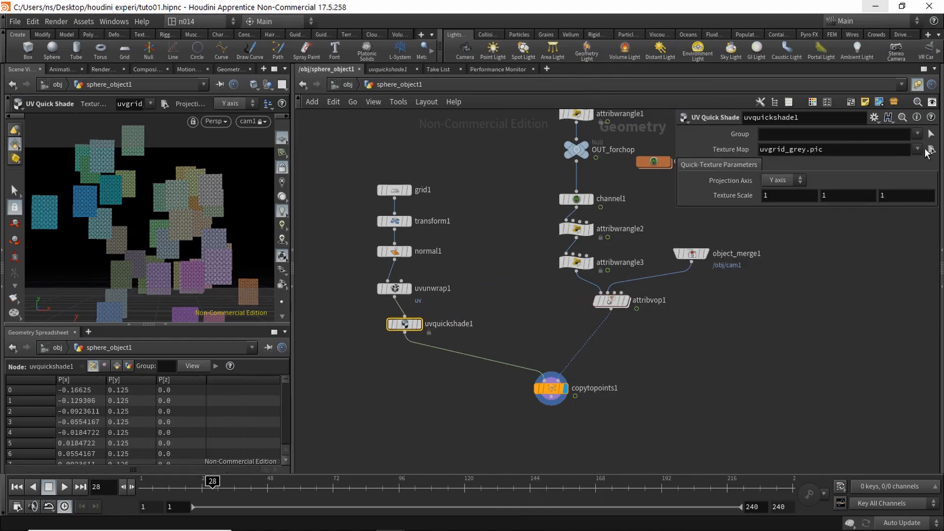
Step: Set uvquickshade1's Texture Map to bricks001_basecolor.rat
left_click(931, 150)
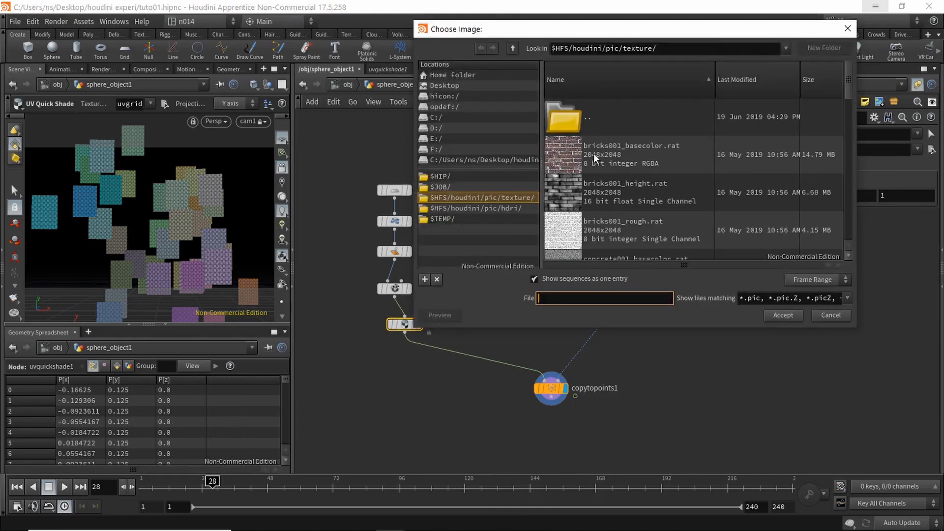
left_click(568, 148)
left_click(784, 315)
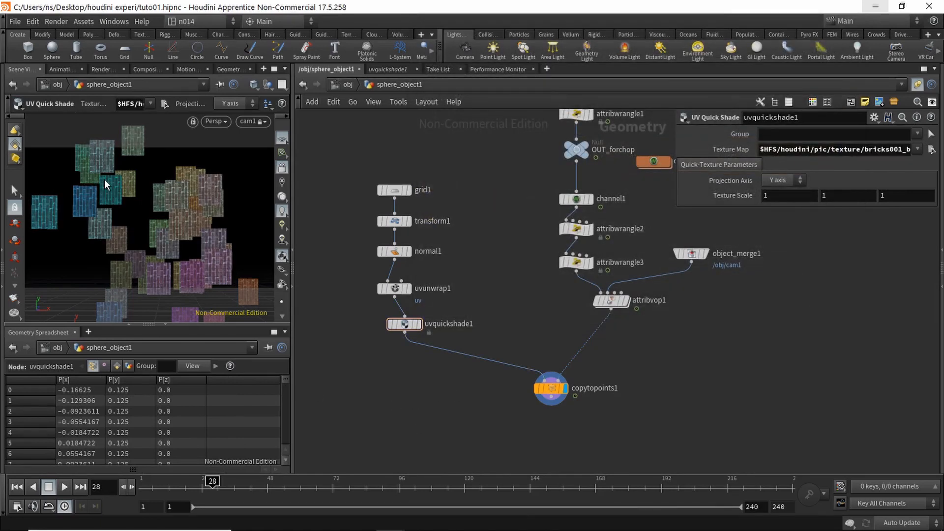
Step: Insert a new Attribute VOP, attribvop2, into the chain after attribvop1
middle_click_drag(657, 364, 570, 374)
key("Tab")
type("attriv")
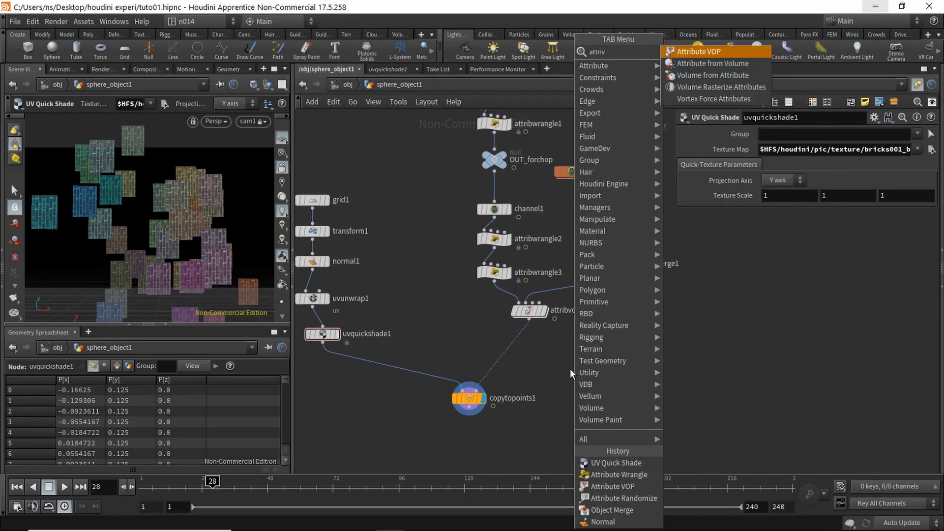
key("Return")
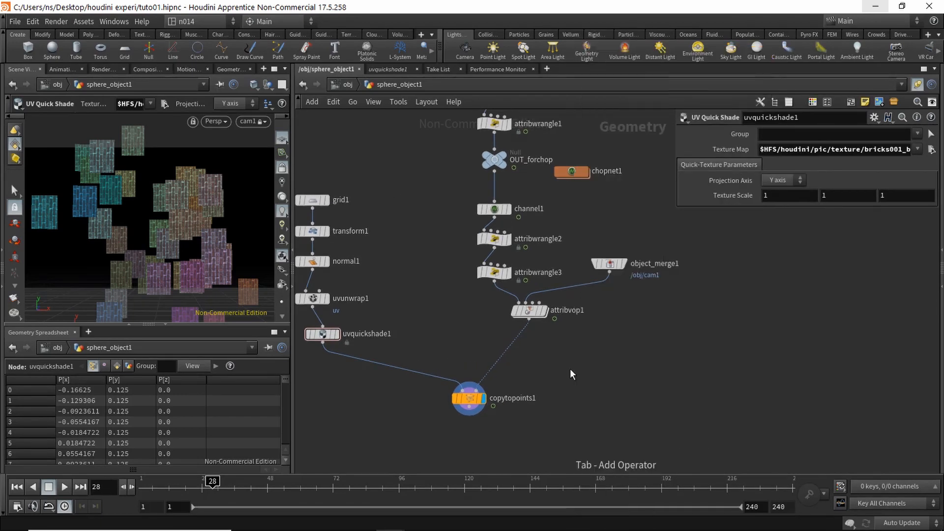
left_click(522, 349)
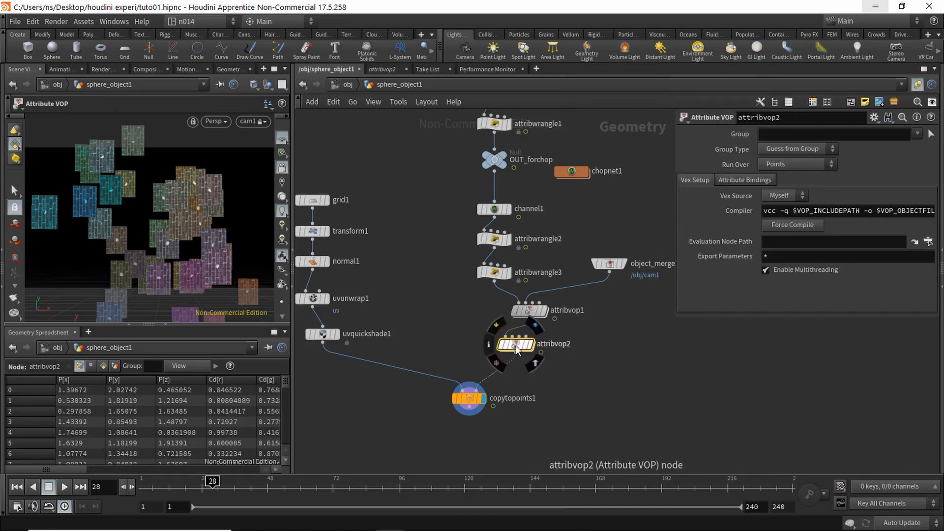
left_click_drag(521, 348, 533, 352)
Step: Inside attribvop2, delete the default global and output nodes
double_click(534, 353)
middle_click_drag(581, 340, 458, 327)
left_click_drag(378, 157, 612, 358)
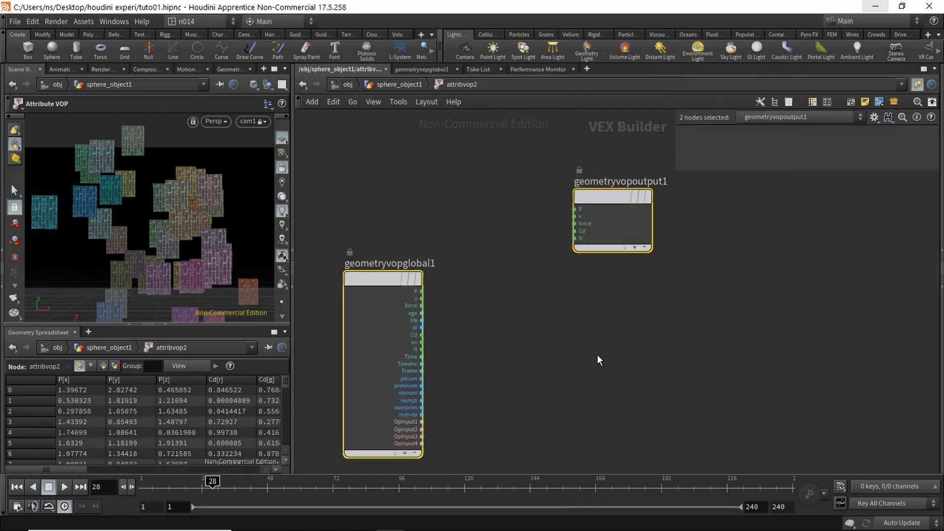
key("Delete")
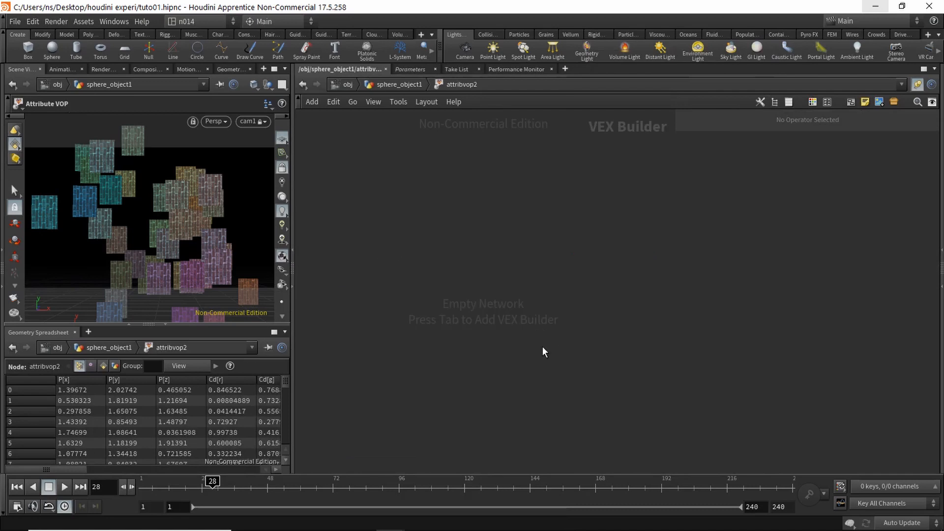
key("Tab")
Step: Add a Rotate node (rotate1) to the attribvop2 network
type("rot")
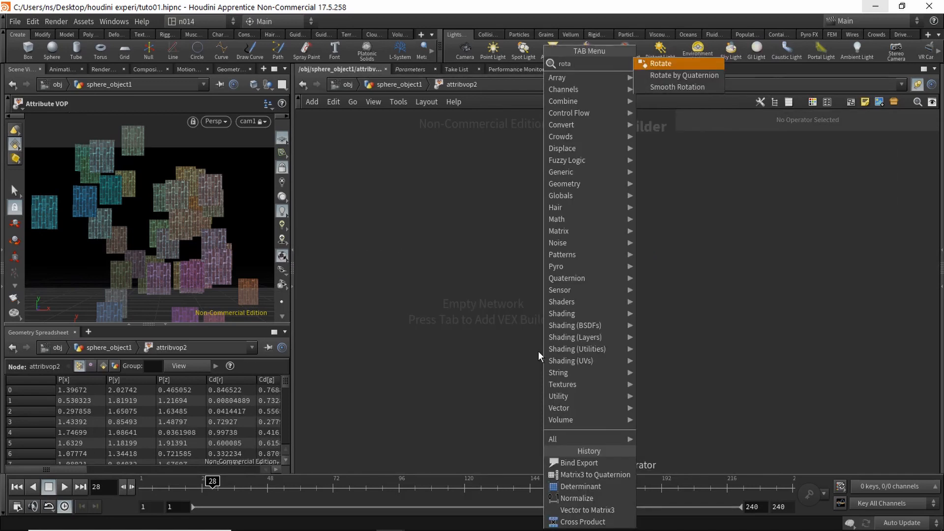
key("Return")
left_click(576, 299)
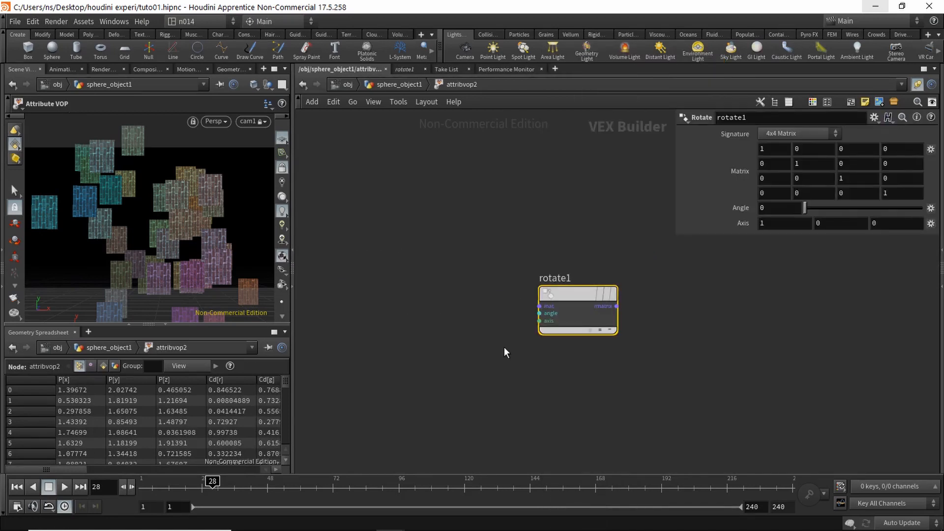
scroll(522, 347, "up", 2)
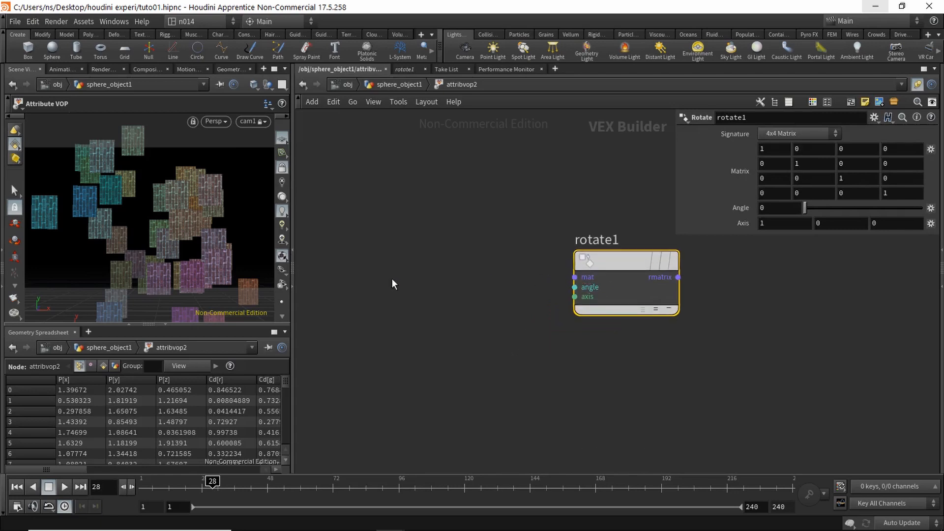
middle_click_drag(483, 292, 530, 345)
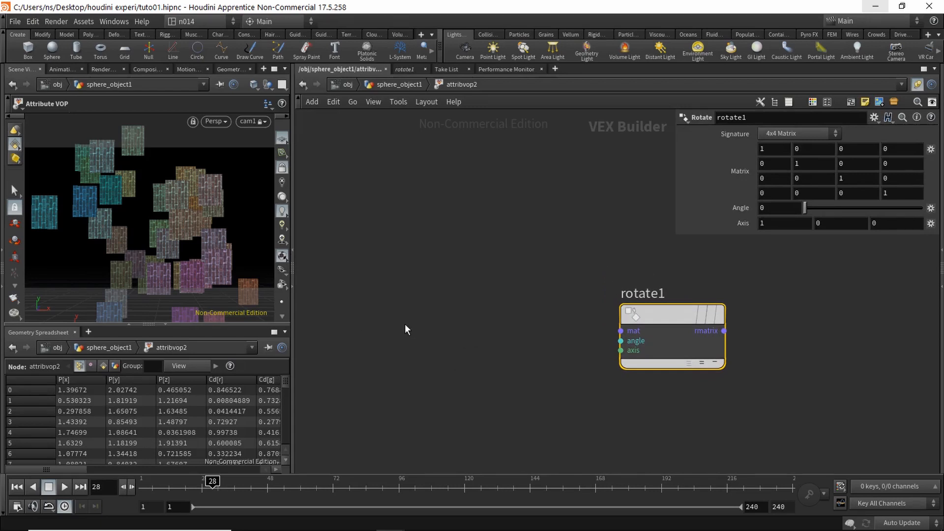
Step: Add a Bind node named orient with type 4 Floats (vector4)
key("Tab")
mouse_move(414, 349)
type("bind")
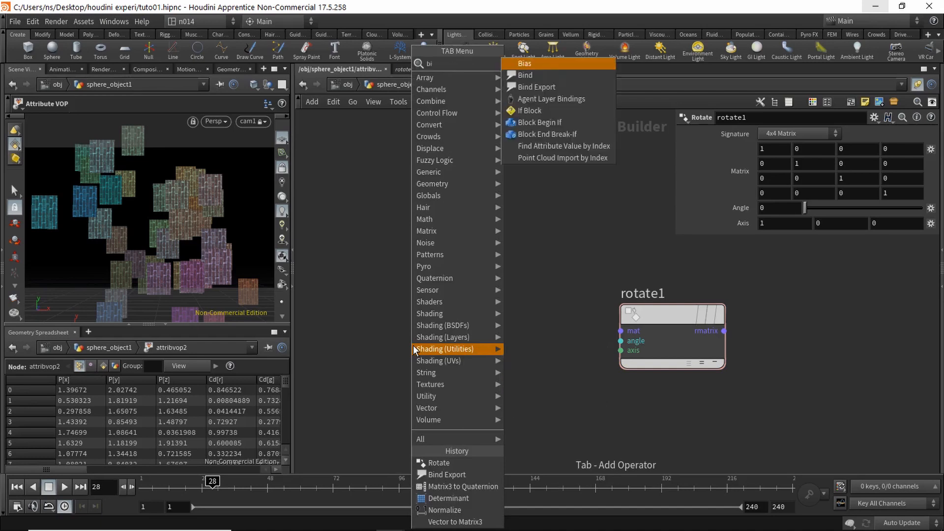
key("Return")
left_click(375, 322)
left_click_drag(791, 133, 720, 131)
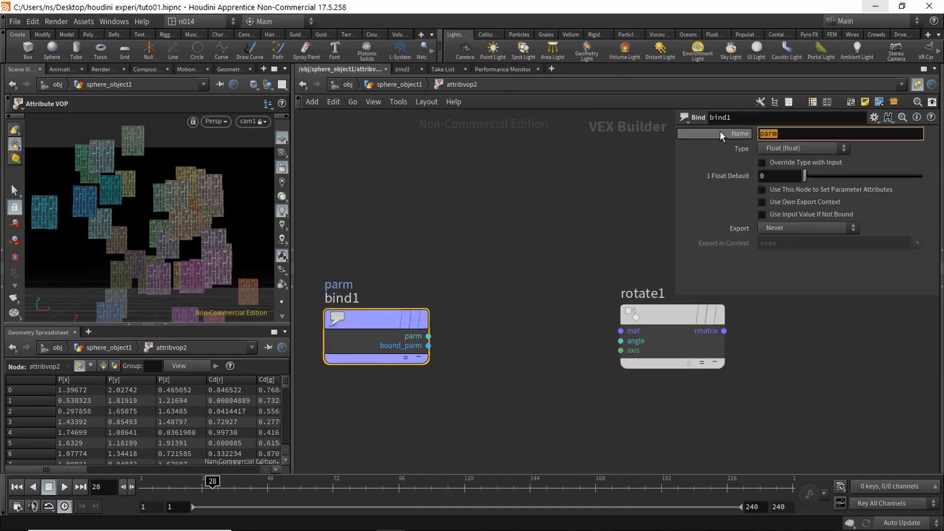
type("orient")
key("Return")
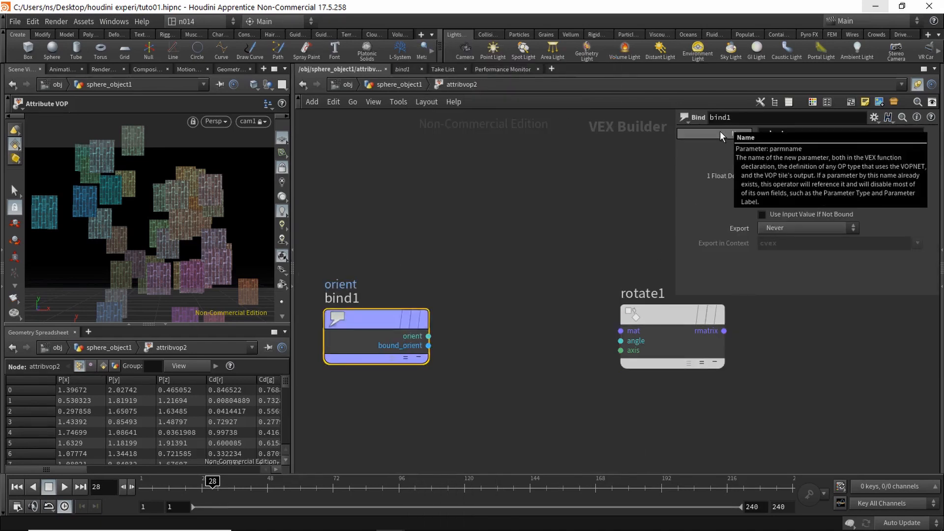
left_click(812, 149)
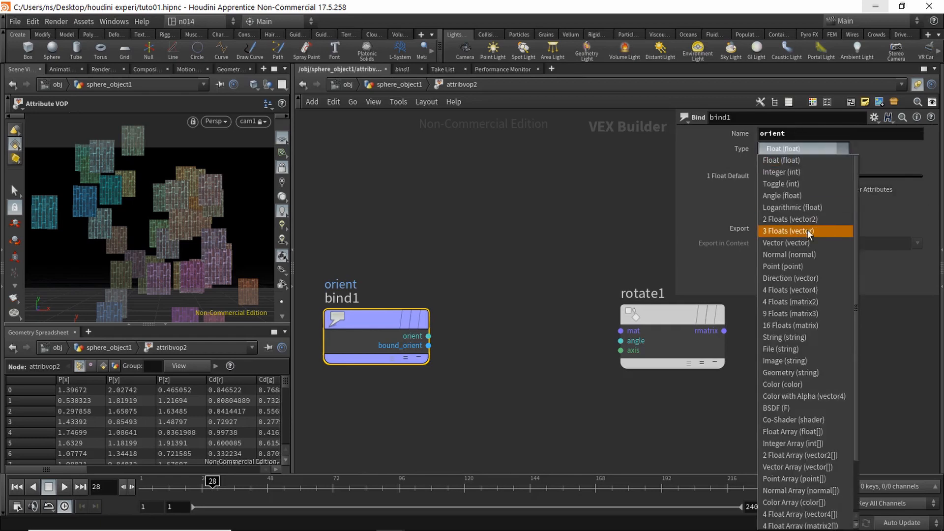
left_click(809, 290)
mouse_move(378, 322)
left_click_drag(378, 320, 350, 321)
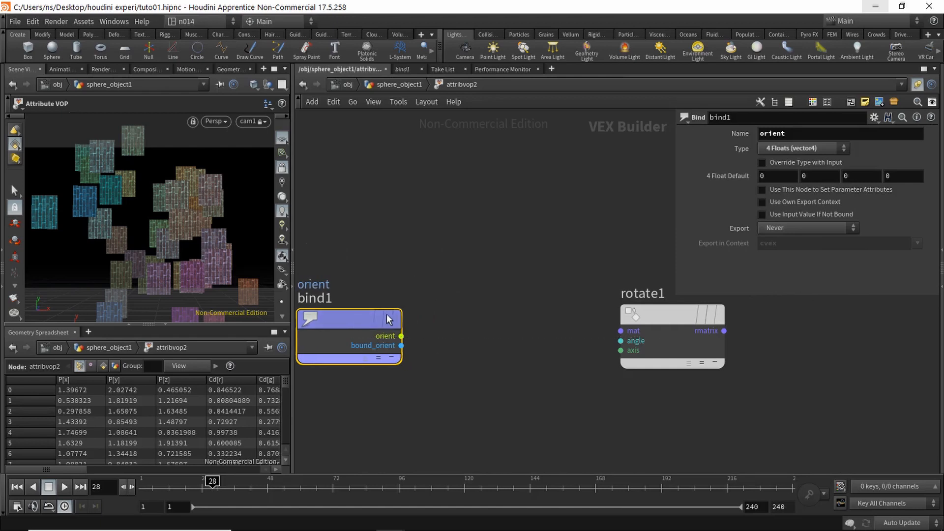
middle_click_drag(476, 321, 469, 350)
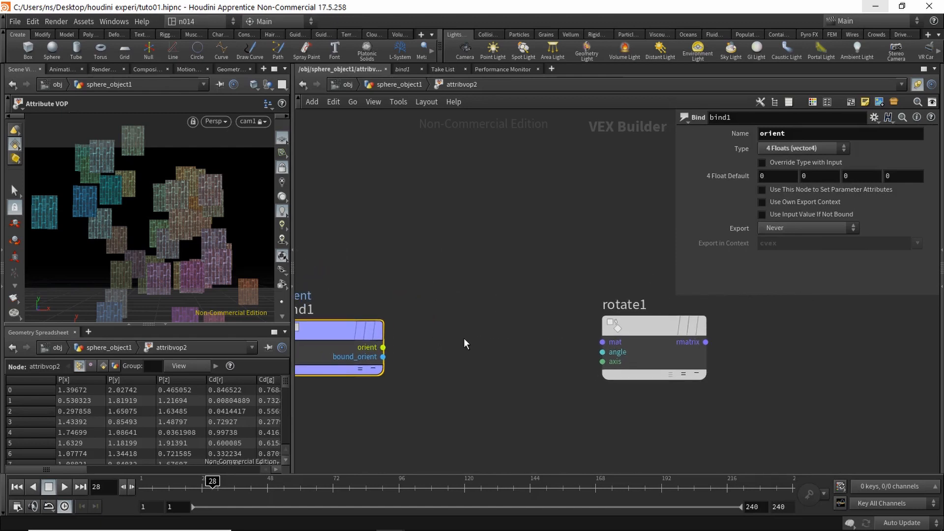
Step: Add Quaternion to Matrix3, wiring bind1's orient into quat and matx into rotate1's mat
key("Tab")
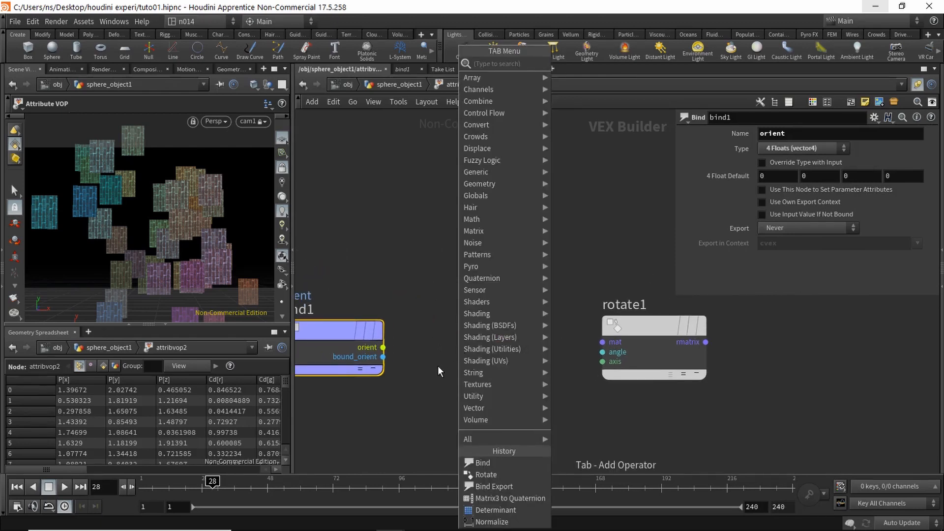
type("qua")
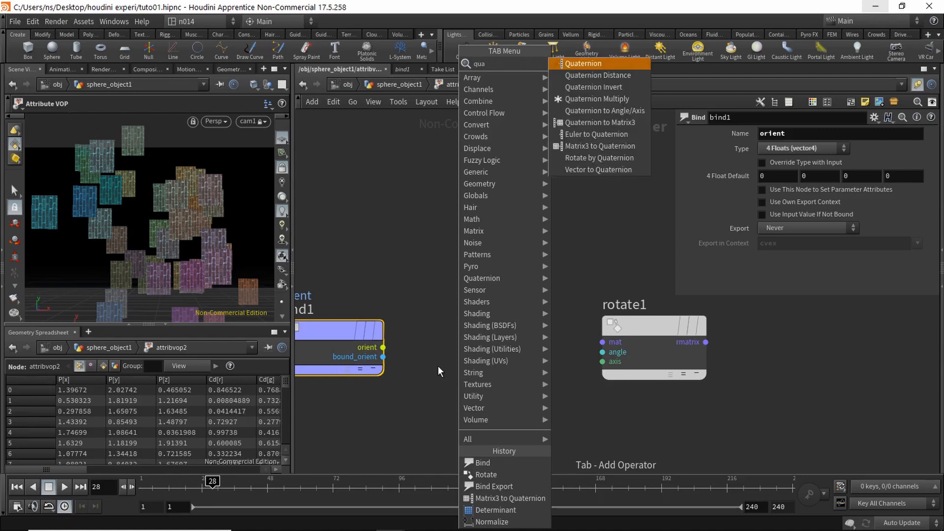
type("tto")
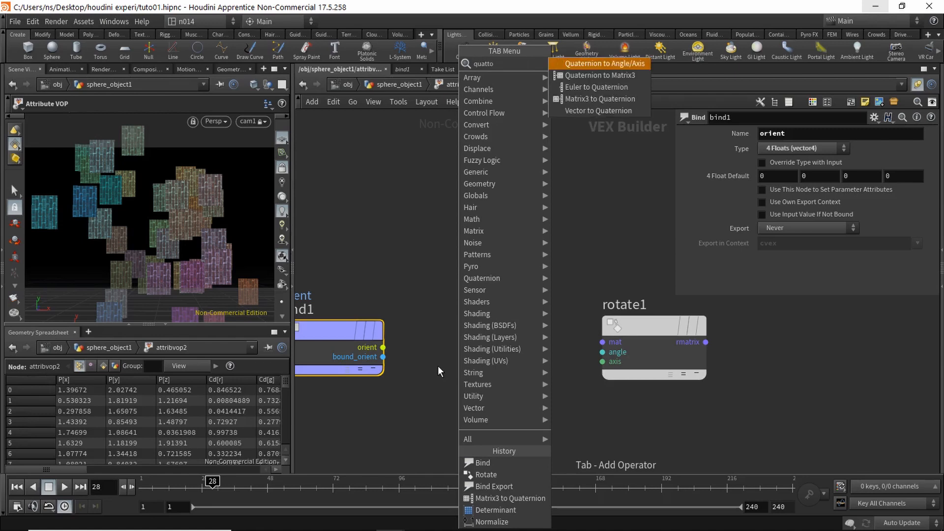
key("Return")
left_click(509, 368)
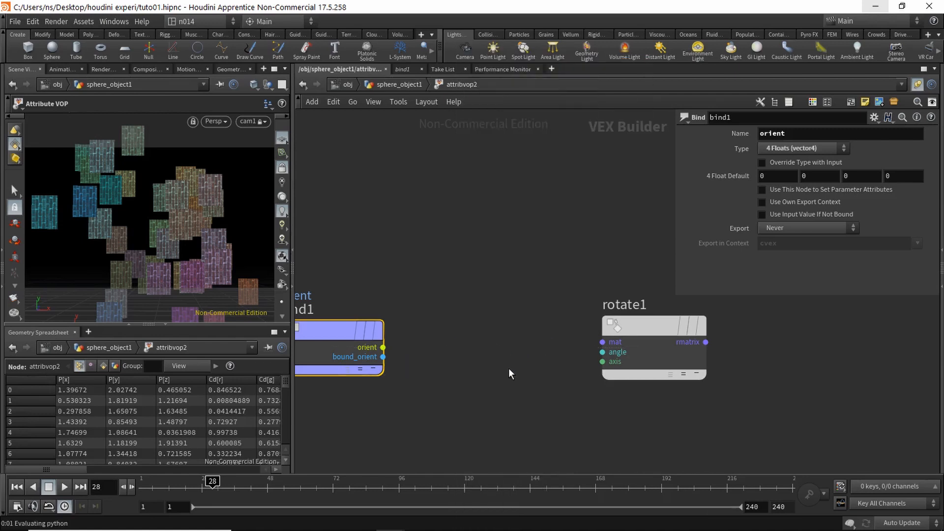
left_click(383, 347)
left_click(432, 352)
left_click(534, 352)
left_click(602, 341)
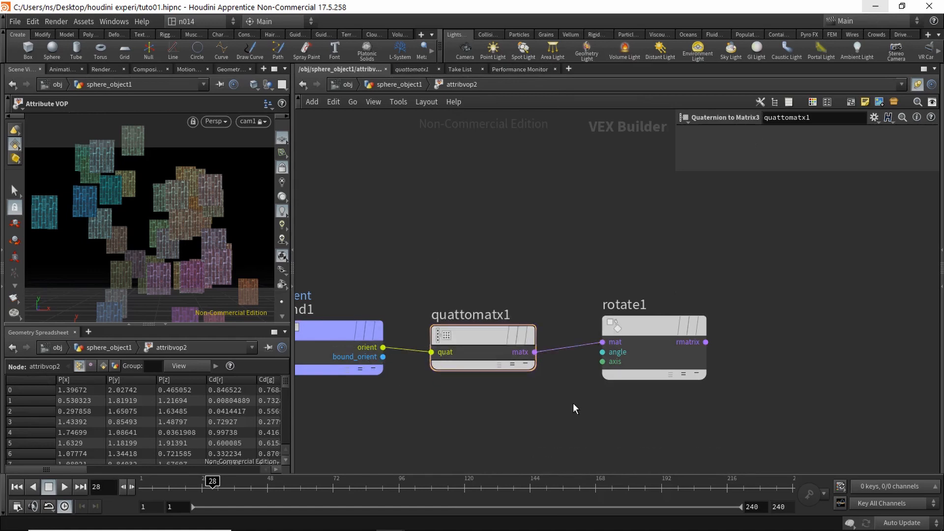
left_click_drag(660, 321, 703, 297)
Step: Pick a Parameter node to add to the VEX network
key("Tab")
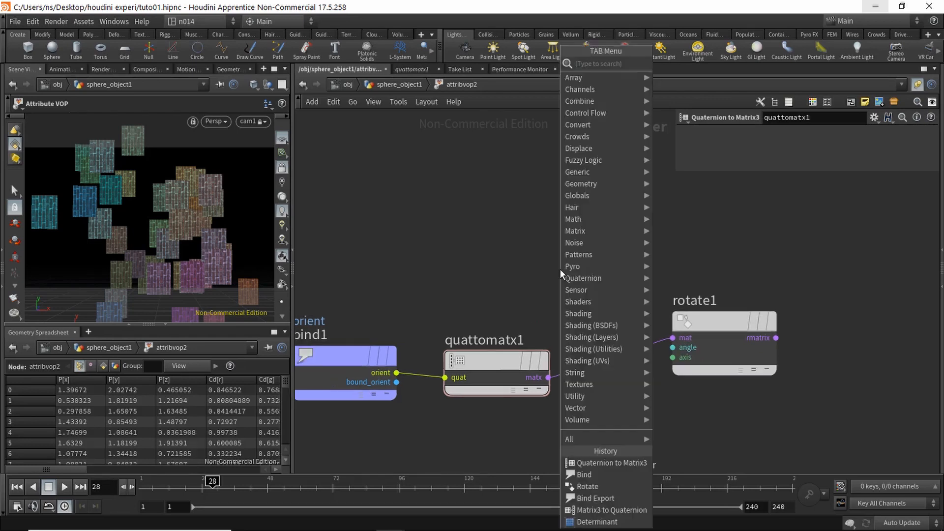
type("para")
key("Return")
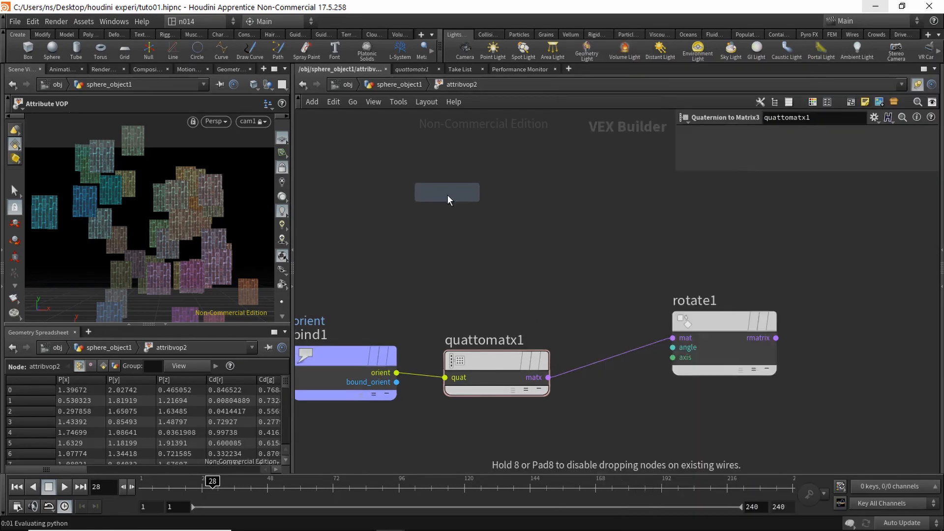
Step: Place parm1, name it degRotation and set its float range maximum to 360
left_click(447, 194)
double_click(784, 136)
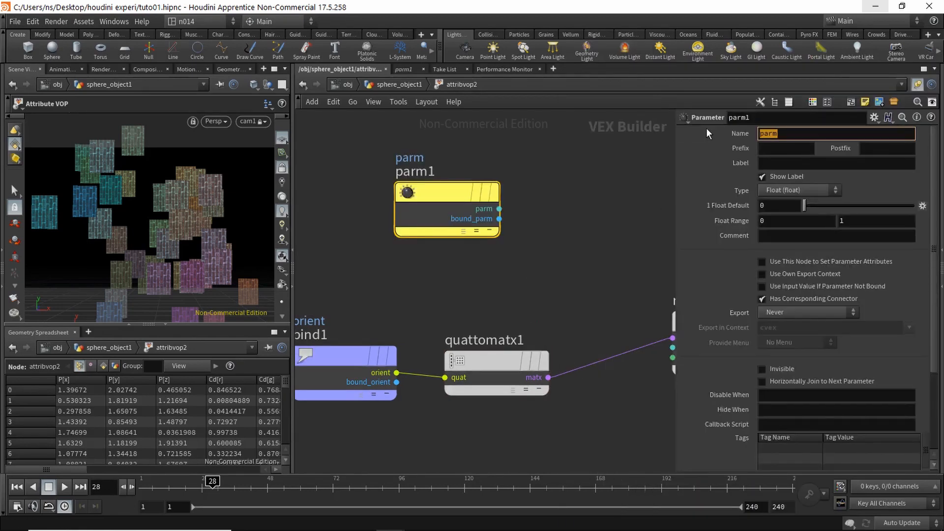
type("degRotation")
left_click(845, 221)
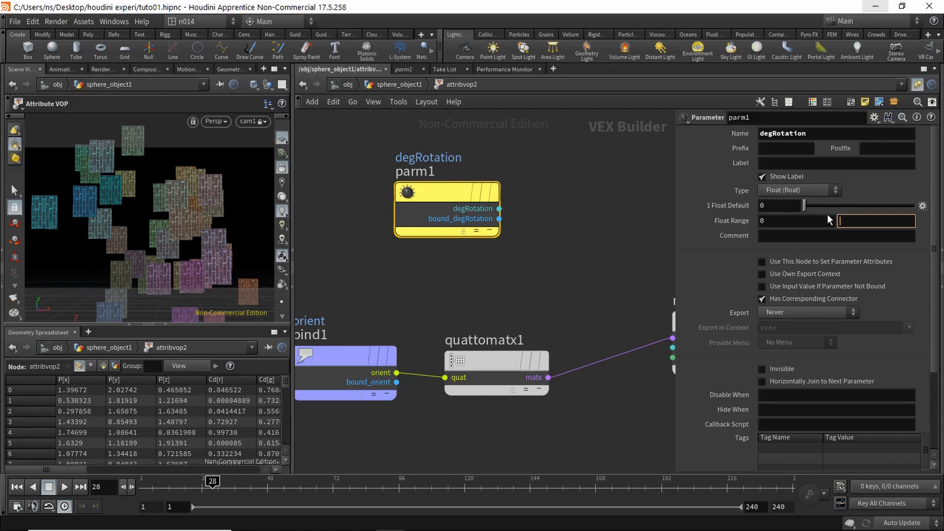
type("360")
key("Return")
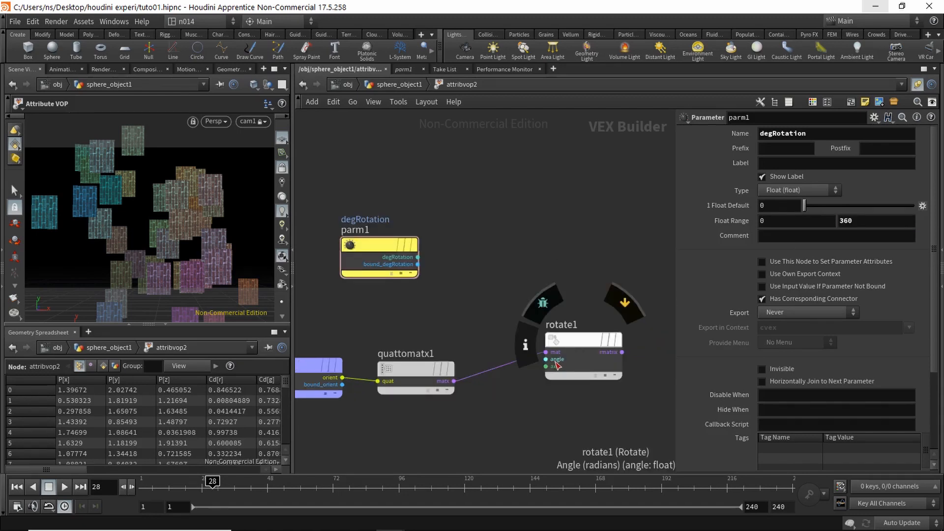
left_click_drag(364, 252, 344, 248)
Step: Pick a Degrees to Radians node to add next
key("Tab")
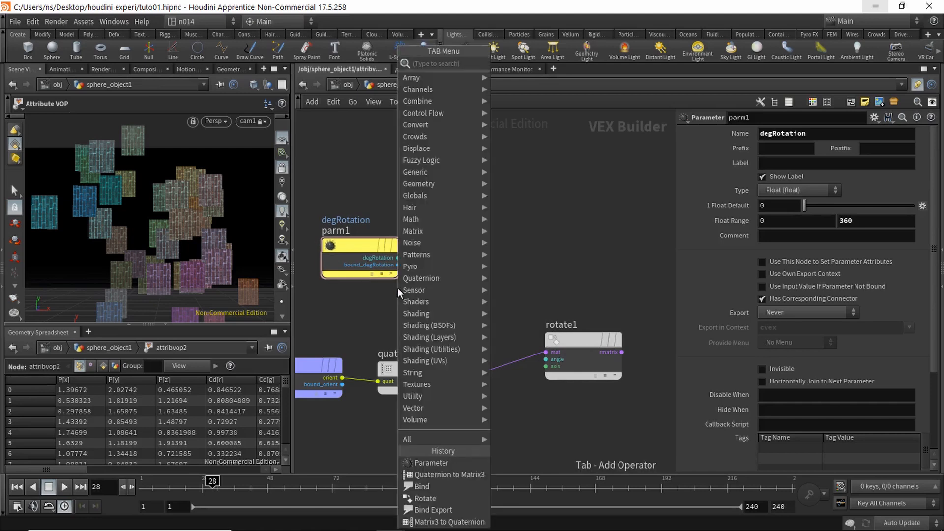
type("deg")
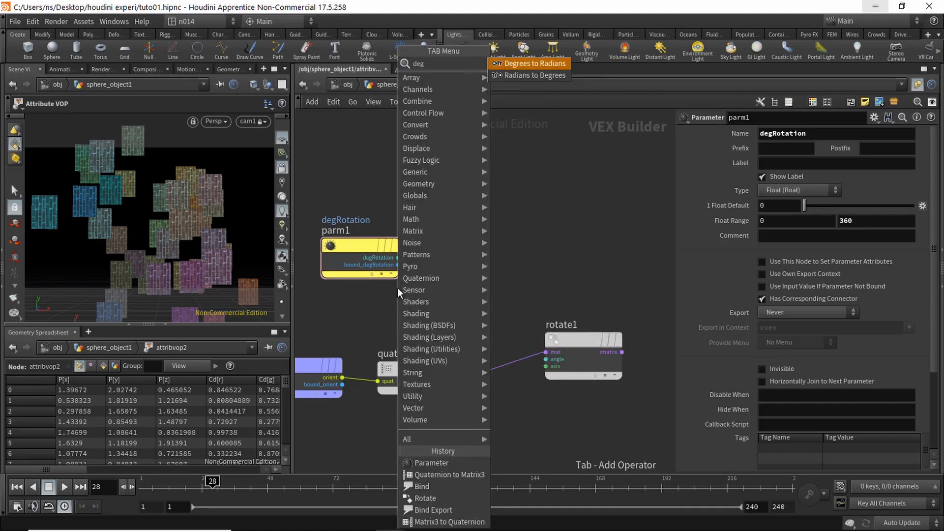
key("Return")
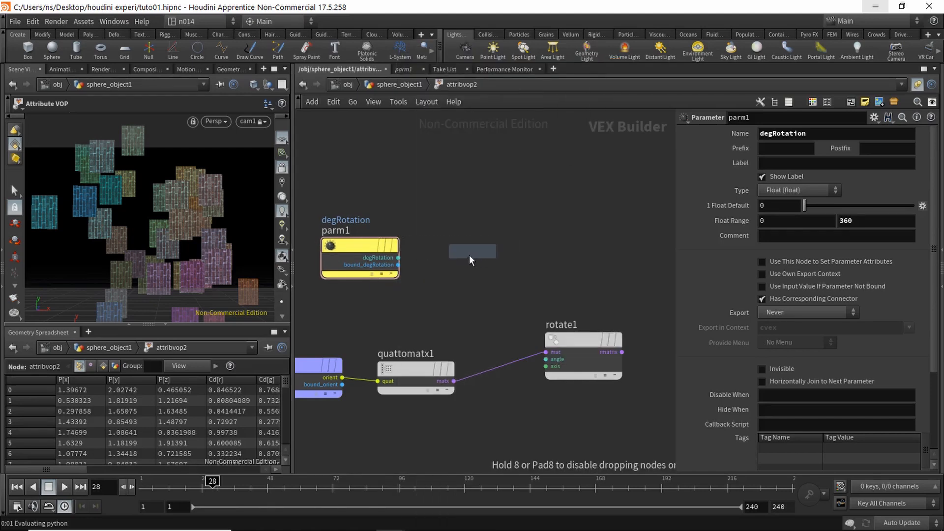
Step: Place degtorad1, wiring parm1's degRotation into deg and rad into rotate1's angle
left_click(469, 254)
left_click(398, 258)
left_click(432, 270)
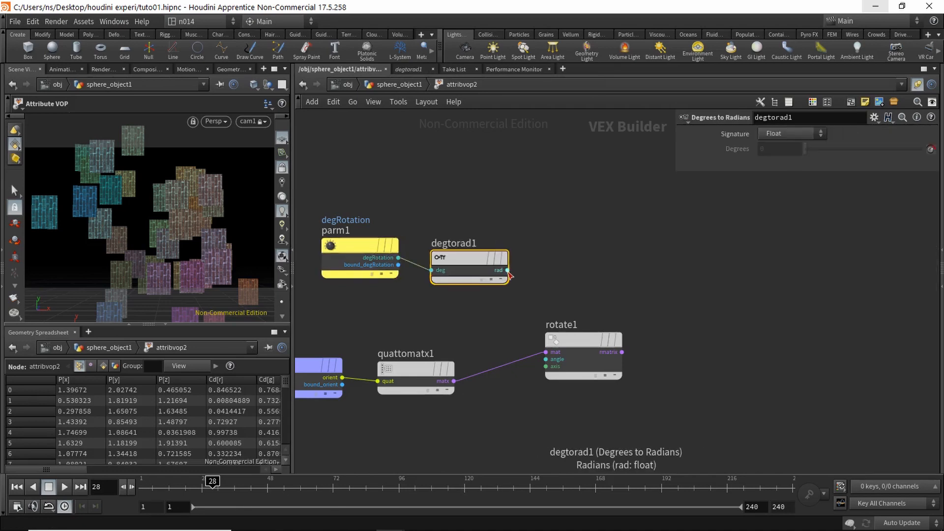
left_click(507, 270)
left_click(546, 359)
left_click_drag(582, 339, 639, 339)
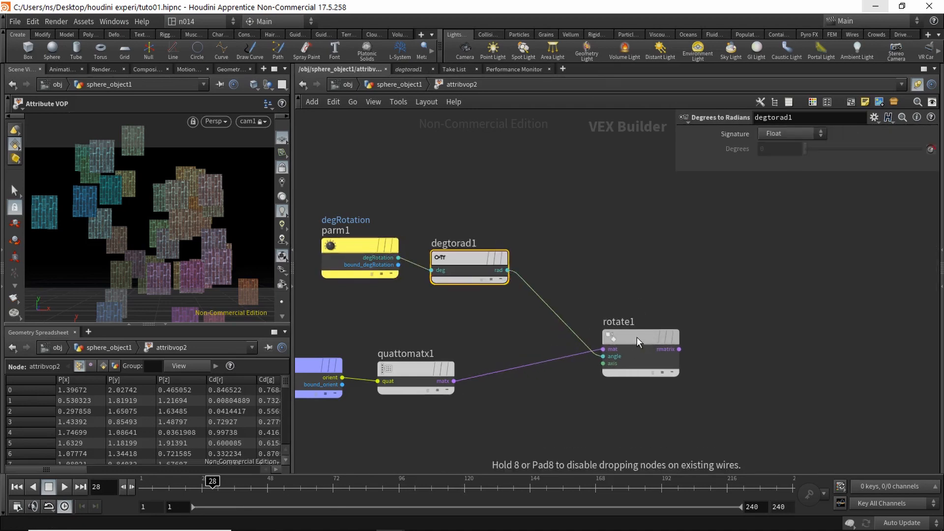
middle_click_drag(502, 325, 530, 334)
left_click_drag(385, 252, 386, 262)
left_click(479, 217)
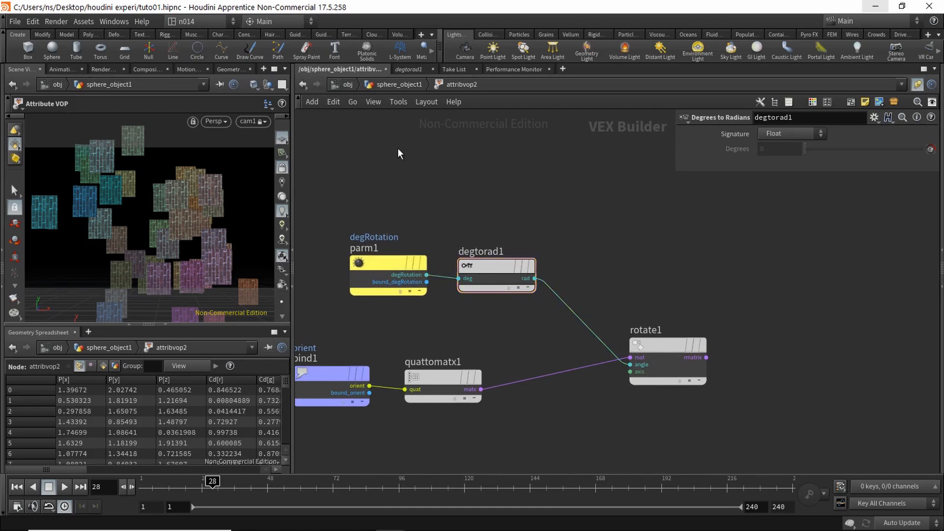
Step: In sphere_object1, set attribvop2's degRotation to 90
left_click(397, 84)
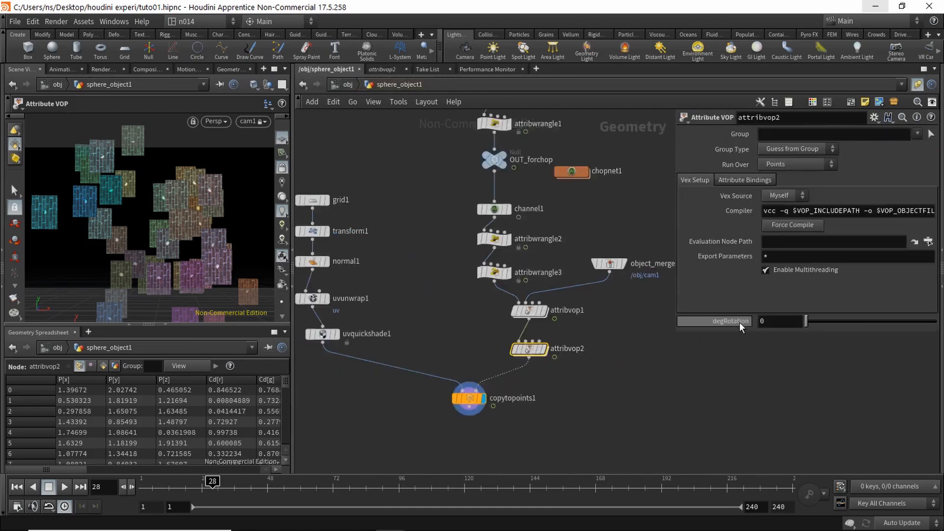
left_click(780, 319)
type("90")
key("Return")
Step: Back inside attribvop2, add a Matrix3 to Vector node
double_click(532, 344)
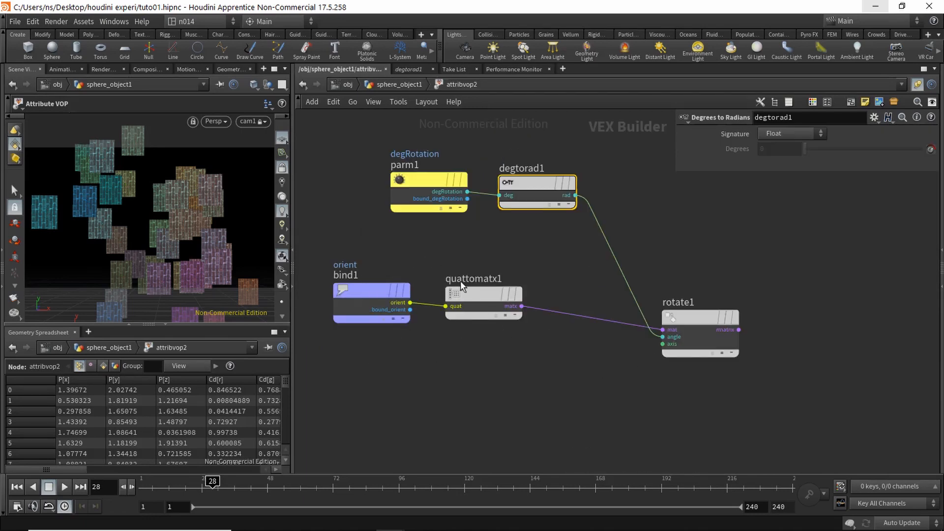
middle_click_drag(419, 265, 413, 241)
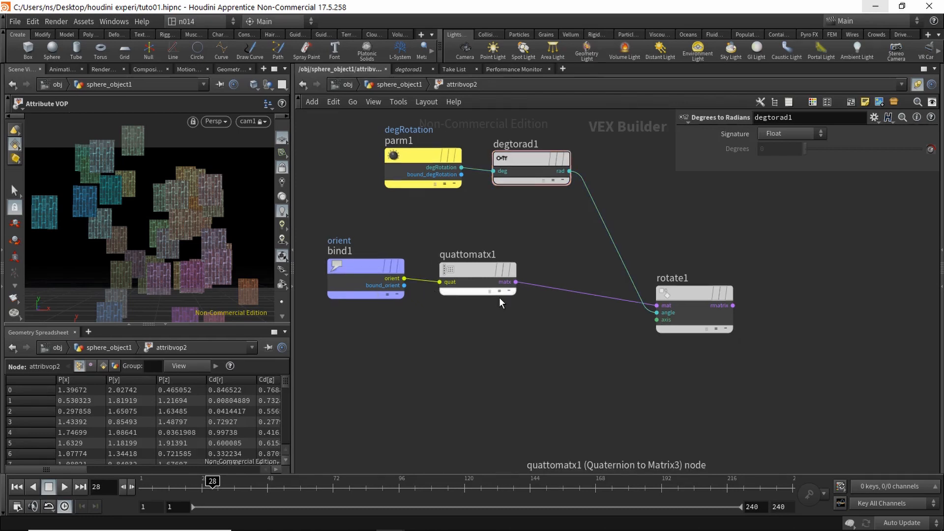
key("Tab")
type("v")
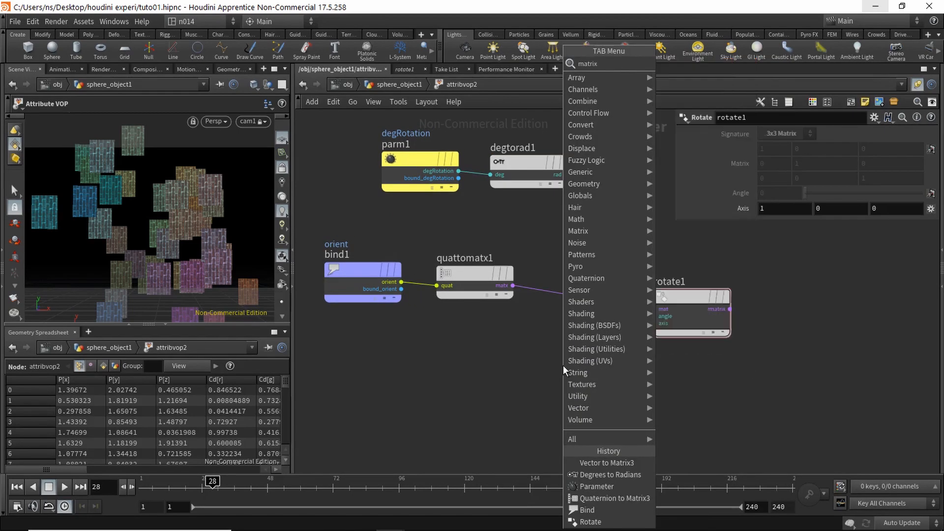
type("v")
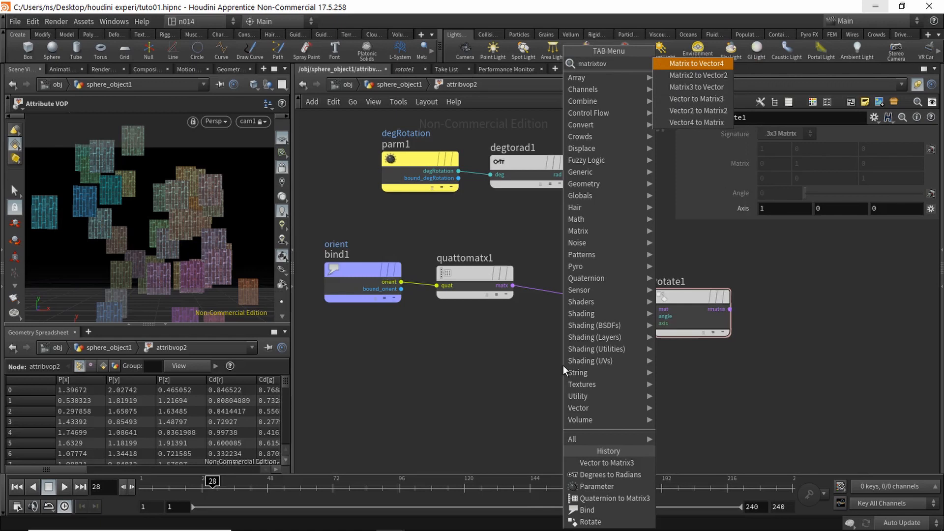
key("Down")
key("Down")
key("Return")
Step: Feed quattomatx1's matrix into matxtovec1 and its row3 into rotate1's axis input
left_click(570, 347)
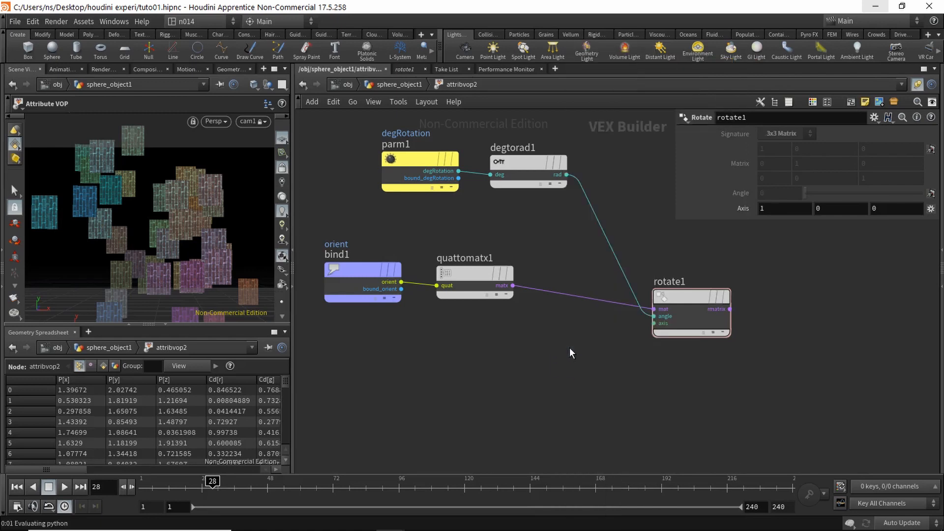
left_click(513, 285)
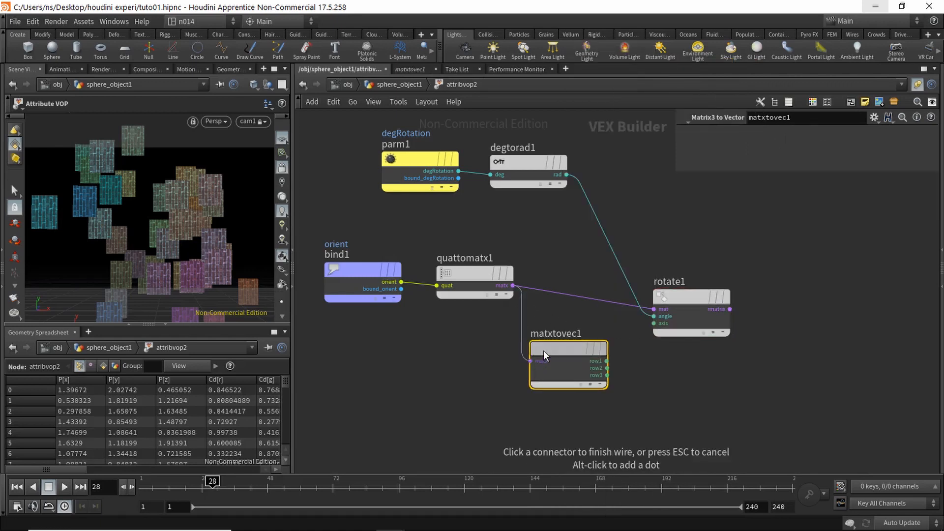
left_click(544, 351)
left_click_drag(559, 351, 553, 354)
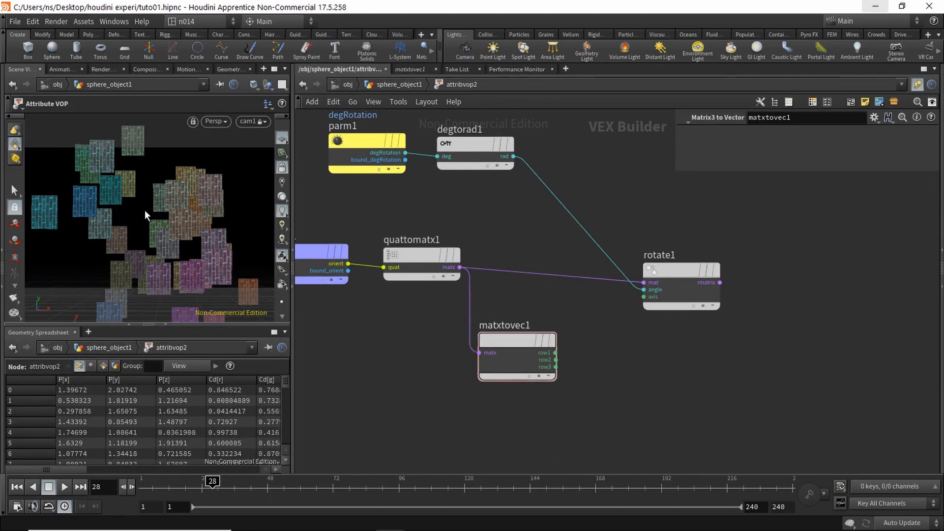
left_click(556, 367)
left_click(644, 297)
middle_click_drag(693, 238, 559, 287)
mouse_move(539, 317)
left_mouse_down()
mouse_move(541, 295)
mouse_move(533, 315)
left_mouse_up()
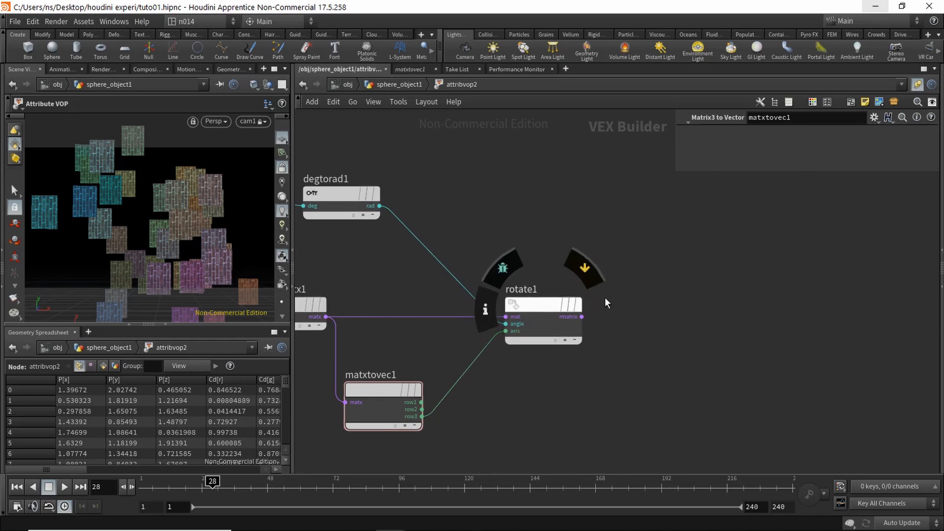
Step: Add a Matrix3 to Quaternion node (matxtoquat1) fed from rotate1's rmatrix
key("Tab")
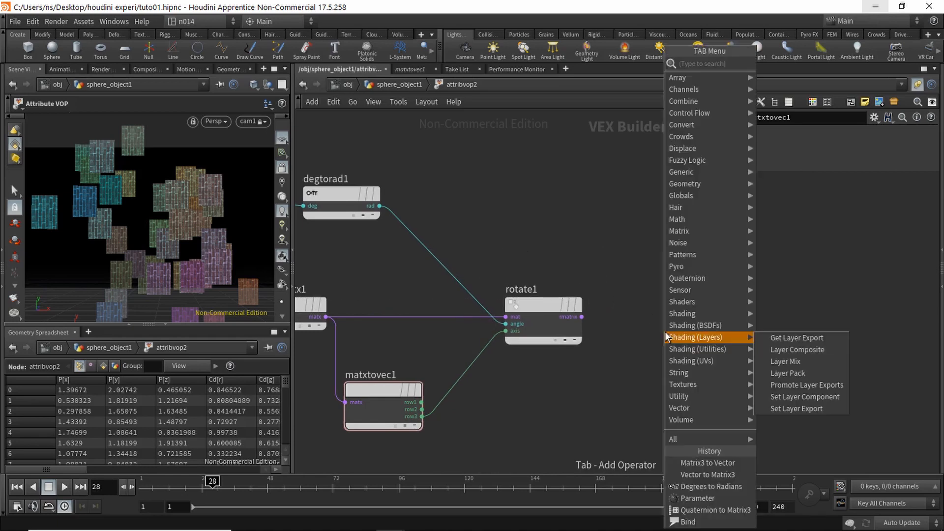
type("matritoq")
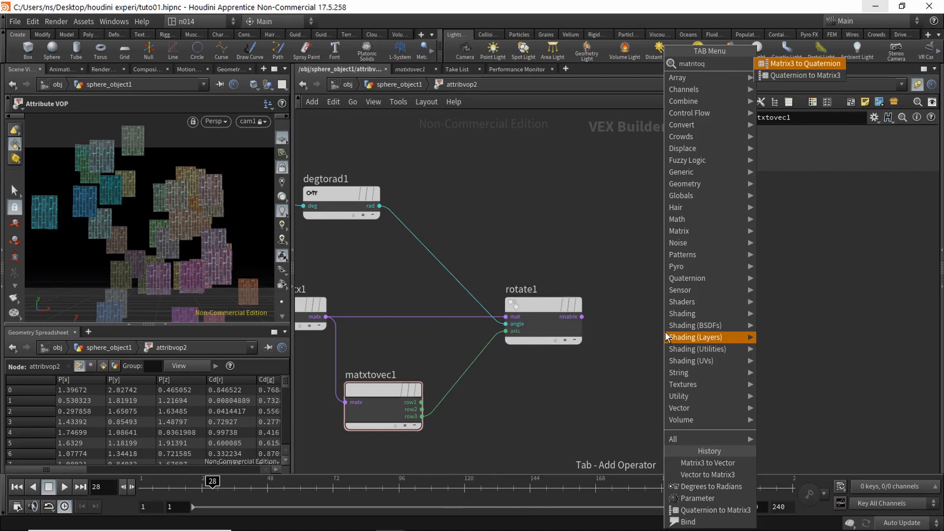
key("Return")
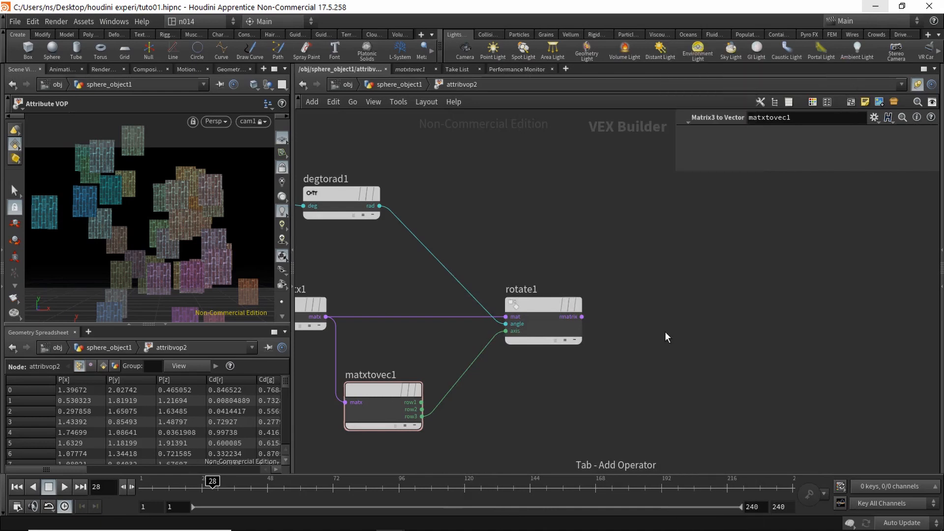
left_click(682, 315)
left_click_drag(581, 317, 625, 324)
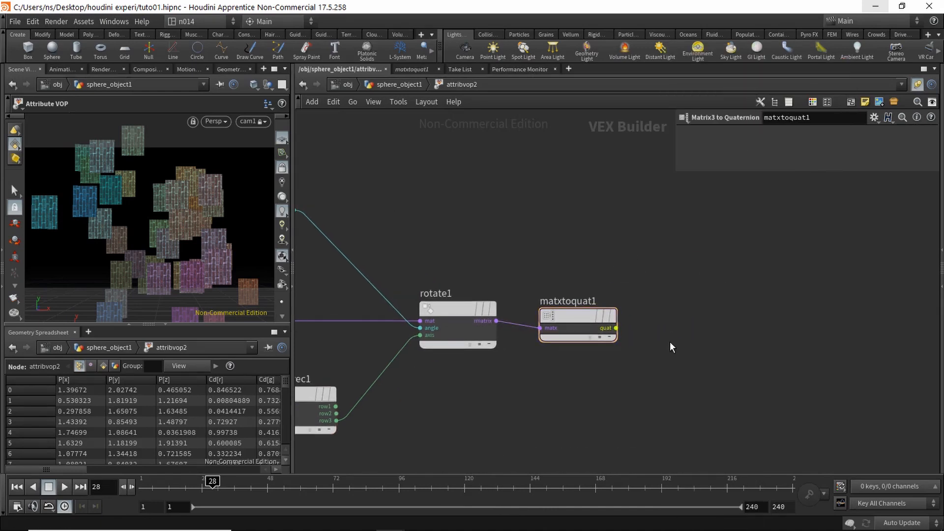
Step: Add Bind Export bind2 after matxtoquat1, named orient with type 4 Floats (vector4)
key("Tab")
type("o")
key("BackSpace")
type("bindex")
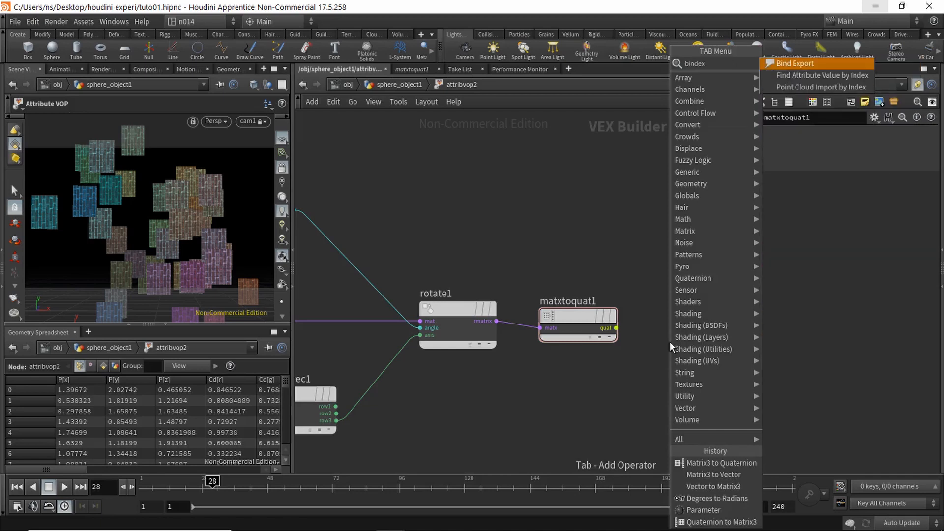
key("Return")
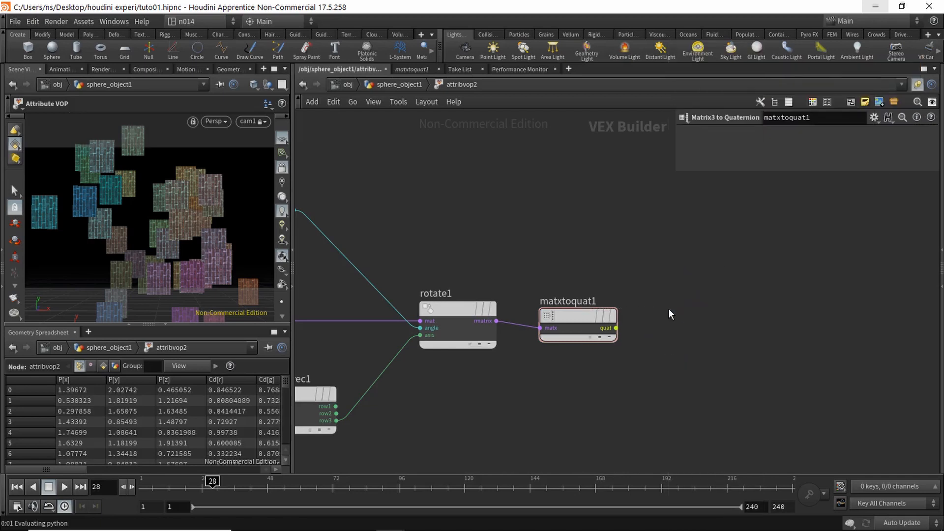
left_click(669, 310)
left_click(669, 328)
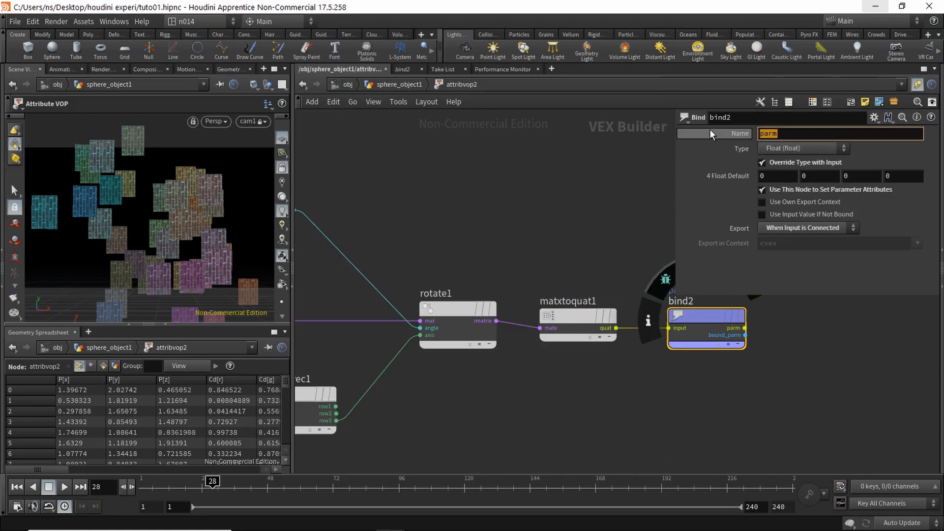
type("orient")
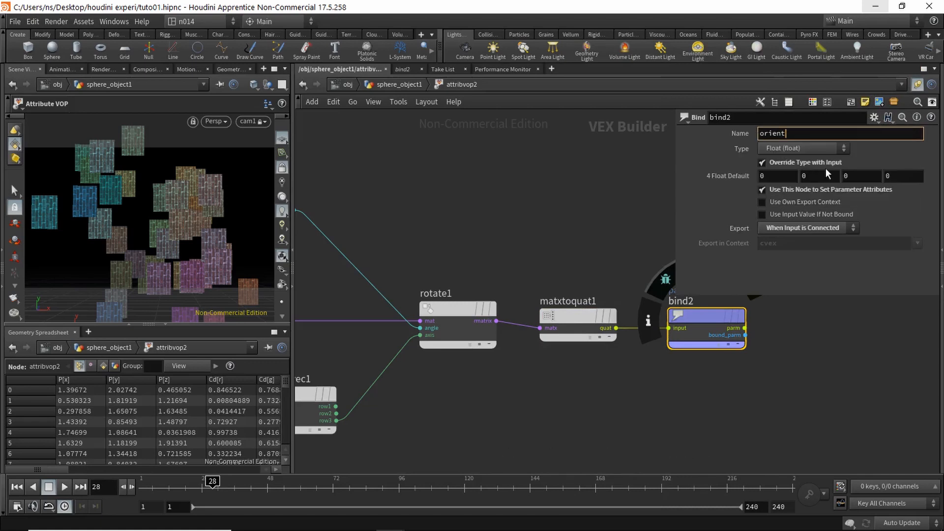
left_click(802, 149)
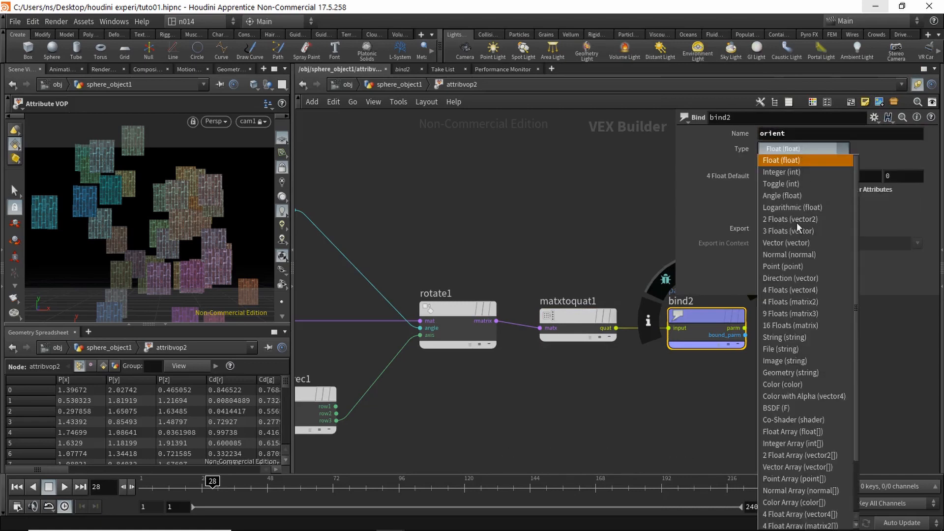
left_click(806, 291)
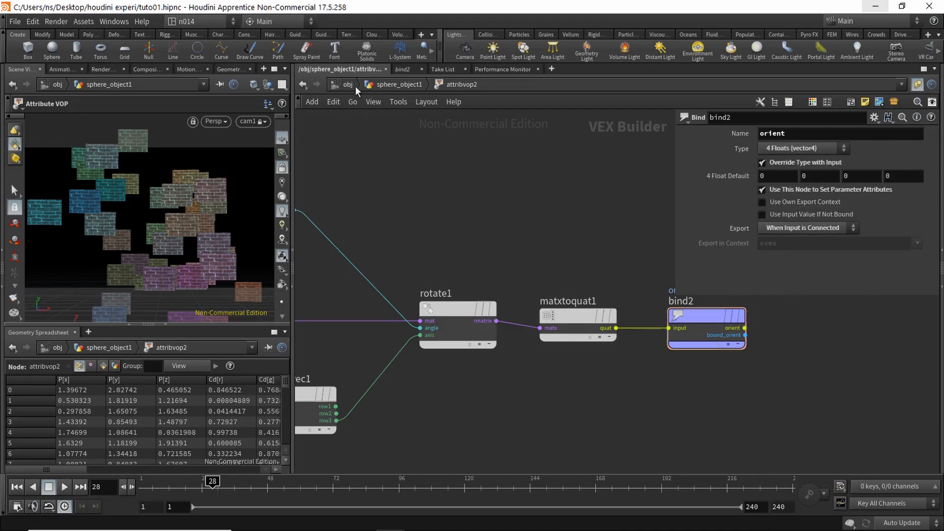
left_click(396, 85)
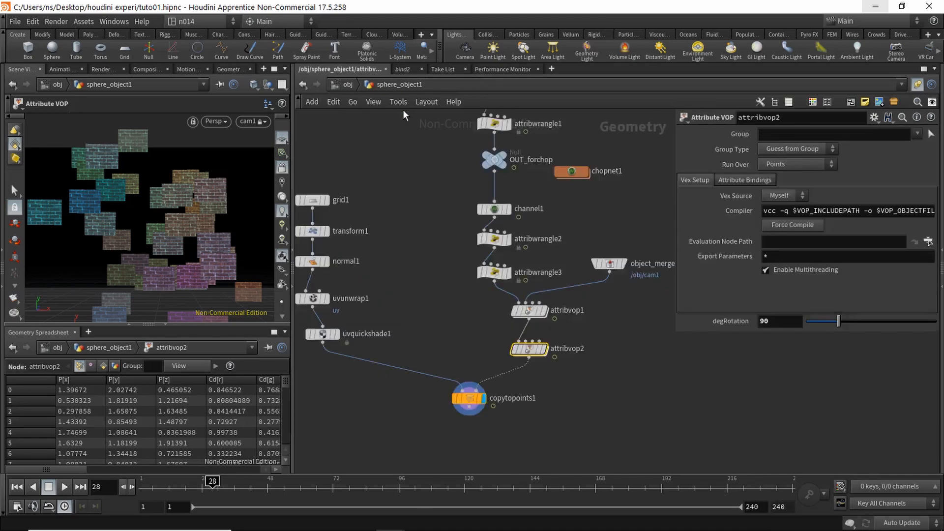
Step: Try degRotation 45, then return it to 90 and inspect the rotated brick cards
left_click(772, 322)
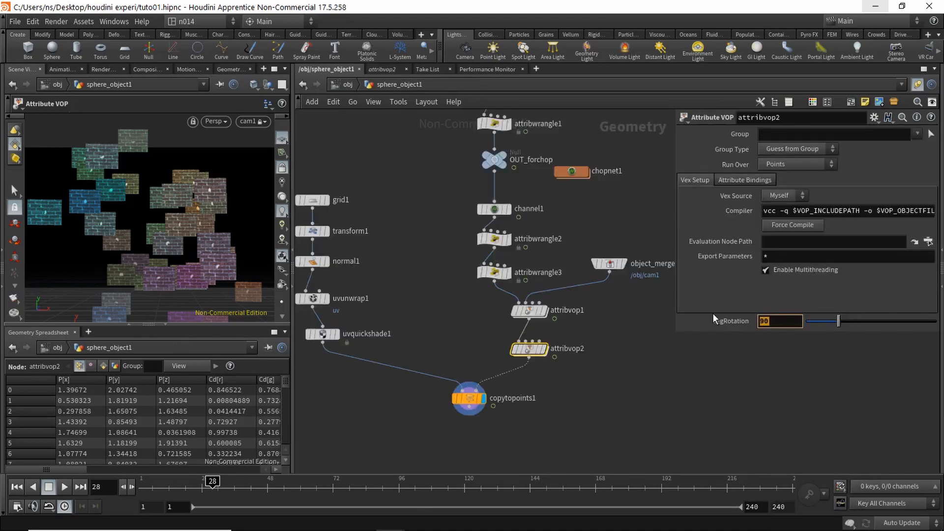
type("45")
key("Return")
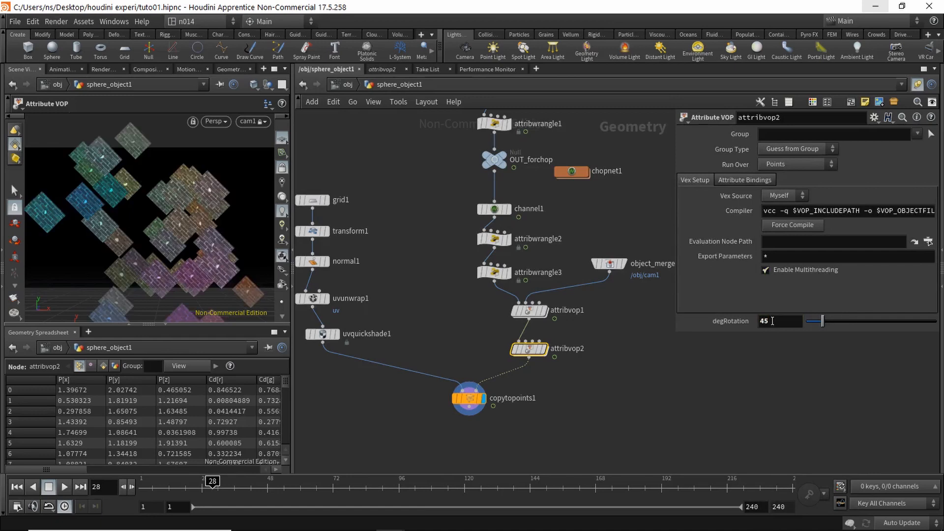
left_click_drag(773, 321, 715, 322)
type("90")
key("Return")
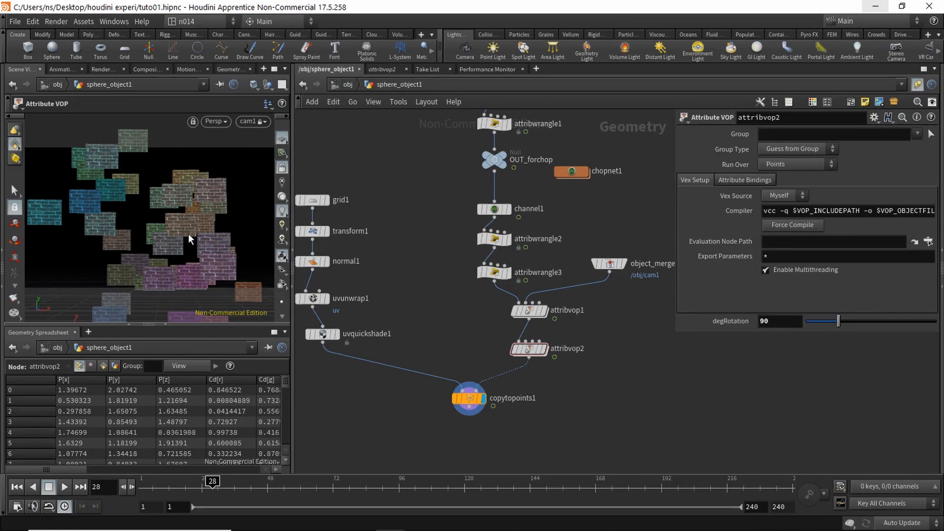
left_click_drag(222, 221, 177, 227, "alt")
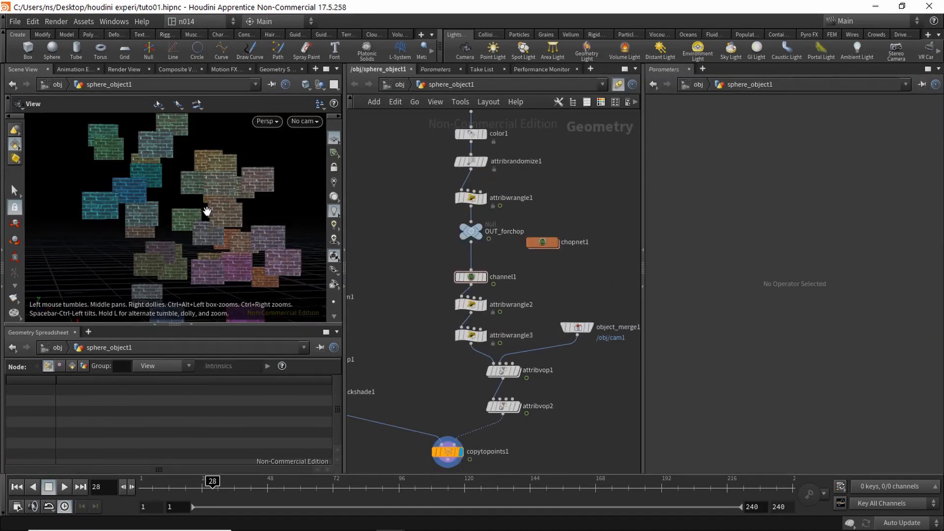
mouse_move(231, 217)
middle_mouse_down()
mouse_move(227, 230)
mouse_move(243, 228)
middle_mouse_up()
right_click_drag(242, 227, 212, 218)
middle_click_drag(210, 221, 198, 225)
right_click_drag(198, 225, 221, 210)
left_click_drag(203, 247, 201, 239)
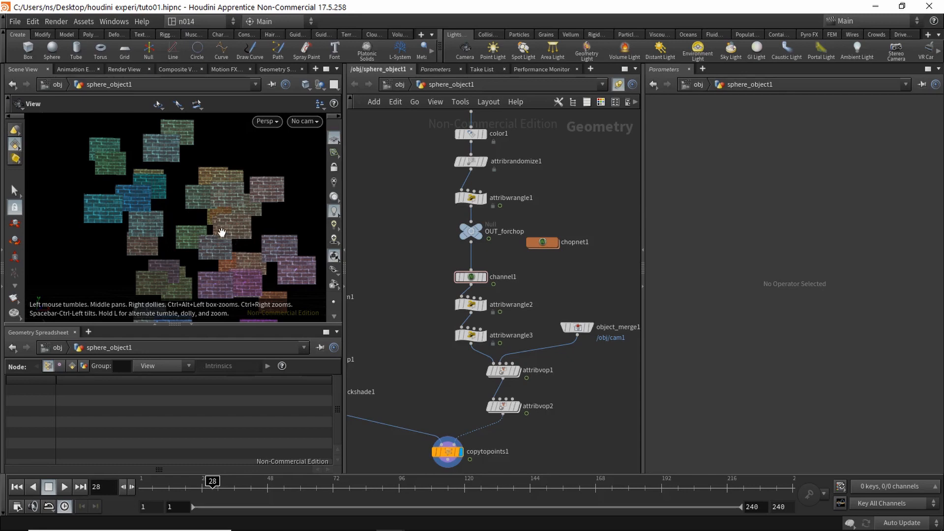
Step: Add an Attribute Create node (attribcreate1) wired from channel1
mouse_move(222, 232)
left_mouse_down()
mouse_move(217, 247)
mouse_move(213, 225)
left_mouse_up()
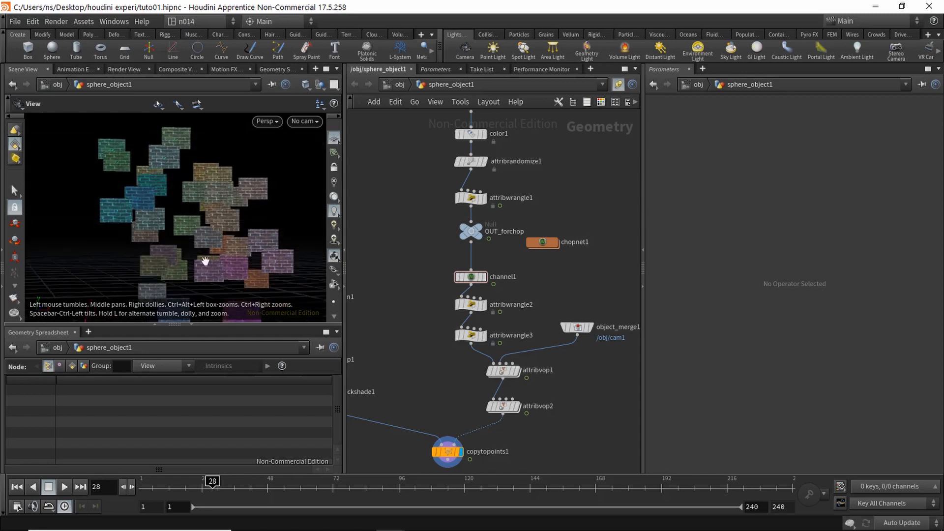
middle_click_drag(590, 292, 522, 309)
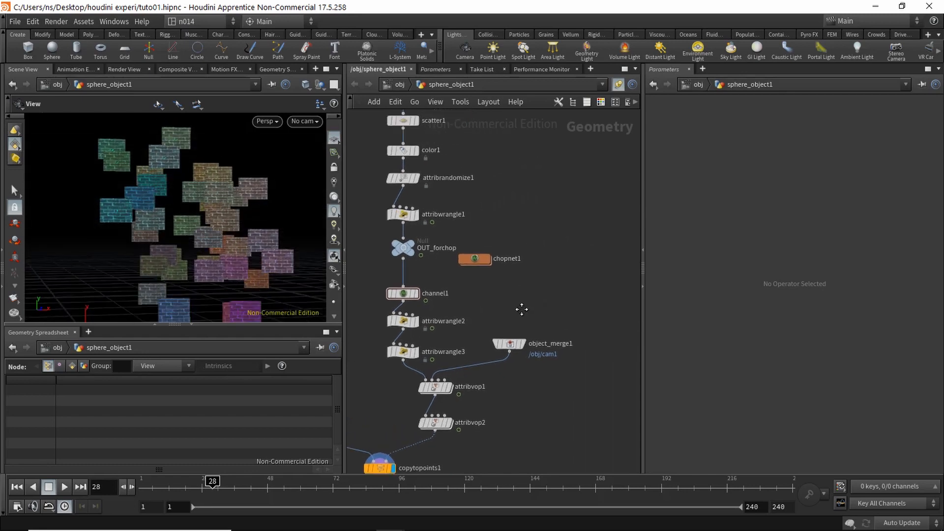
scroll(522, 312, "down", 2)
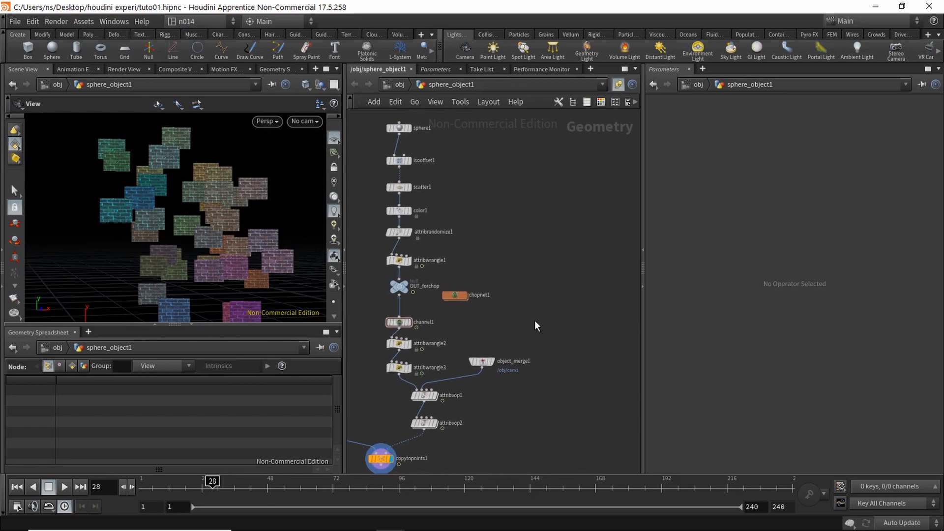
key("Tab")
type("creata")
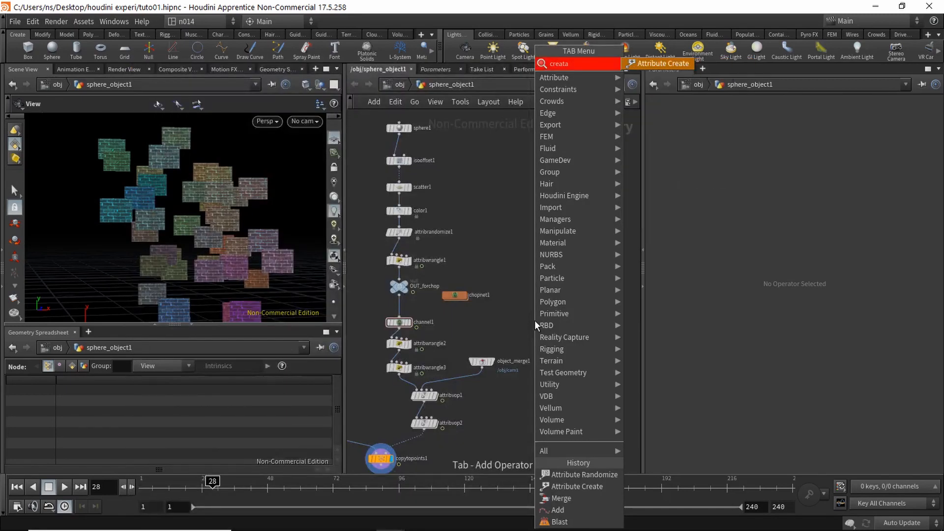
key("Return")
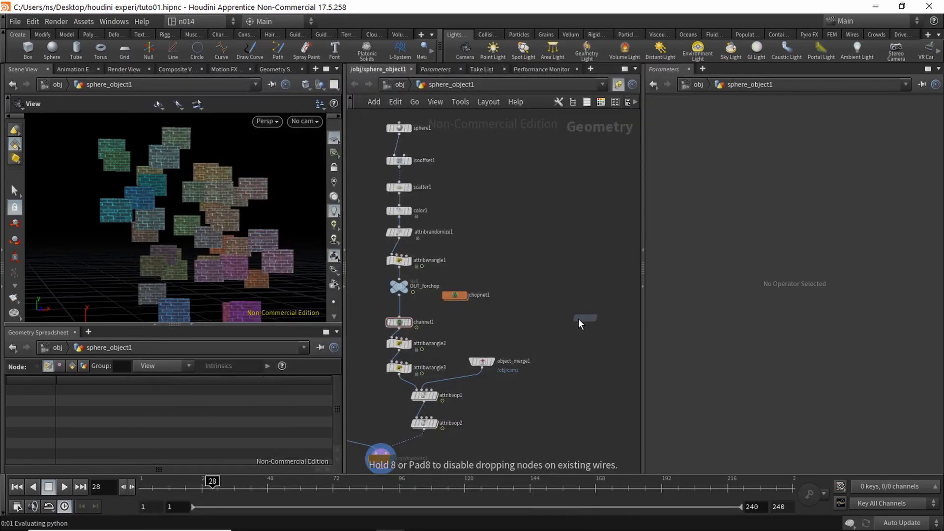
left_click(578, 319)
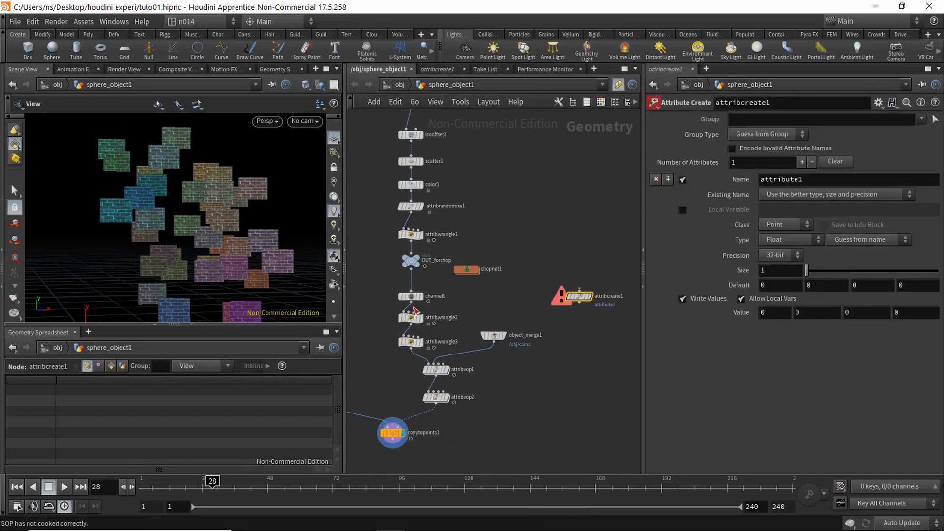
left_click(414, 307)
left_click(578, 291)
left_click_drag(576, 298, 578, 323)
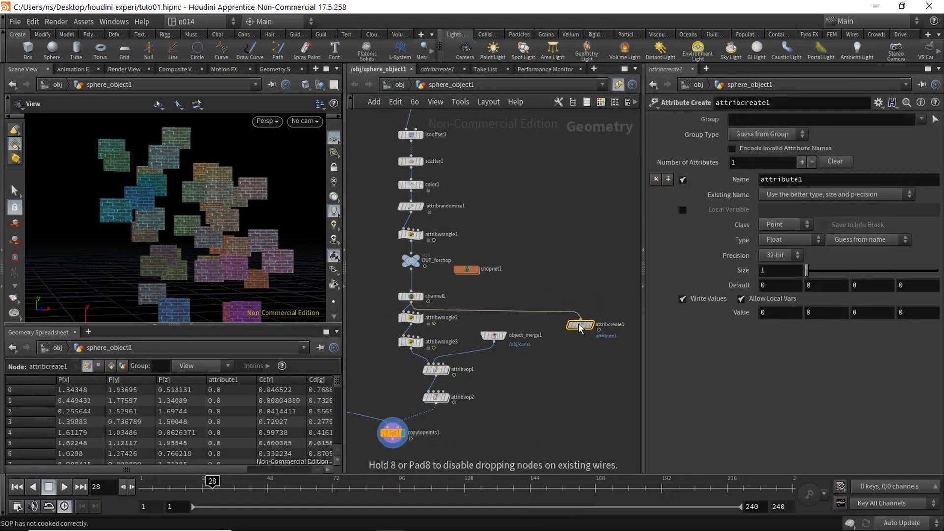
Step: Name the attribute id, make it Integer with value $PT, and display attribcreate1
scroll(526, 305, "up", 4)
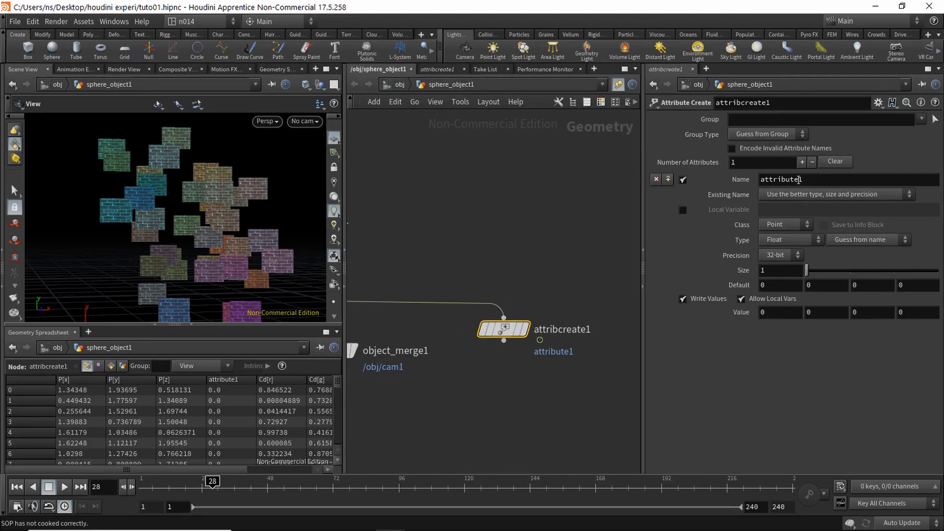
left_click_drag(817, 181, 687, 182)
type("id")
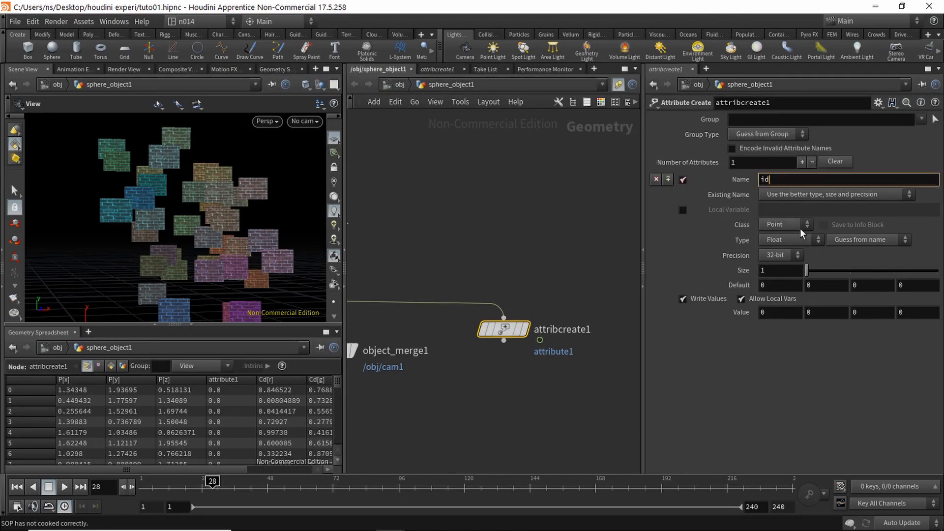
left_click(789, 239)
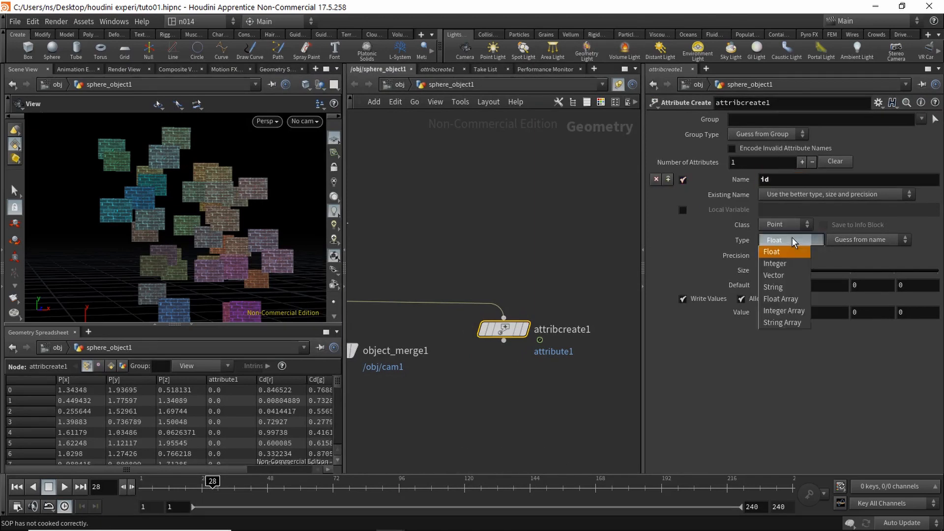
left_click(791, 262)
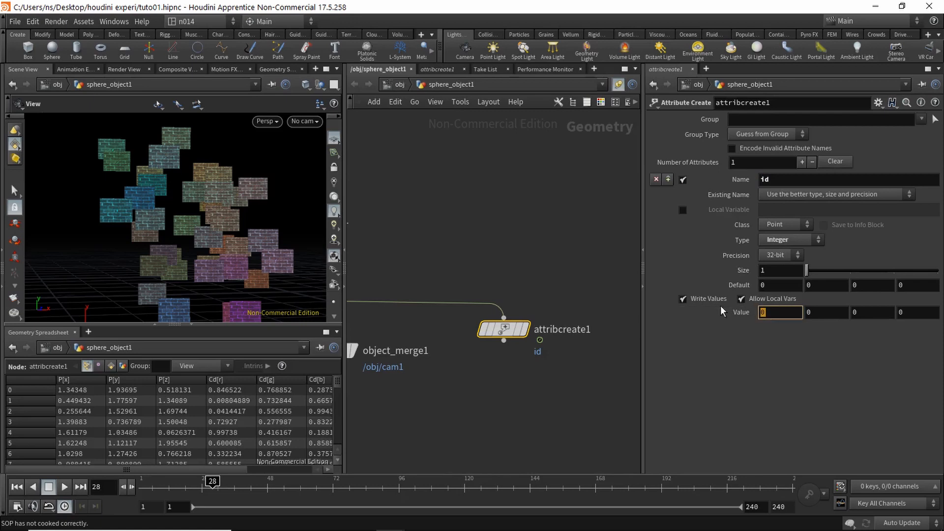
type("$PT")
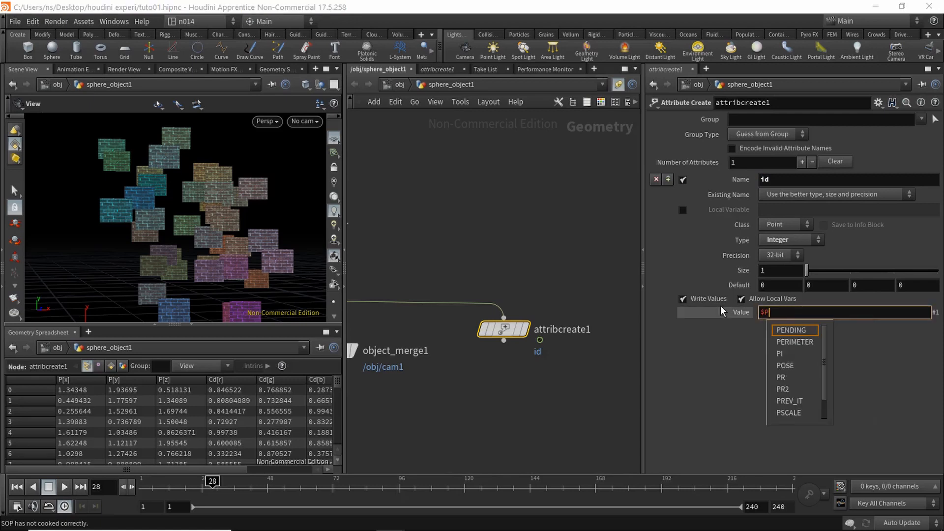
key("Return")
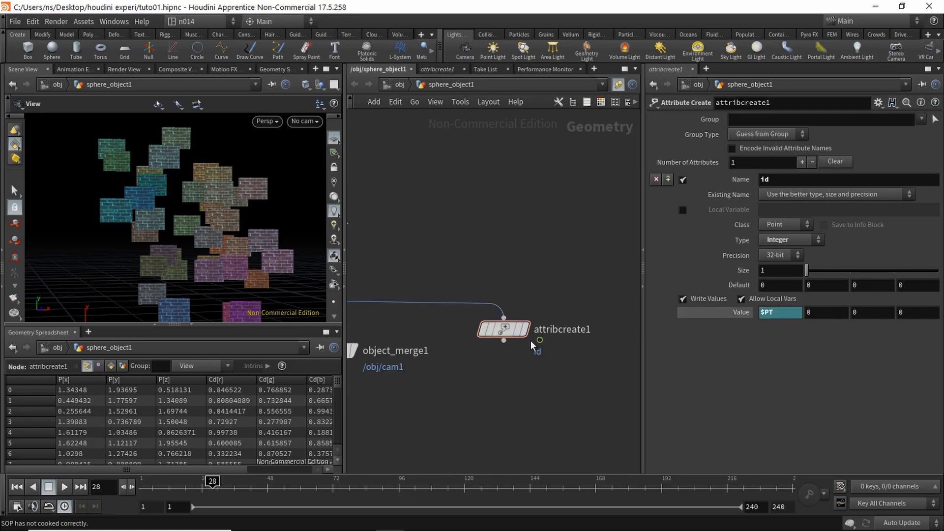
left_click(524, 329)
Step: Add attribrandomize2 below attribcreate1, wired in and set as the displayed node
left_click_drag(190, 471, 284, 473)
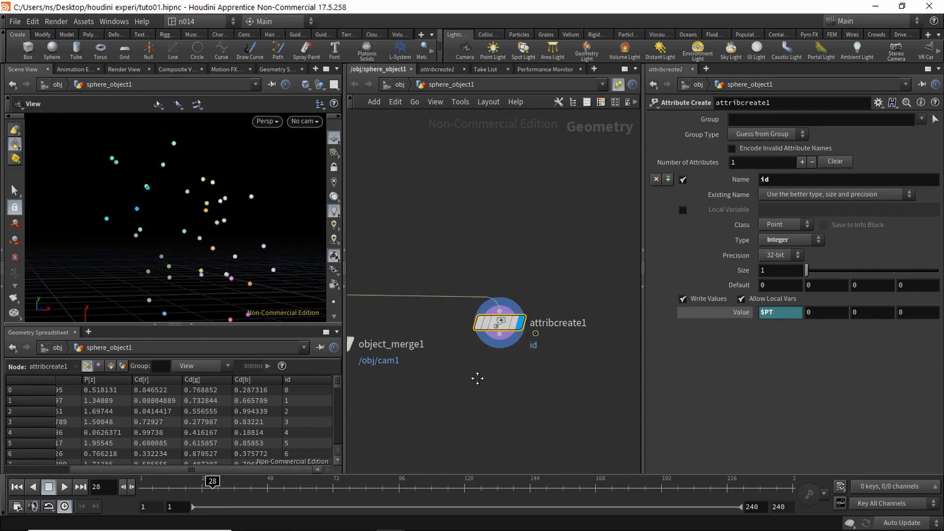
key("Tab")
type("rand")
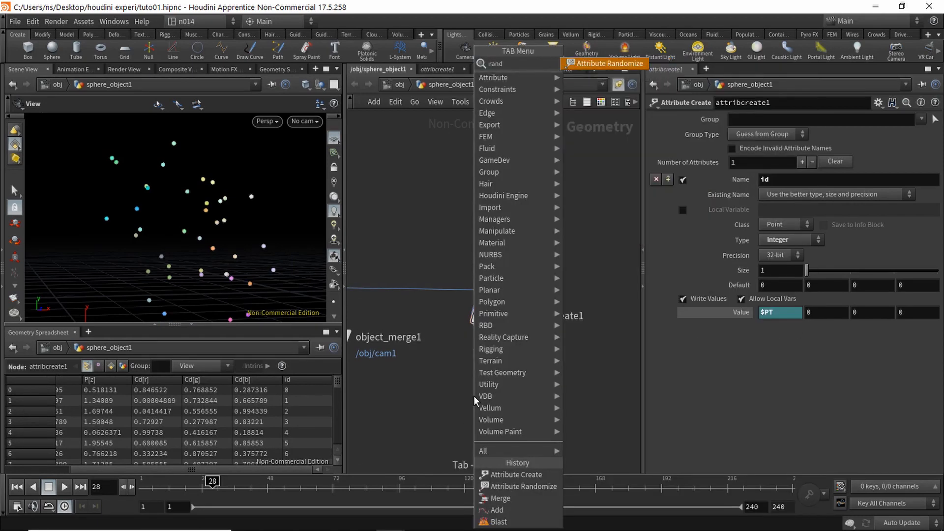
key("Return")
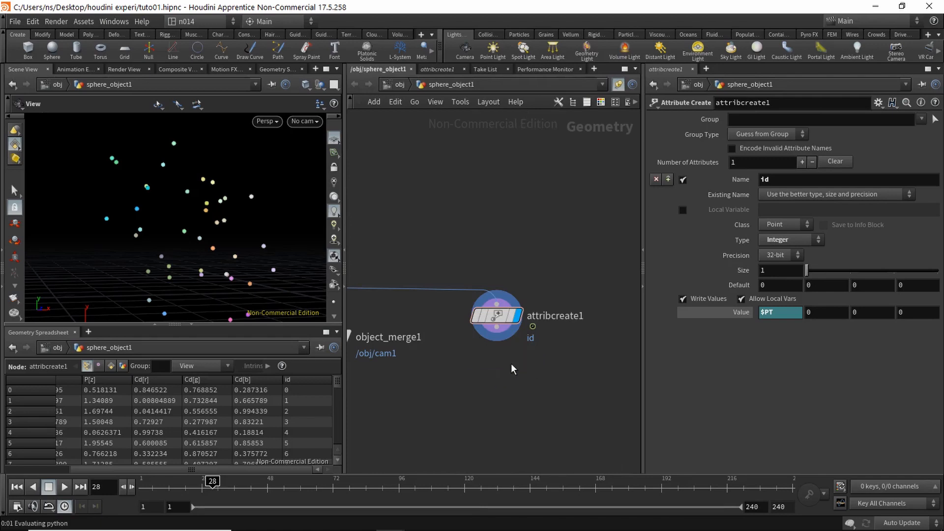
left_click(486, 376)
left_click_drag(498, 329, 498, 379)
left_click(518, 377)
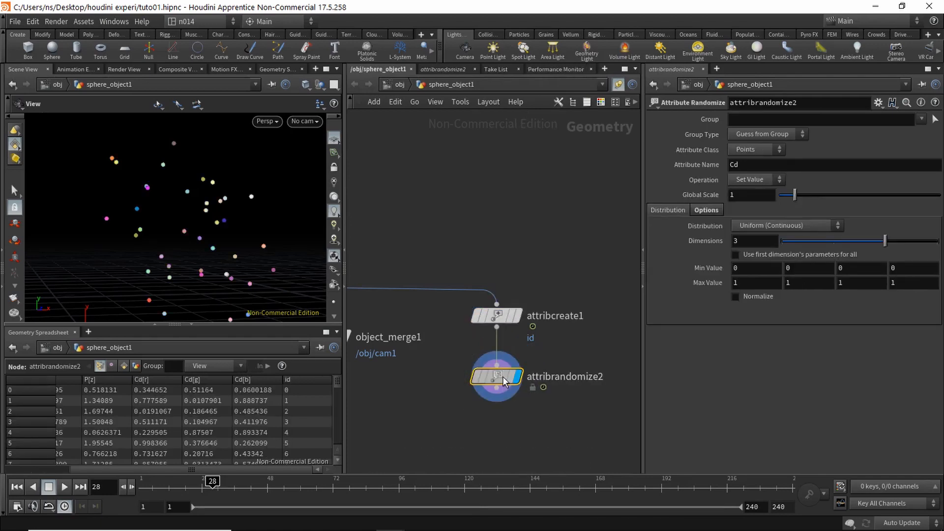
Step: Randomize the id attribute with a Global Scale of 2
left_click_drag(744, 165, 679, 166)
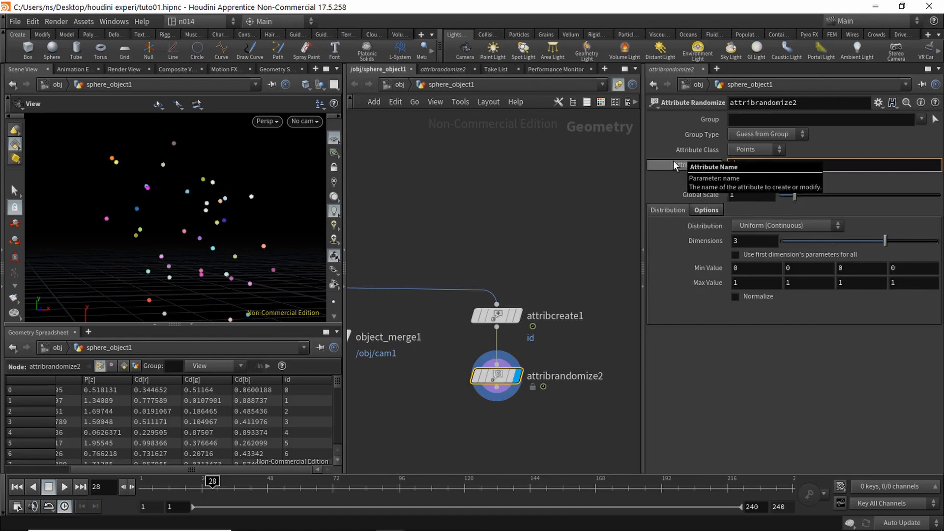
type("id")
key("Return")
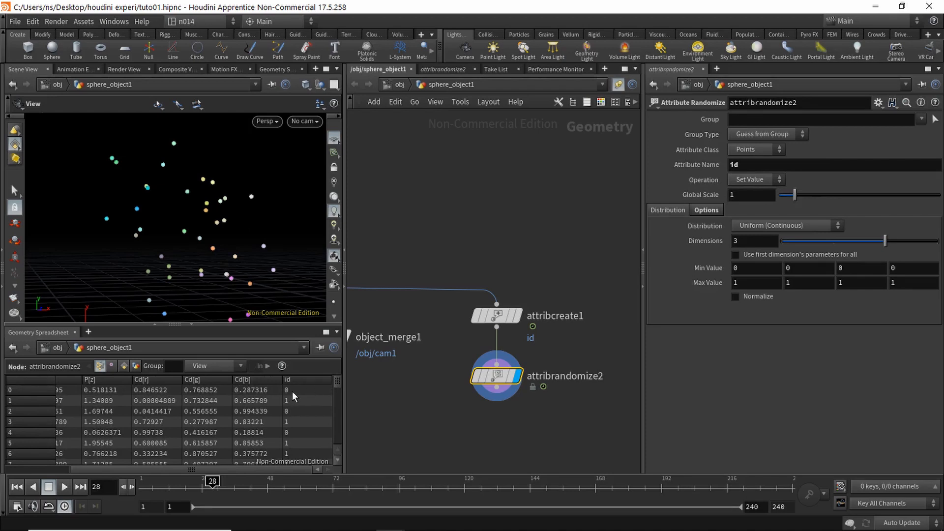
left_click_drag(336, 380, 332, 378)
left_click_drag(736, 195, 713, 194)
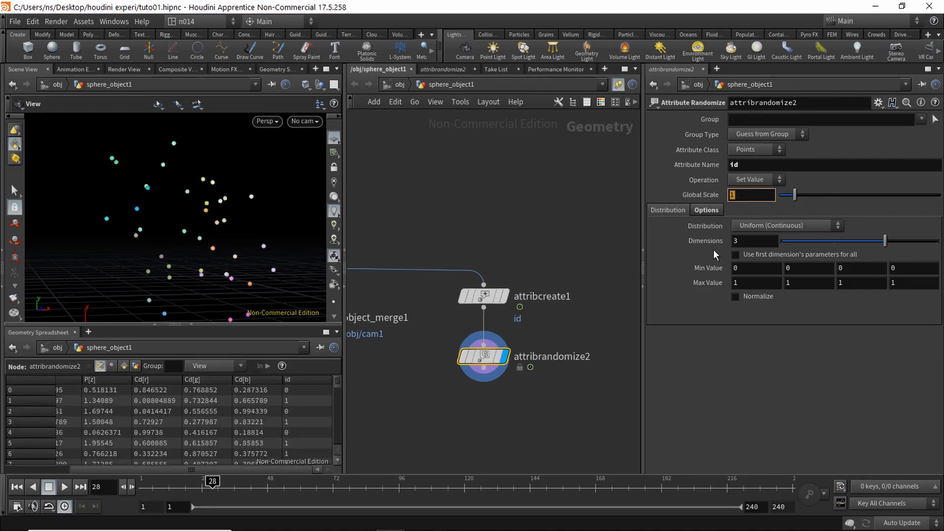
type("2")
key("Return")
Step: Set attribrandomize2's Global Scale back to 1
mouse_move(337, 383)
left_mouse_down()
mouse_move(340, 431)
mouse_move(329, 373)
left_mouse_up()
left_click_drag(334, 385, 333, 401)
scroll(333, 400, "up", 2)
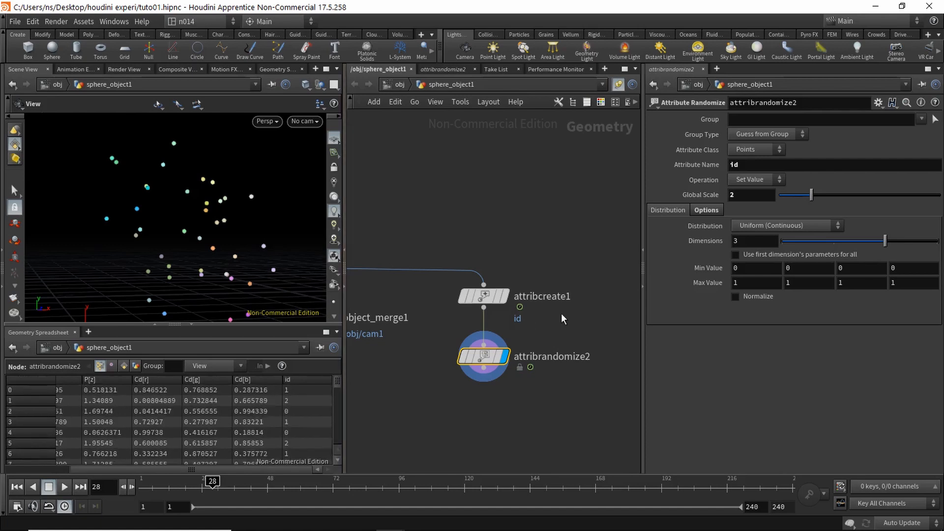
left_click(733, 195)
key("Return")
middle_click_drag(513, 411, 462, 391)
Step: Add a Blast node named blast1 below attribrandomize2, wire it in and display it
key("Tab")
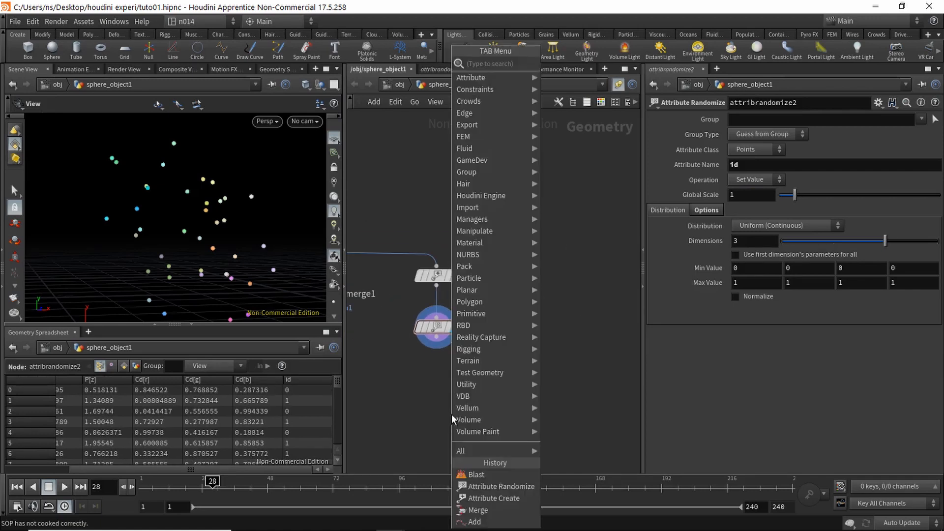
type("blas")
key("Return")
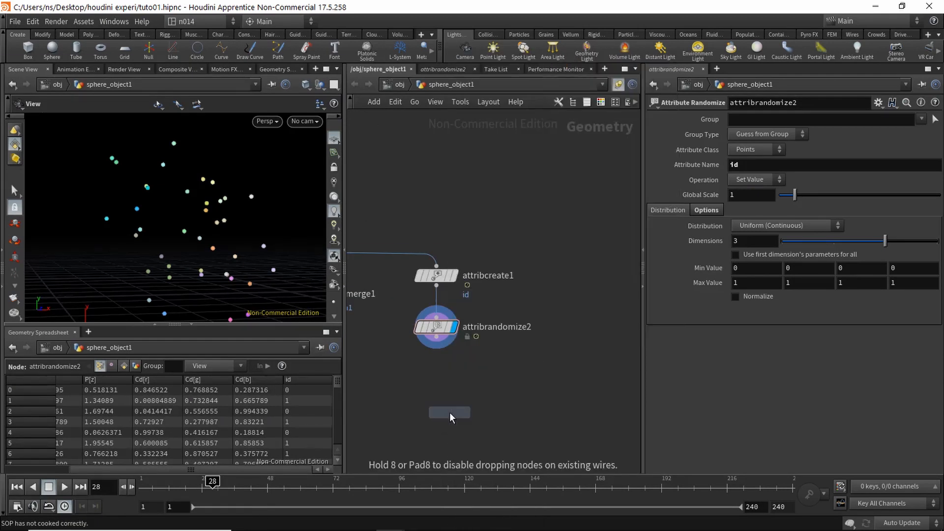
left_click(437, 382)
left_click_drag(438, 339, 438, 372)
left_click(454, 372)
left_click(747, 120)
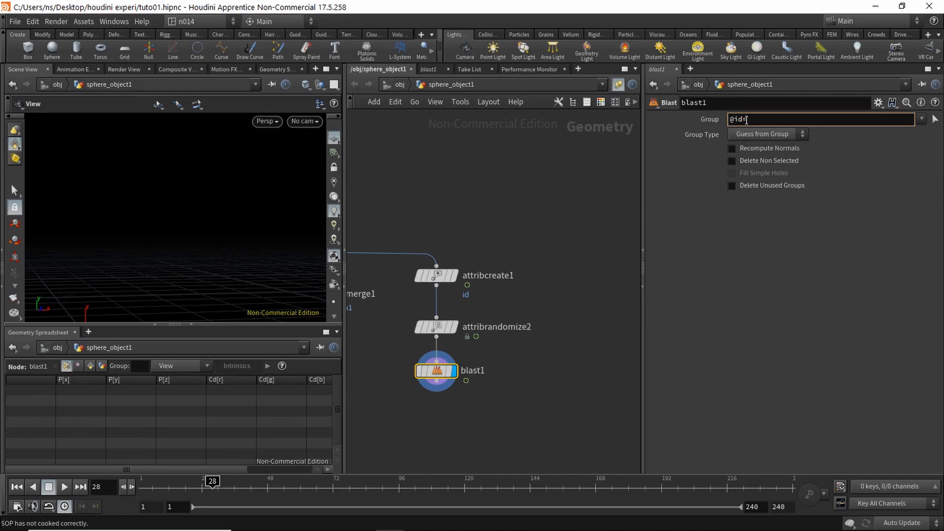
type("0")
key("Return")
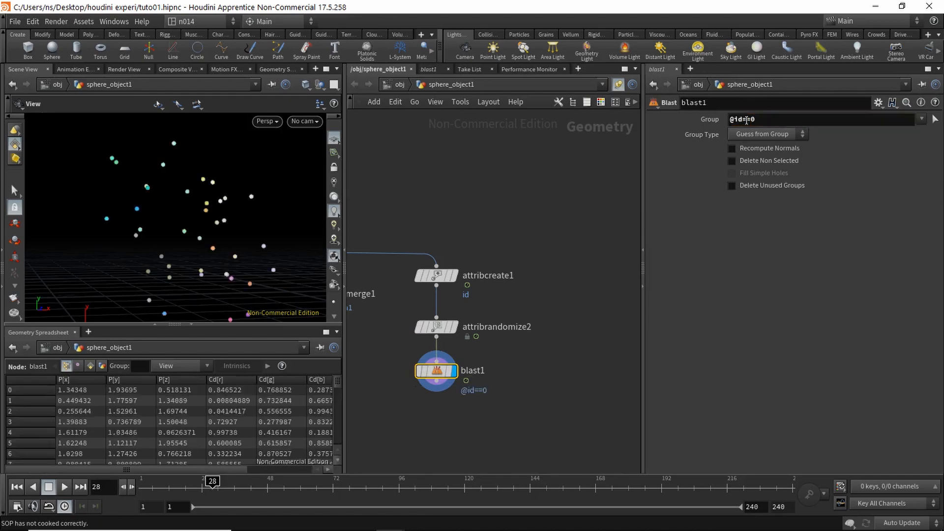
left_click_drag(219, 470, 287, 468)
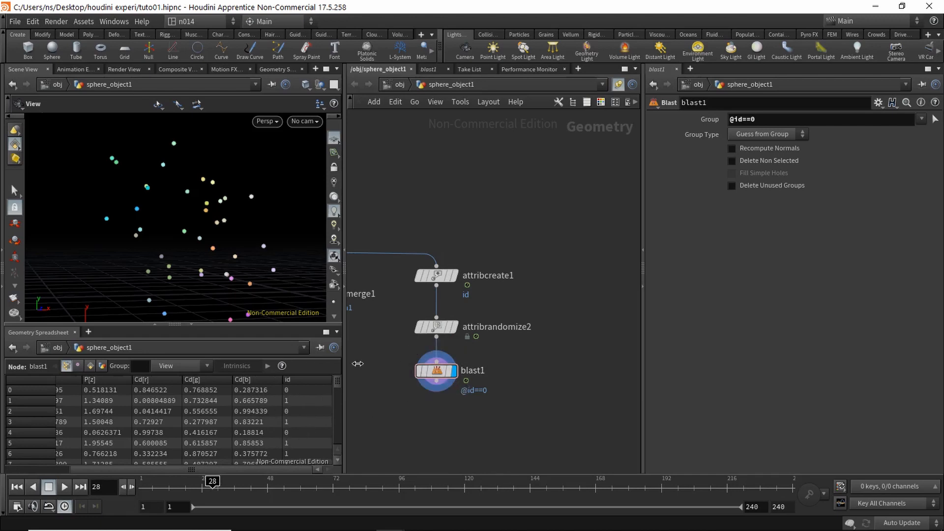
left_click(769, 134)
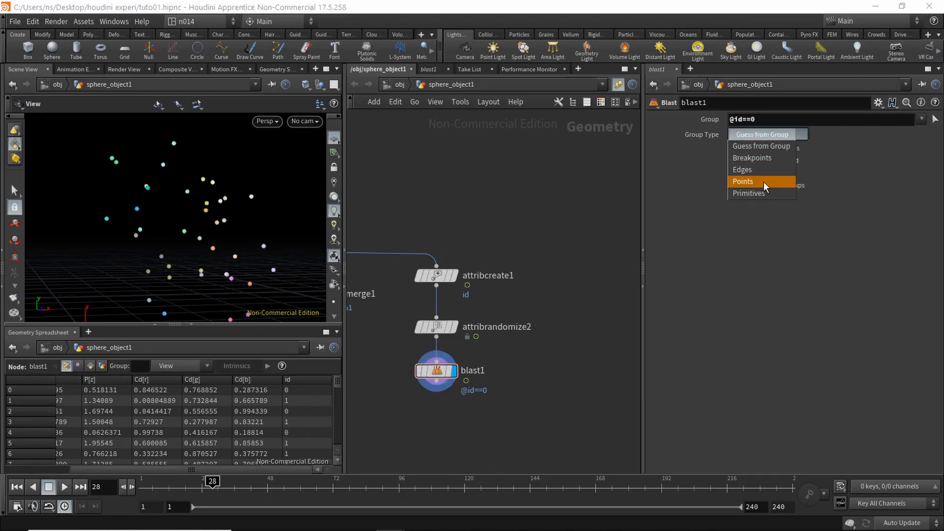
left_click(763, 180)
left_click_drag(435, 379, 414, 386)
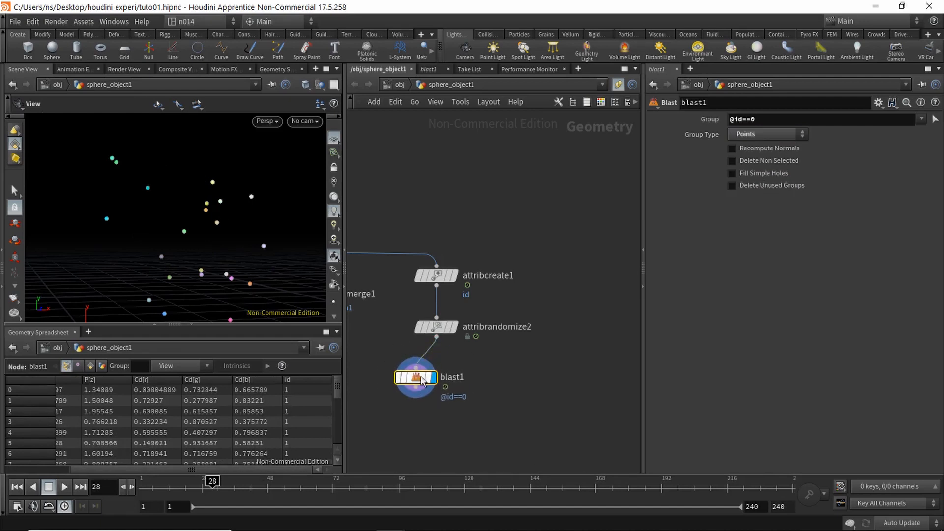
left_click(732, 160)
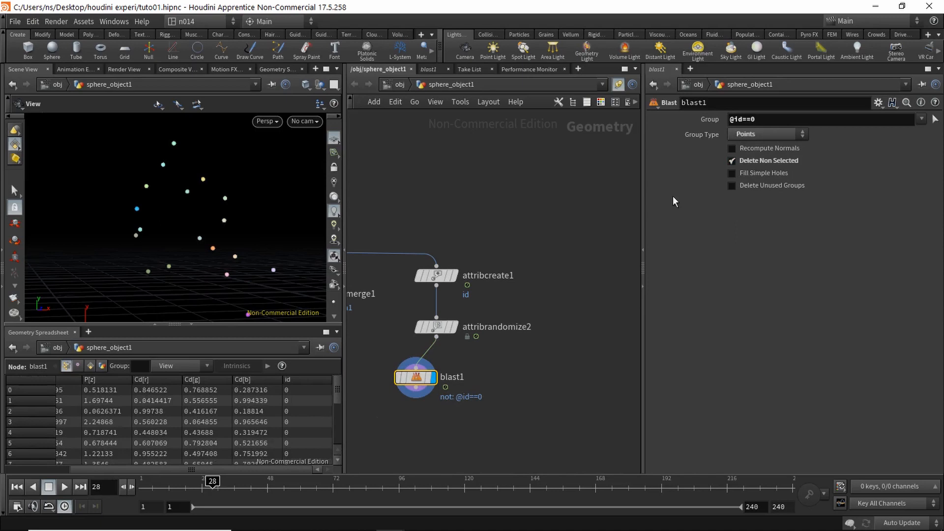
Step: Duplicate blast1 as blast2 with Delete Non Selected unticked, then set the display flag on blast1
left_click_drag(420, 381, 401, 389)
mouse_move(337, 384)
left_mouse_down()
mouse_move(333, 406)
mouse_move(333, 381)
left_mouse_up()
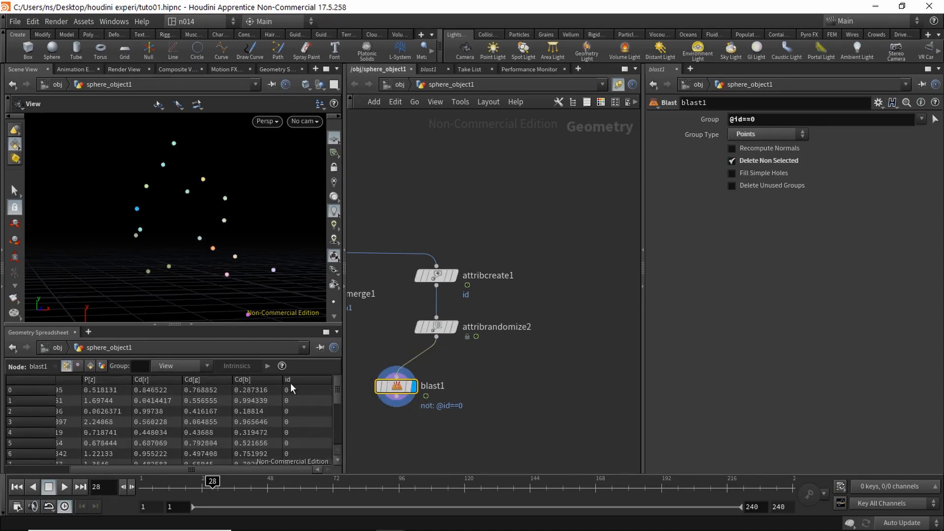
left_click_drag(398, 389, 507, 395, "alt")
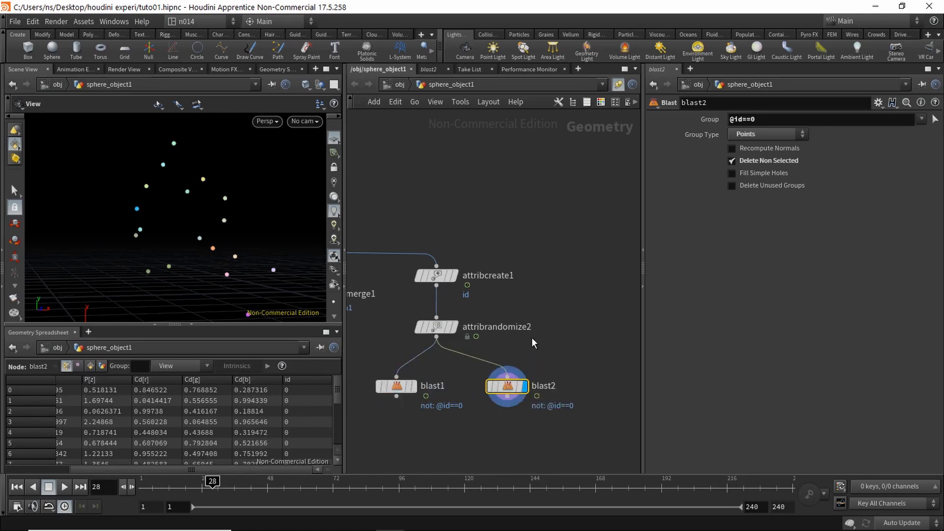
left_click(732, 161)
mouse_move(509, 392)
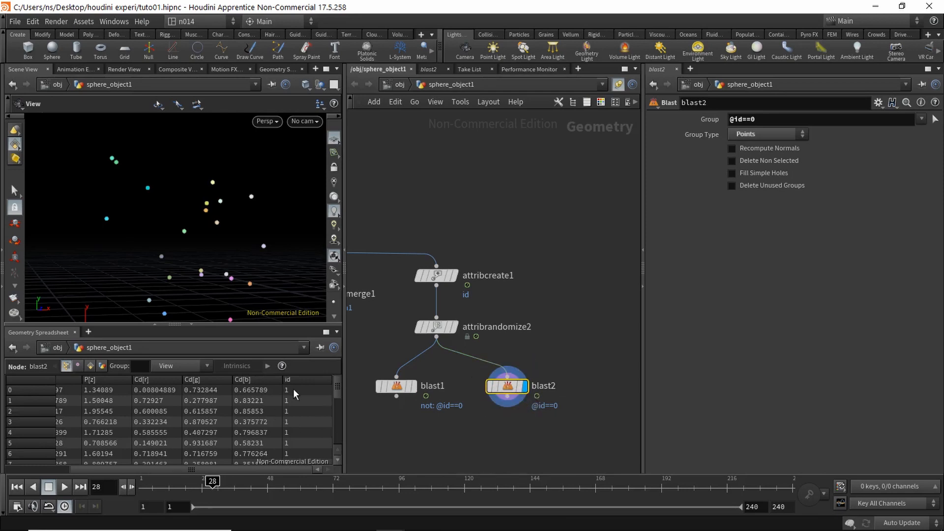
mouse_move(337, 387)
left_mouse_down()
mouse_move(338, 432)
mouse_move(340, 374)
left_mouse_up()
mouse_move(337, 389)
left_mouse_down()
mouse_move(335, 438)
mouse_move(341, 372)
left_mouse_up()
left_click(422, 426)
middle_click_drag(483, 414, 510, 355)
left_click(425, 332)
mouse_move(433, 392)
middle_mouse_down()
mouse_move(444, 380)
mouse_move(450, 392)
middle_mouse_up()
left_click(454, 327)
Step: Add an Add node under blast1 with Polygons set to By Group, linking the id 0 points into lines
key("Tab")
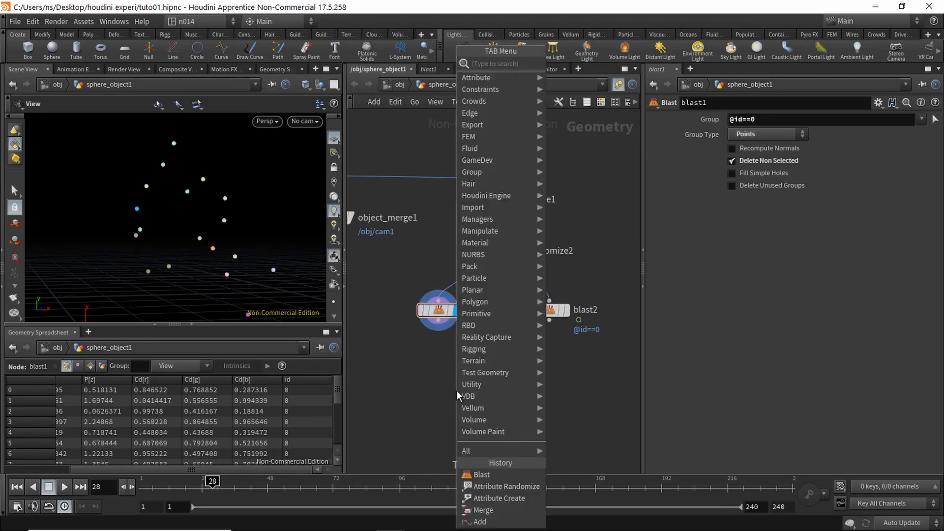
type("add")
key("Return")
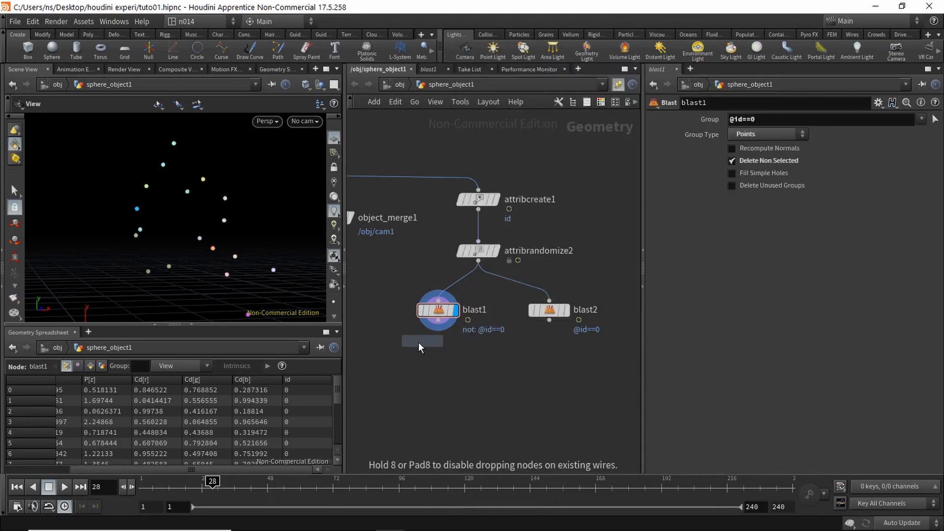
left_click(439, 370)
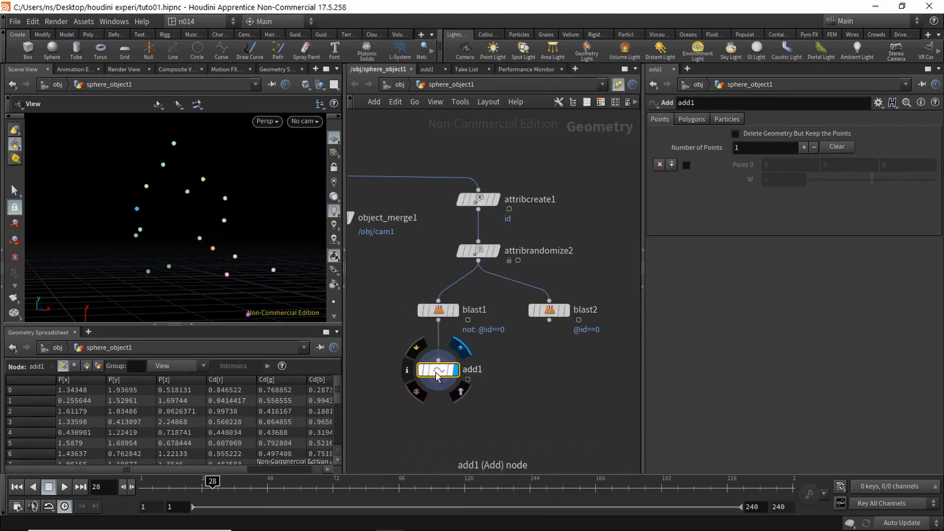
left_click(692, 119)
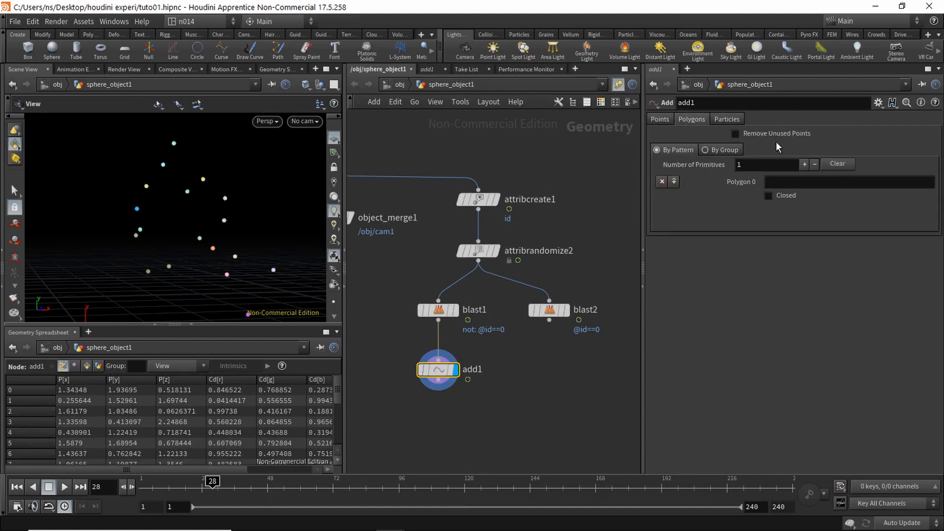
left_click(717, 148)
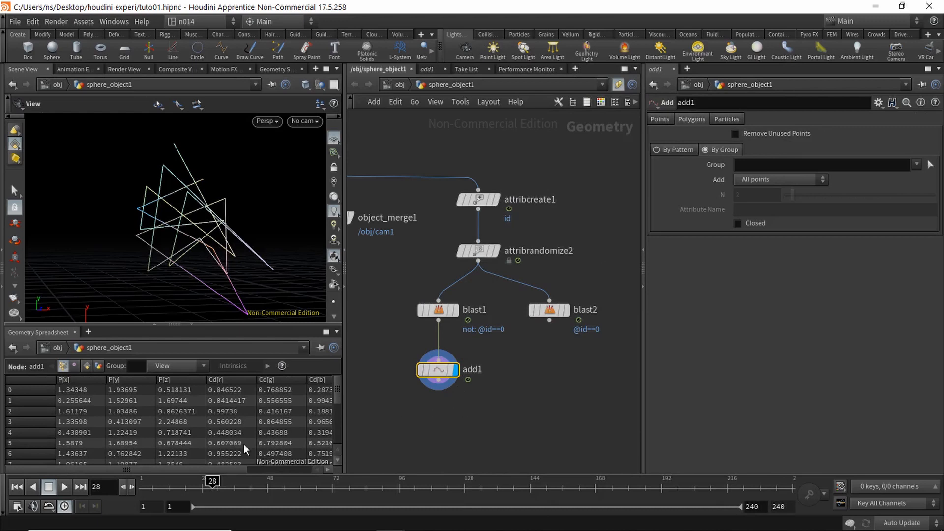
mouse_move(263, 219)
left_mouse_down()
mouse_move(238, 259)
mouse_move(261, 217)
mouse_move(255, 206)
mouse_move(246, 255)
mouse_move(266, 210)
mouse_move(250, 236)
mouse_move(256, 219)
left_mouse_up()
middle_click_drag(255, 219, 257, 215)
left_click_drag(561, 313, 571, 313)
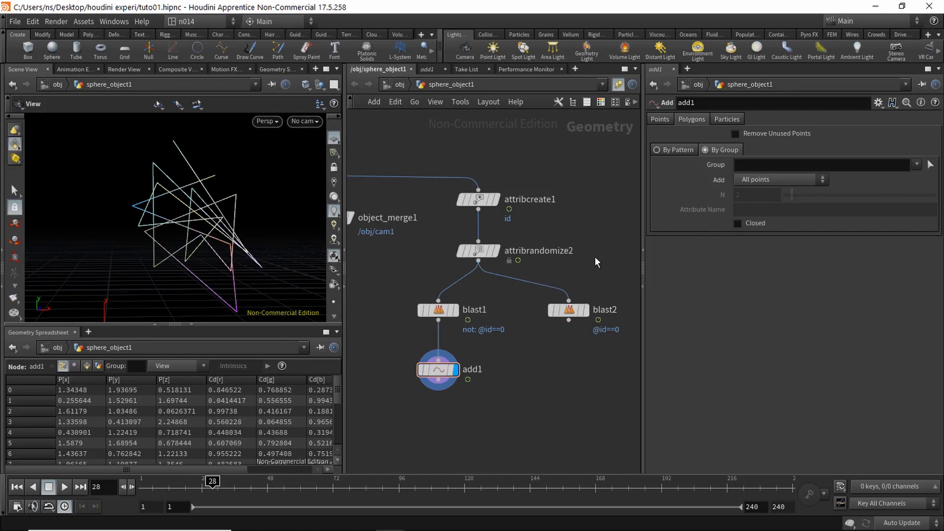
Step: Display blast2's output, then briefly show scatter1's points and orbit around them
scroll(565, 290, "down", 5)
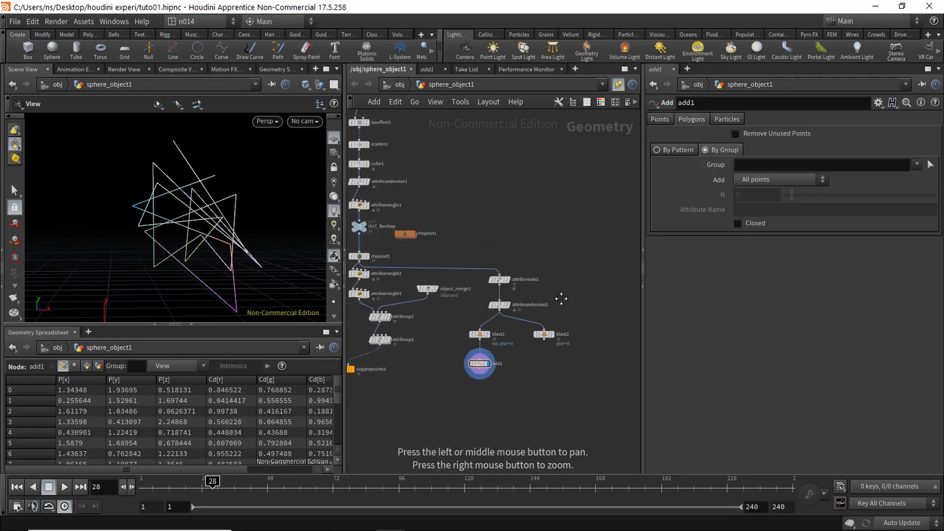
left_click_drag(549, 295, 563, 294)
mouse_move(580, 378)
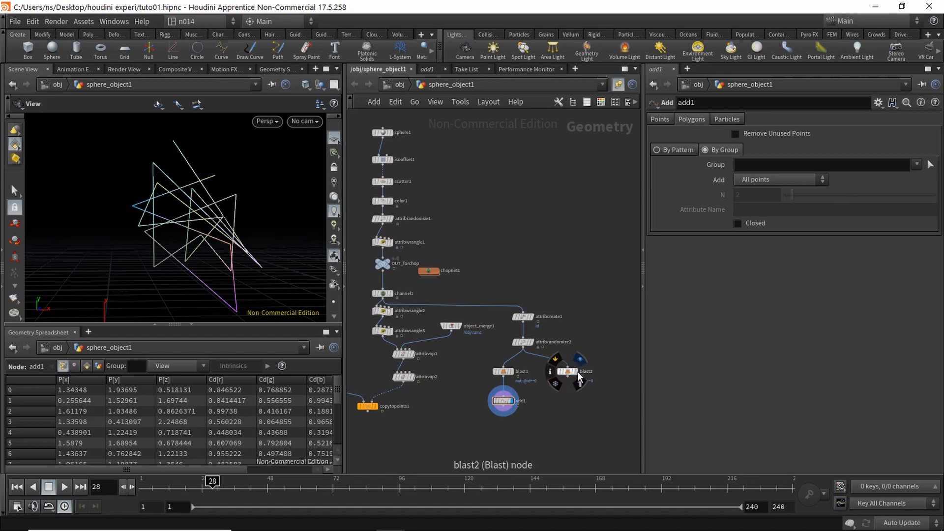
left_click(580, 360)
left_click_drag(507, 287, 566, 255)
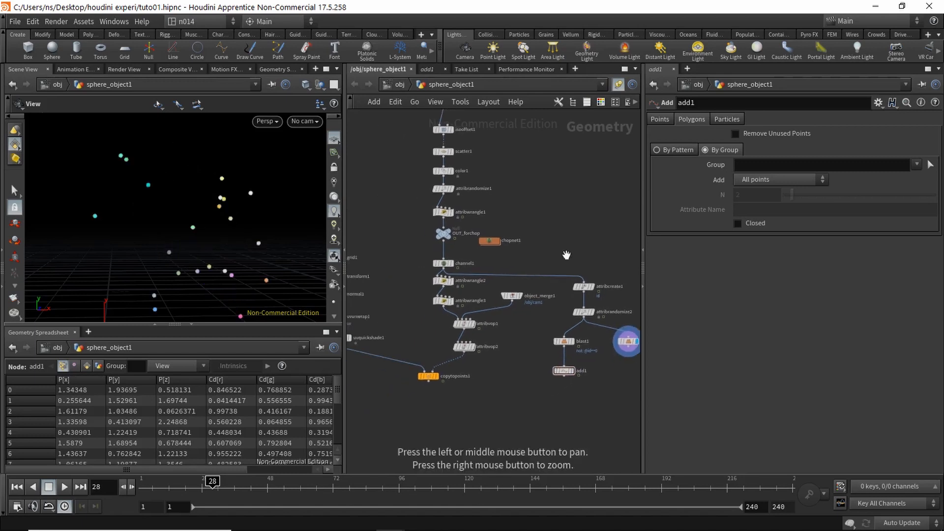
scroll(549, 241, "up", 5)
left_click_drag(516, 234, 574, 308)
left_click_drag(530, 250, 541, 325)
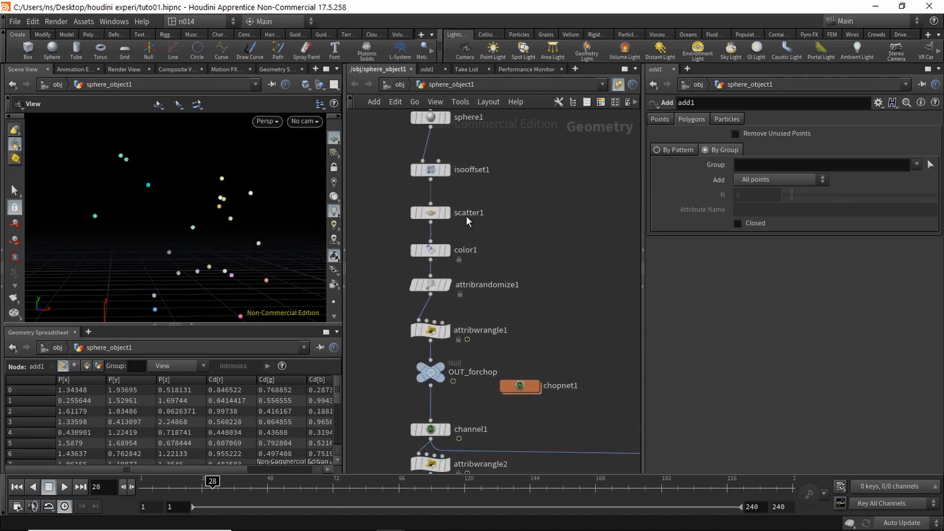
left_click(446, 213)
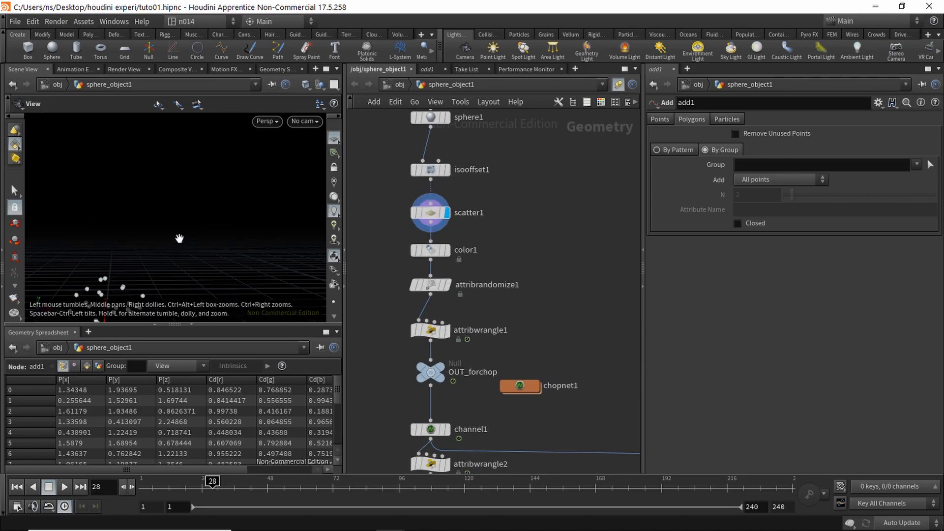
left_click_drag(179, 238, 180, 211)
right_click_drag(180, 211, 181, 194, "alt")
Step: Display blast2 again and scrub the timeline forward to frame 40
middle_click_drag(627, 334, 530, 220, "alt")
right_click_drag(565, 246, 457, 231, "alt")
left_click(621, 355)
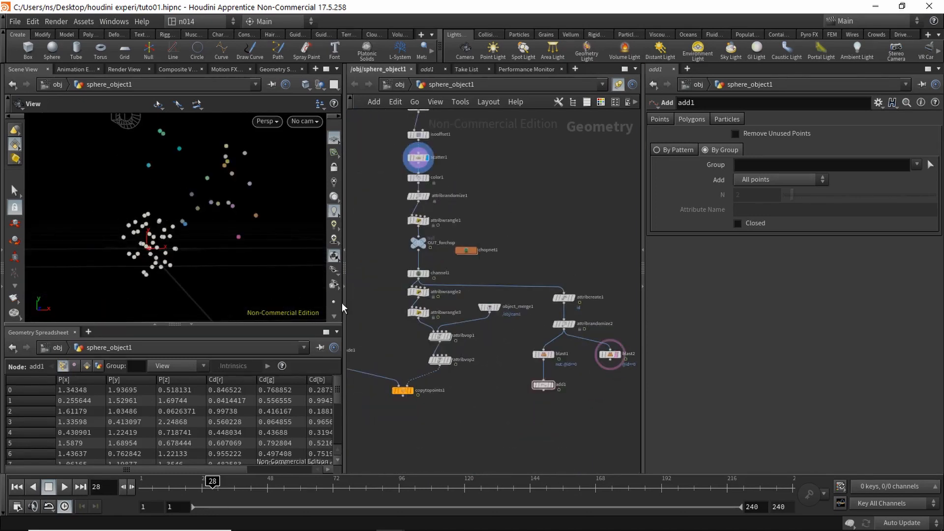
left_click_drag(233, 261, 206, 266)
left_click_drag(158, 487, 202, 487)
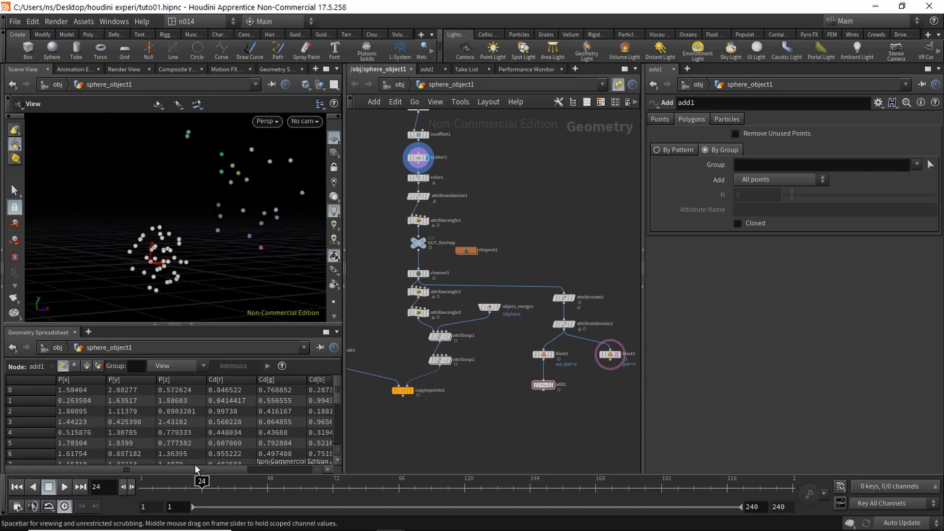
left_click_drag(226, 274, 240, 236)
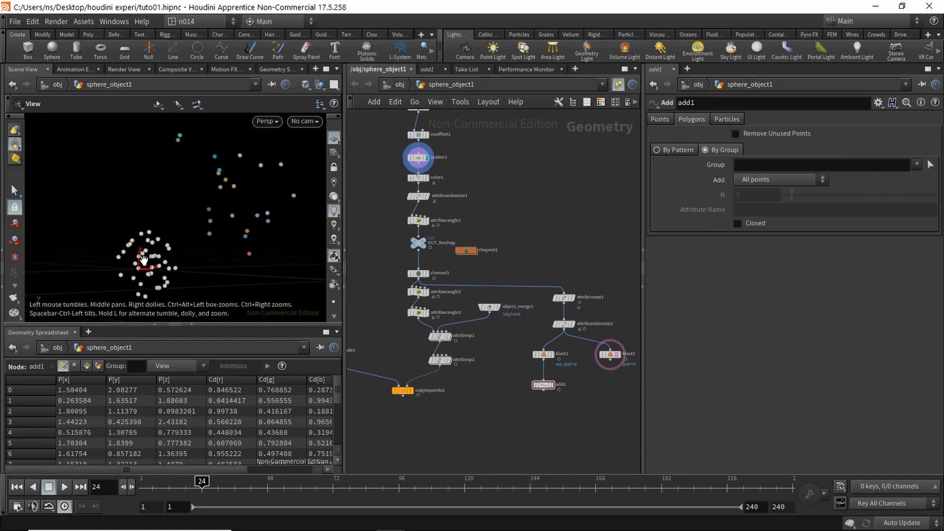
left_click_drag(199, 491, 238, 501)
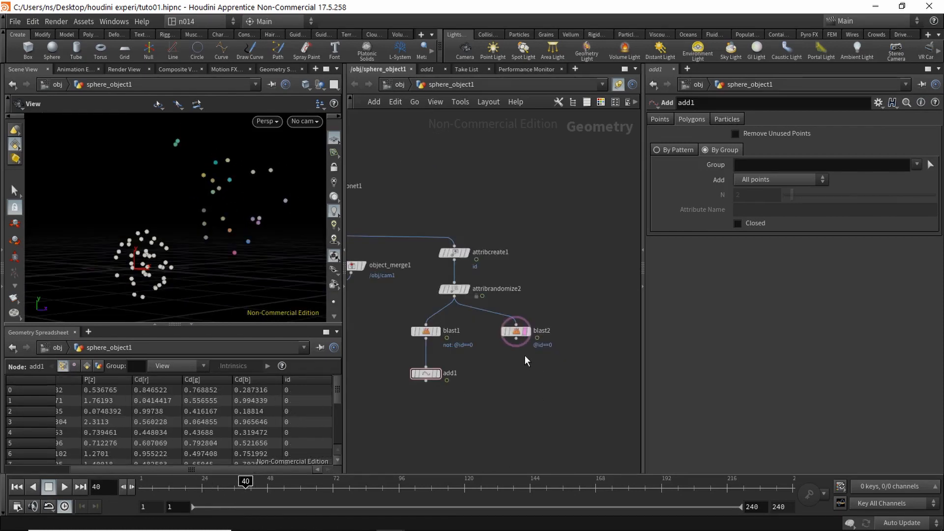
key("Tab")
Step: Add an Attribute Create node, attribcreate2, wired under blast2 and displayed
type("att")
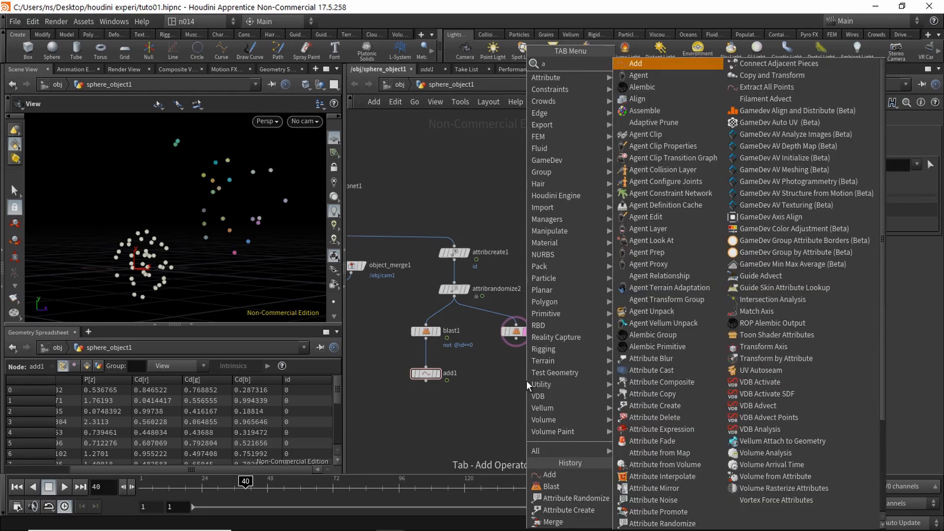
key("BackSpace")
key("BackSpace")
key("BackSpace")
type("create")
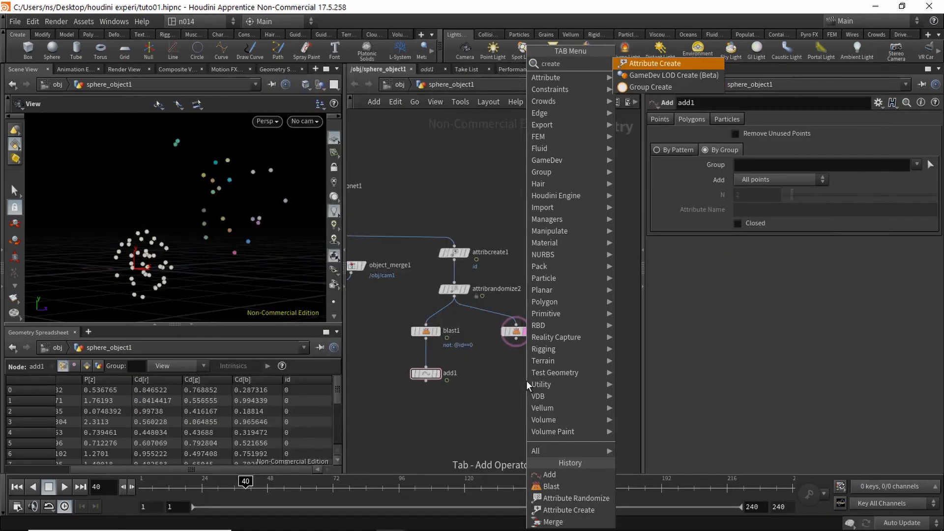
key("Return")
left_click(527, 373)
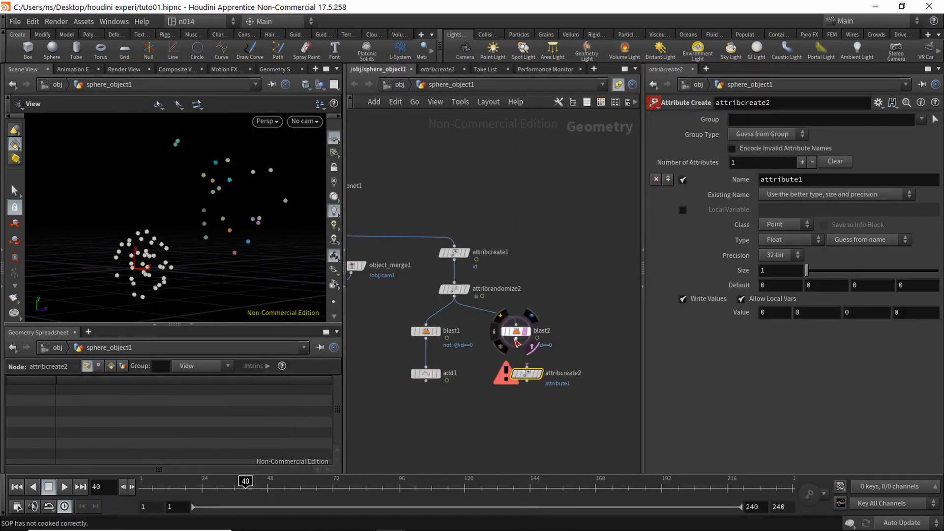
left_click(530, 373)
left_click_drag(529, 373, 520, 385)
left_click(524, 383)
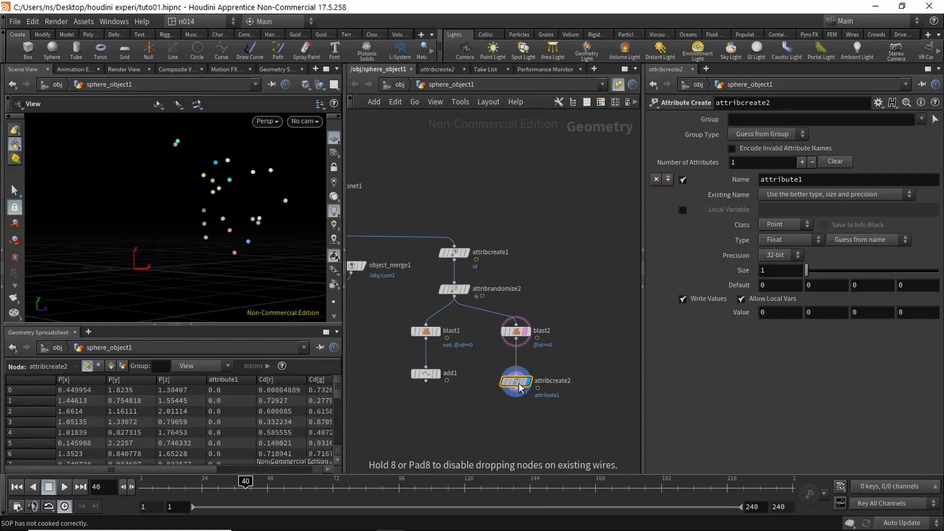
Step: Set attribcreate2's Name to id, Type to Integer and Value to $PT
double_click(811, 178)
type("id")
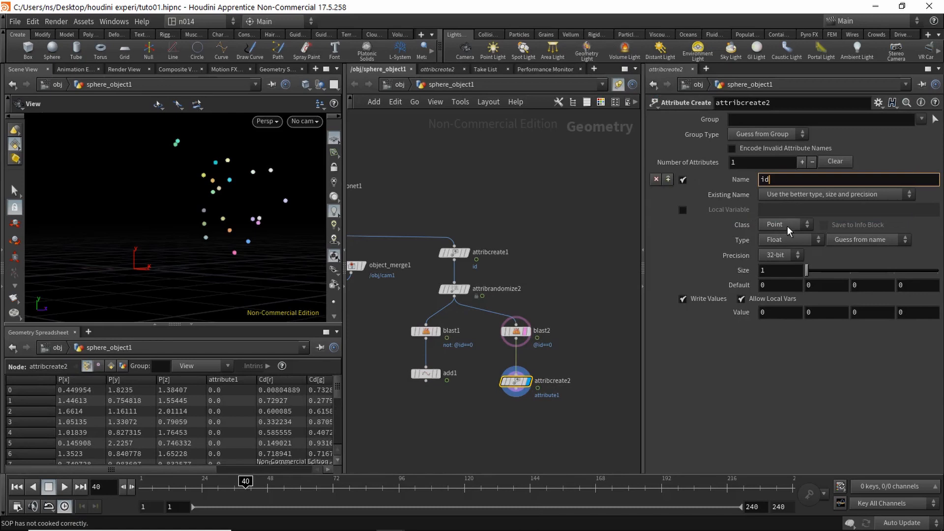
left_click(793, 240)
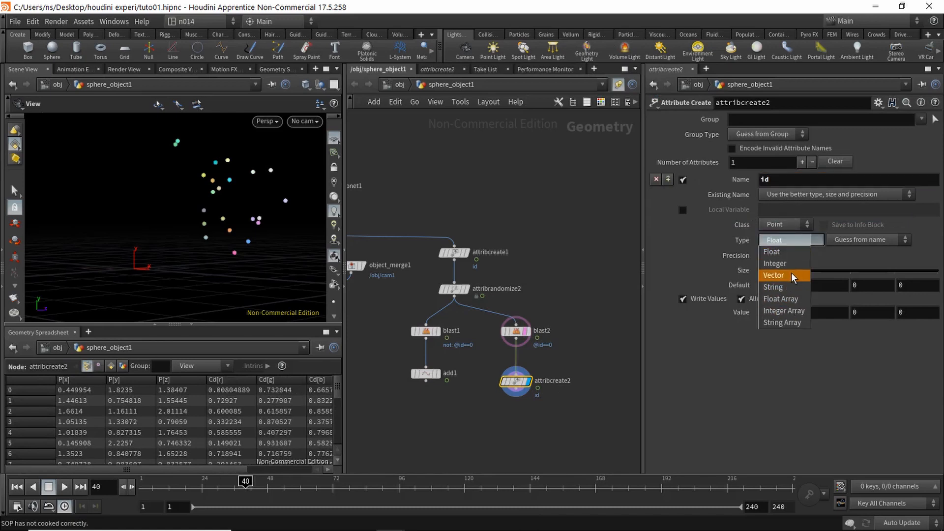
left_click(794, 263)
left_click(777, 312)
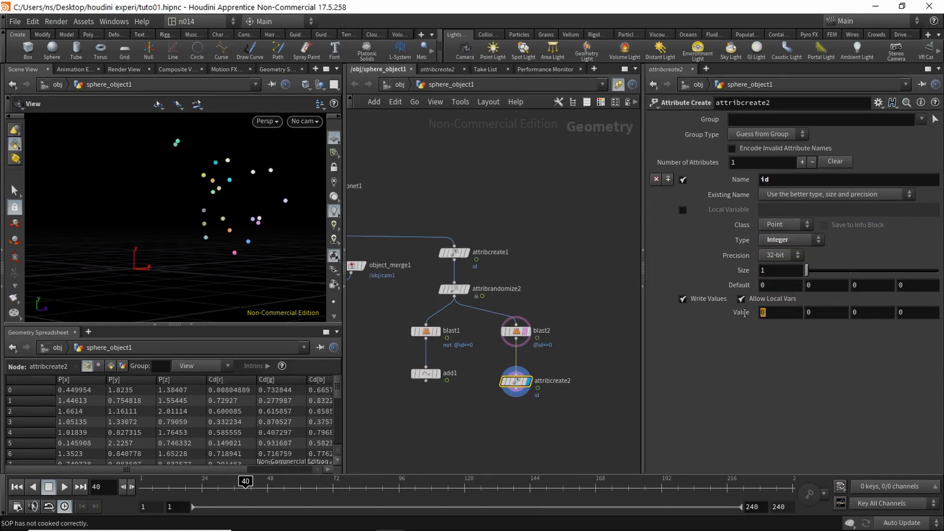
type("$PT")
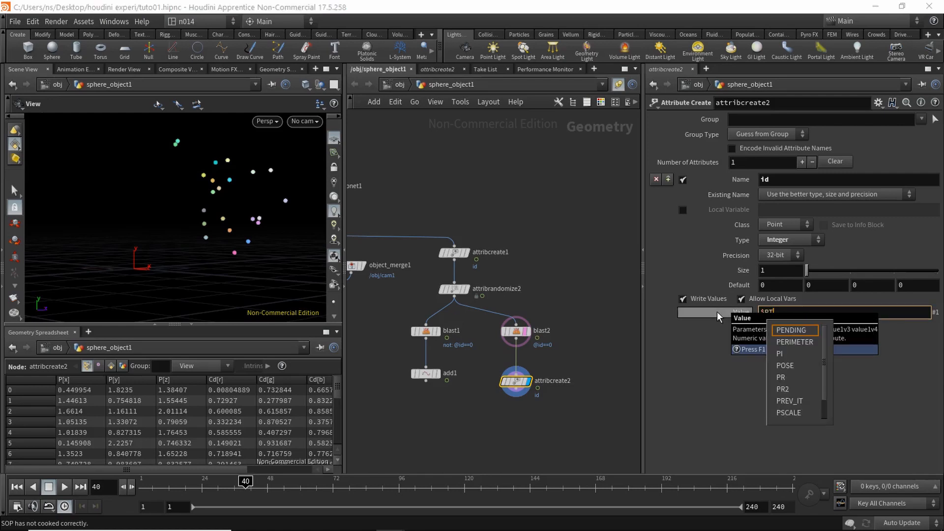
key("Return")
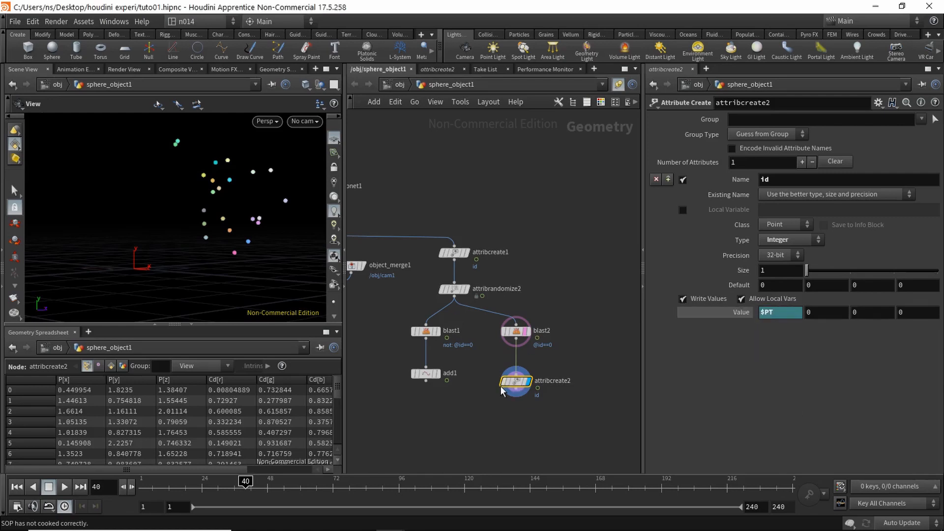
left_click_drag(208, 469, 316, 467)
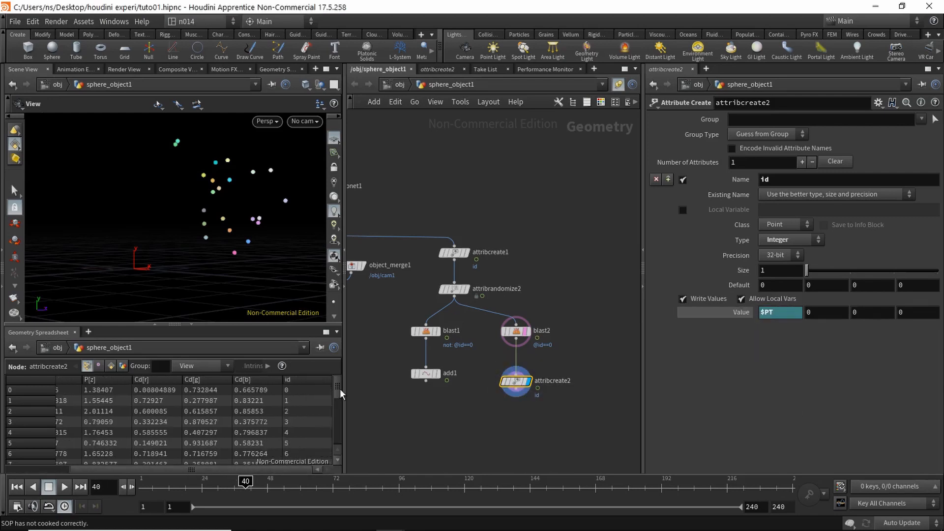
mouse_move(340, 389)
left_mouse_down()
mouse_move(337, 446)
mouse_move(340, 369)
left_mouse_up()
scroll(580, 361, "down", 3)
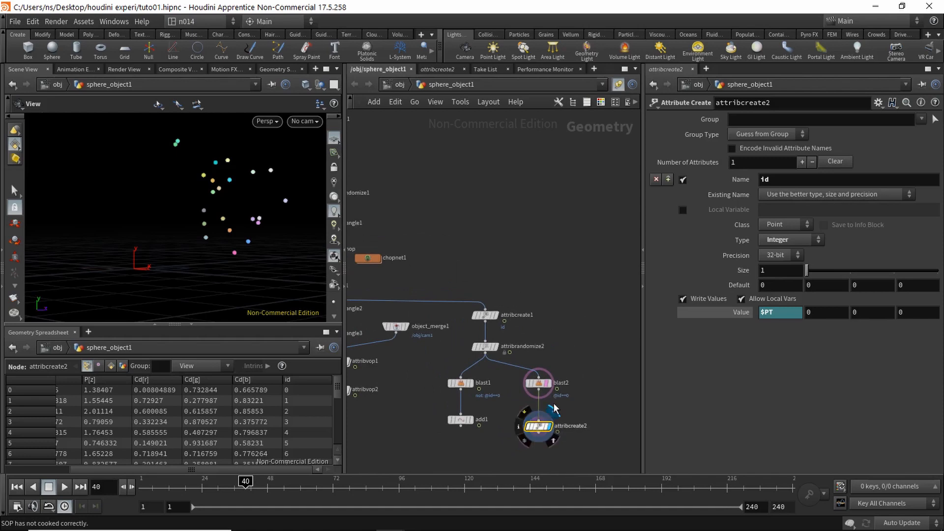
middle_click_drag(579, 336, 568, 306)
scroll(581, 350, "down", 2)
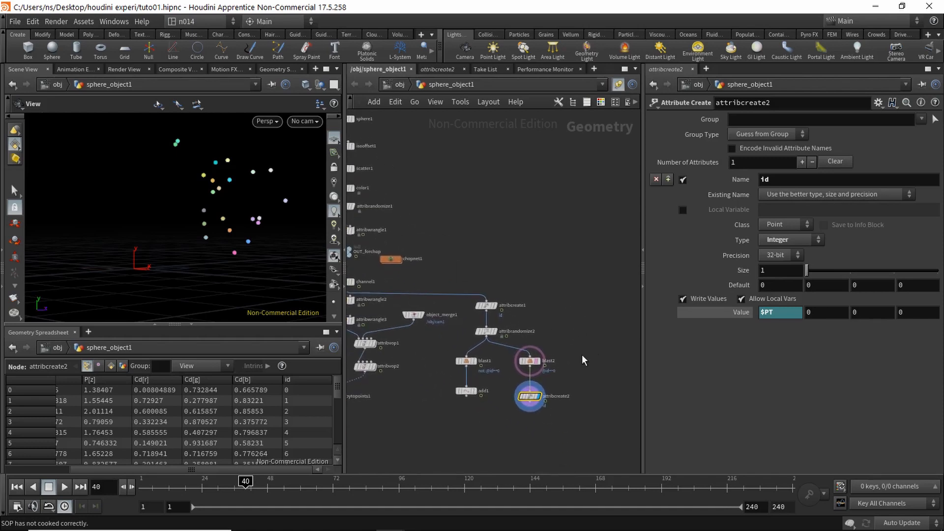
Step: Create merge1 below attribcreate2 and wire both scatter1 and attribcreate2 into it
key("Tab")
type("merge")
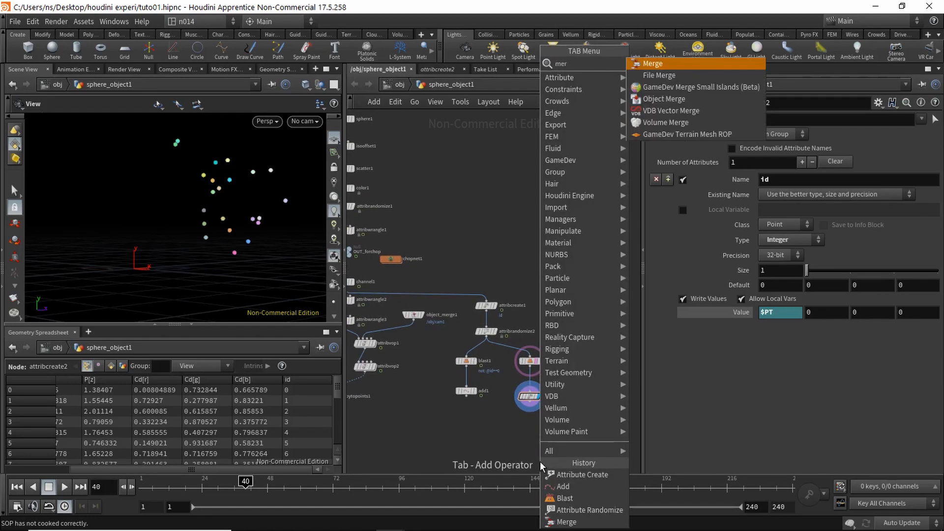
key("Return")
left_click(582, 438)
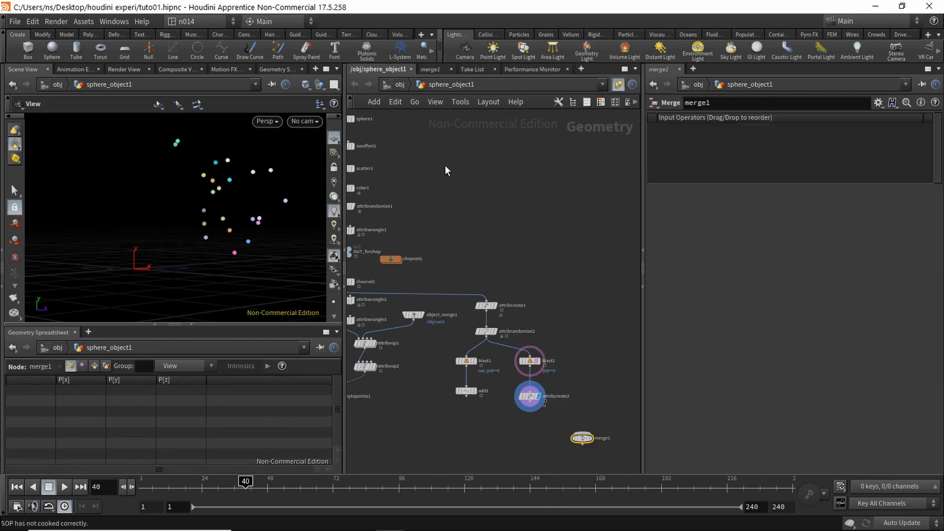
middle_click_drag(466, 235, 424, 245)
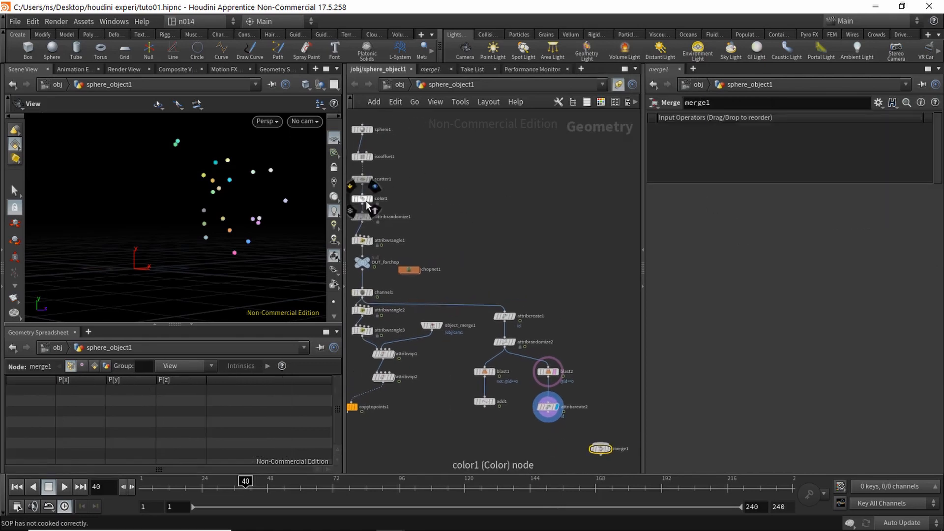
left_click(362, 185)
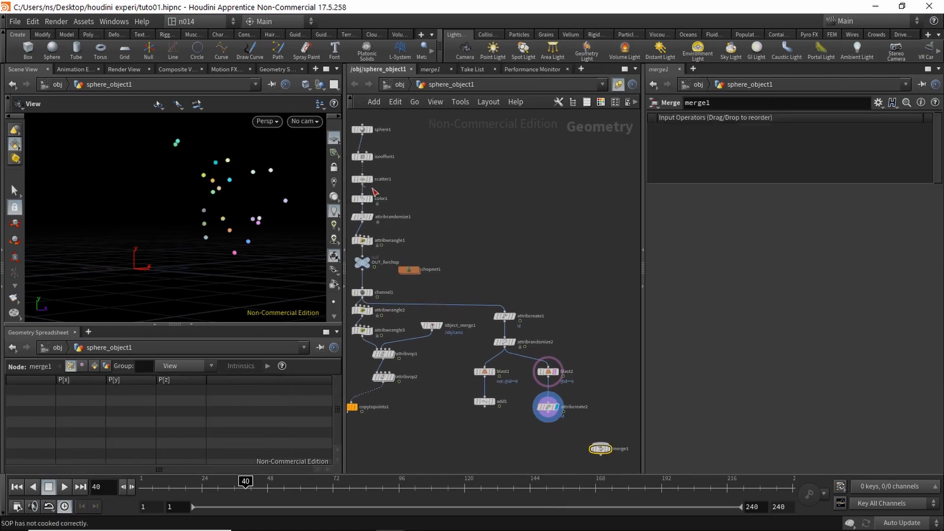
left_click(600, 444)
middle_click_drag(566, 449, 541, 383)
scroll(541, 382, "up", 3)
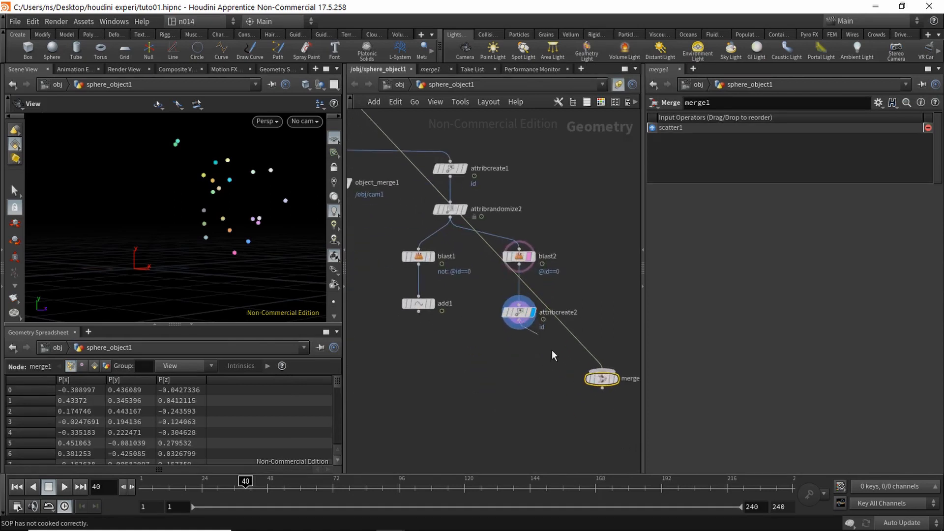
left_click(601, 370)
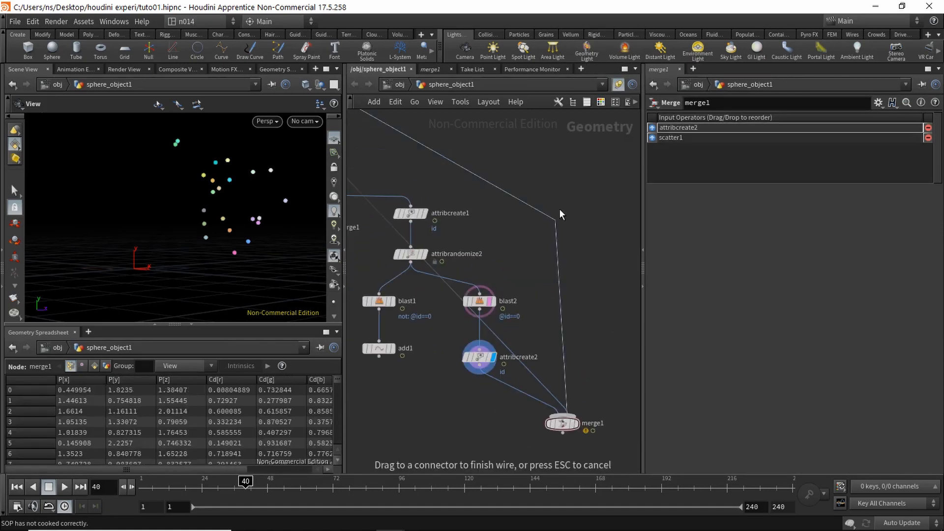
left_click_drag(559, 209, 572, 164)
mouse_move(583, 196)
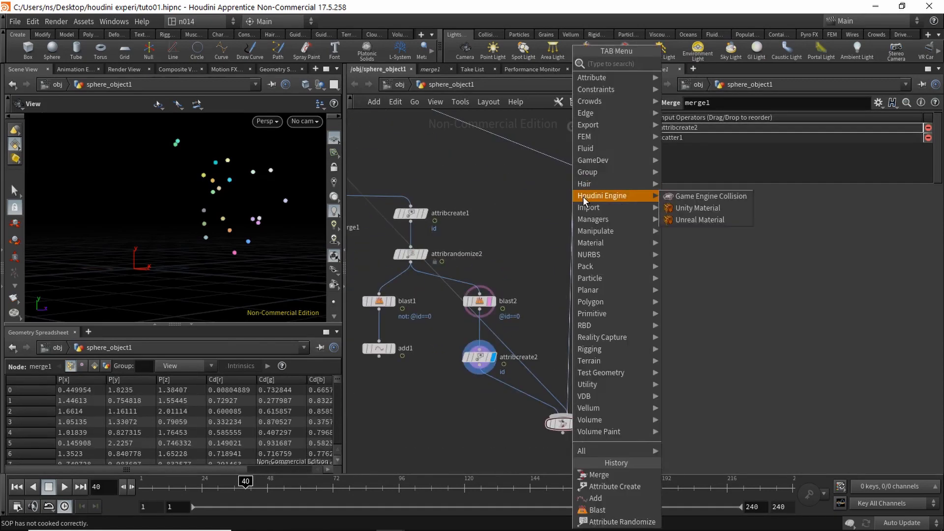
left_click(558, 176)
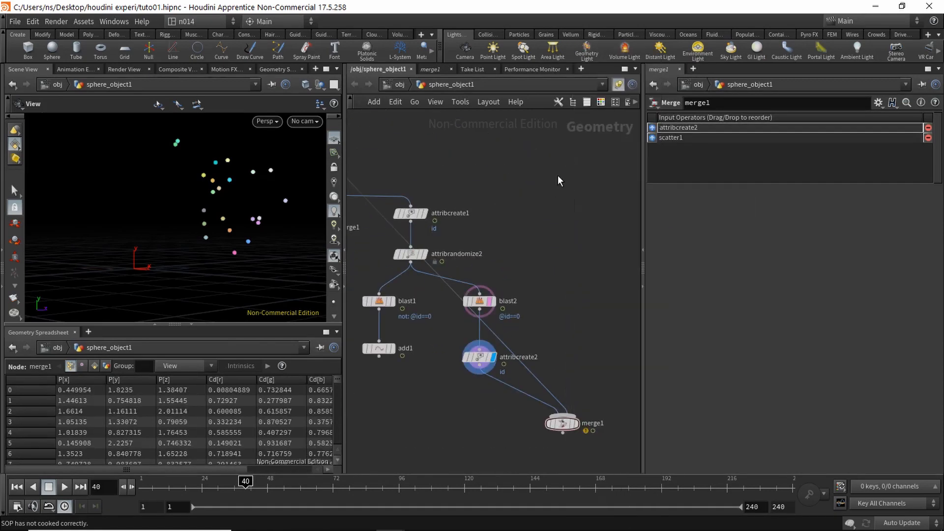
Step: Reroute the scatter1 wire with a dot and drop an attribcreate2 copy, attribcreate3, onto it
left_click(507, 344, "alt")
left_click_drag(508, 344, 570, 169)
middle_click_drag(539, 295, 527, 292)
left_click(466, 353)
mouse_move(471, 362)
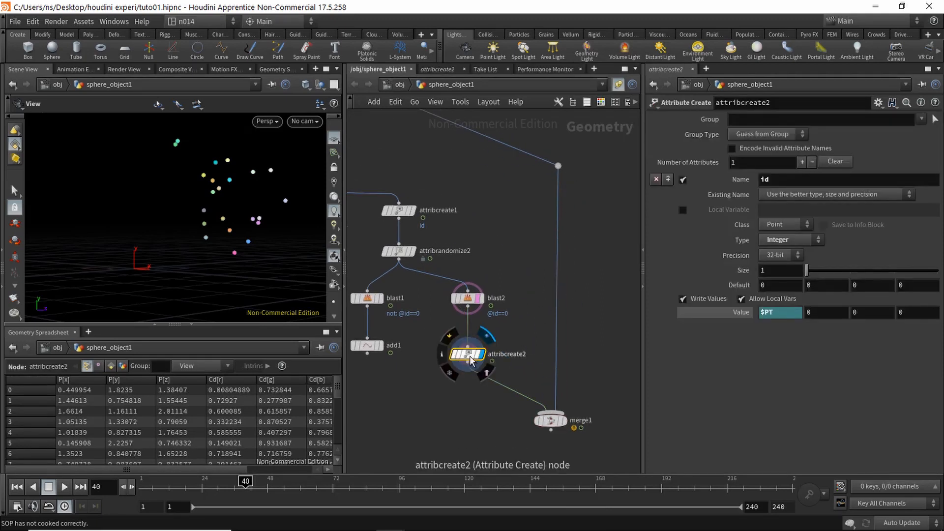
left_click_drag(467, 357, 558, 251, "alt")
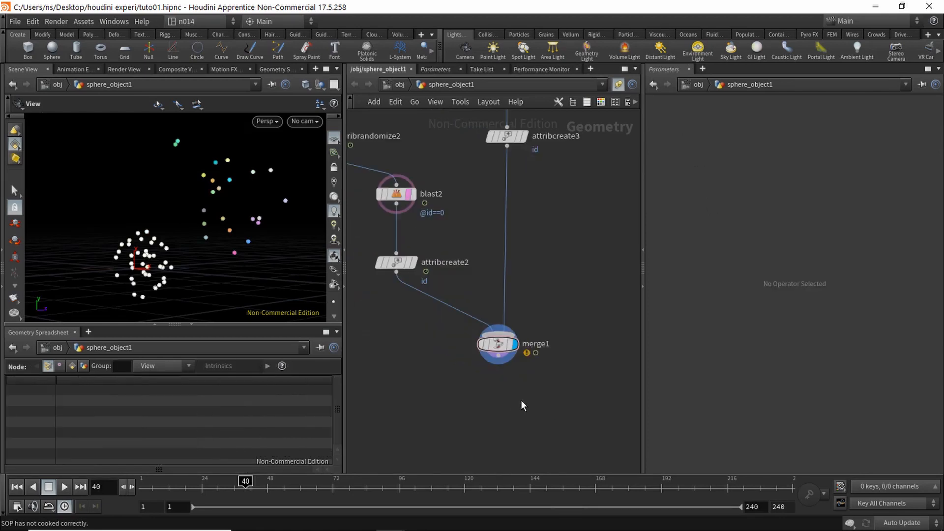
Step: Add an Add node, add3, wired under merge1 and displayed
key("Tab")
mouse_move(536, 409)
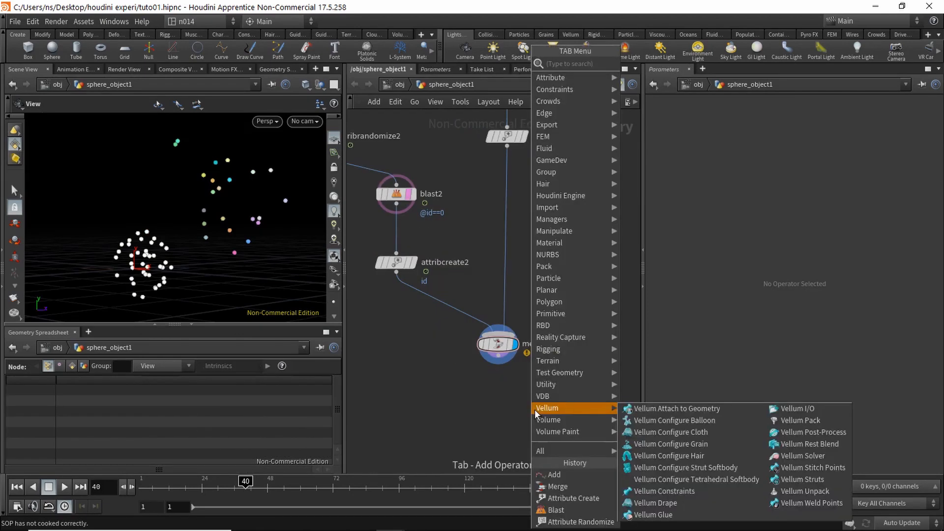
type("add")
key("Return")
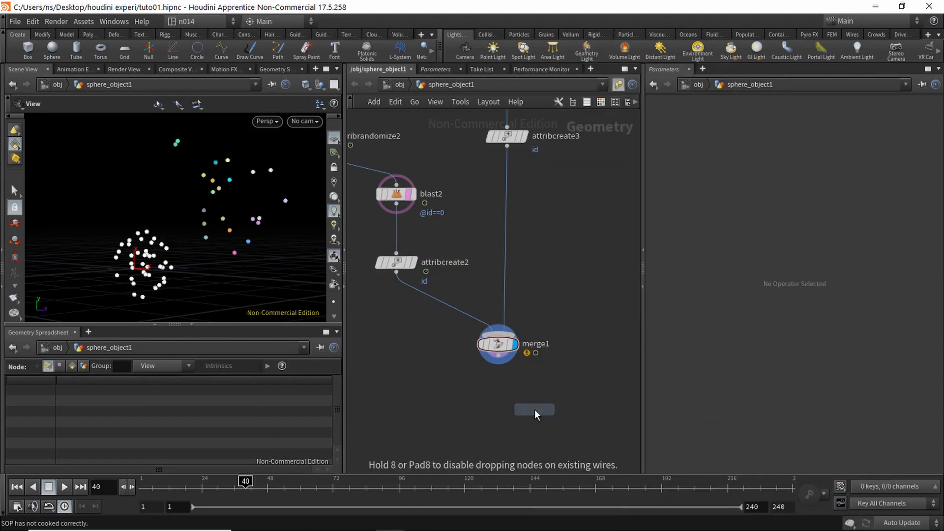
left_click(498, 402)
left_click(498, 355)
left_click(498, 392)
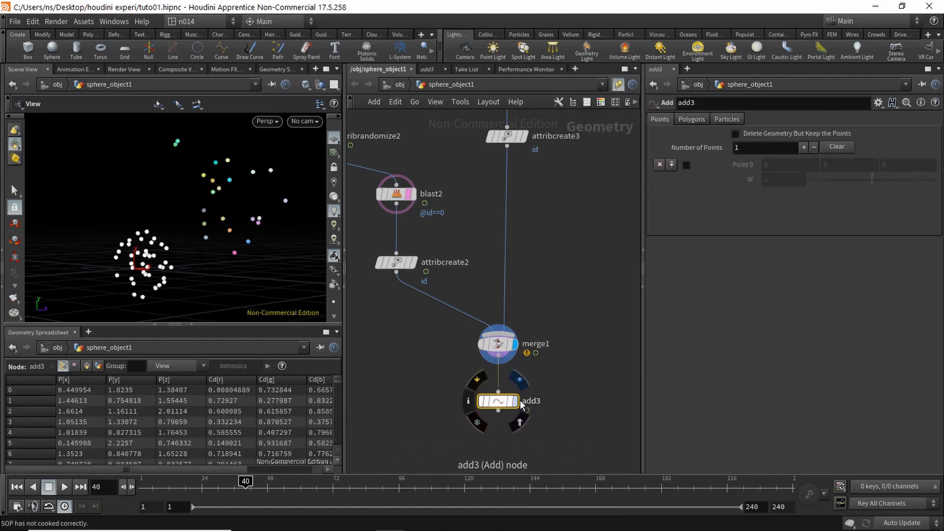
left_click(517, 401)
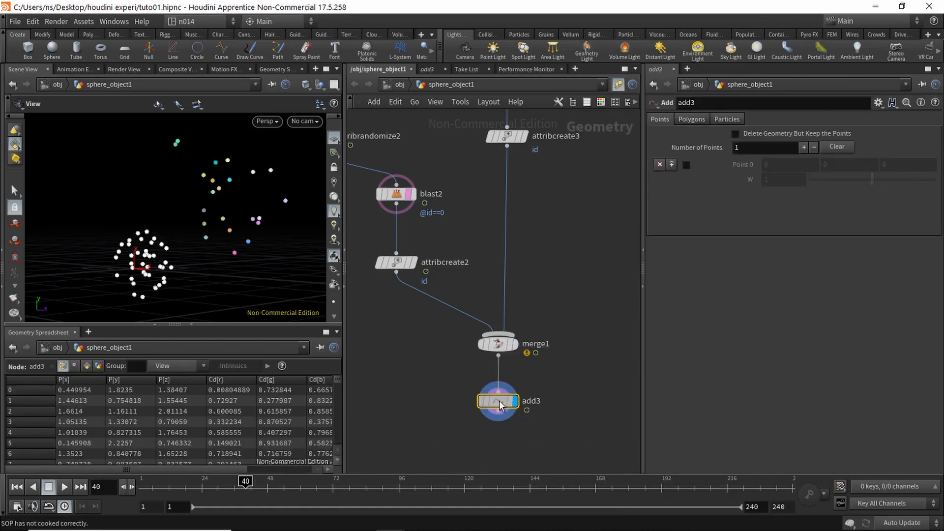
Step: Set add3's Polygons to By Group, Add By Attribute with Attribute Name id, then rewind to frame 1
left_click(700, 119)
left_click(724, 150)
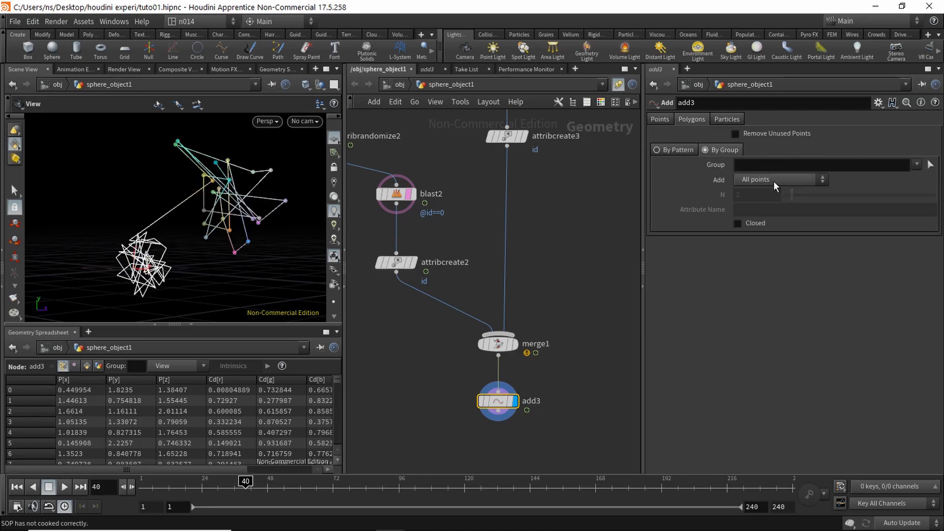
left_click(773, 179)
left_click(771, 232)
left_click(747, 212)
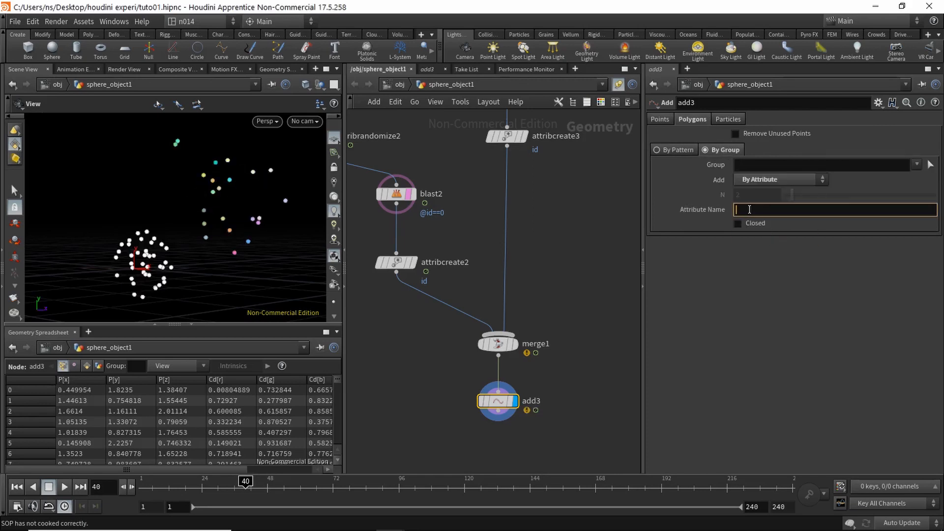
type("id")
key("Return")
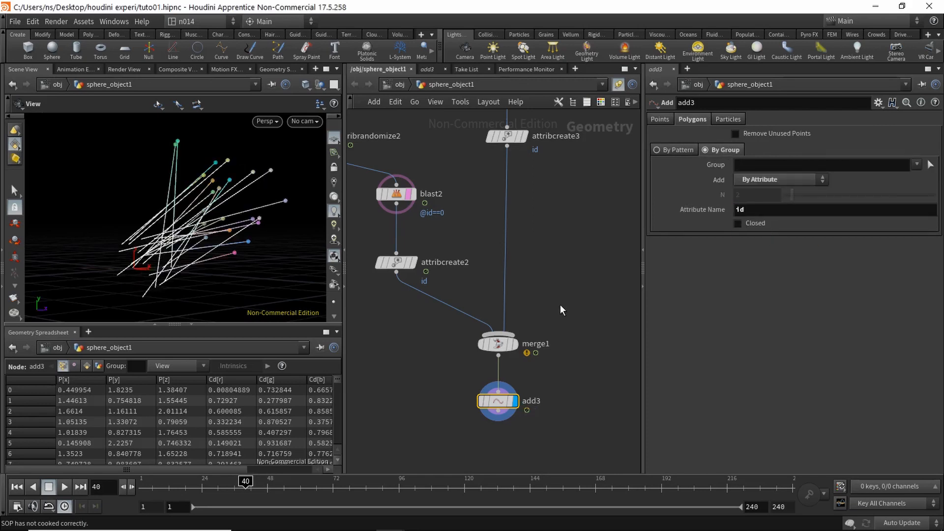
mouse_move(245, 481)
left_mouse_down()
mouse_move(141, 483)
mouse_move(259, 484)
mouse_move(156, 496)
mouse_move(222, 496)
left_mouse_up()
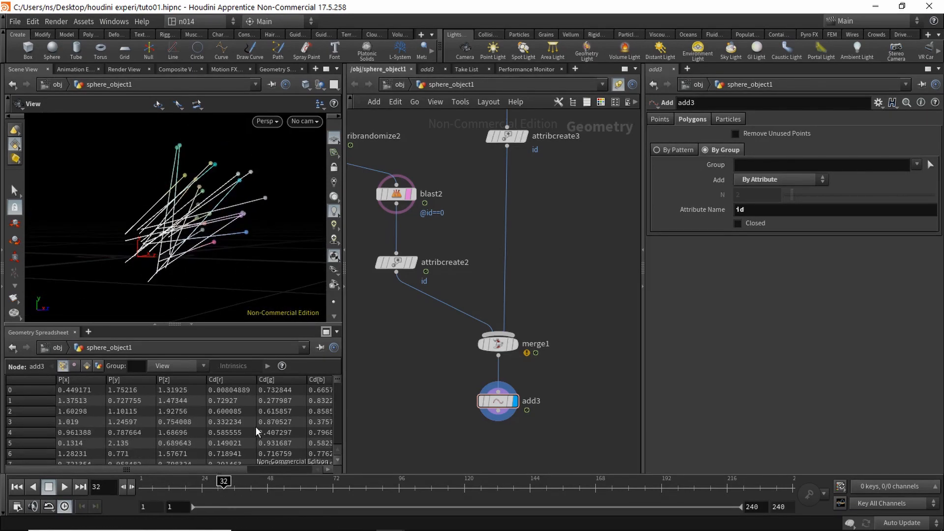
Step: Create a Merge node, merge2, below the network and connect add1 into it
middle_click_drag(388, 307, 461, 337)
scroll(461, 338, "down", 2)
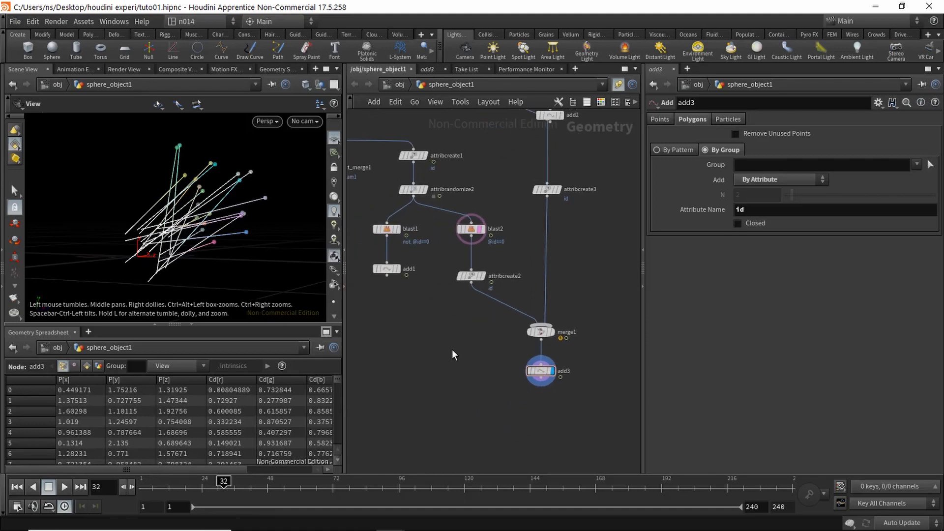
key("Tab")
type("mer")
key("Return")
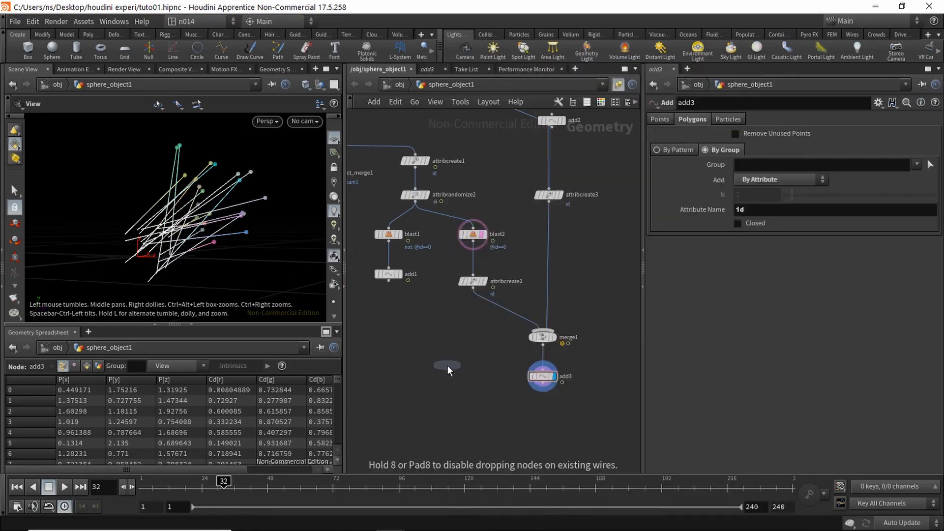
left_click(434, 391)
left_click(388, 274)
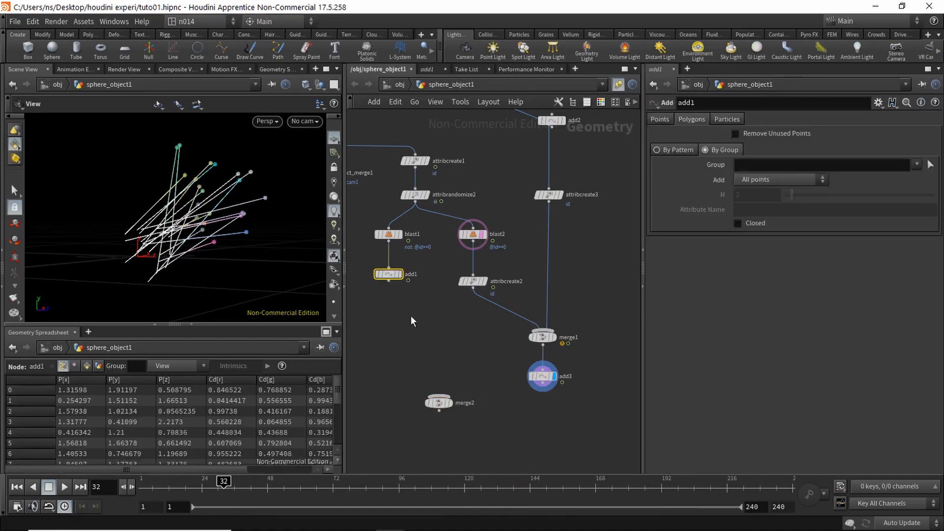
left_click(438, 395)
left_click(388, 282)
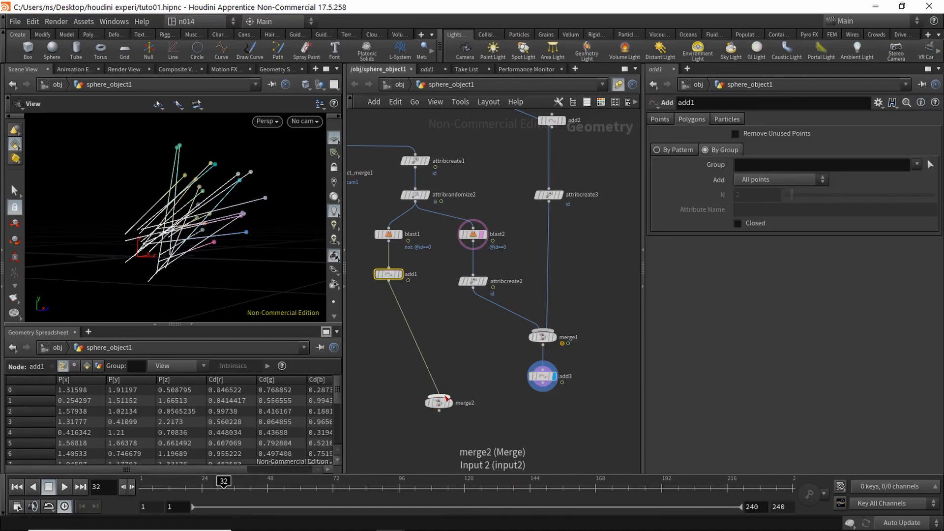
Step: Connect add3 into merge2, display merge2 and orbit around the combined lines
left_click(438, 396)
left_click(542, 385)
left_click_drag(439, 402, 446, 419)
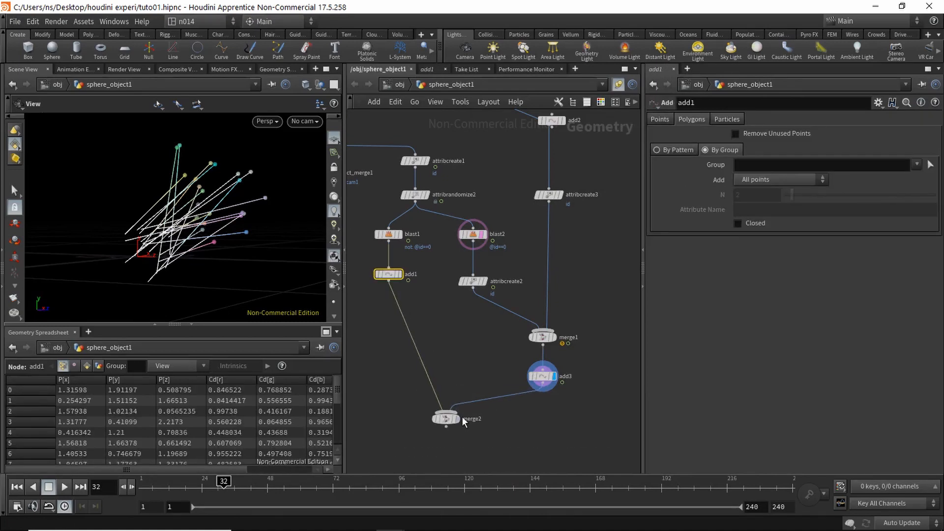
left_click(458, 418)
left_click(459, 393)
middle_click_drag(448, 358, 452, 344)
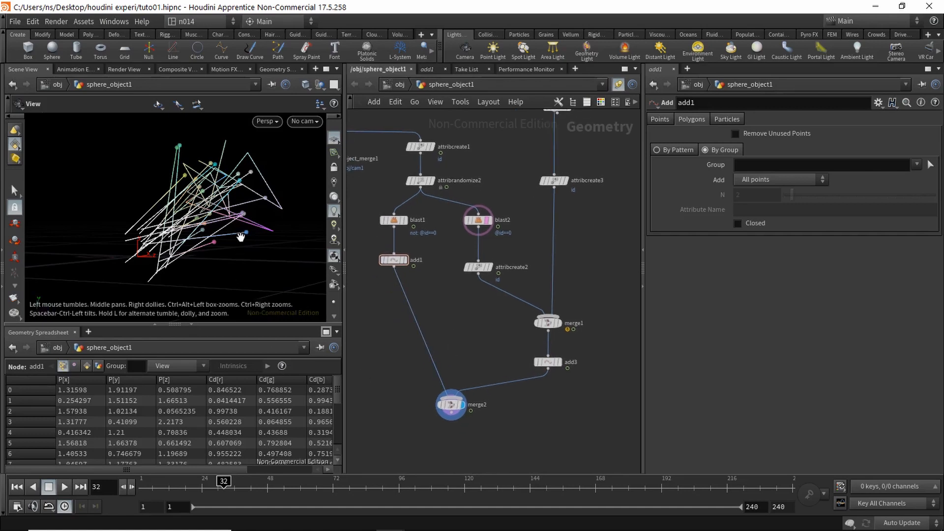
mouse_move(240, 234)
middle_mouse_down()
mouse_move(221, 265)
mouse_move(238, 229)
middle_mouse_up()
scroll(221, 265, "up", 3)
left_click_drag(238, 229, 217, 249)
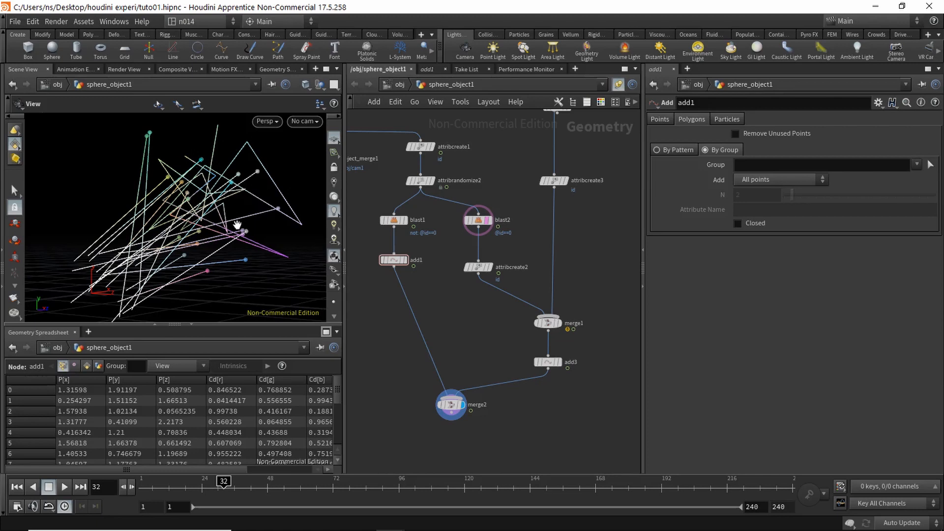
Step: Set attribrandomize2's Global Scale to 2 and display its output
scroll(459, 161, "up", 2)
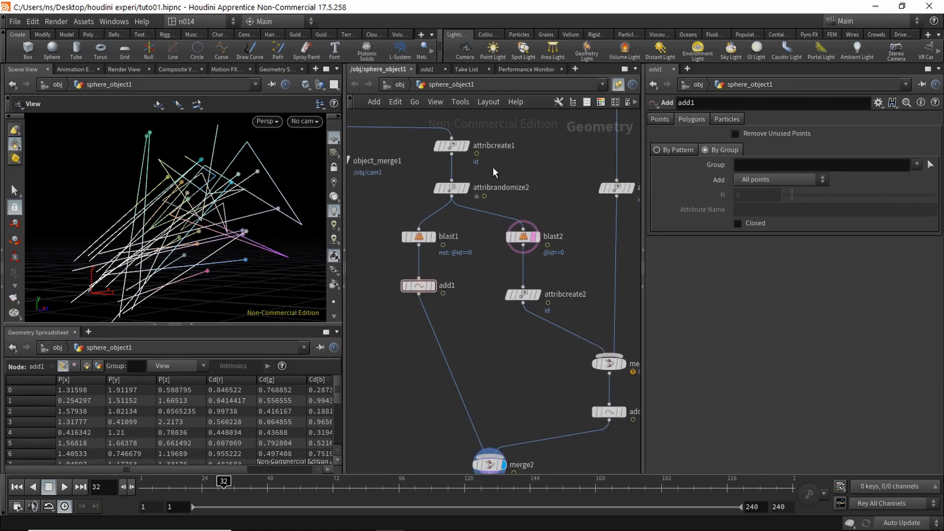
left_click(452, 188)
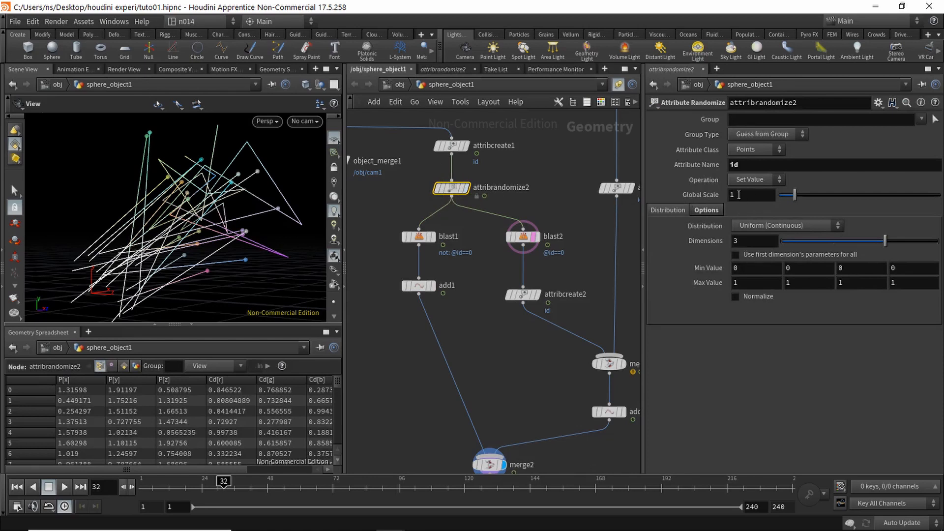
left_click(739, 195)
type("2")
key("Return")
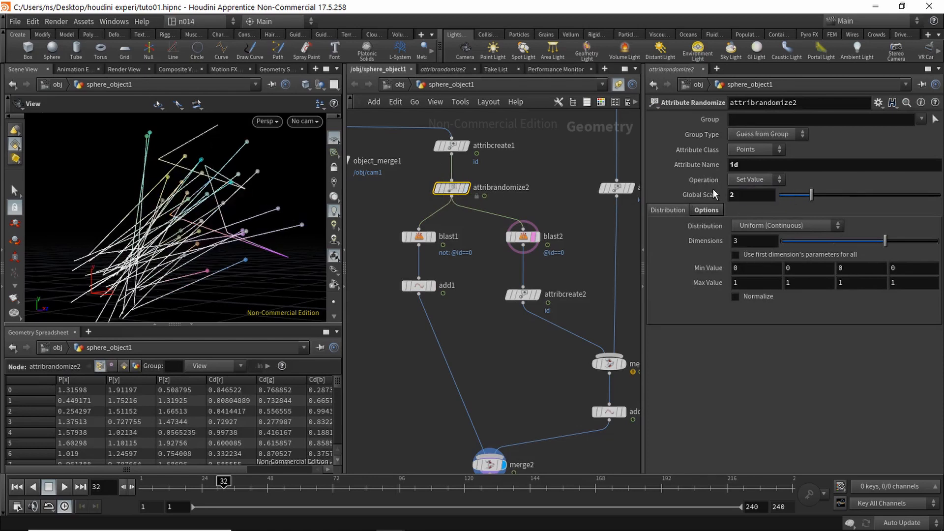
left_click(451, 189)
left_click_drag(204, 467, 270, 468)
left_click(465, 189)
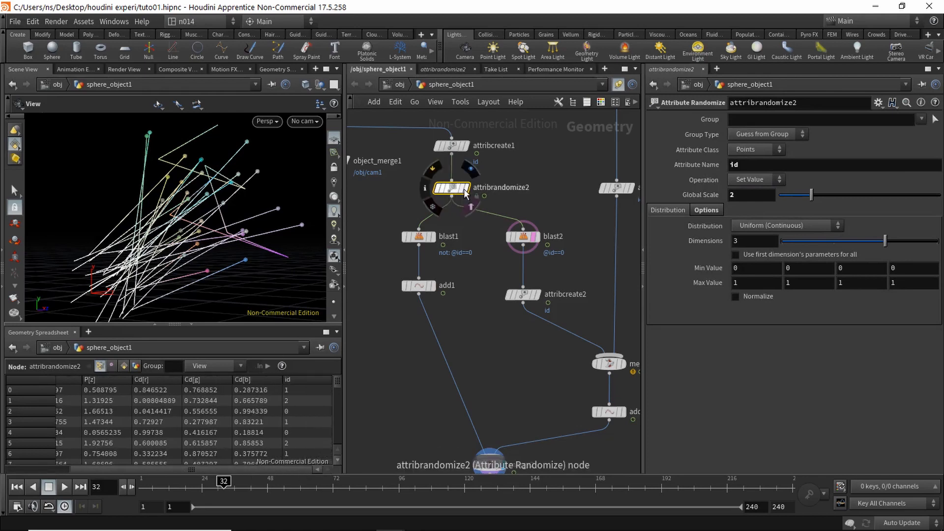
mouse_move(337, 380)
left_mouse_down()
mouse_move(340, 435)
mouse_move(342, 371)
left_mouse_up()
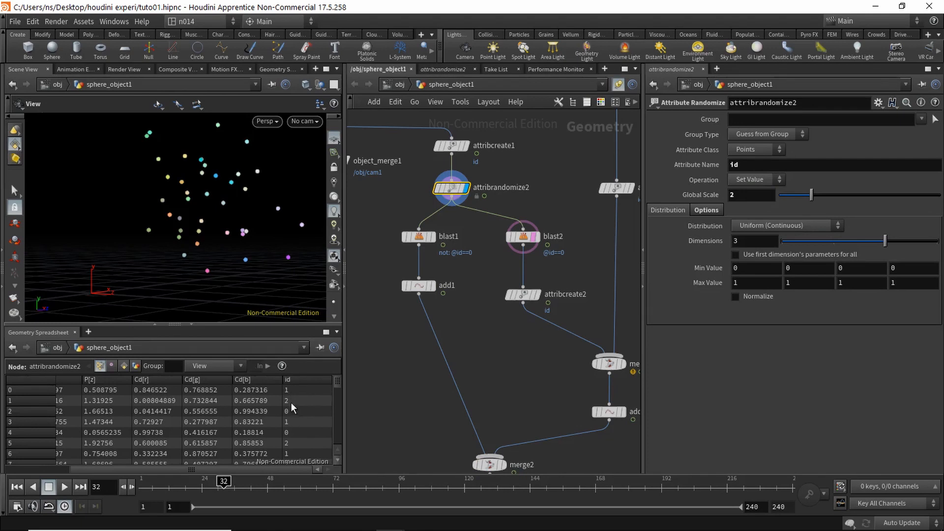
Step: Enable Delete Non Selected on blast2 so it keeps only id 0, comparing blast1 and blast2 outputs
left_click(426, 234)
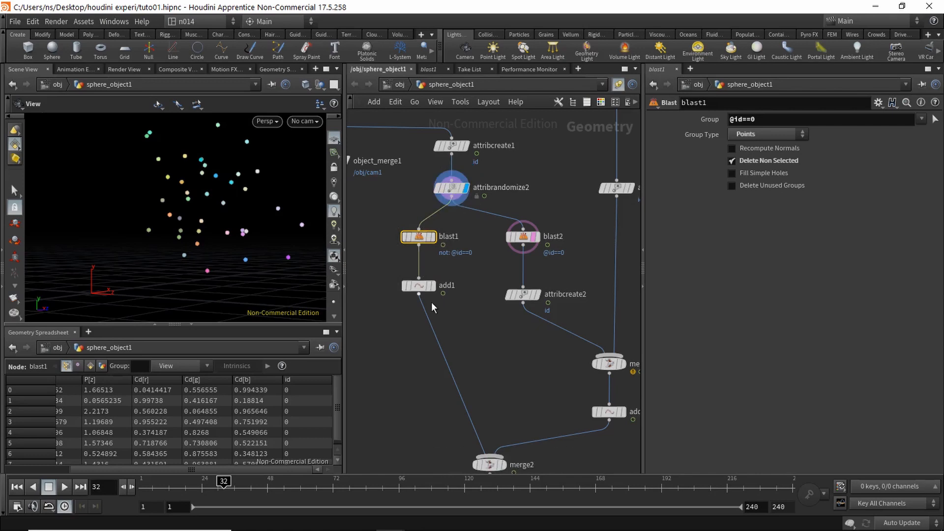
mouse_move(426, 239)
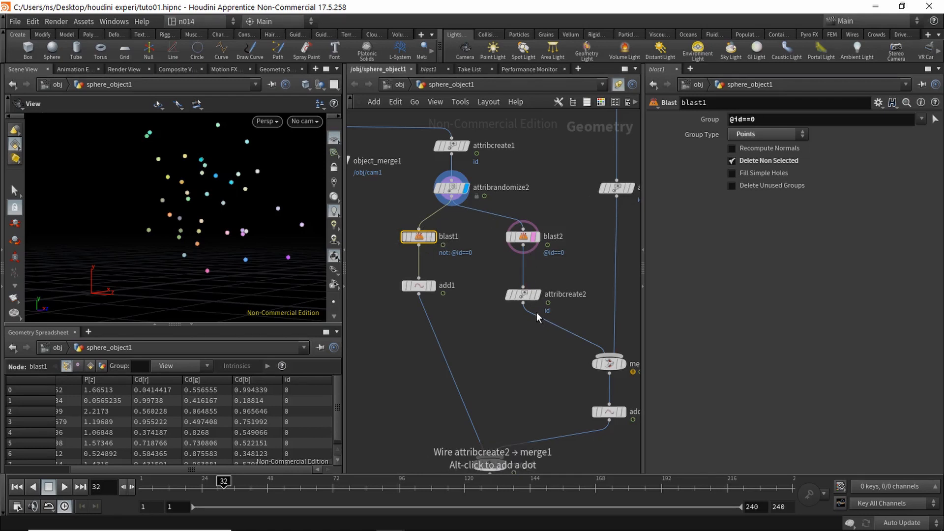
left_click(530, 238)
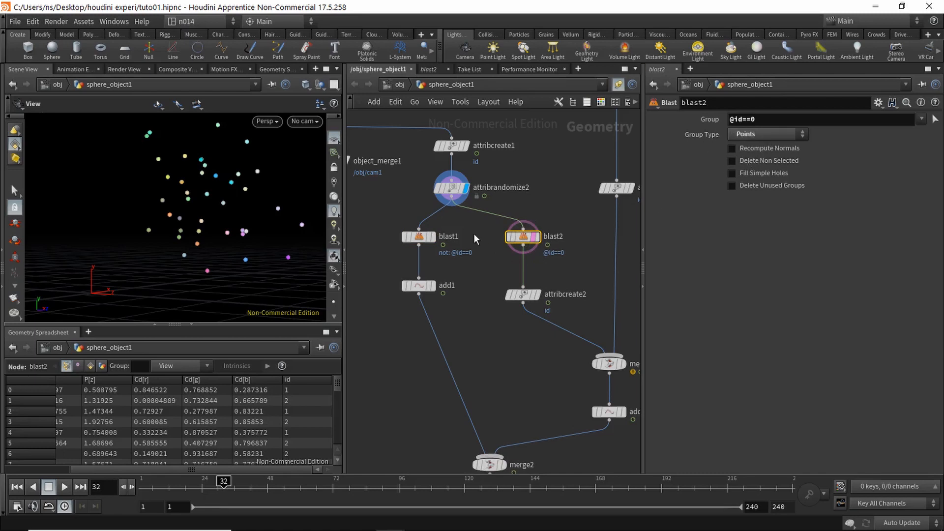
left_click(753, 160)
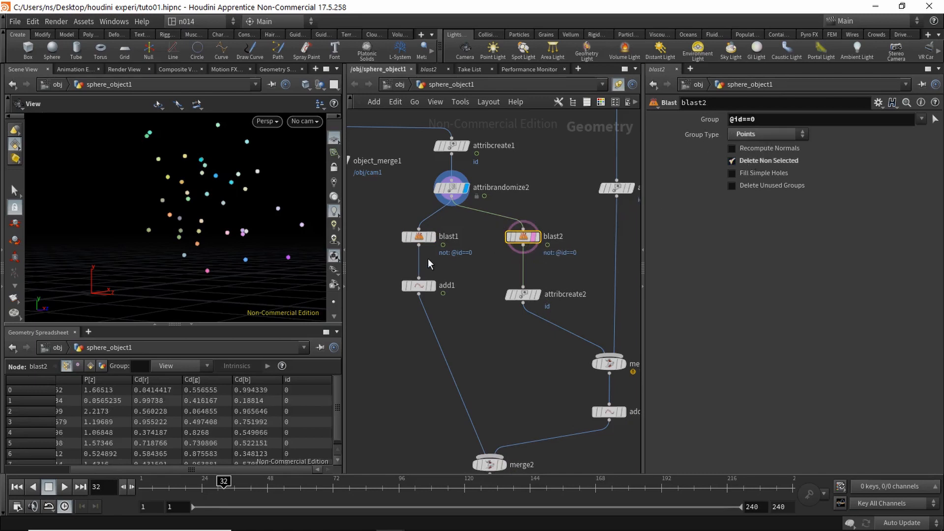
left_click(420, 237)
left_click(750, 161)
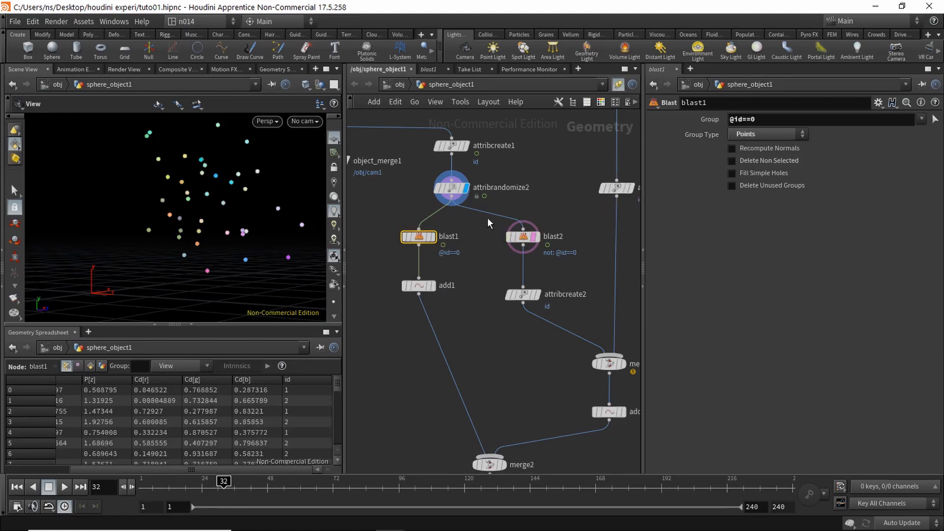
left_click(431, 237)
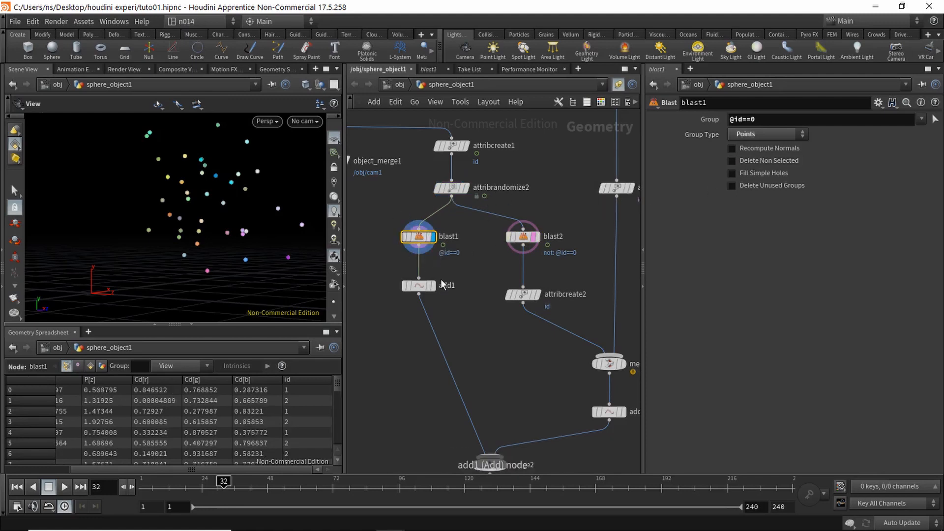
left_click(538, 237)
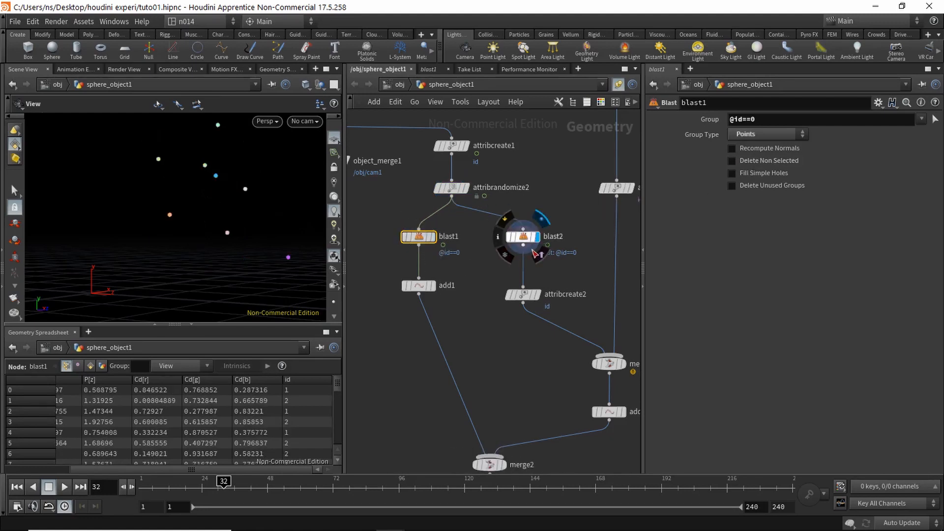
Step: Display merge2 to show the combined add1 and add3 connecting lines, orbiting around them
mouse_move(438, 249)
middle_click_drag(480, 329, 454, 259)
left_click(468, 404)
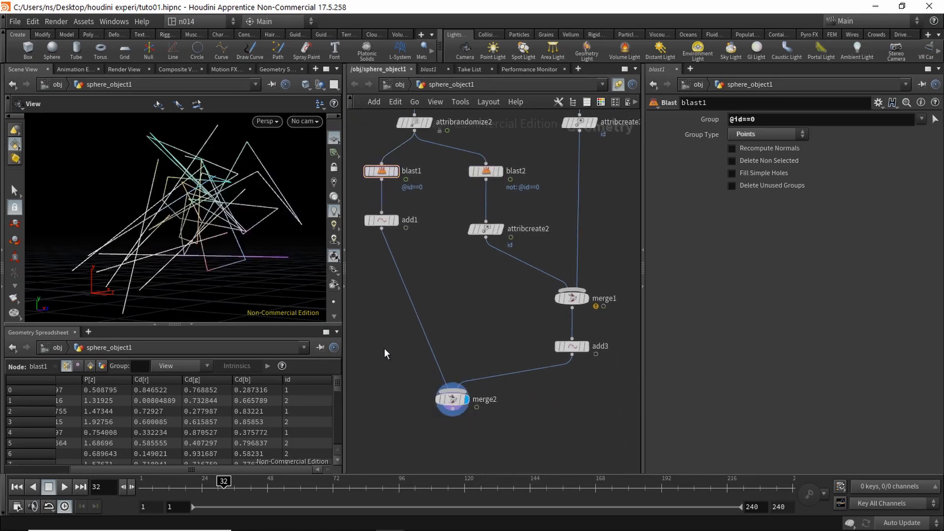
left_click_drag(188, 242, 148, 237)
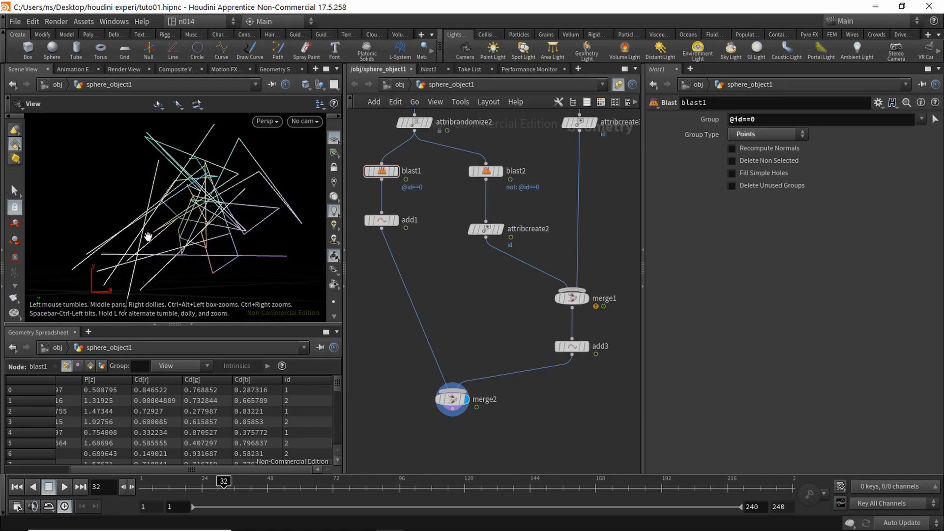
left_click_drag(236, 166, 256, 230)
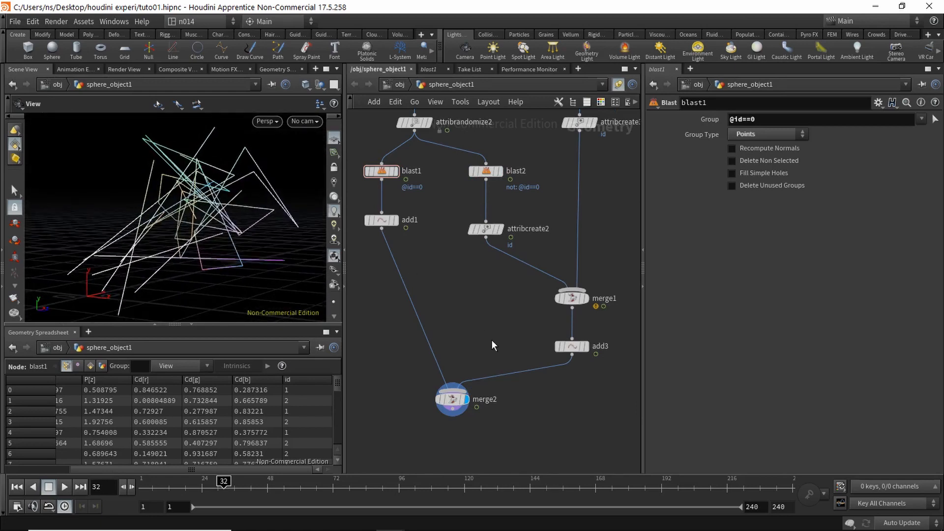
scroll(479, 333, "down", 2)
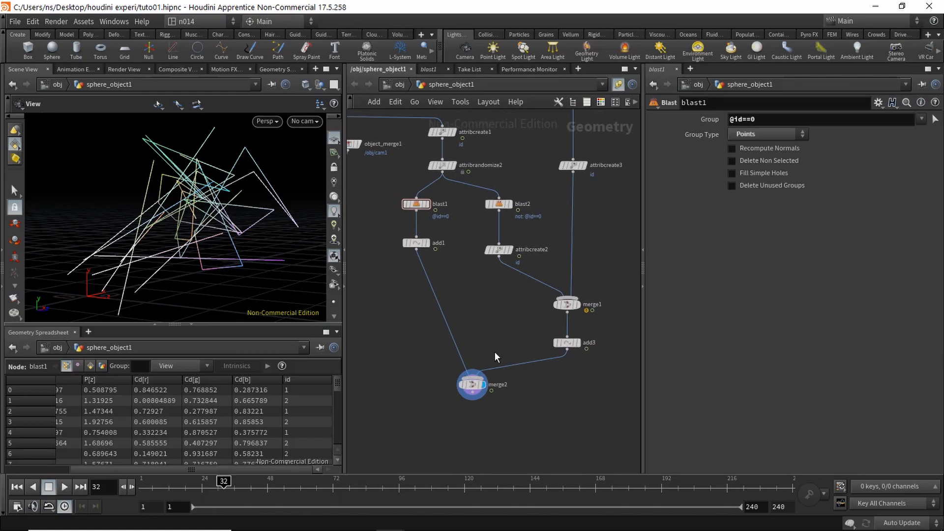
Step: Add a PolyWire node fed by merge2 and set its Wire Radius to 0.015
key("Tab")
type("polywi")
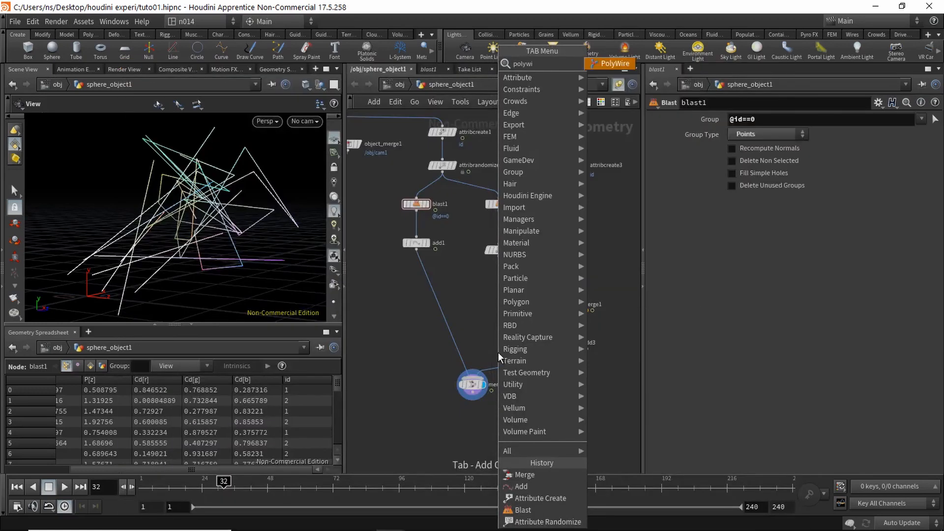
key("Return")
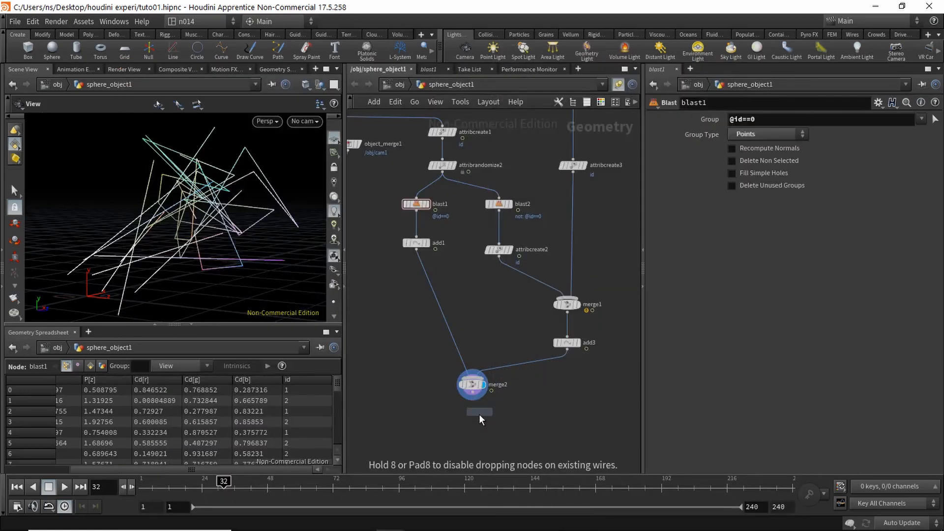
left_click(480, 414)
left_click_drag(473, 397, 472, 424)
left_click(484, 429)
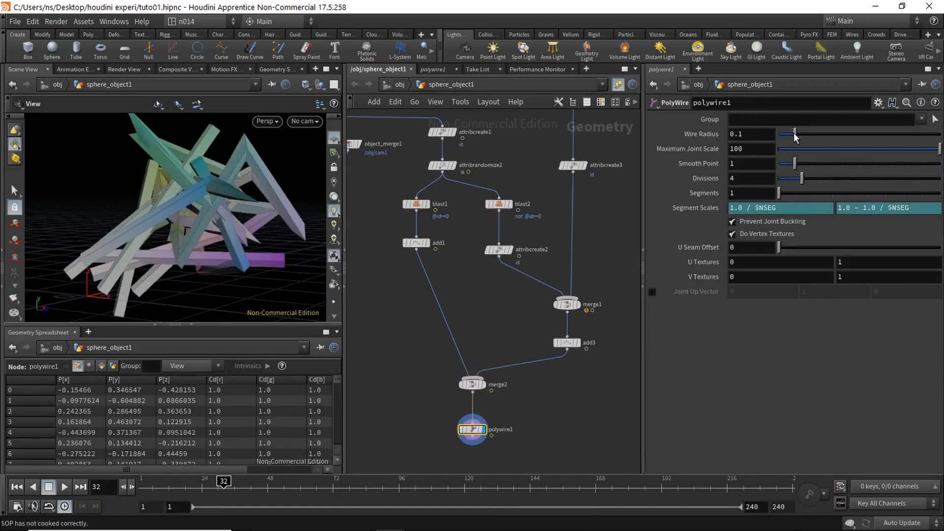
left_click_drag(796, 138, 783, 139)
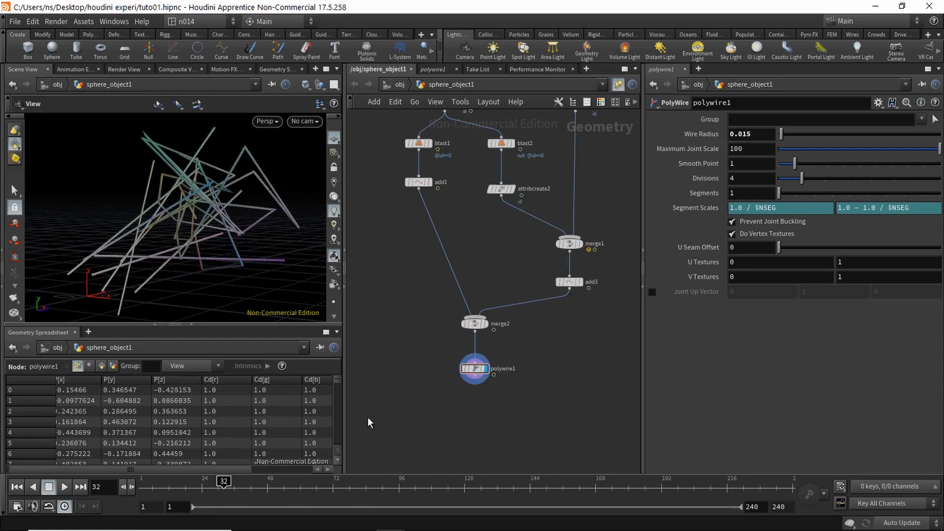
left_click_drag(225, 470, 181, 471)
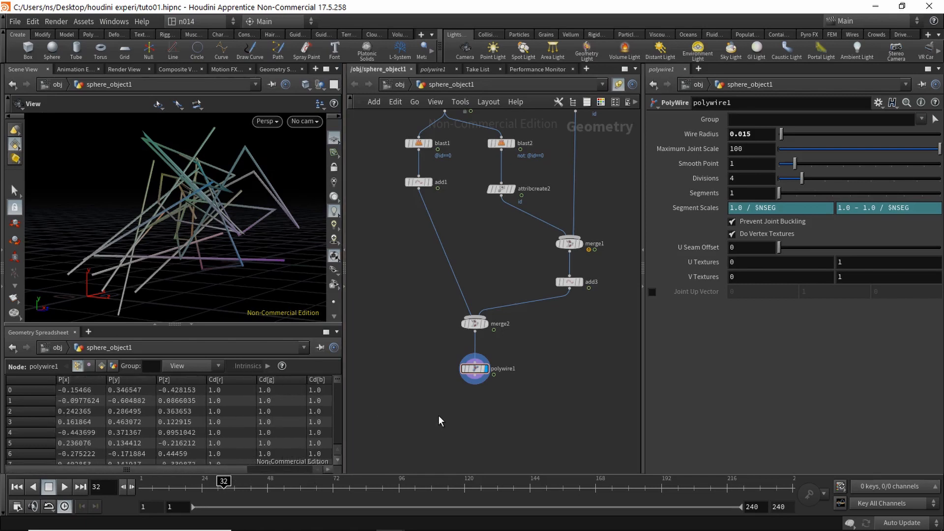
Step: Add an Attribute Delete node below polywire1 and make it the displayed node
key("Tab")
type("dele")
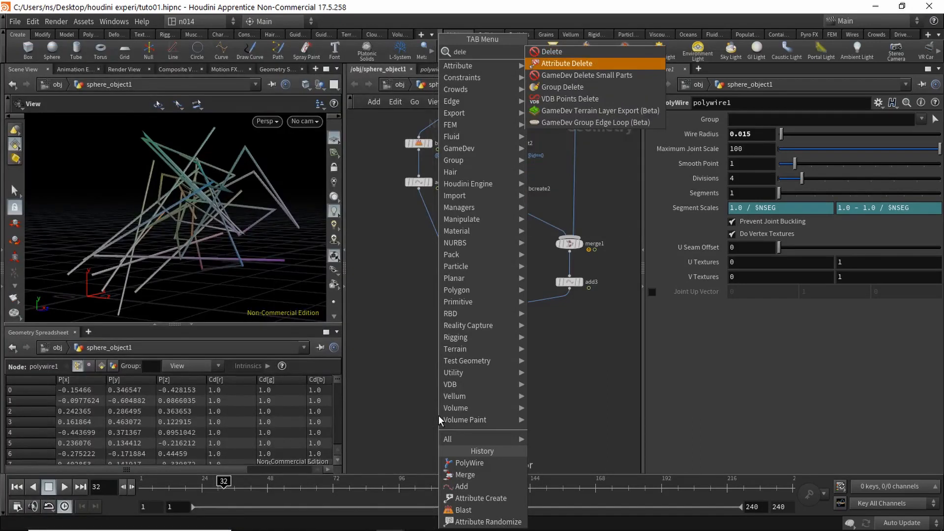
key("Return")
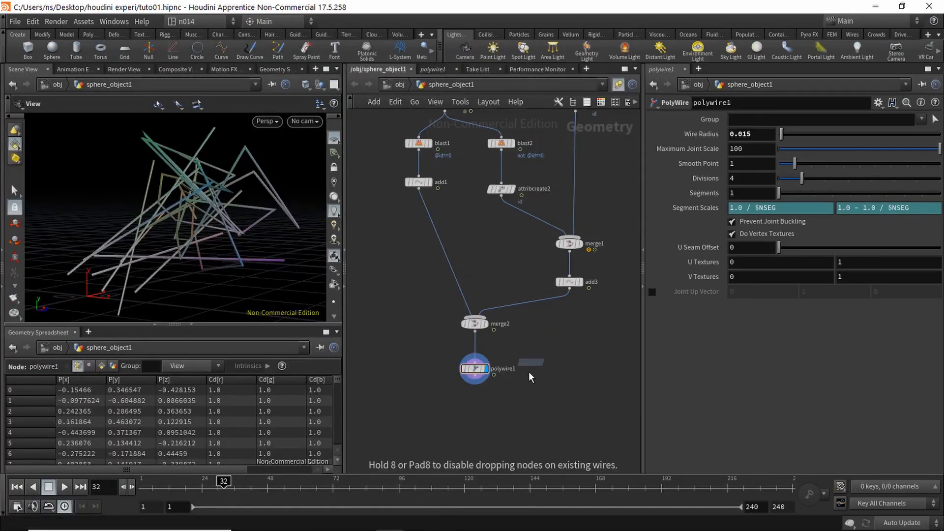
left_click(479, 409)
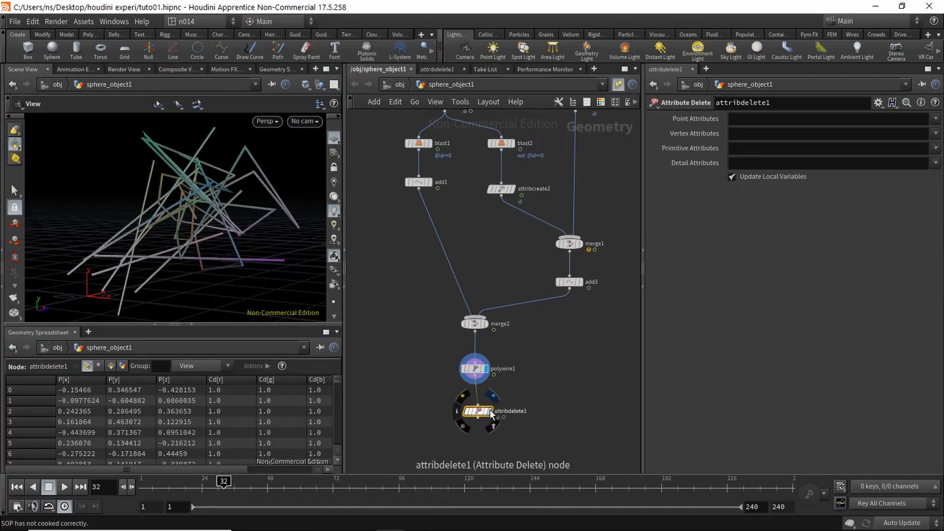
left_click(493, 425)
left_click(490, 412)
Step: Select the id and Cd point attributes for deletion in attribdelete1
scroll(523, 441, "up", 3)
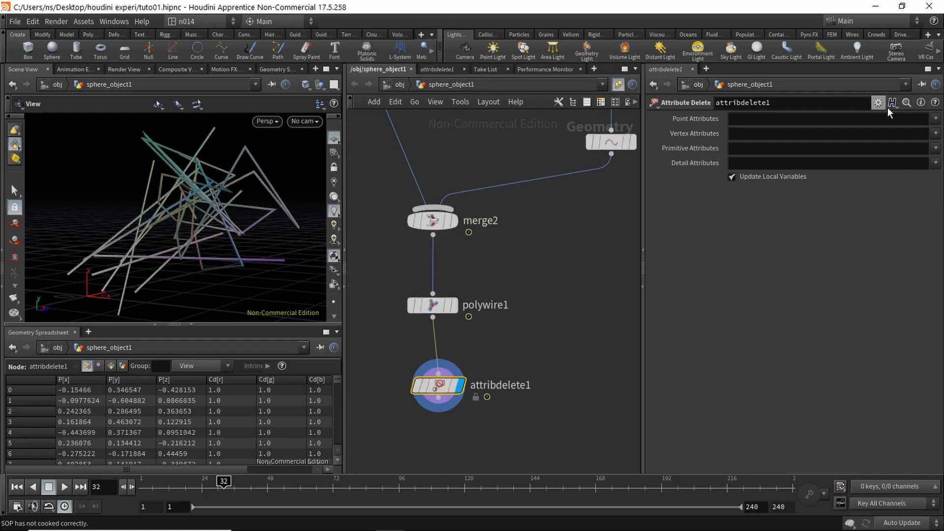
left_click(935, 119)
left_click(914, 156)
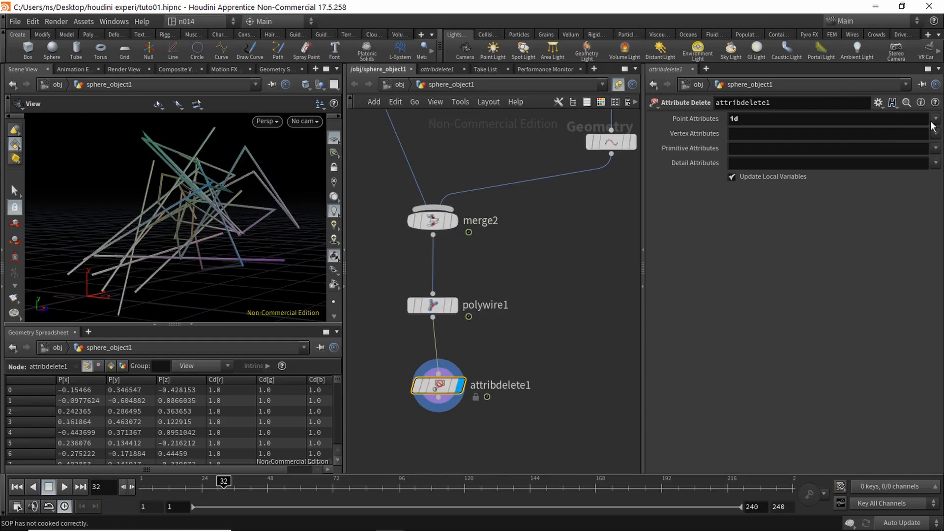
left_click(936, 119)
left_click(915, 133)
mouse_move(559, 339)
middle_mouse_down()
mouse_move(562, 320)
mouse_move(575, 343)
middle_mouse_up()
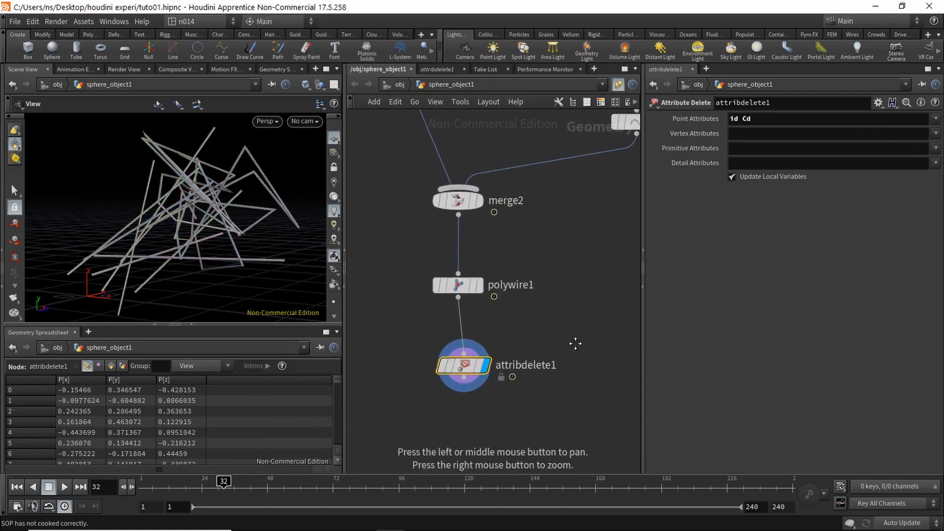
middle_click_drag(403, 348, 513, 359)
scroll(514, 359, "down", 4)
middle_click_drag(457, 331, 563, 366)
mouse_move(508, 331)
middle_mouse_down()
mouse_move(506, 376)
mouse_move(459, 356)
mouse_move(474, 352)
middle_mouse_up()
scroll(467, 298, "down", 3)
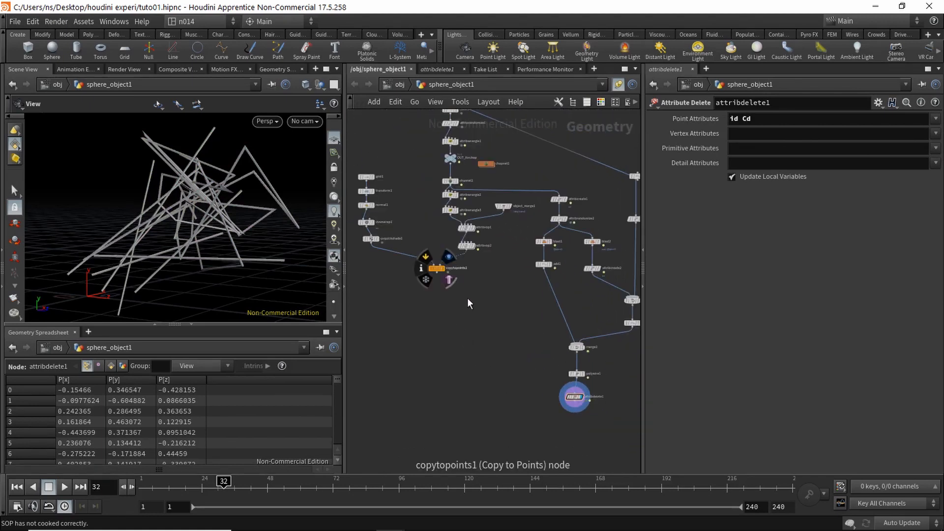
Step: Create merge3 combining copytopoints1's brick cards with attribdelete1's wire tubes
left_click(444, 269)
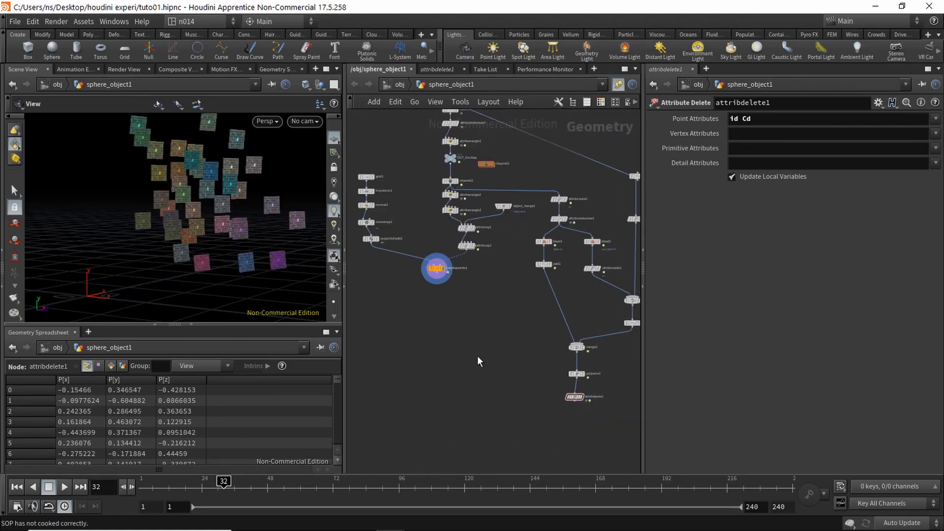
middle_click_drag(478, 359, 475, 349)
key("Tab")
type("merge")
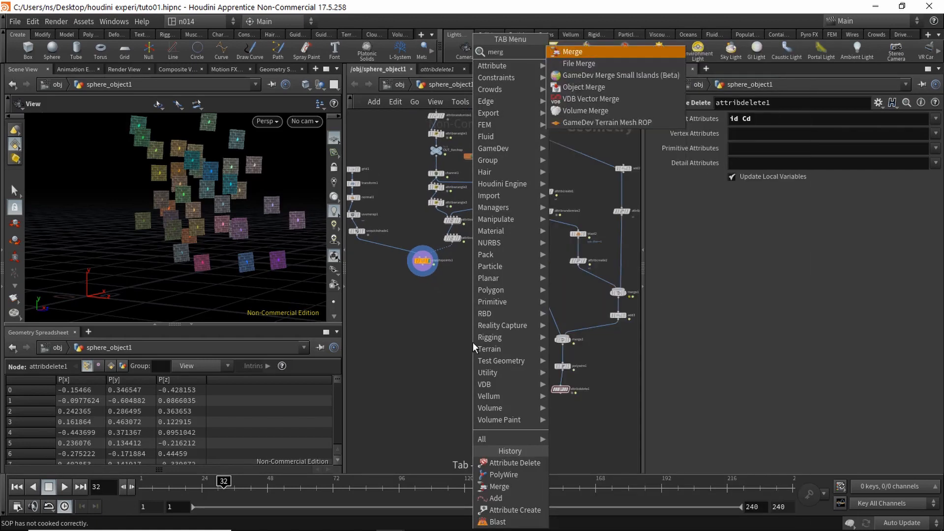
key("Return")
left_click(496, 407)
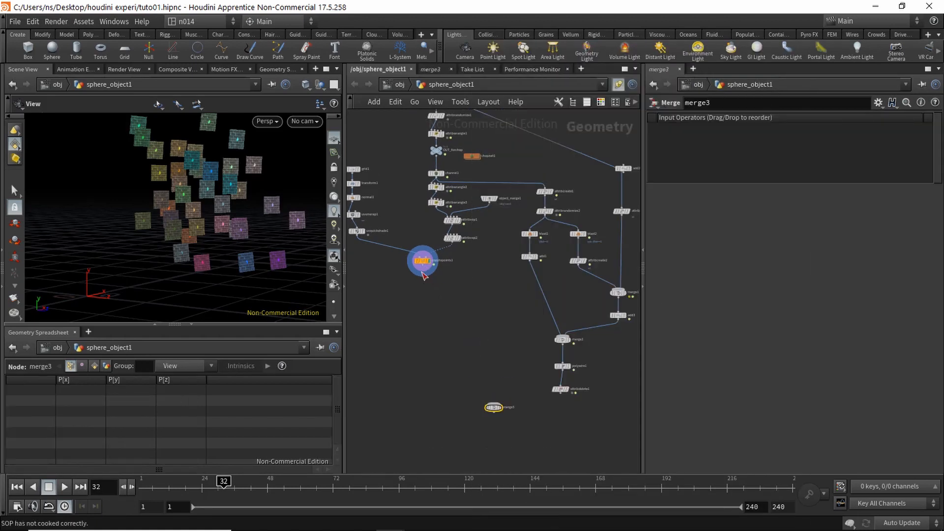
left_click(422, 268)
left_click(494, 403)
left_click(494, 402)
left_click(558, 393)
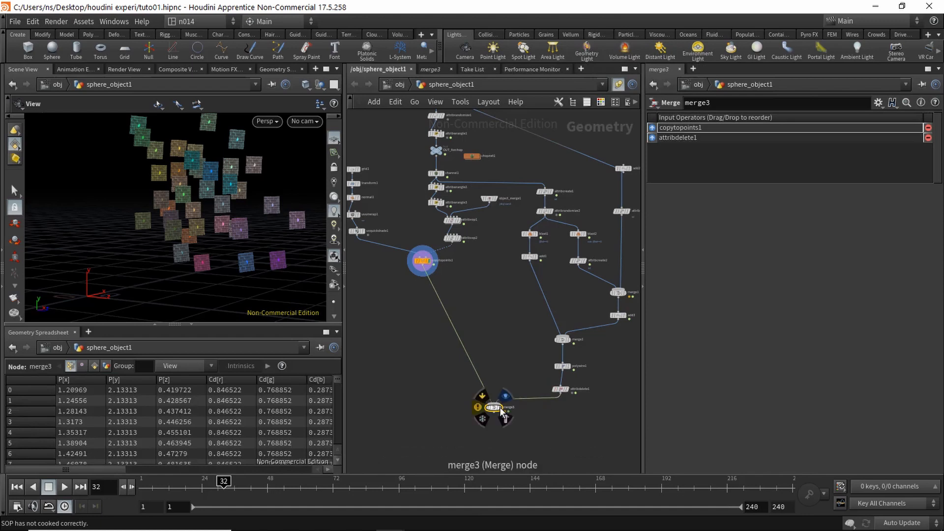
Step: Orbit around the cards and wires, then play the animation from the first frame
left_click_drag(227, 237, 216, 175)
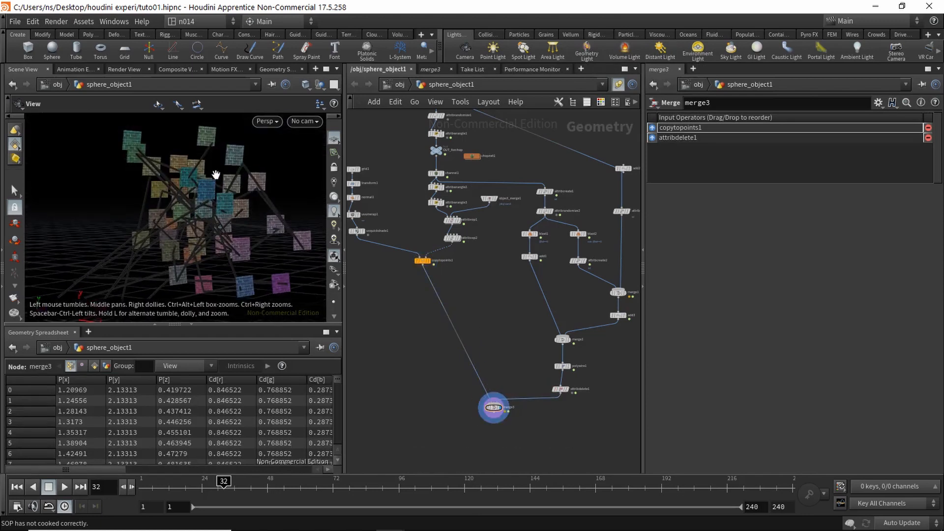
mouse_move(222, 230)
left_mouse_down()
mouse_move(223, 206)
mouse_move(240, 192)
mouse_move(221, 214)
mouse_move(186, 188)
mouse_move(220, 213)
left_mouse_up()
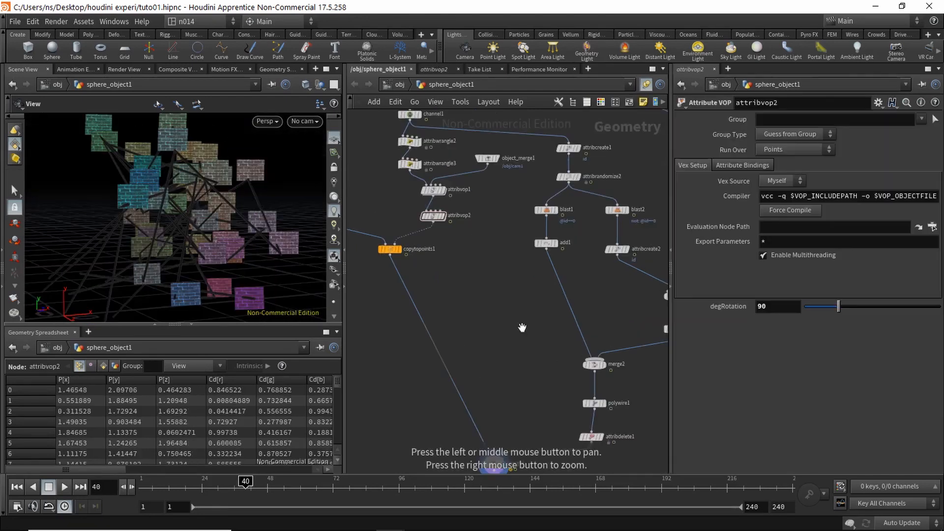
middle_click_drag(522, 328, 485, 341, "alt")
right_click_drag(485, 341, 471, 345, "alt")
middle_click_drag(471, 344, 481, 361, "alt")
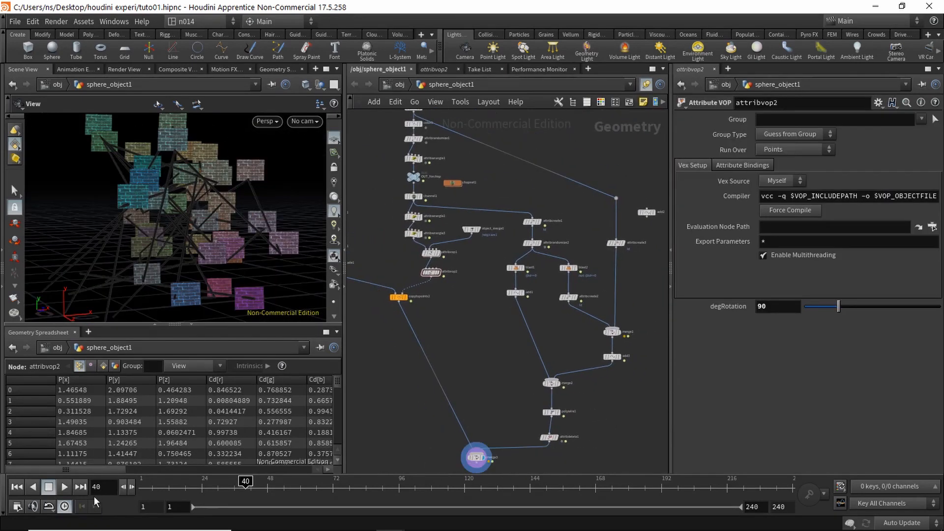
left_click(16, 487)
left_click(64, 487)
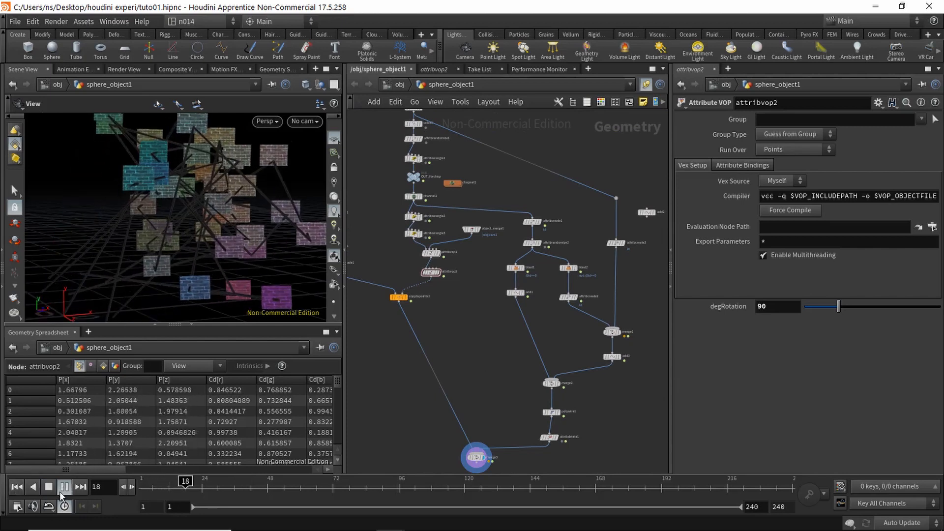
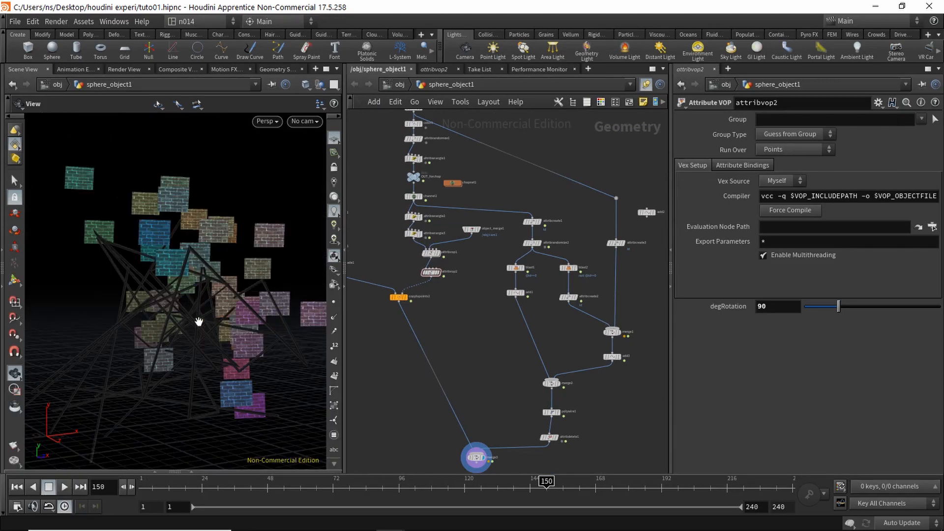
Step: Set the viewport background Color Scheme to Light in Display Options, then tumble the view
key("d")
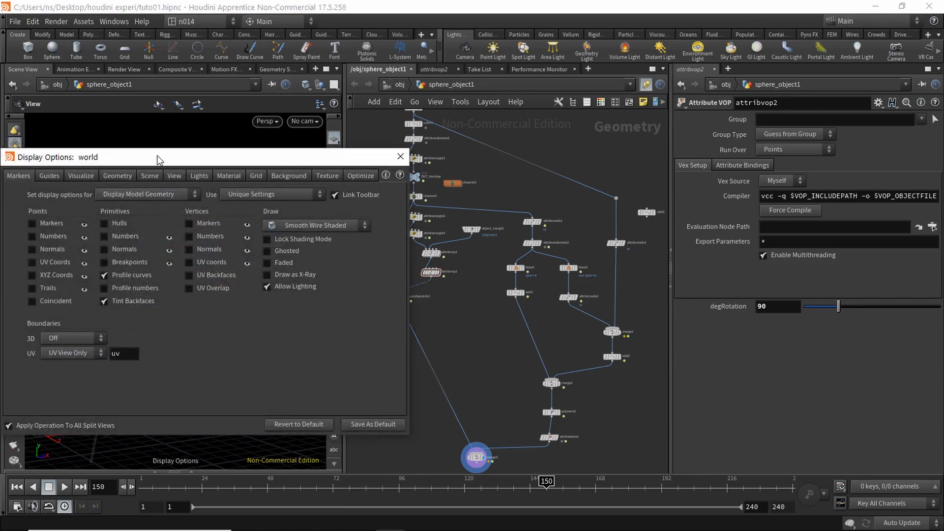
left_click_drag(158, 160, 224, 160)
left_click(352, 176)
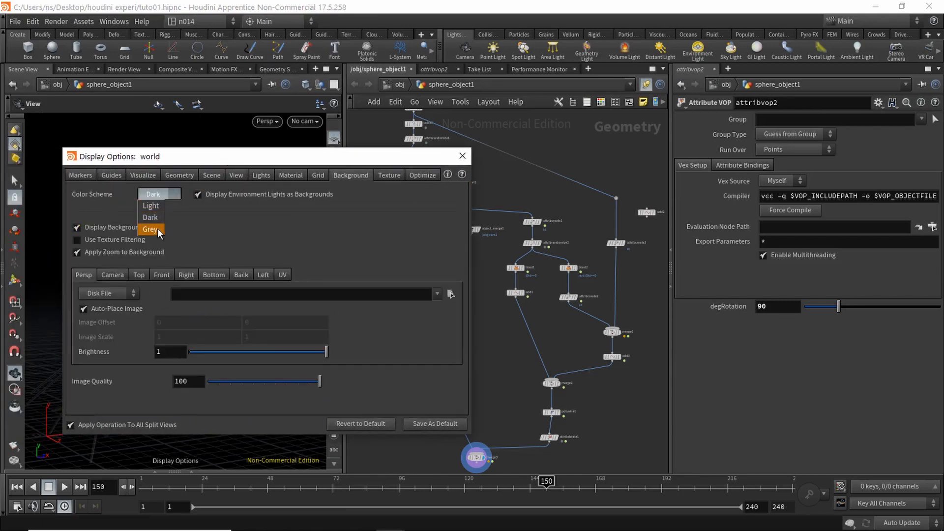
left_click(150, 229)
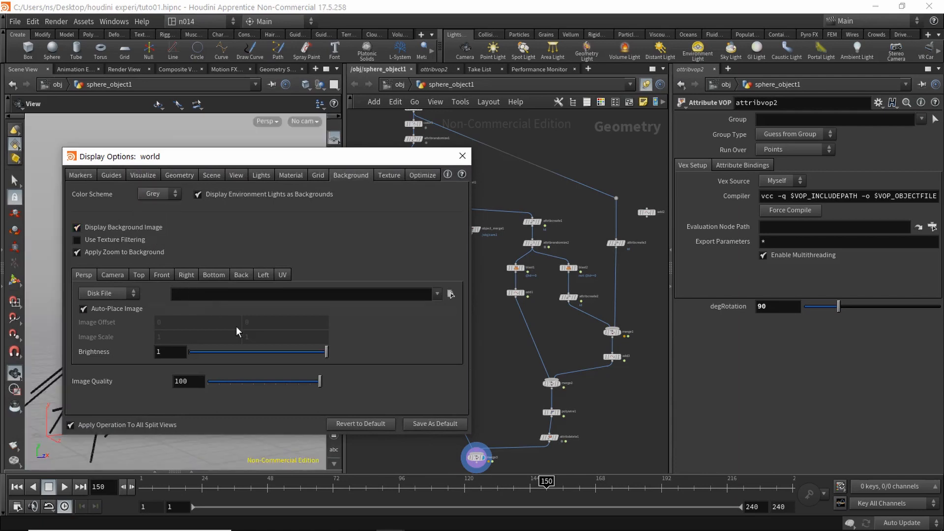
left_click(158, 205)
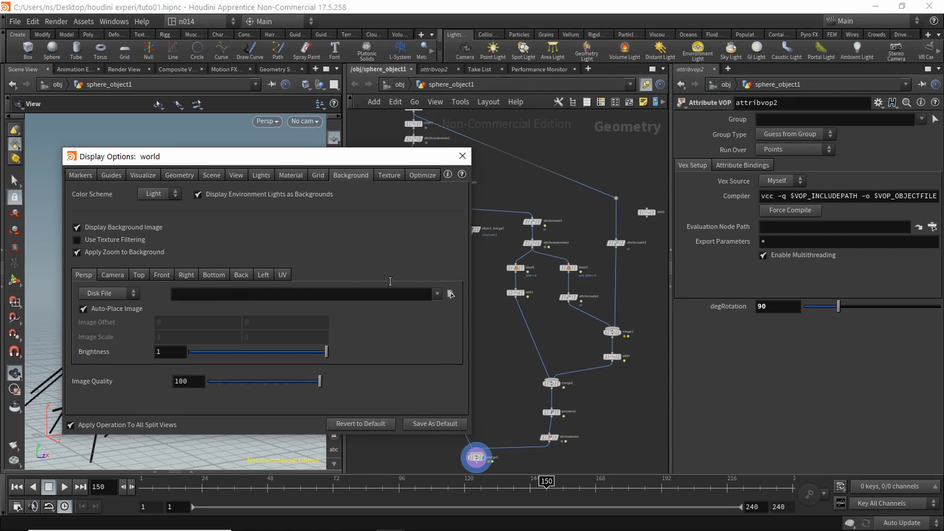
left_click(462, 156)
left_click_drag(232, 308, 196, 254)
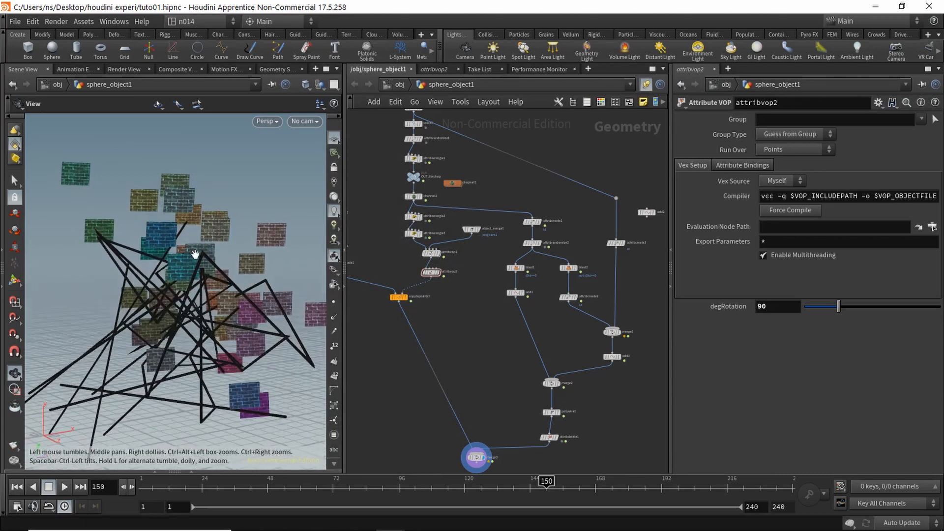
Step: Replay the animation from the first frame, then frame the network wiring
left_click(16, 487)
left_click(65, 487)
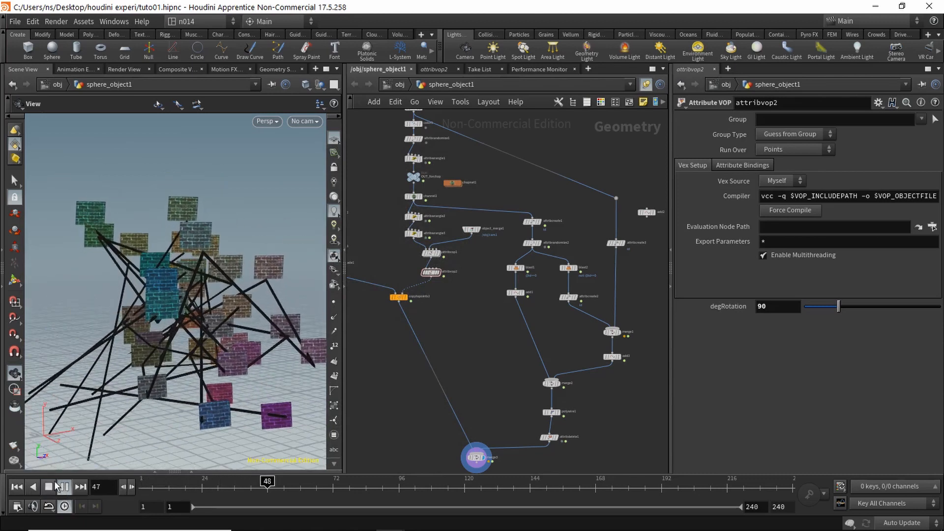
left_click(51, 488)
left_click_drag(487, 321, 467, 330, "alt")
scroll(542, 243, "up", 2)
Step: Cut attribcreate3's input wire and reconnect it from attribvop2's output
key("y")
left_click_drag(578, 152, 620, 199)
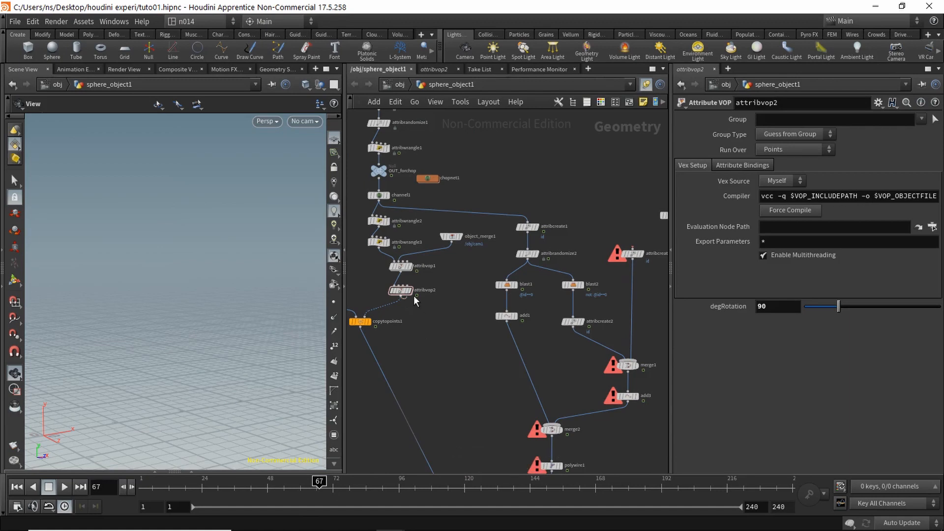
left_click(401, 297)
left_click(632, 247)
Step: Rewind and replay the animation to check the rewired result
left_click_drag(550, 342, 547, 279, "alt")
scroll(455, 337, "down", 1)
left_click_drag(453, 338, 455, 286, "alt")
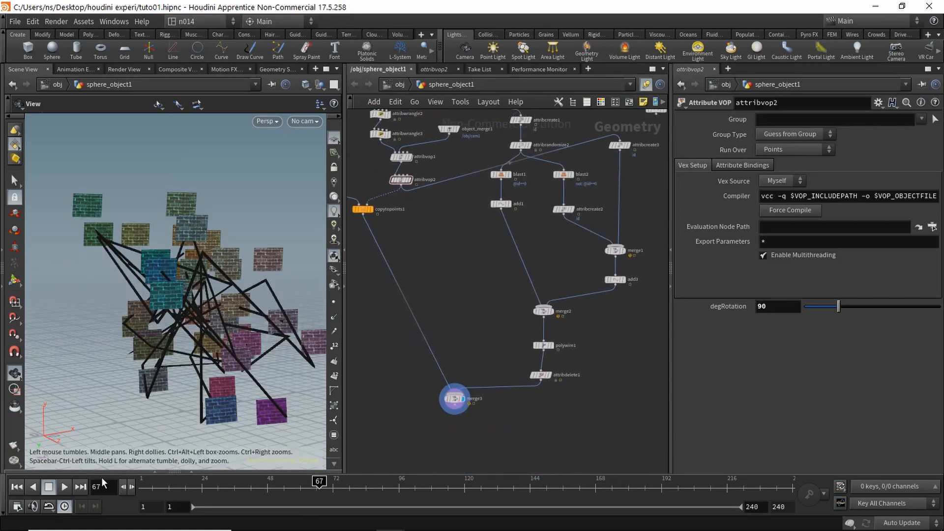
left_click(16, 487)
left_click(62, 486)
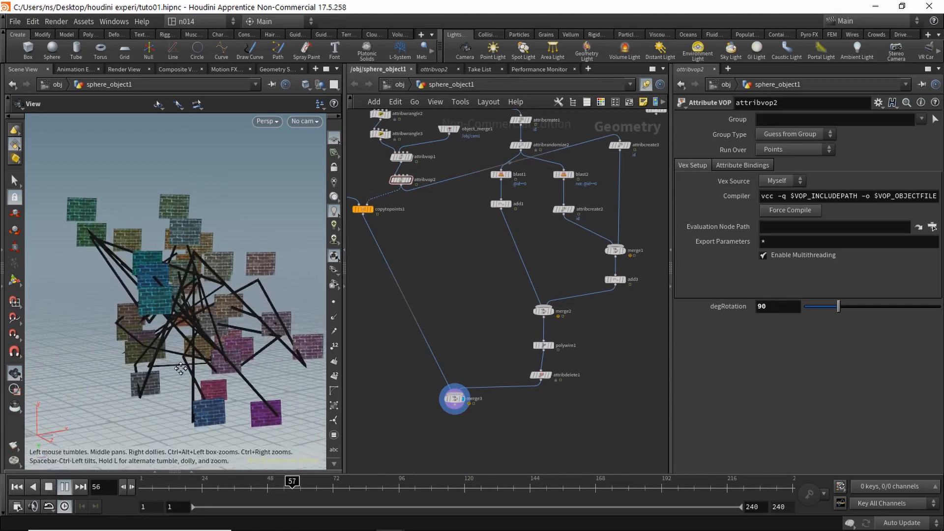
left_click(49, 487)
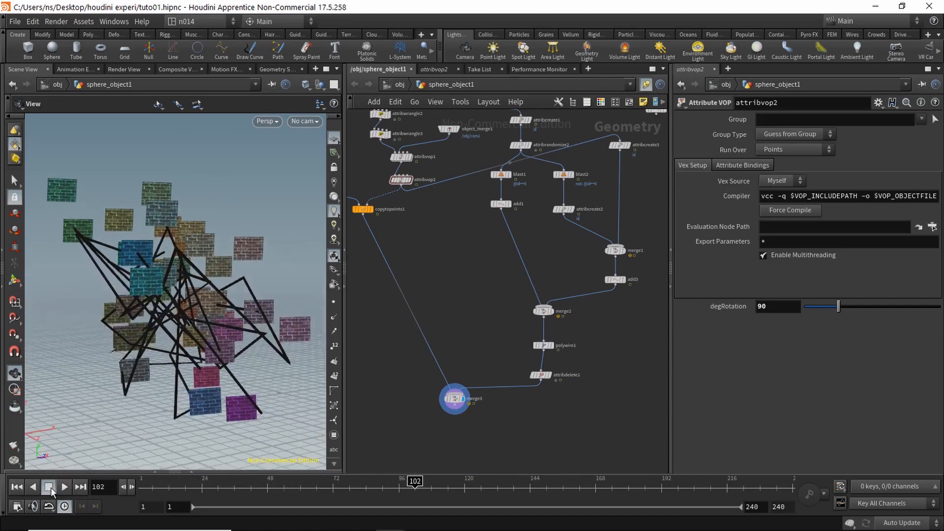
middle_click_drag(482, 278, 481, 353)
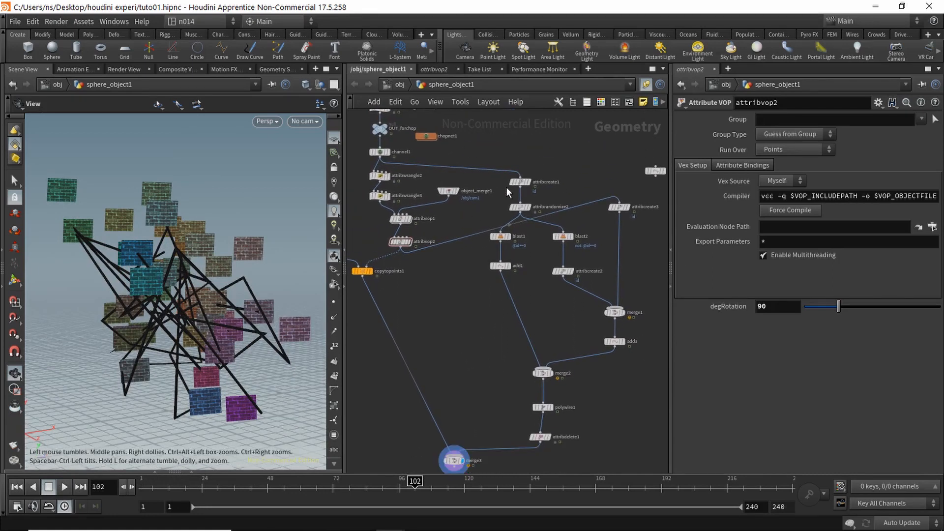
Step: Wire attribvop2's output into attribcreate1
left_click(400, 250)
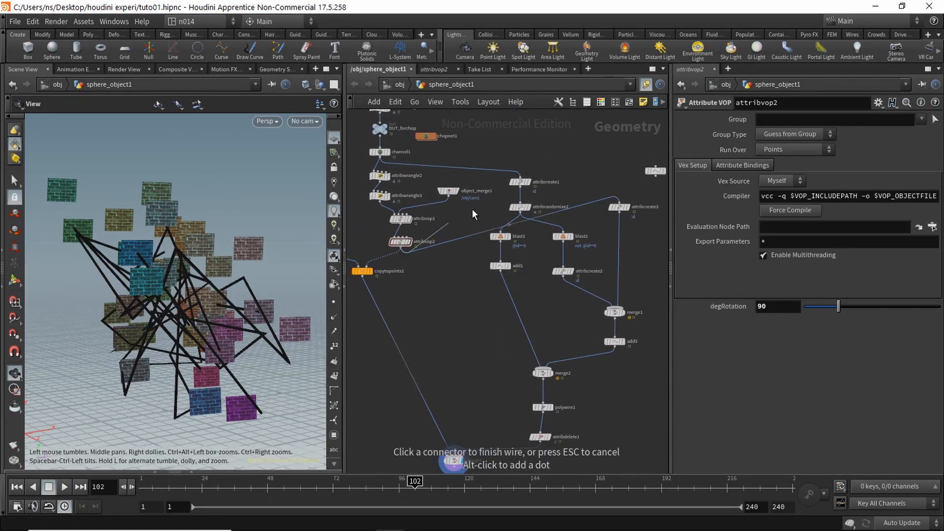
left_click(512, 175)
middle_click_drag(564, 178, 536, 284)
scroll(562, 284, "down", 1)
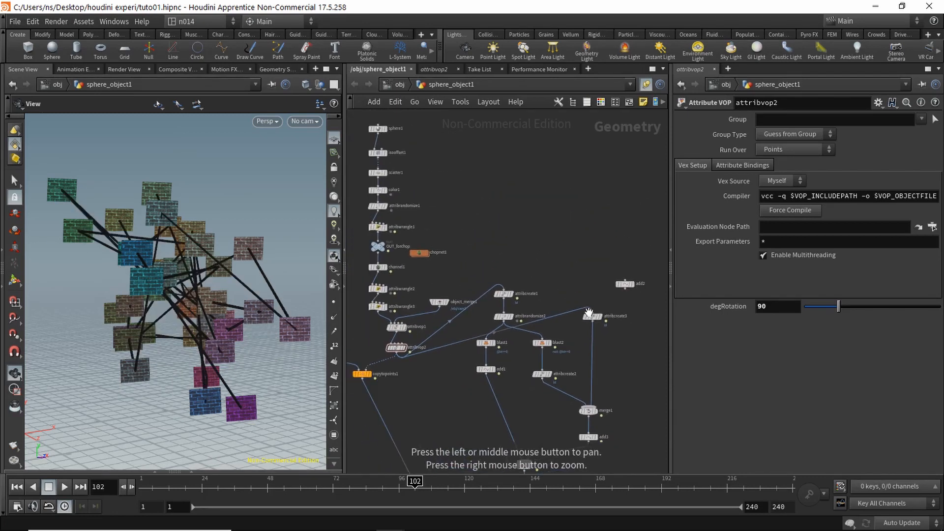
Step: Reconnect attribcreate3's input from color1 and replay the animation from frame 1
left_click(592, 312)
left_click(387, 186)
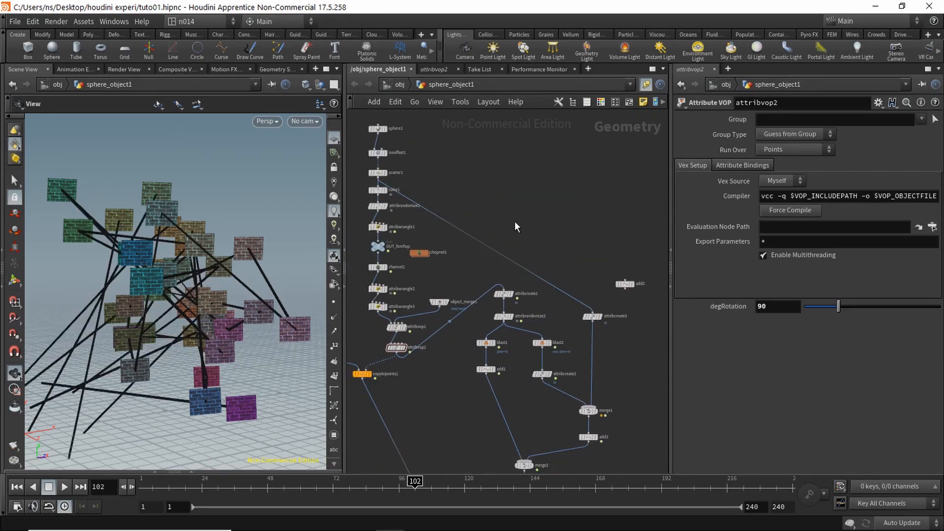
middle_click_drag(531, 222, 555, 186)
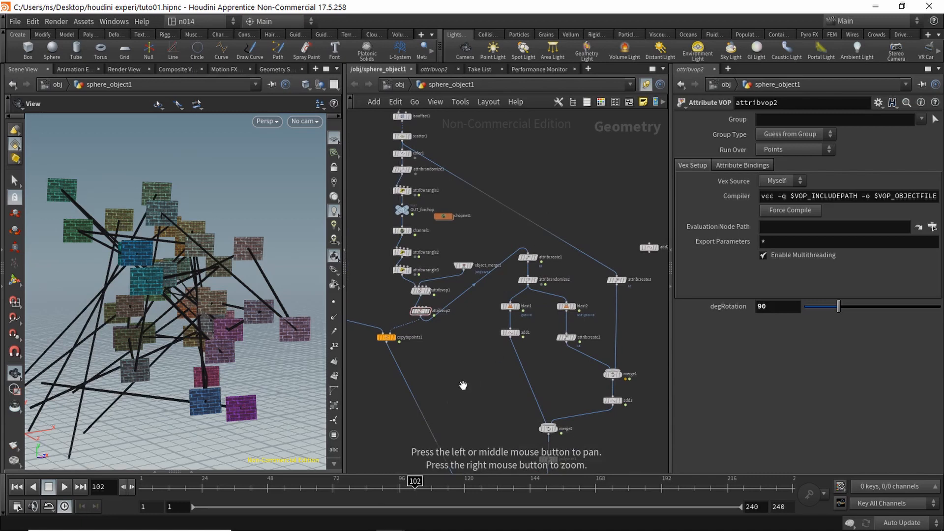
left_click(16, 486)
left_click(64, 487)
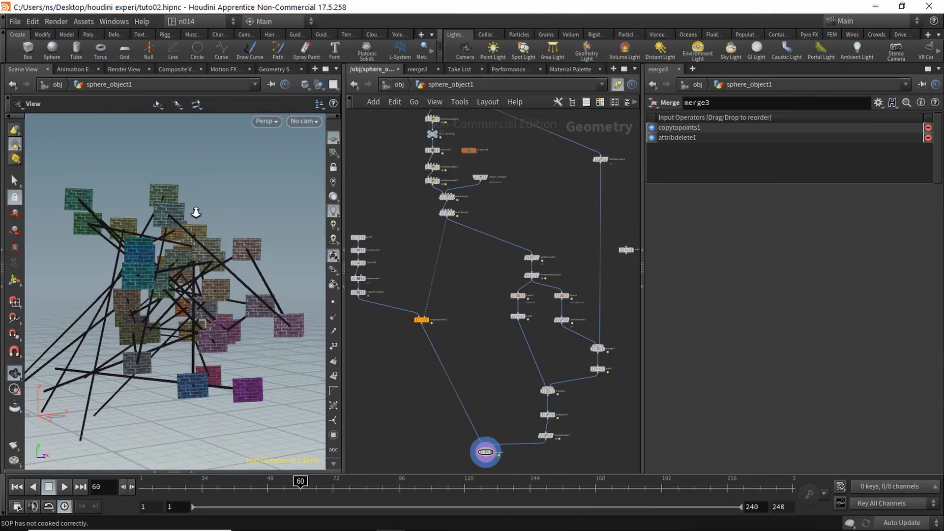
scroll(196, 212, "up", 5)
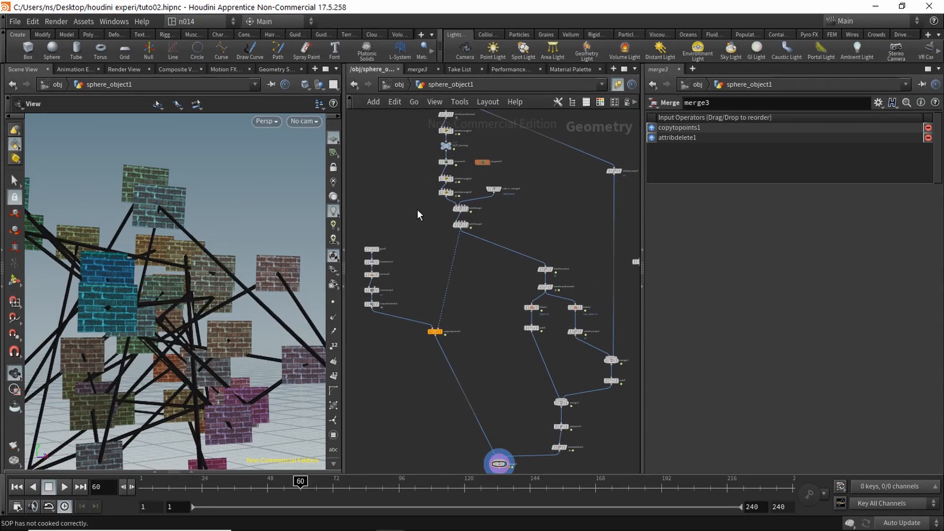
Step: Go up to /obj, enter the mat network and add a Principled Shader node
left_click(398, 84)
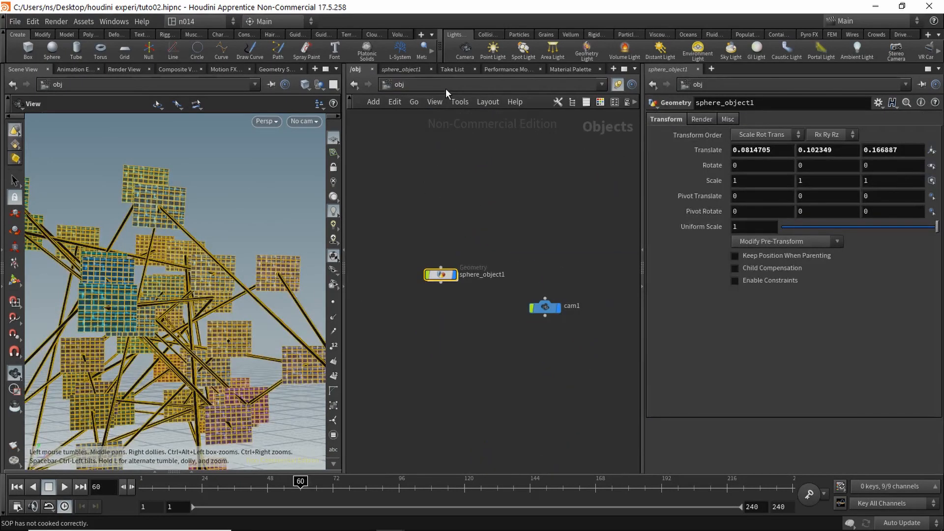
left_click(474, 84)
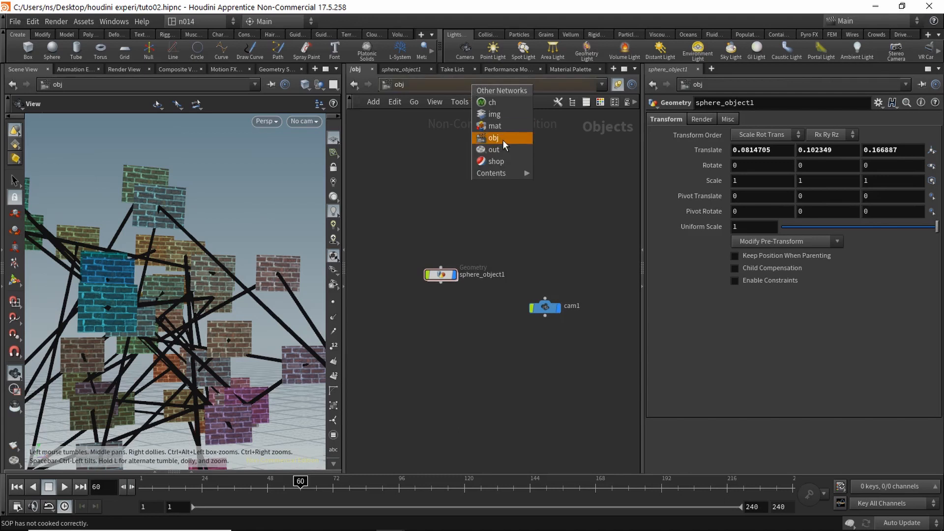
left_click(502, 125)
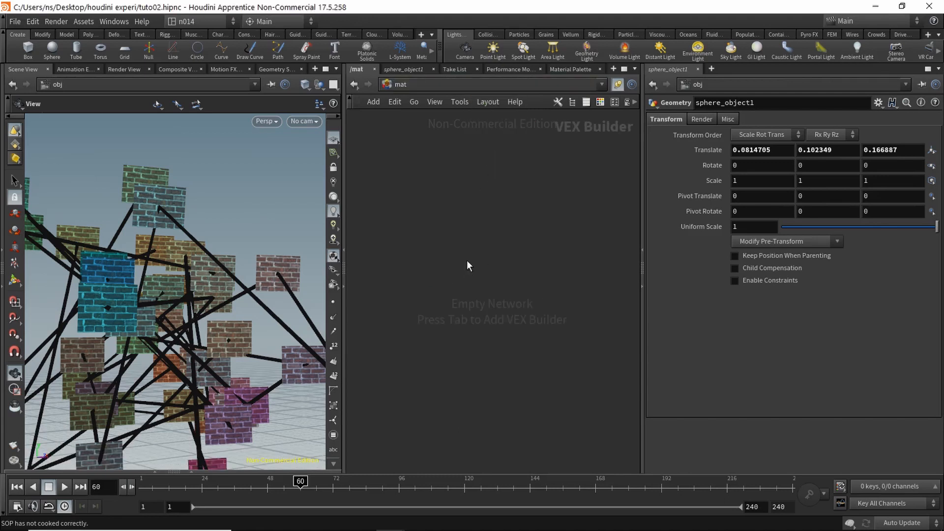
key("Tab")
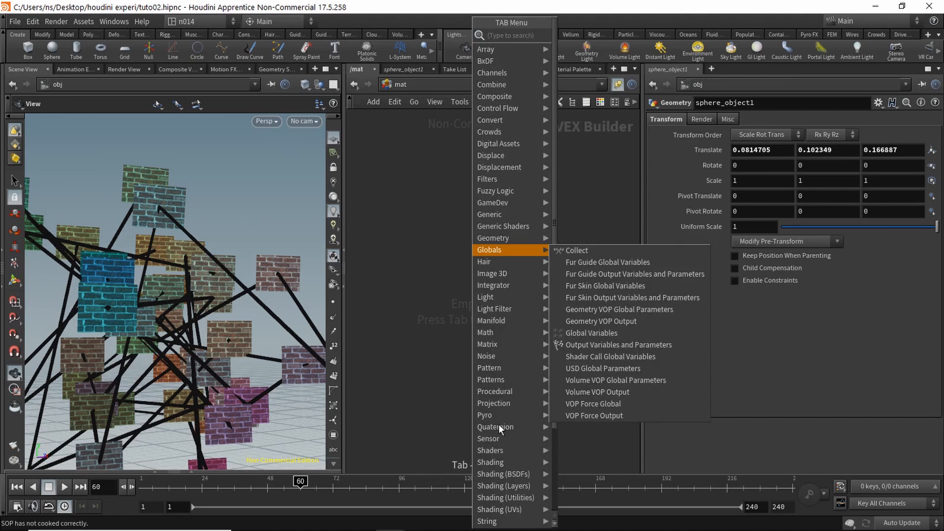
mouse_move(509, 450)
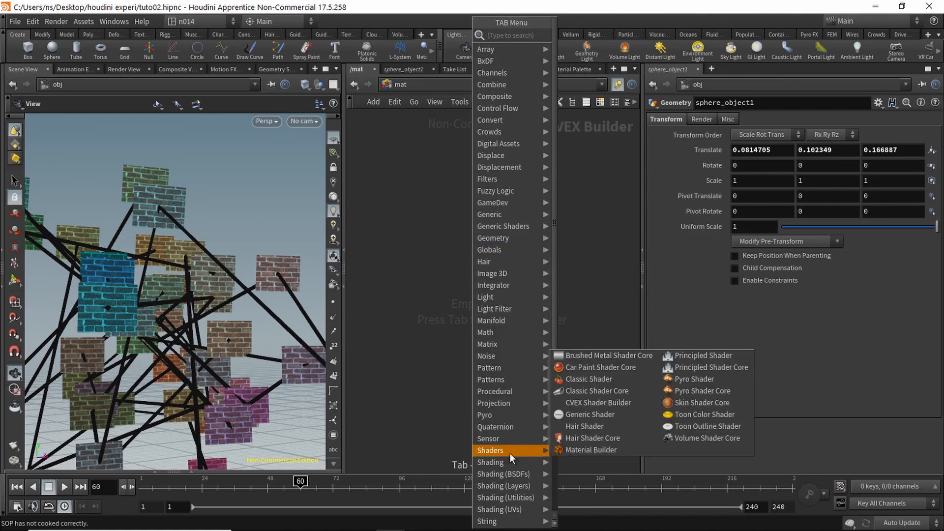
left_click(709, 358)
left_click(427, 206)
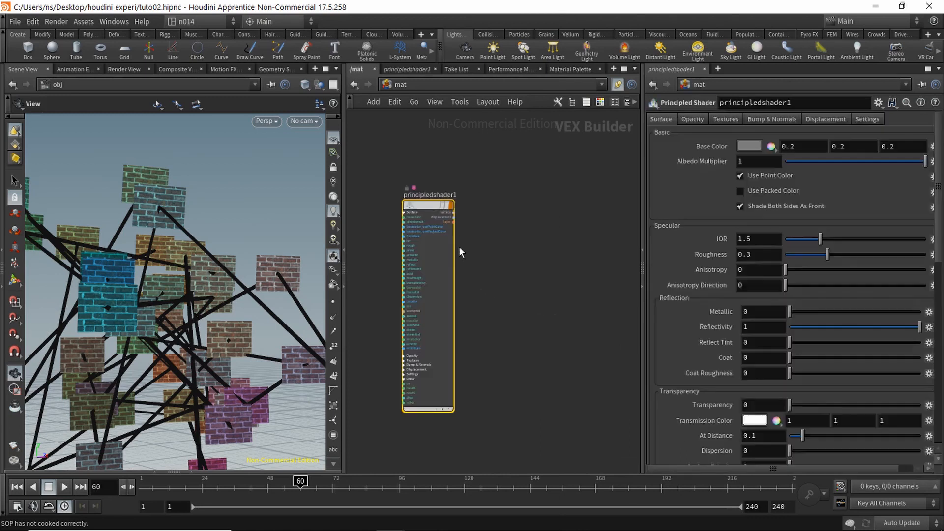
Step: Enable principledshader1's base colour texture as bricks001_basecolor.rat, then Alt-drag a copy of it
left_click_drag(425, 208, 444, 201)
scroll(494, 248, "up", 5)
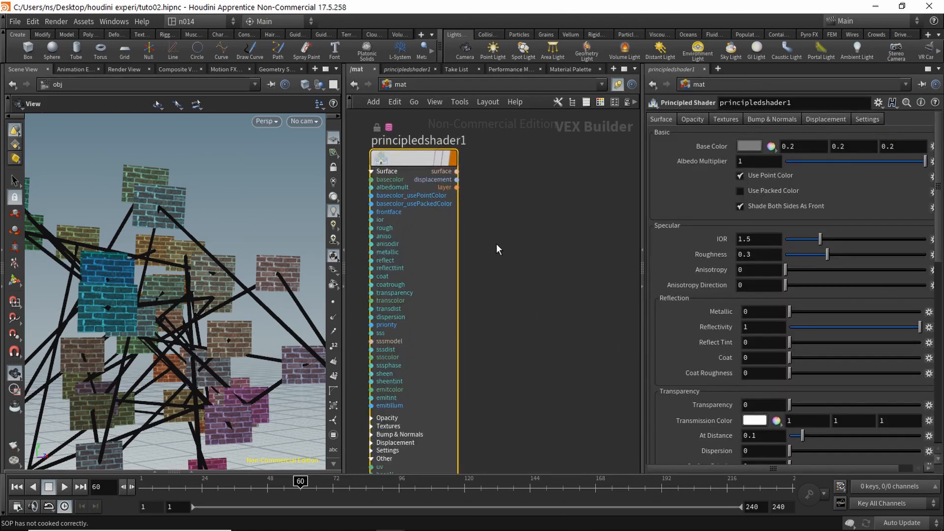
left_click(726, 119)
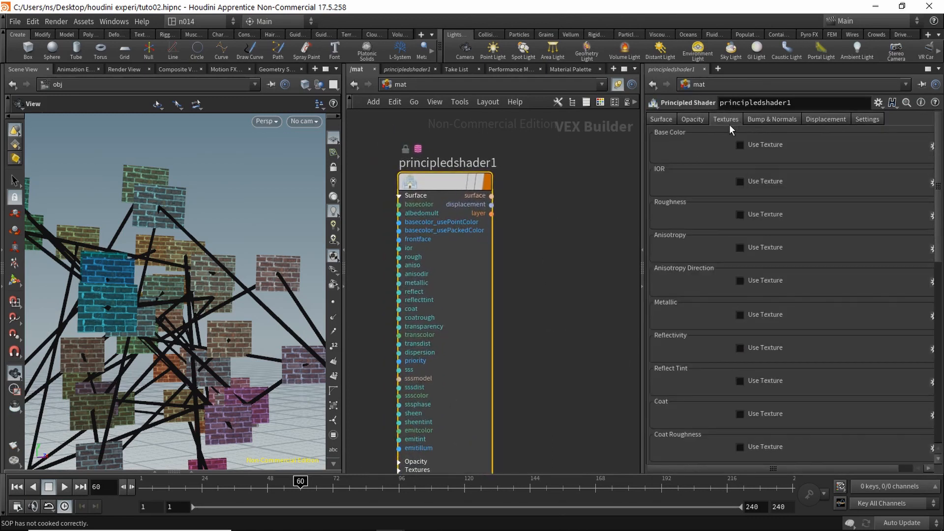
left_click(759, 146)
left_click(920, 161)
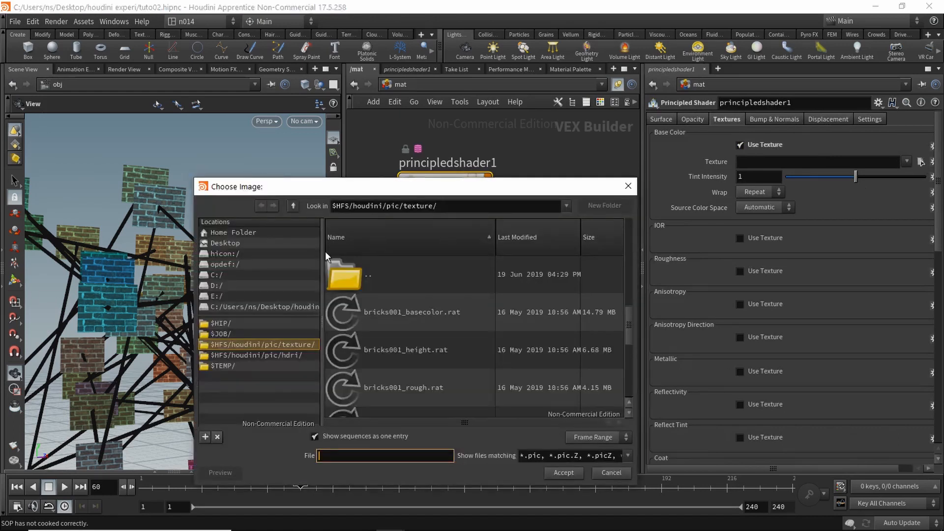
scroll(630, 314, "down", 3)
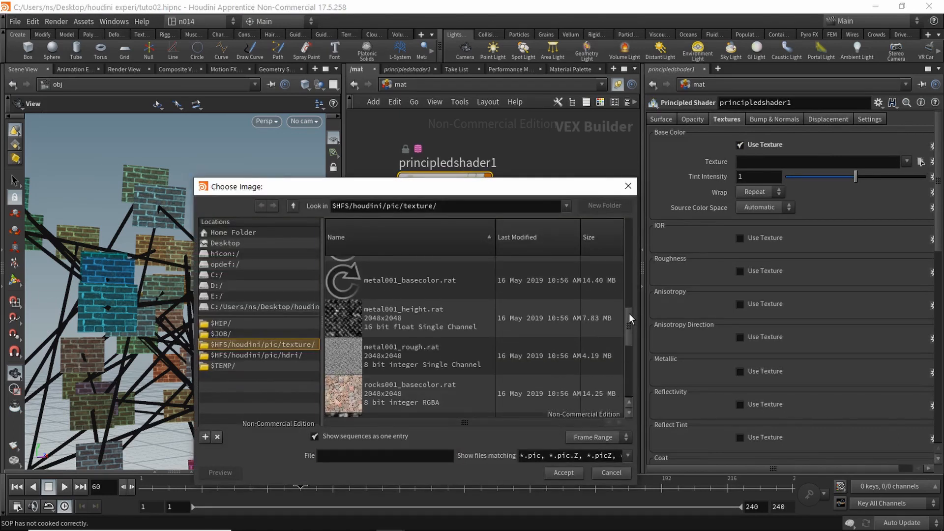
left_click_drag(630, 313, 629, 226)
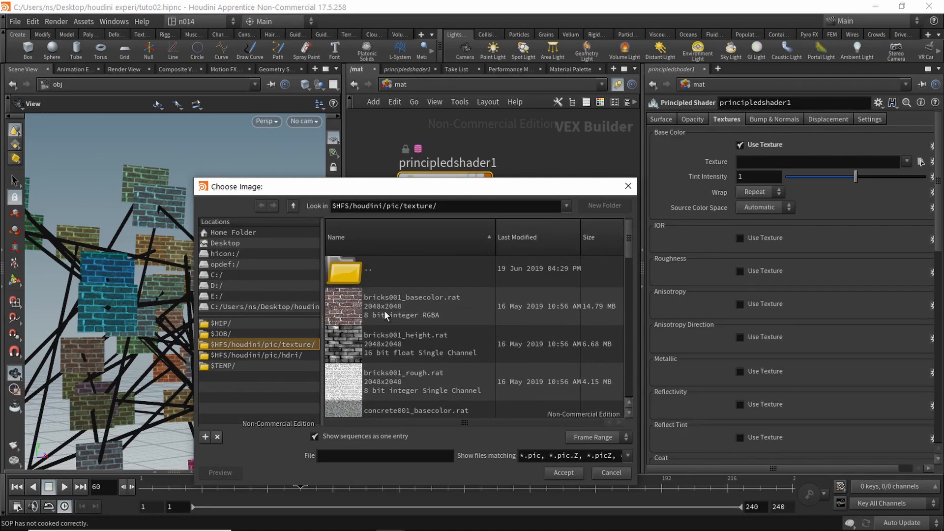
left_click(405, 306)
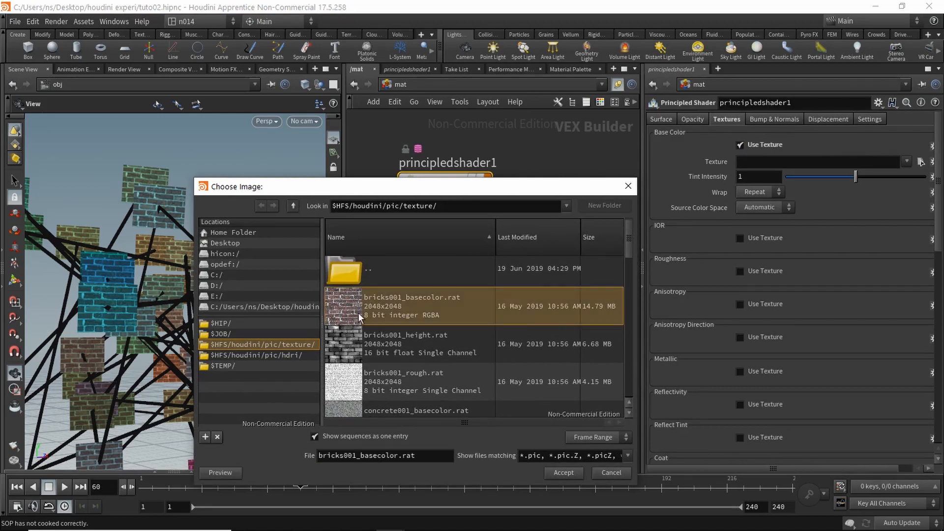
left_click(565, 472)
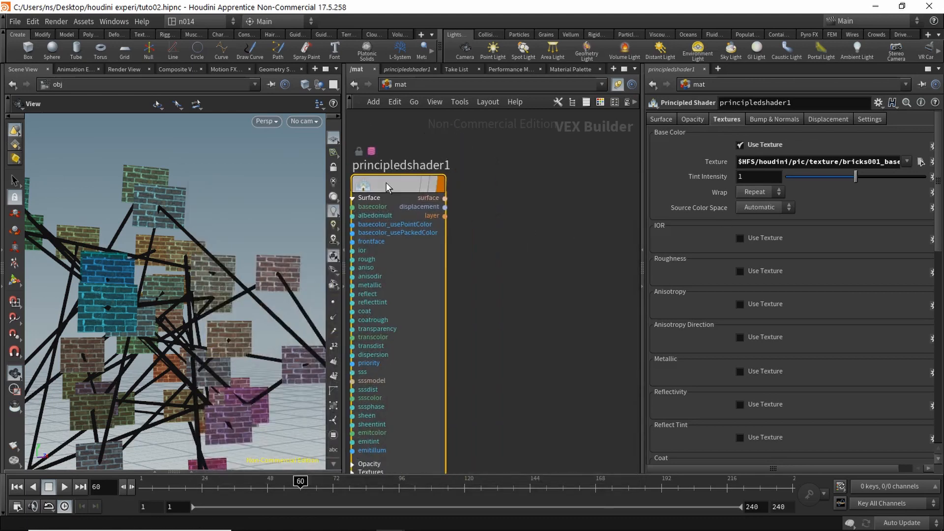
left_click_drag(387, 186, 530, 187, "alt")
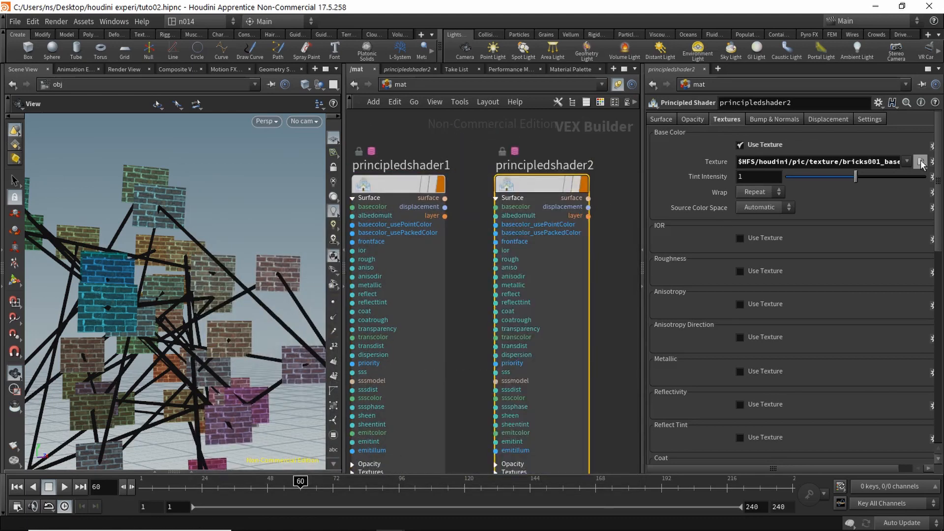
Step: Set principledshader2's base colour texture to metal001_basecolor.rat
left_click(920, 162)
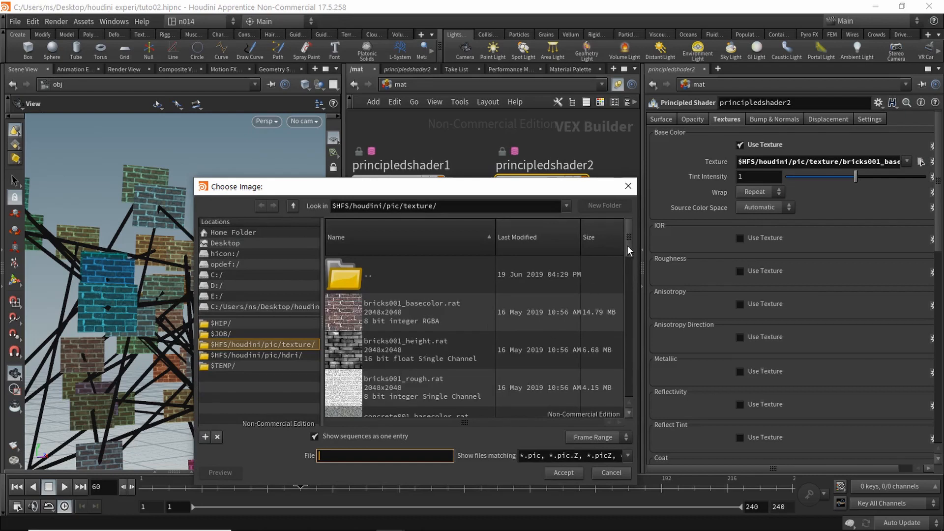
left_click_drag(629, 244, 627, 321)
left_click(424, 329)
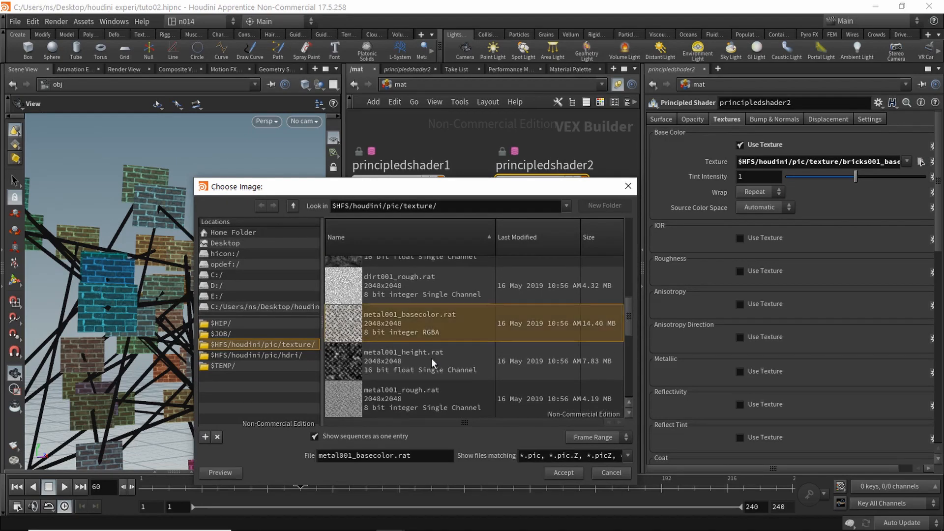
left_click(564, 473)
middle_click_drag(536, 187, 403, 190)
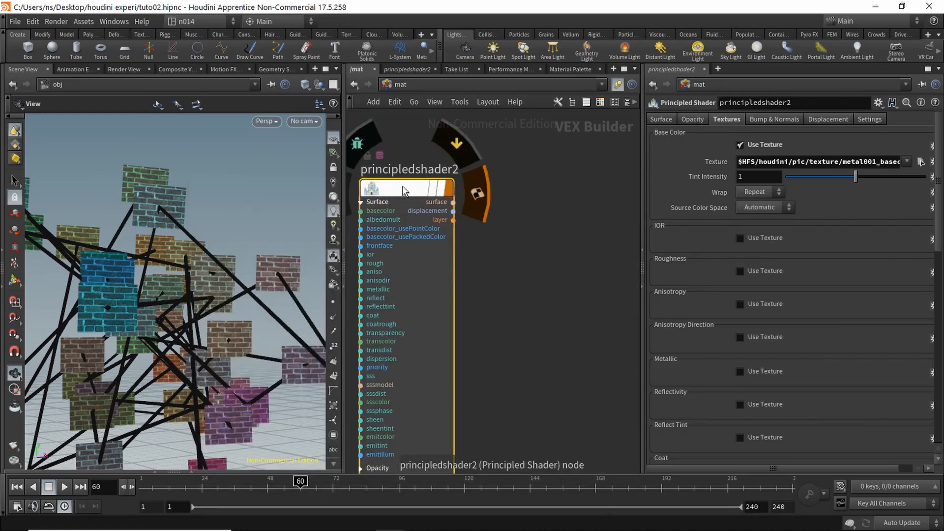
Step: Duplicate it into principledshader3 with rocks001_basecolor.rat as base colour texture
left_click_drag(404, 190, 539, 192, "alt")
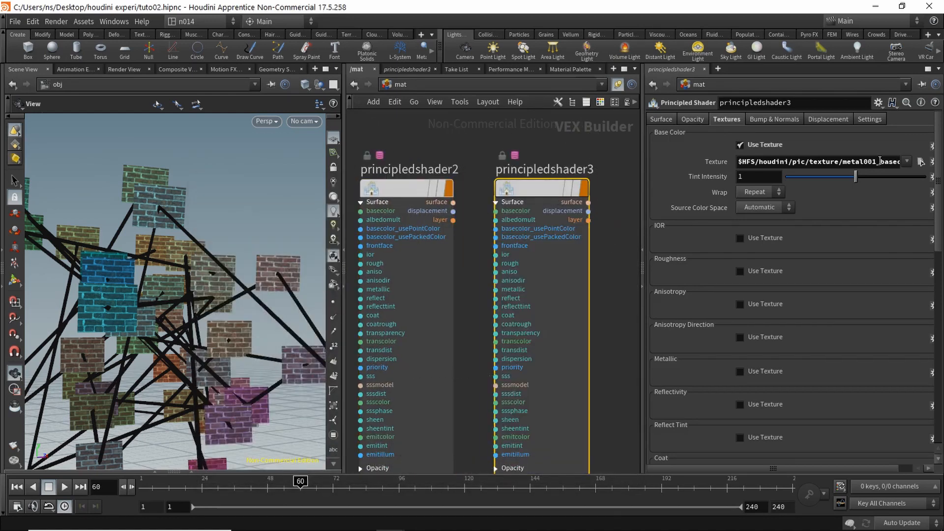
left_click(920, 162)
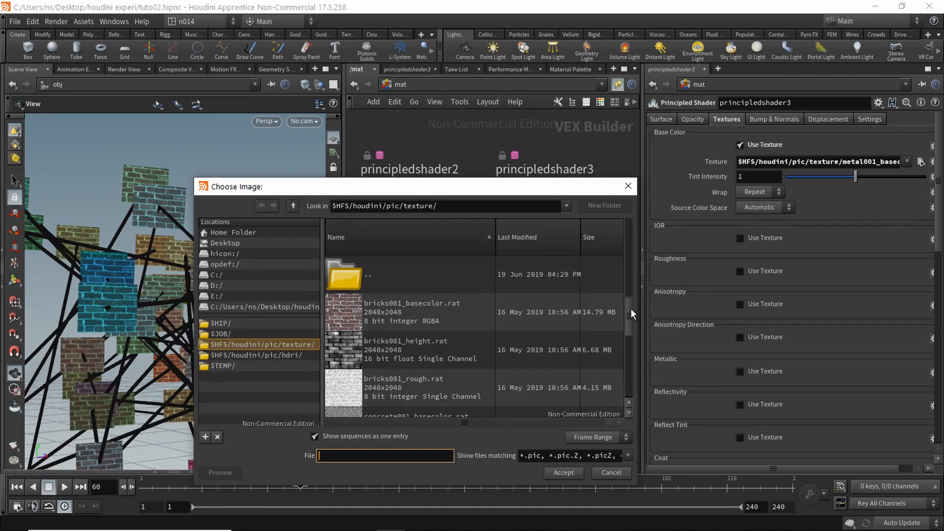
left_click_drag(629, 308, 626, 332)
left_click(605, 368)
left_click(564, 473)
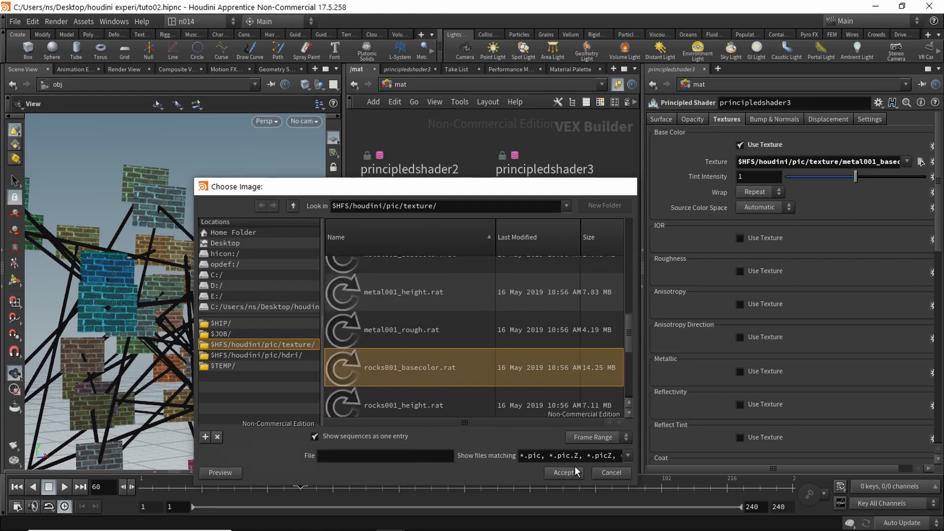
middle_click_drag(477, 134, 529, 132)
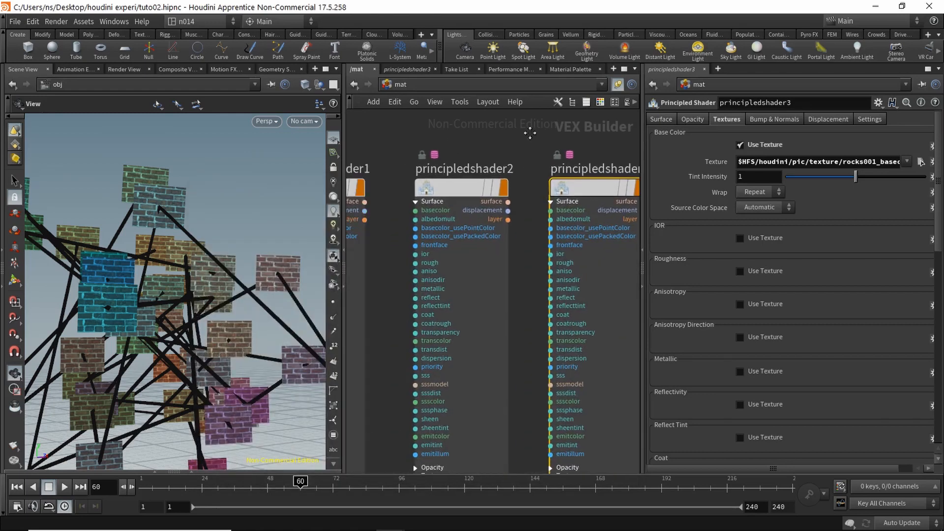
middle_click_drag(428, 140, 537, 153)
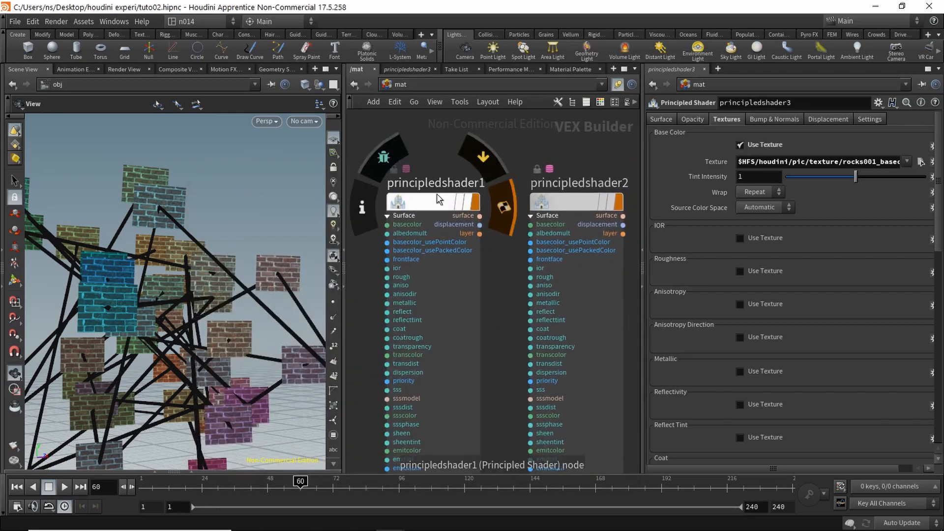
Step: Rename principledshader1 to myTexture1
left_click(438, 201)
double_click(733, 102)
type("my_")
key("BackSpace")
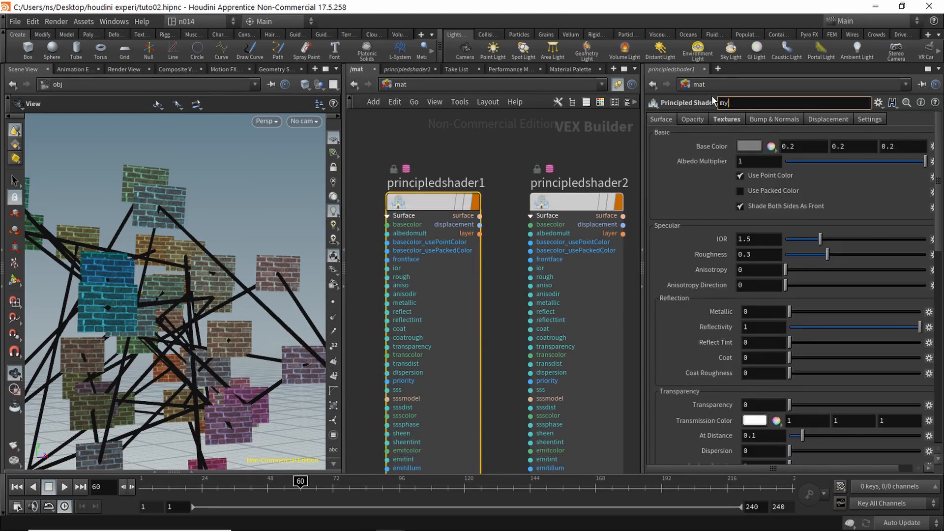
type("Texture1")
key("Return")
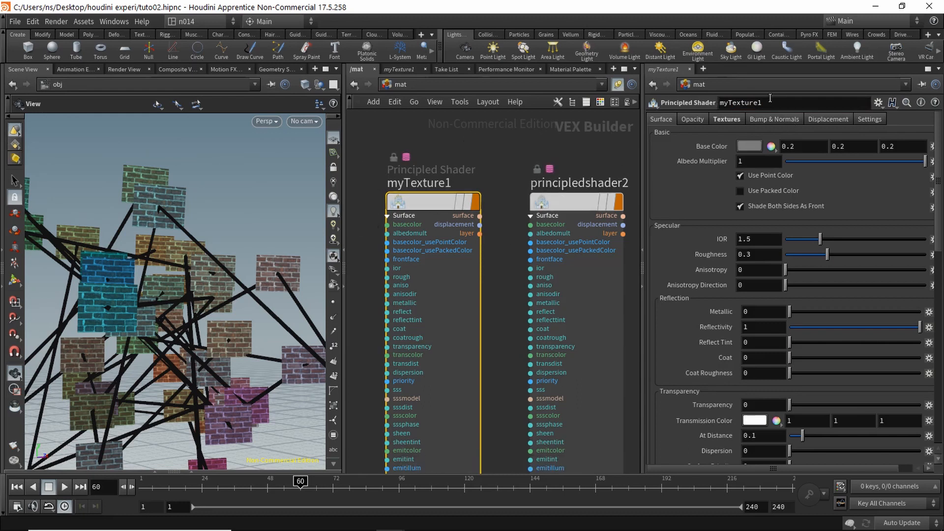
left_click_drag(769, 100, 679, 100)
key("ctrl+c")
Step: Rename principledshader2 to myTexture2
left_click(590, 199)
left_click(725, 120)
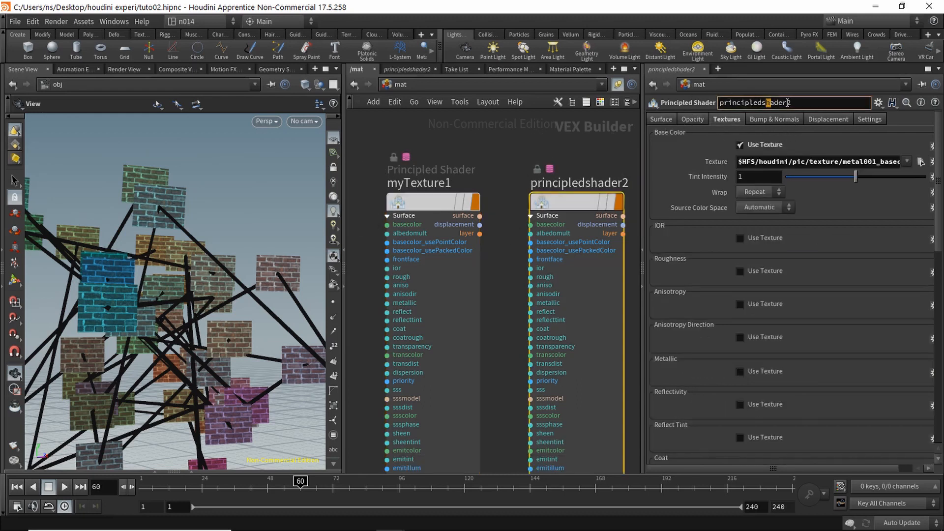
key("ctrl+v")
type("2")
key("Return")
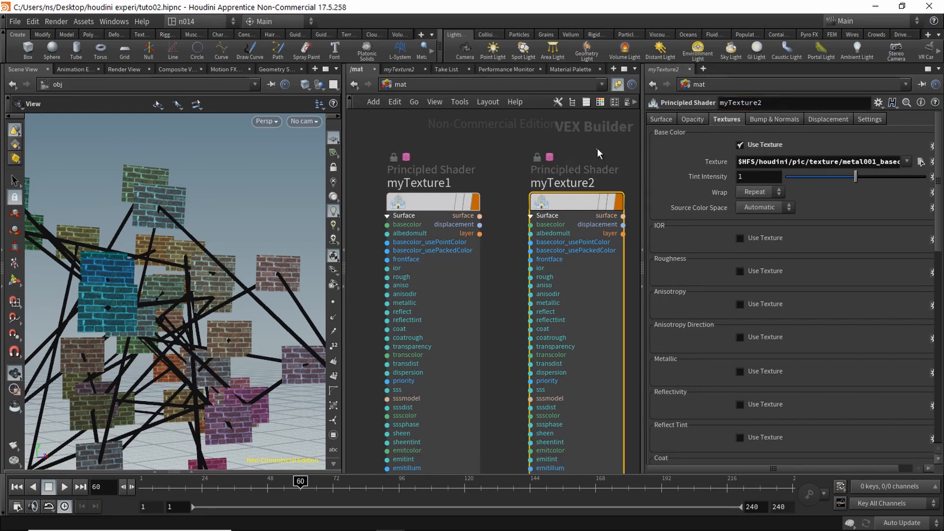
Step: Rename principledshader3 to myTexture3 and frame all three shaders
middle_click_drag(624, 164, 503, 177)
left_click(581, 214)
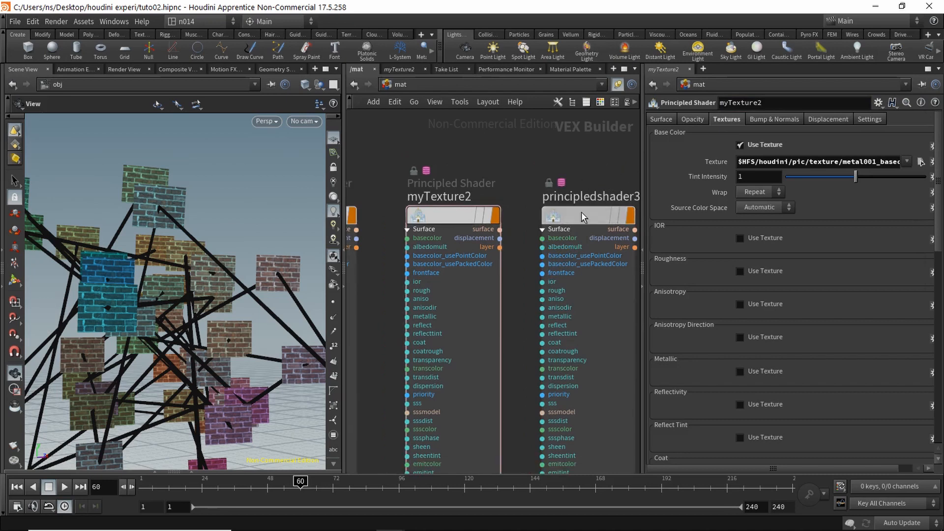
double_click(784, 102)
type("myTexture13")
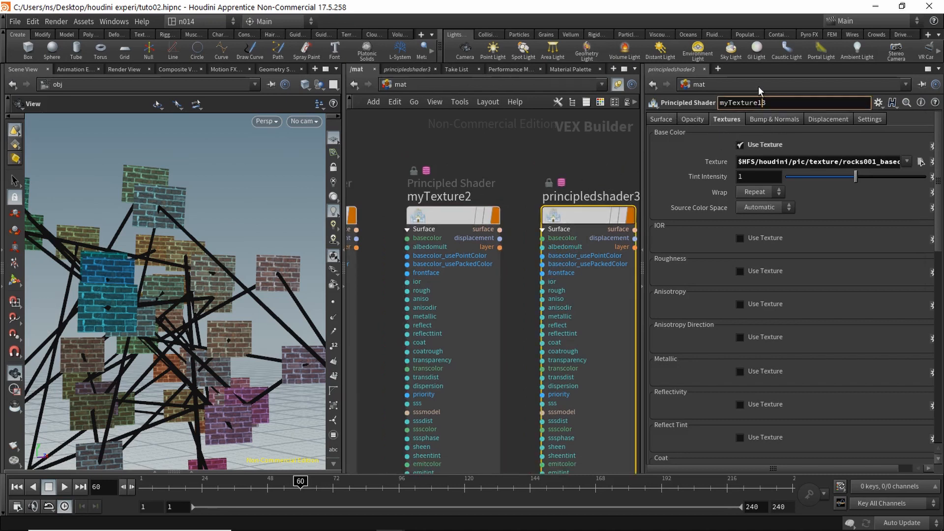
left_click(576, 164)
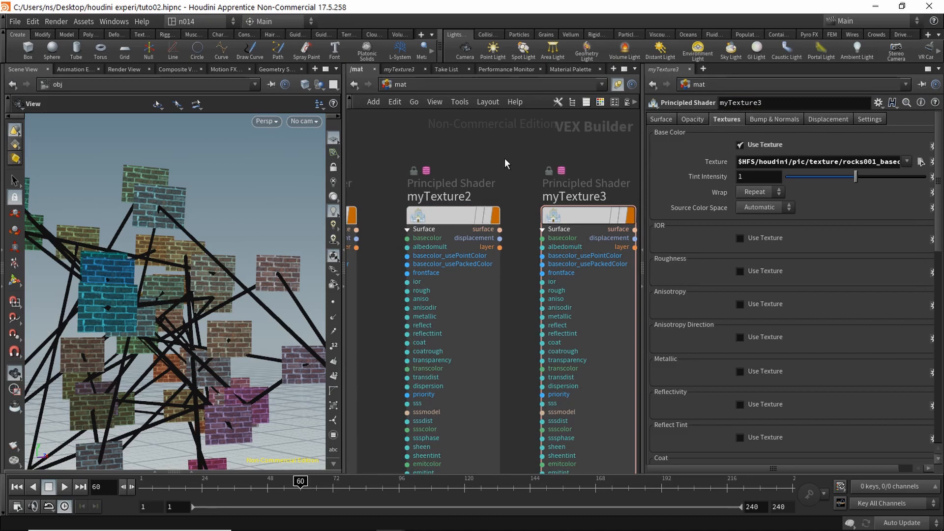
middle_click_drag(521, 155, 554, 150)
mouse_move(548, 151)
right_mouse_down()
mouse_move(507, 157)
mouse_move(530, 145)
right_mouse_up()
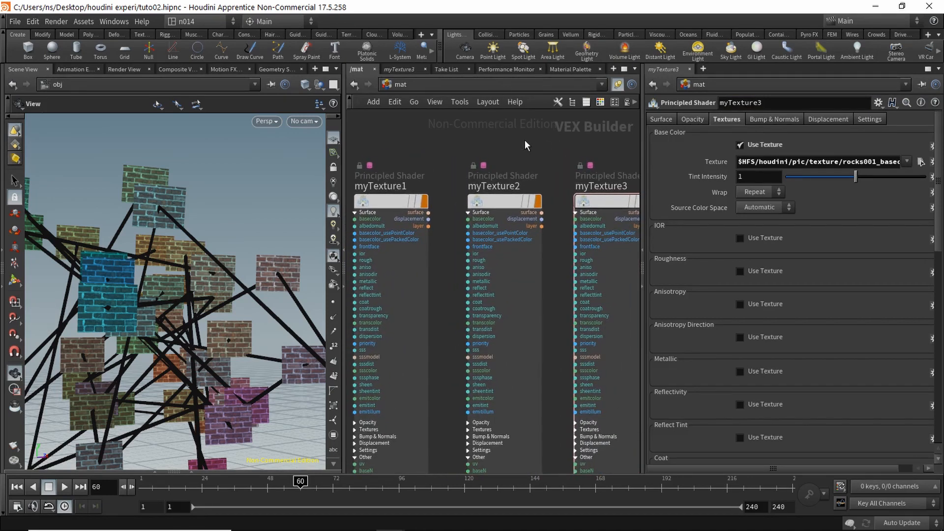
left_click(520, 88)
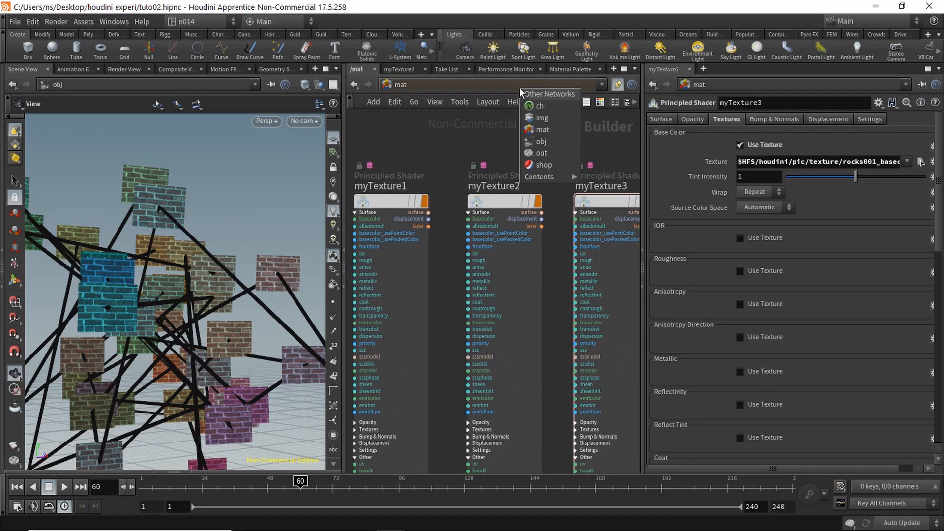
Step: Return to /obj and dive into sphere_object1's grid1-to-uvquickshade1 chain
left_click(550, 142)
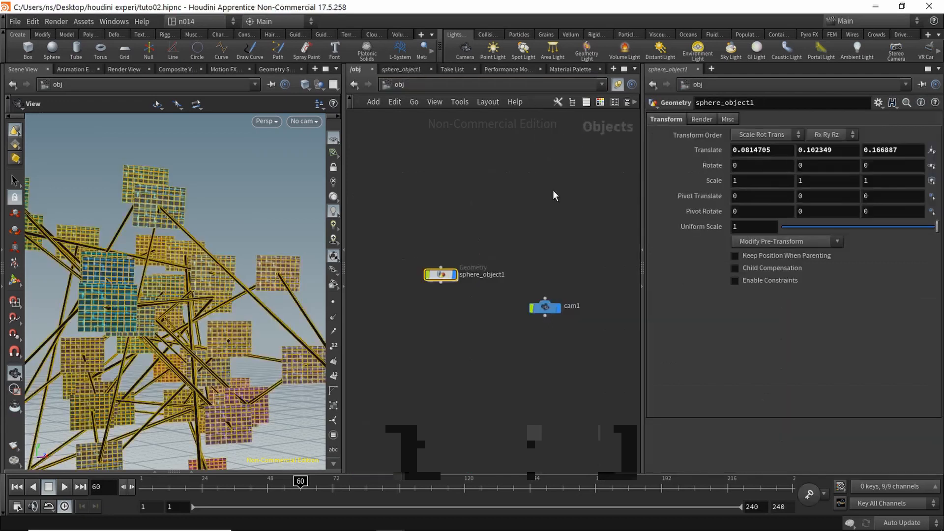
middle_click_drag(500, 258, 538, 215)
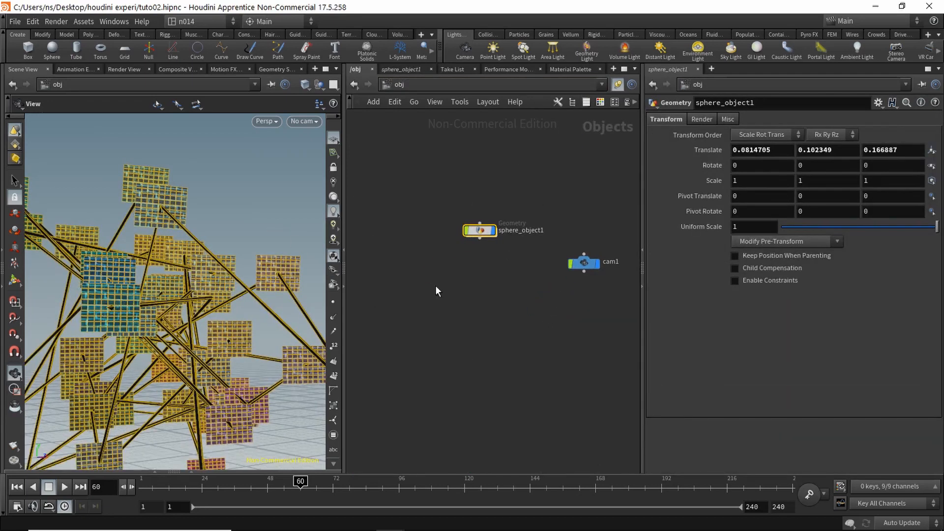
left_click(15, 181)
left_click(104, 175)
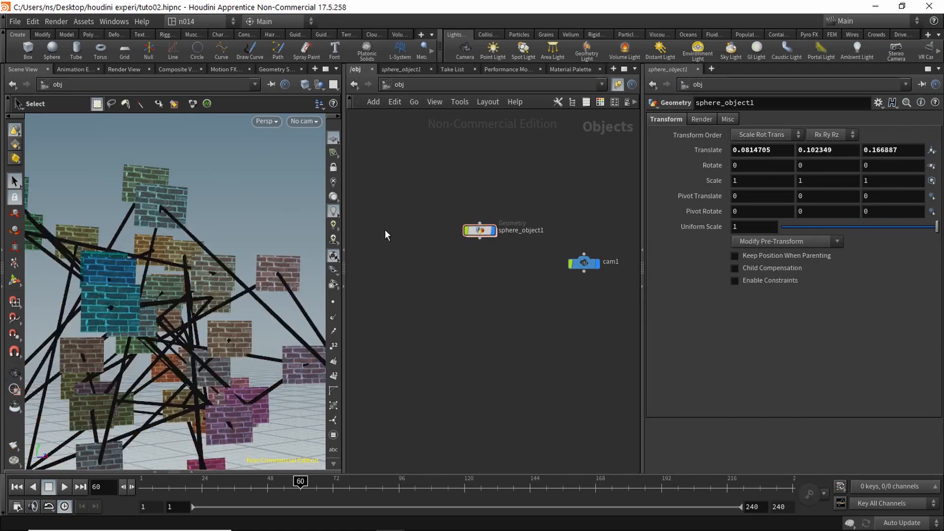
double_click(480, 231)
middle_click_drag(496, 328, 549, 266)
right_click_drag(423, 324, 480, 292)
middle_click_drag(480, 293, 409, 440)
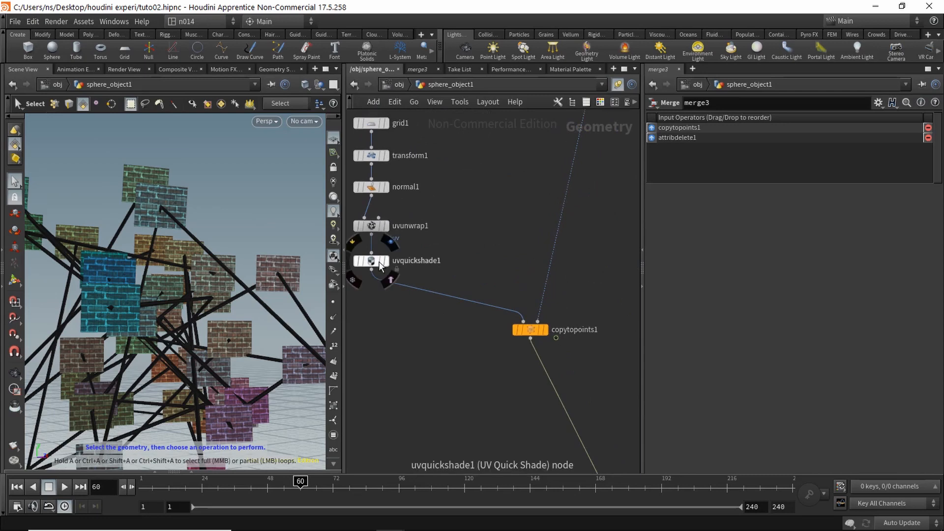
Step: Connect uvunwrap1's output into copytopoints1's first input
middle_click_drag(366, 243, 399, 240)
left_click(403, 233)
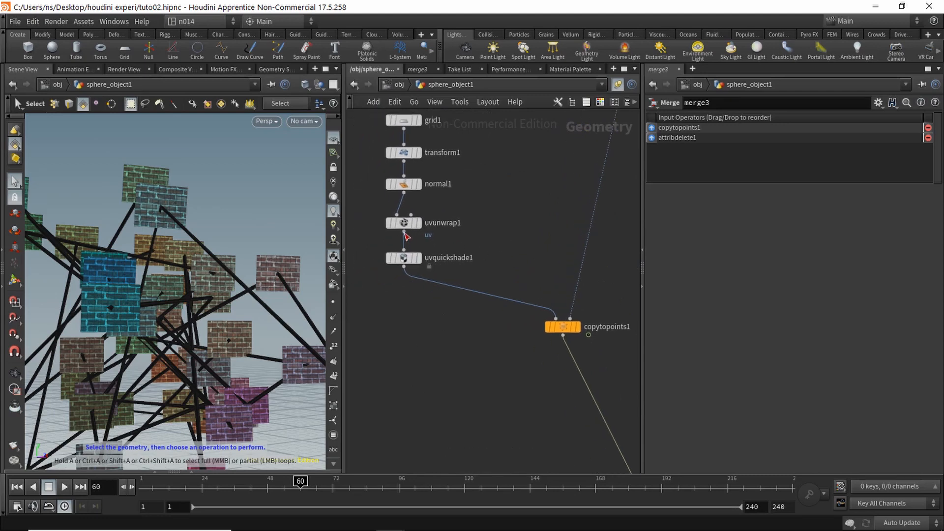
left_click(553, 321)
middle_click_drag(453, 340, 381, 269)
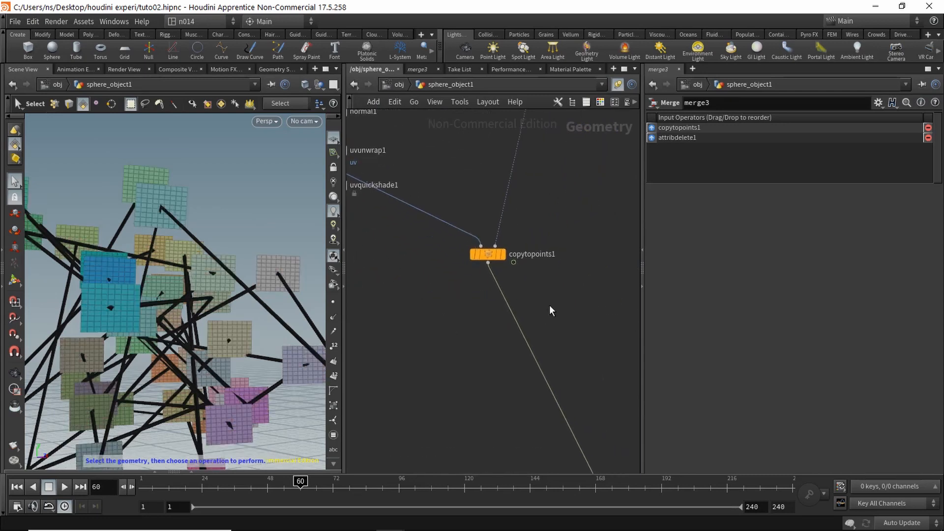
middle_click_drag(551, 310, 521, 278)
right_click_drag(521, 279, 509, 281)
Step: Select copytopoints1 and show its attributes in the Geometry Spreadsheet
left_click(477, 238)
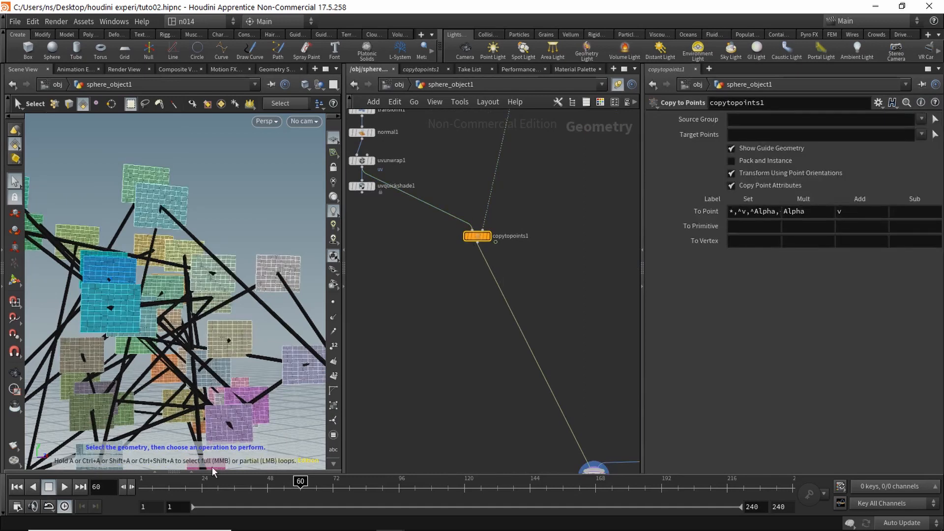
left_click(204, 471)
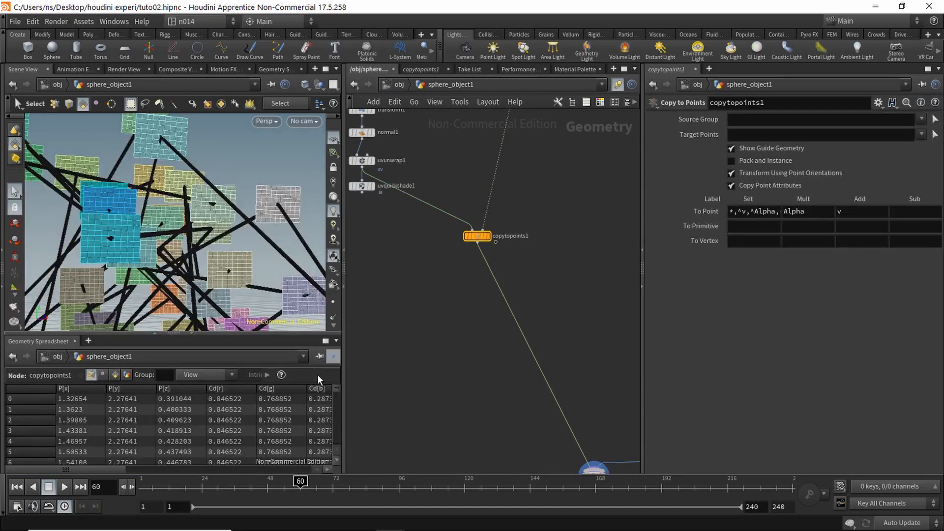
mouse_move(121, 468)
left_mouse_down()
mouse_move(302, 474)
mouse_move(128, 468)
left_mouse_up()
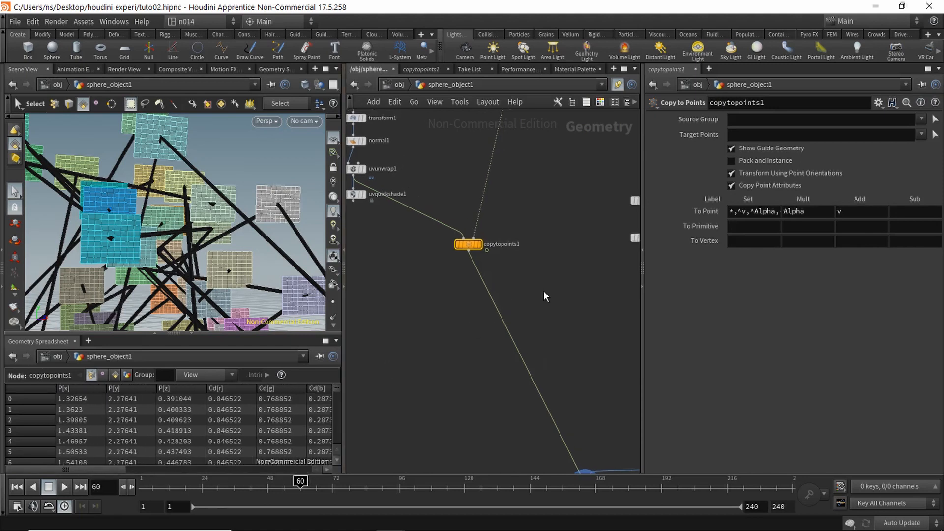
key("Tab")
Step: Insert attribdelete2 after copytopoints1 deleting all point attributes (*)
type("attrib")
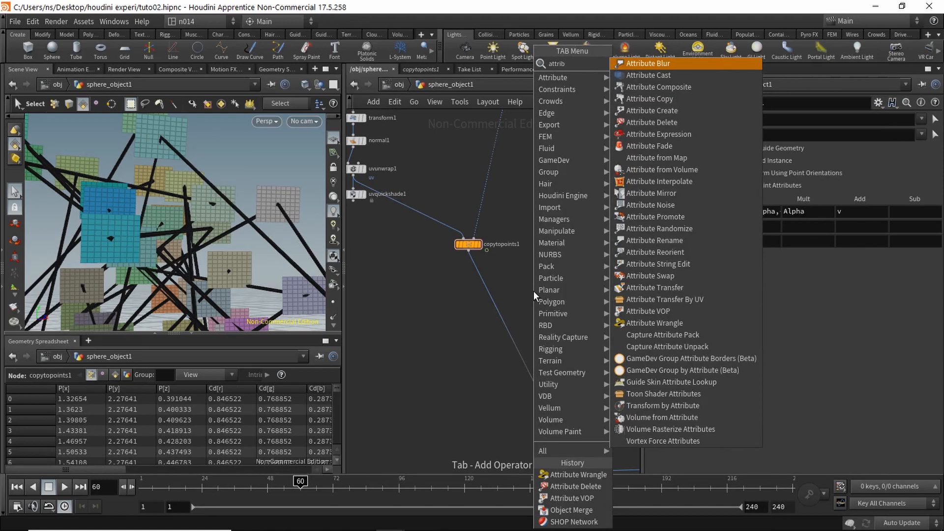
type(" de")
key("Return")
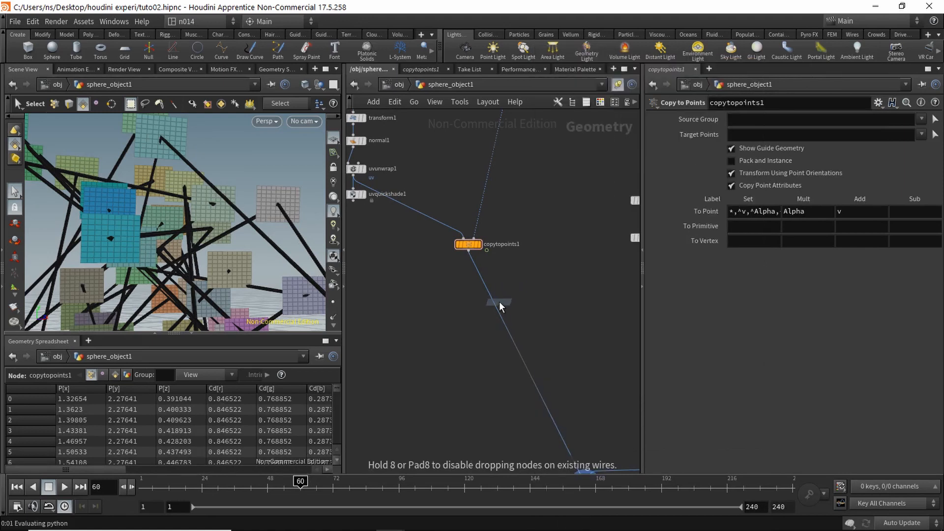
left_click(492, 301)
left_click(485, 298)
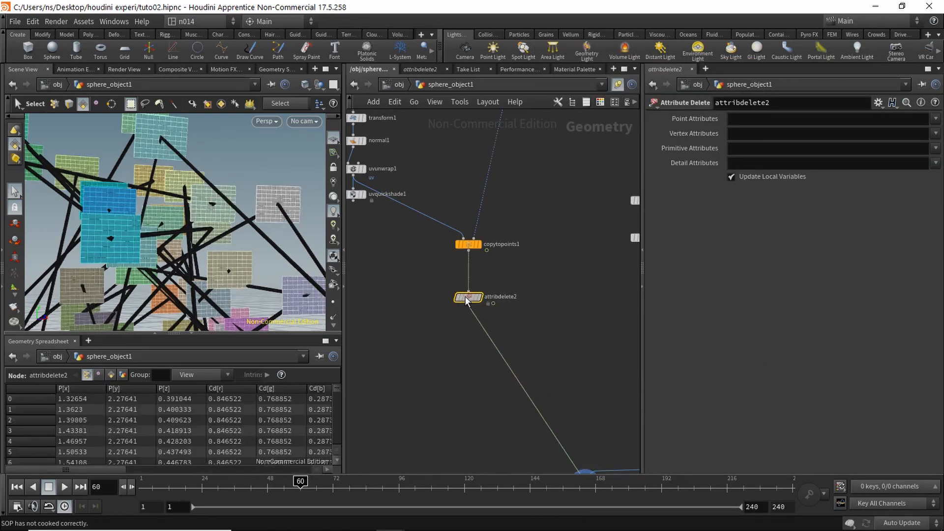
left_click(758, 118)
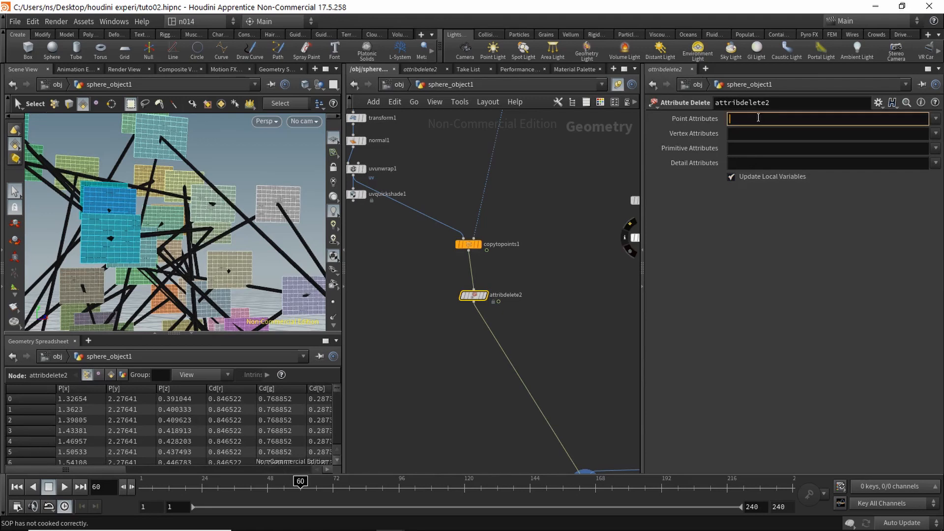
key("Return")
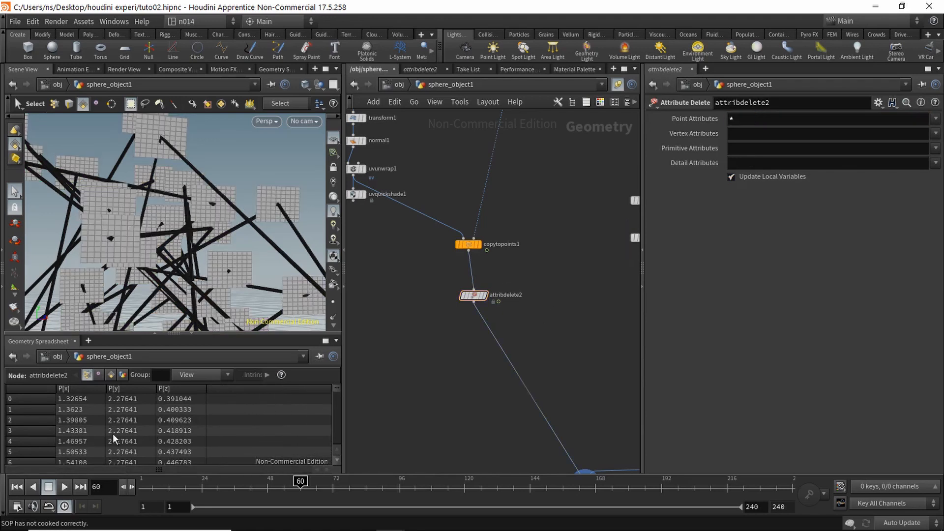
Step: Check vertex and point attributes in the spreadsheet and align attribdelete2 under copytopoints1
left_click(111, 375)
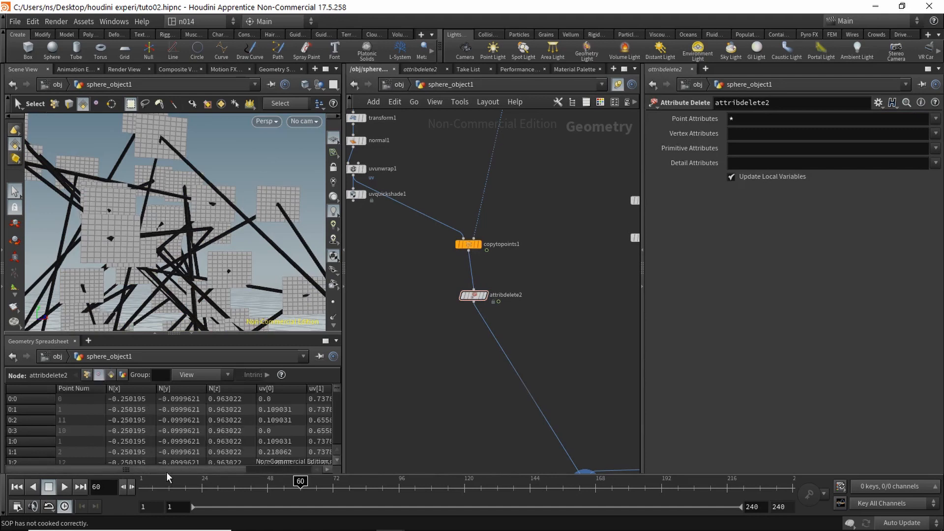
left_click_drag(178, 471, 129, 422)
left_click_drag(205, 472, 271, 472)
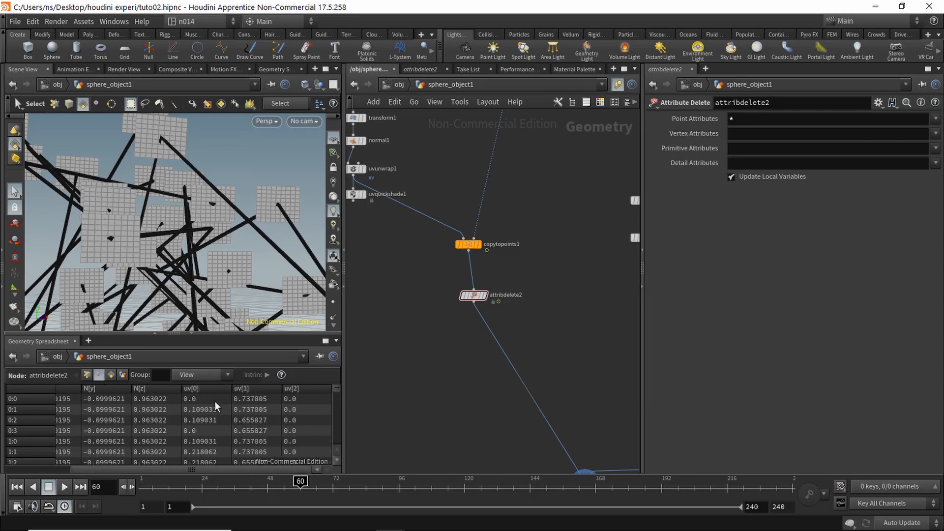
left_click(87, 375)
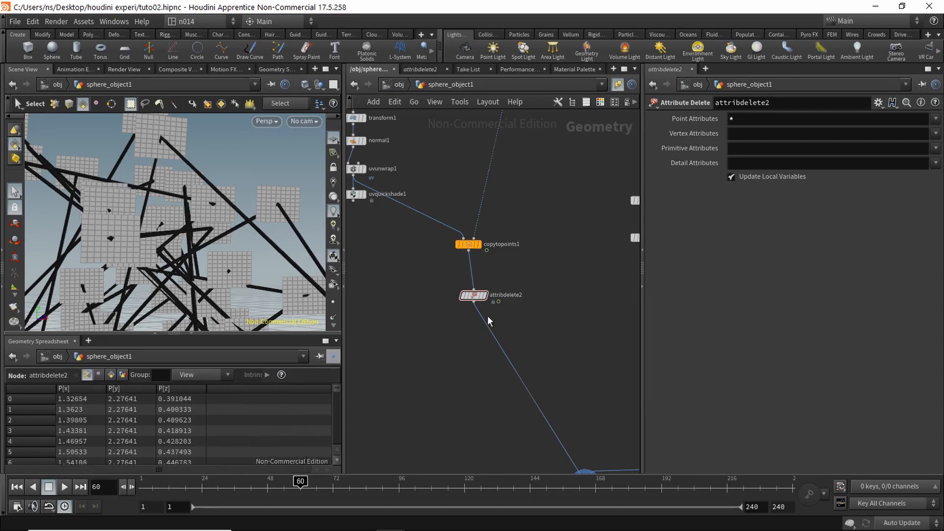
left_click_drag(472, 295, 470, 290)
middle_click_drag(475, 363, 442, 357)
Step: Add an Attribute Wrangle on the wire below attribdelete2
key("Tab")
type("a")
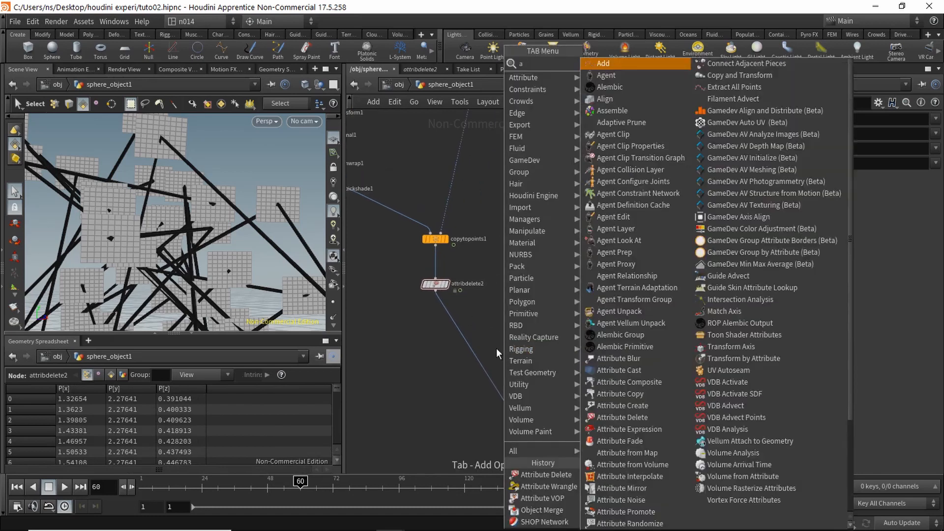
type("ttribw")
key("Return")
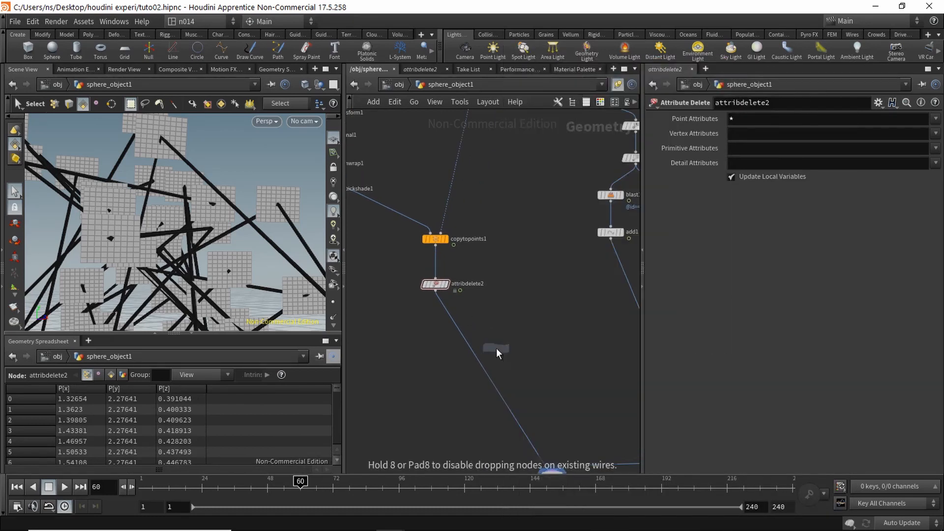
left_click(479, 343)
left_click_drag(480, 343, 436, 338)
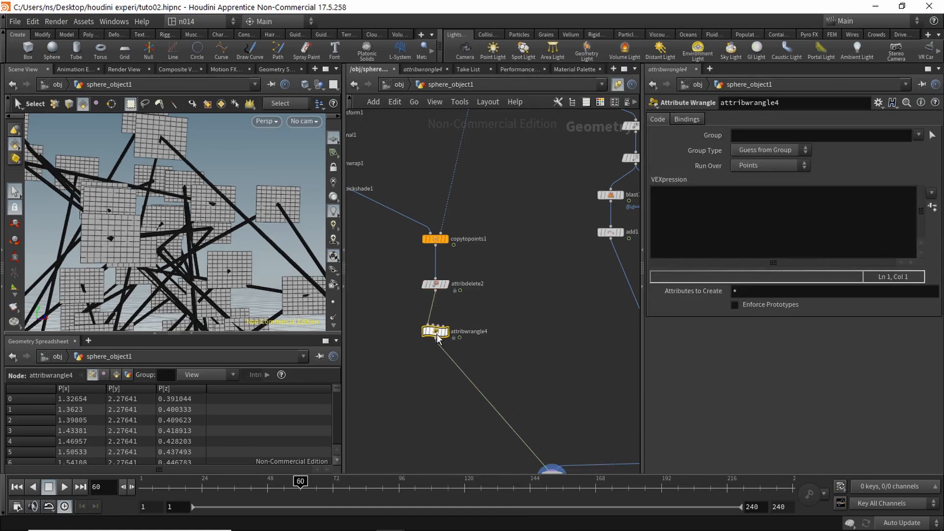
left_click(669, 200)
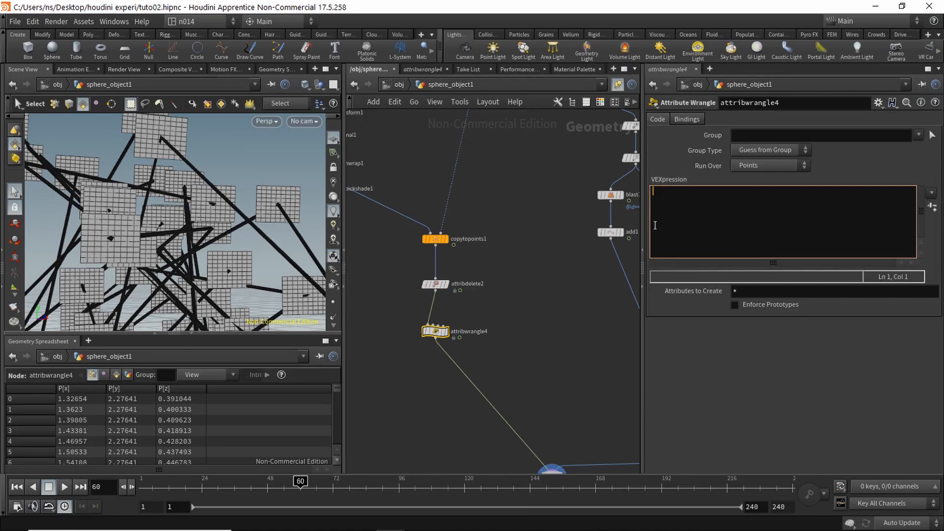
type("int rand_prim = floor")
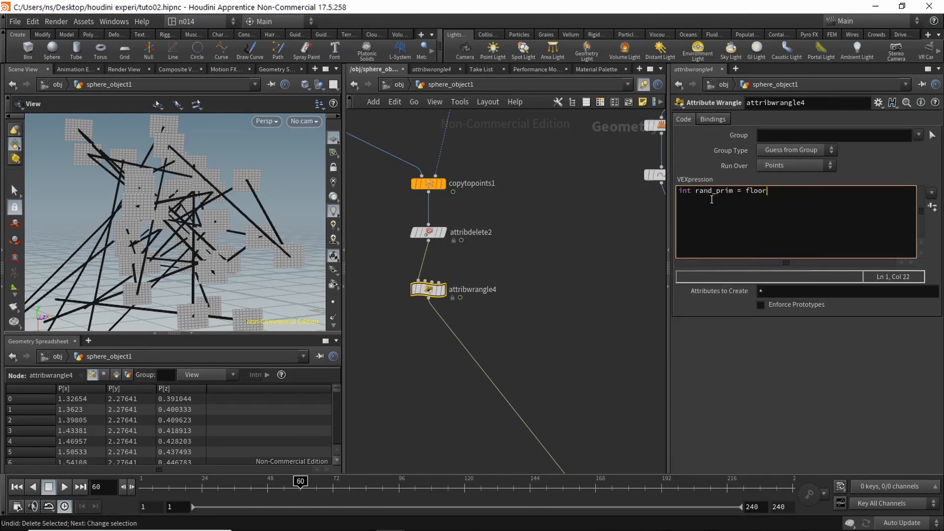
type("(rand(@primnum)*3)+1")
type(");")
left_click(831, 190)
key("Right")
key("Right")
key("Right")
key("Right")
key("Right")
key("Right")
key("BackSpace")
key("Right")
key("Return")
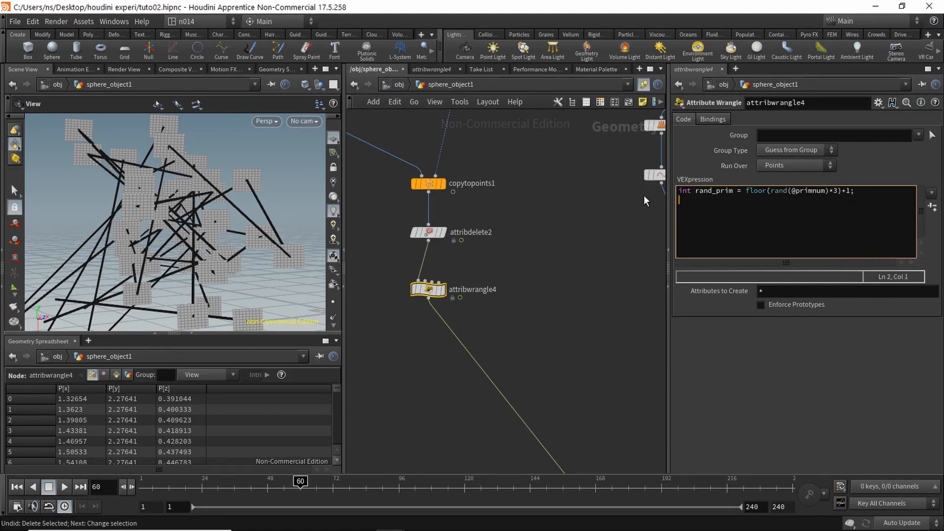
type("s@shop_materialpath = sprintf(\"/mat/myTexture%g\", rand_primid);")
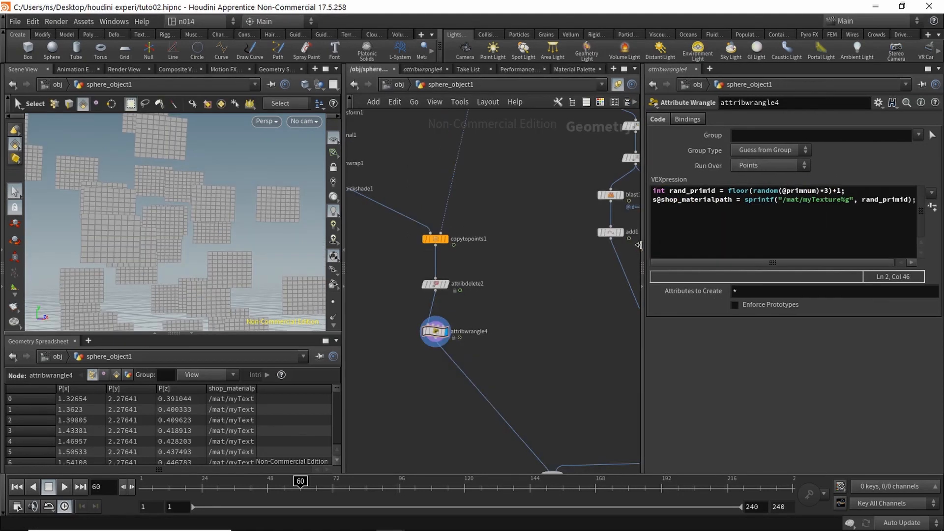
left_click_drag(642, 240, 598, 240)
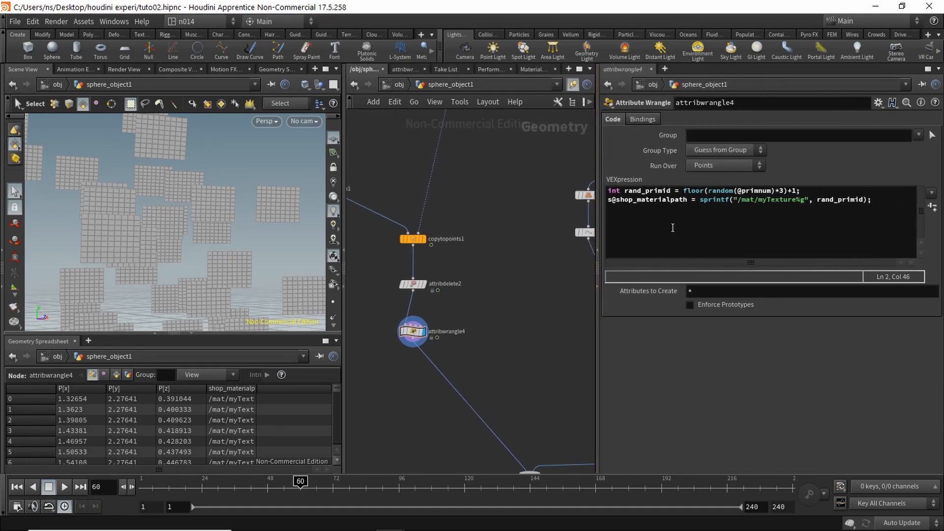
right_click(672, 223)
key("Escape")
left_click(670, 218)
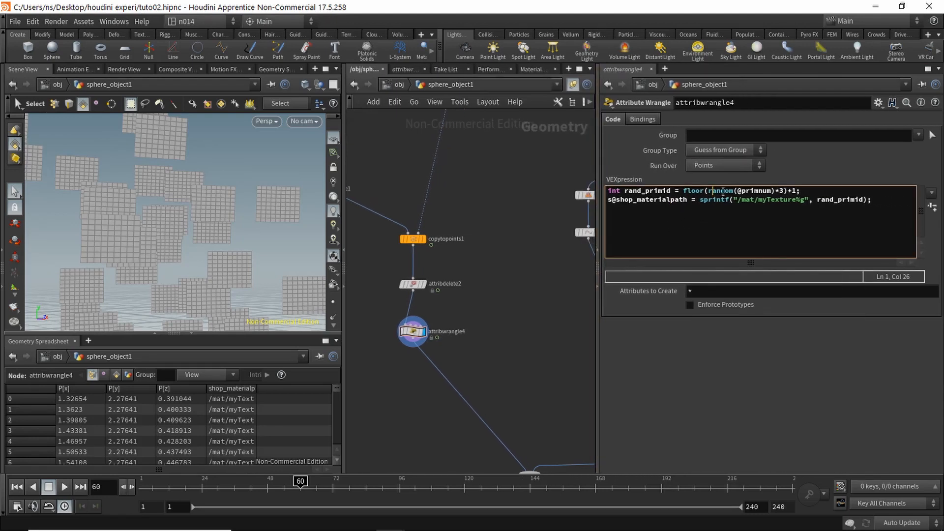
left_click_drag(735, 191, 710, 192)
left_click(771, 202)
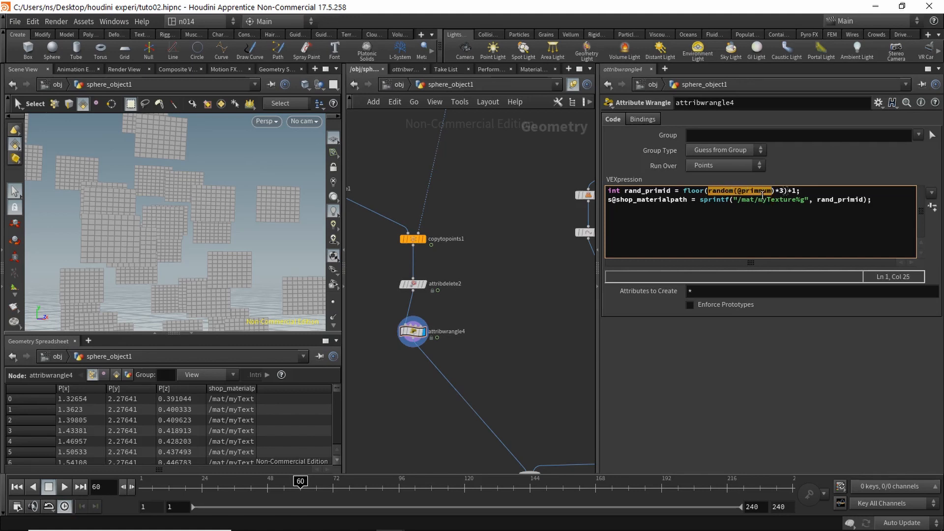
left_click(765, 201)
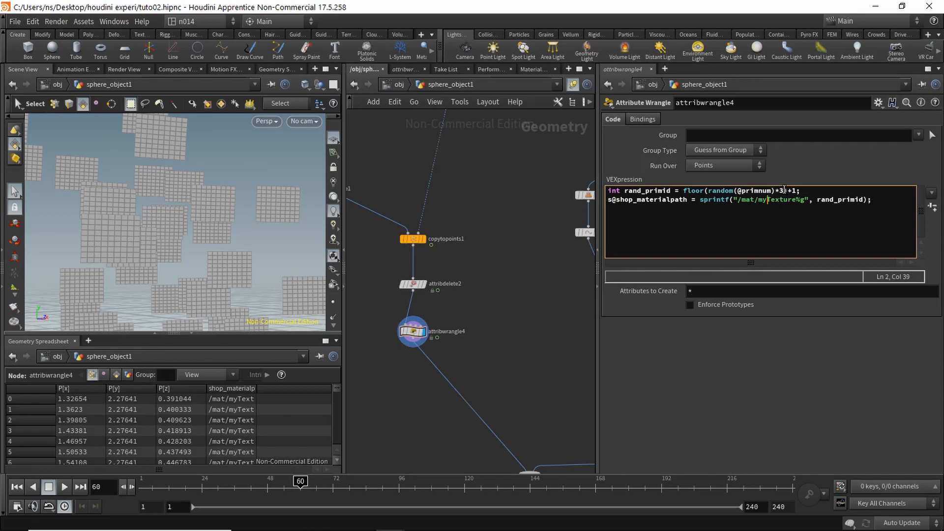
left_click_drag(785, 190, 713, 192)
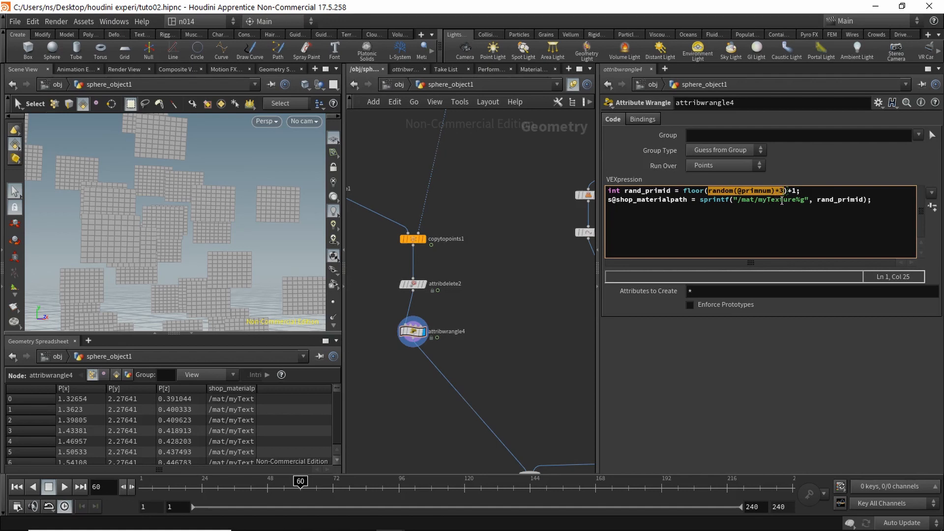
left_click(781, 200)
left_click_drag(782, 190, 708, 192)
left_click(780, 192)
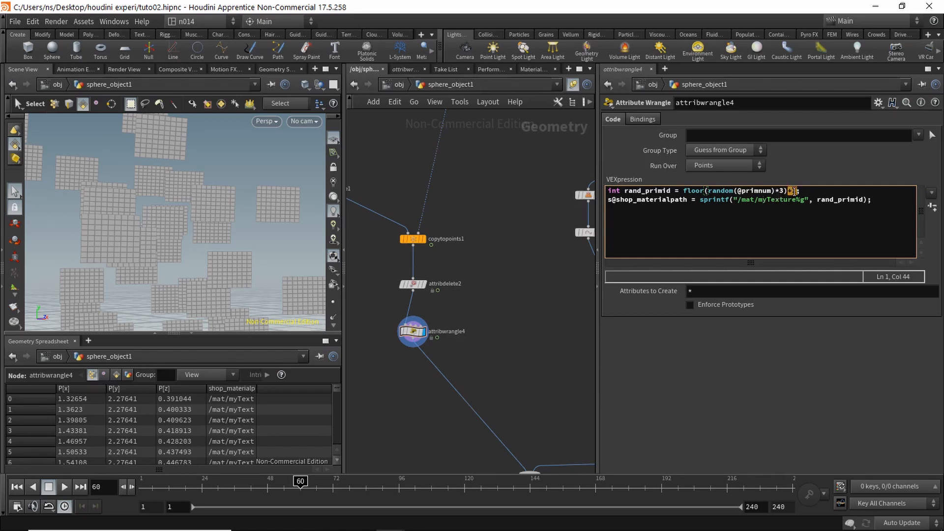
left_click_drag(683, 191, 780, 191)
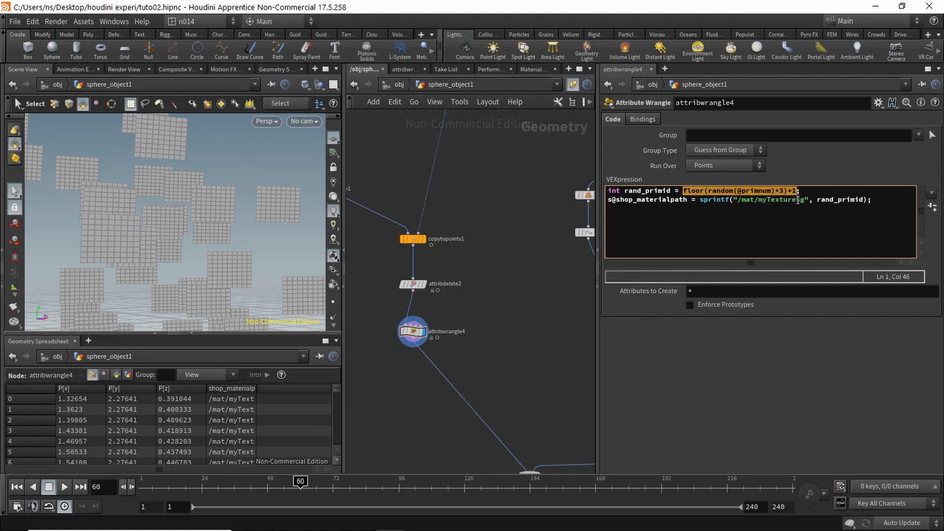
left_click(817, 203)
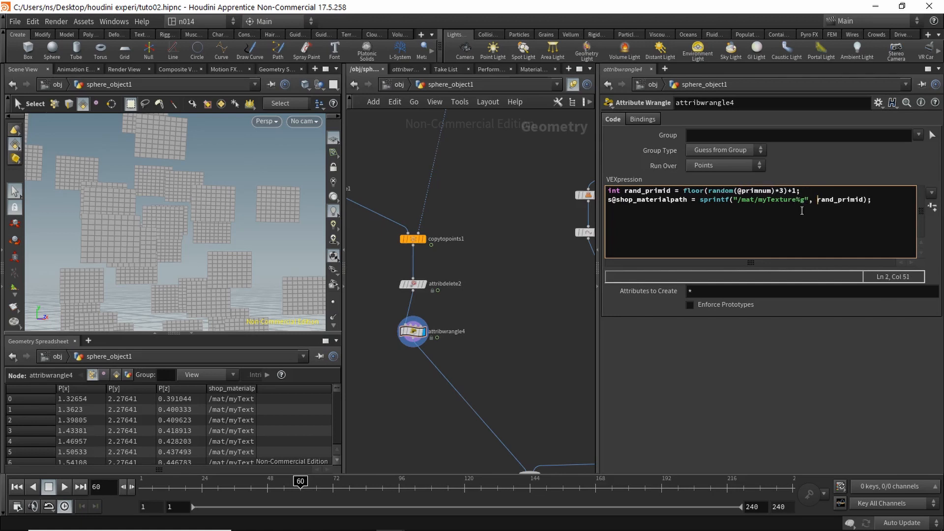
left_click_drag(616, 200, 859, 197)
left_click(722, 201)
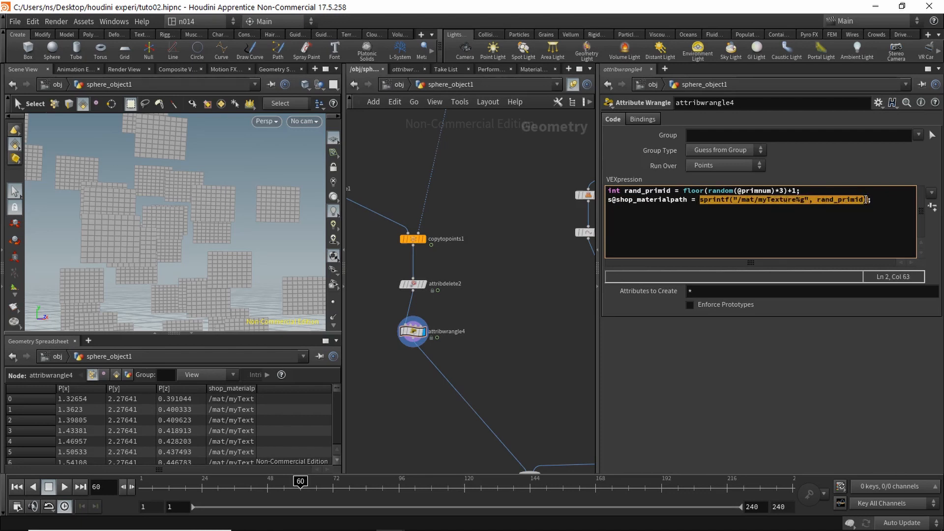
left_click(776, 228)
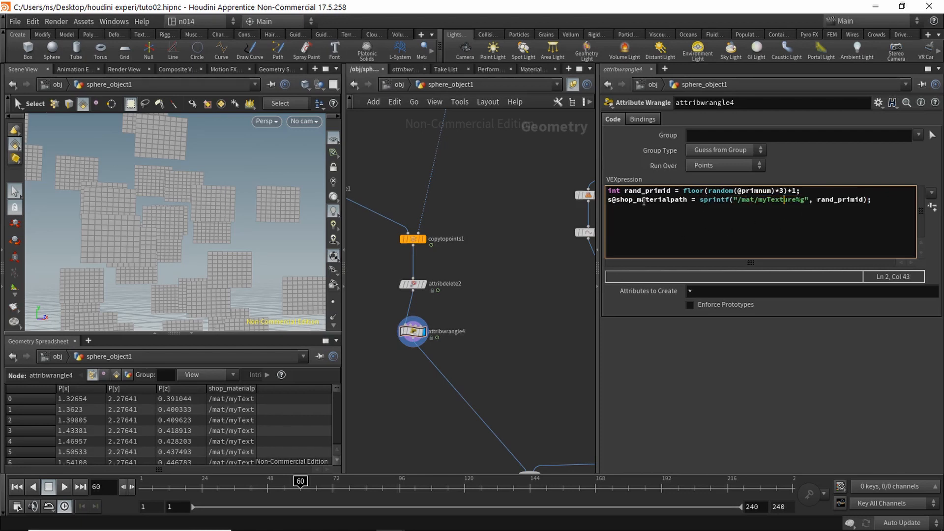
Step: Go up to /obj, view sphere_object1's Render tab, then dive back inside to attribwrangle4
key("u")
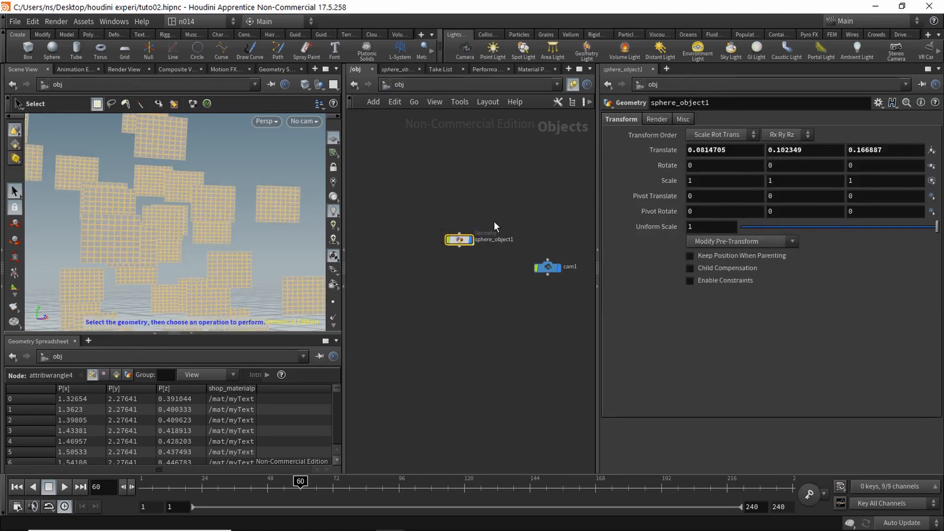
middle_click_drag(495, 221, 498, 209)
scroll(504, 195, "up", 4)
left_click(657, 120)
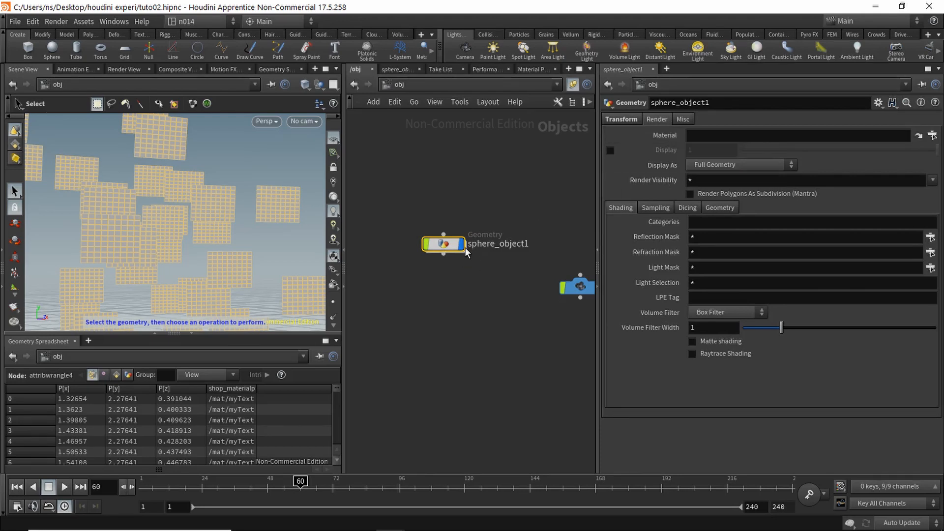
double_click(443, 244)
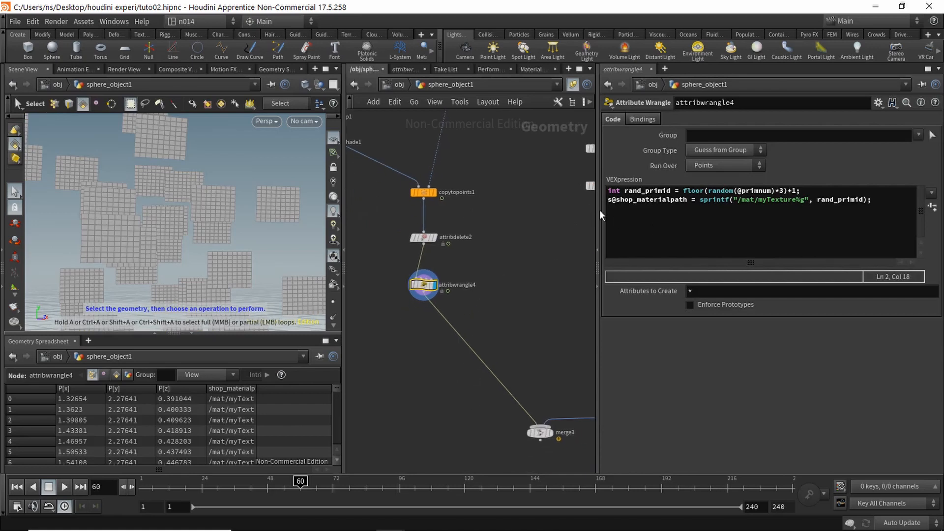
Step: Set attribwrangle4's Run Over to Primitives instead of Points
left_click_drag(615, 199, 686, 200)
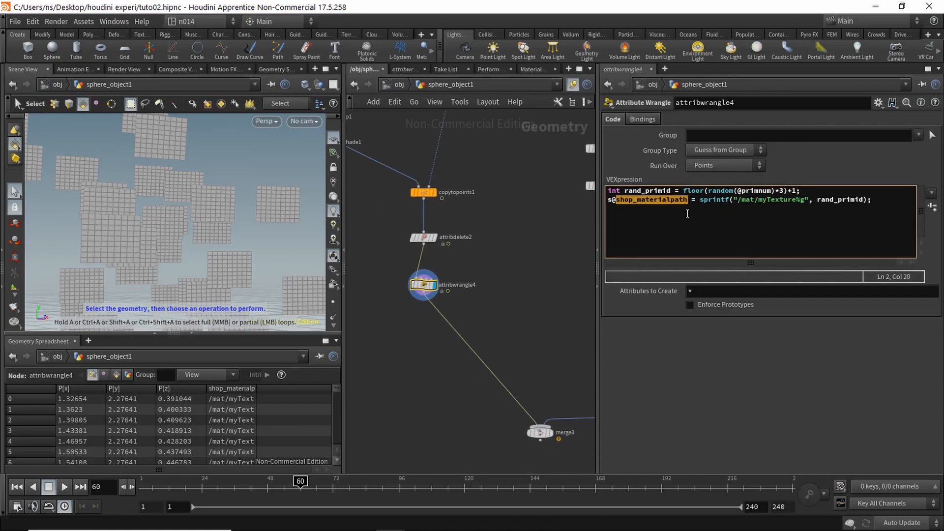
left_click(688, 213)
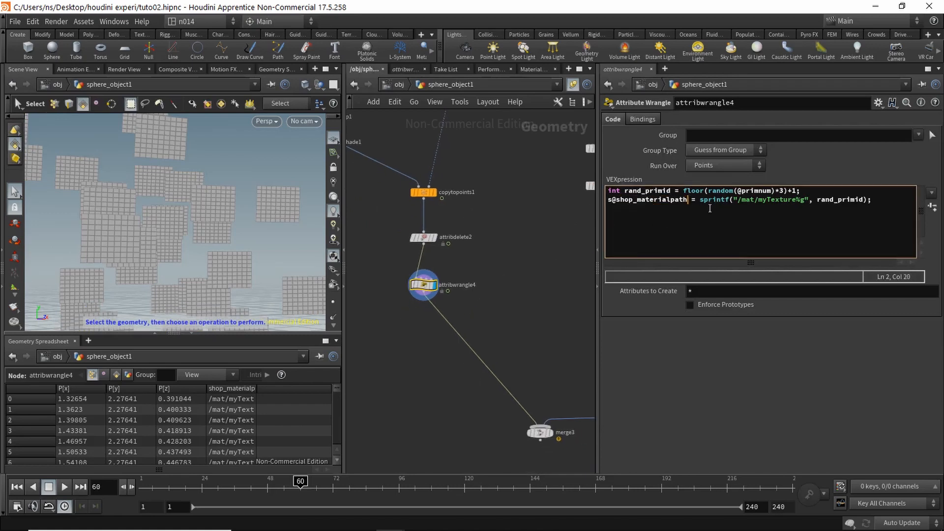
left_click(726, 165)
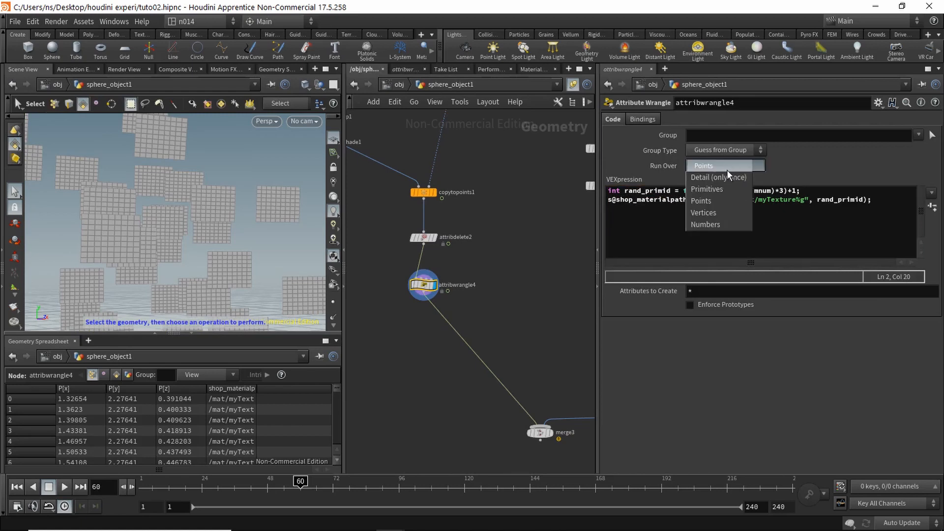
left_click(724, 189)
left_click(475, 293)
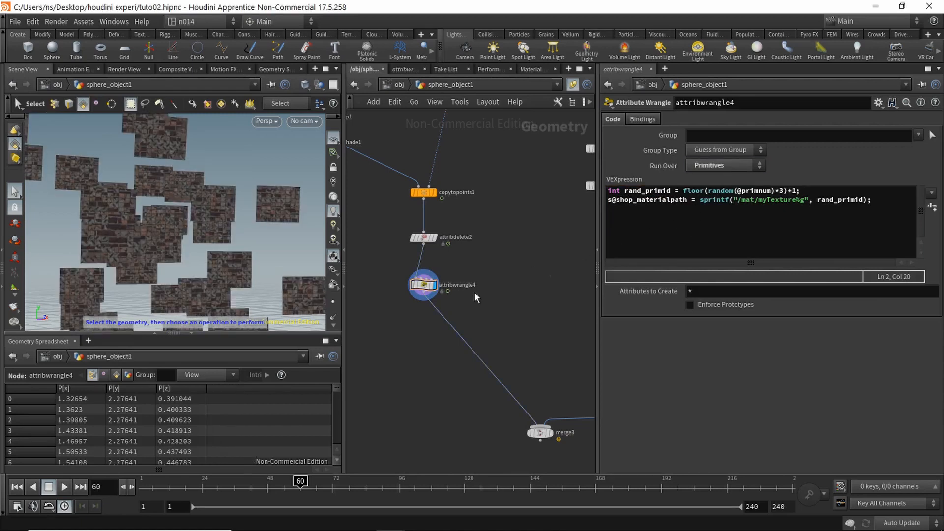
Step: Tumble and dolly the viewport to inspect the mixed brick, metal and rock card textures
mouse_move(242, 240)
left_mouse_down("alt")
mouse_move(270, 244)
mouse_move(245, 245)
left_mouse_up("alt")
right_click_drag(245, 246, 300, 231, "alt")
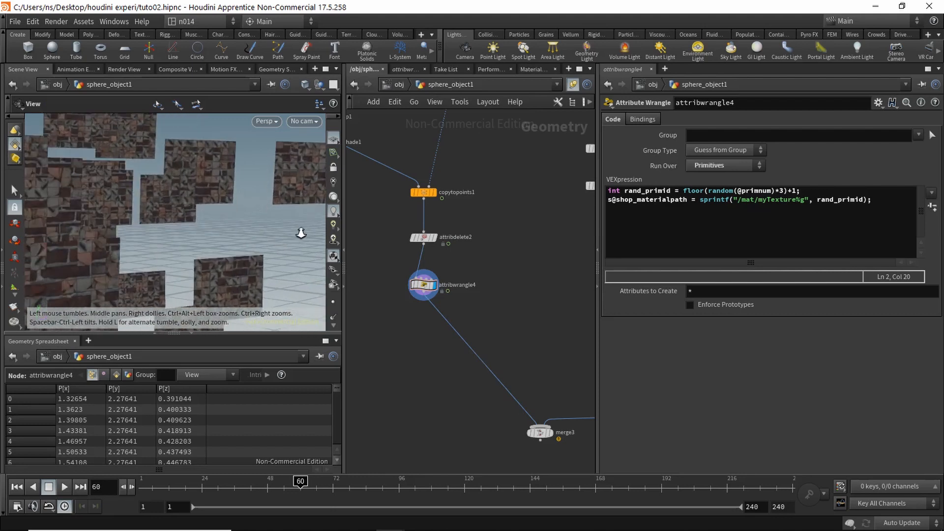
left_click_drag(299, 231, 268, 264, "alt")
right_click_drag(267, 264, 318, 247, "alt")
left_click_drag(319, 247, 261, 245, "alt")
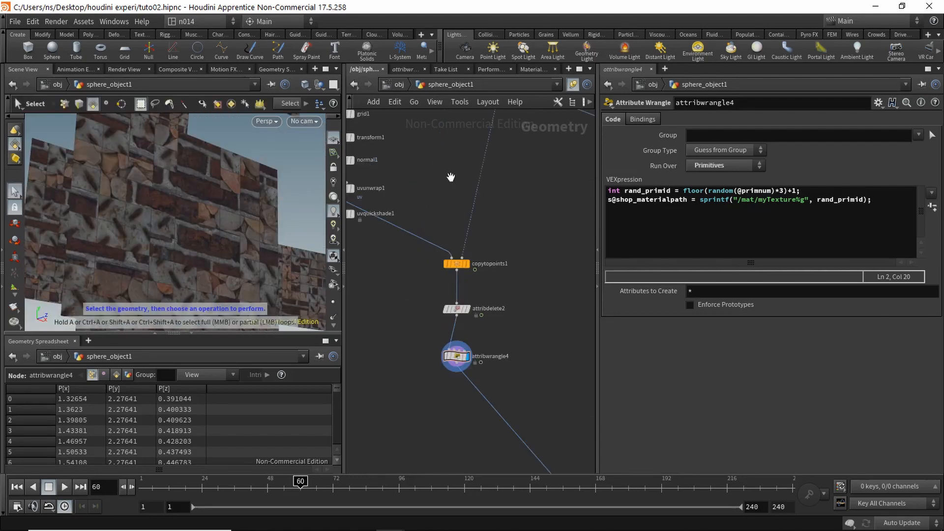
left_click_drag(426, 160, 492, 236, "alt")
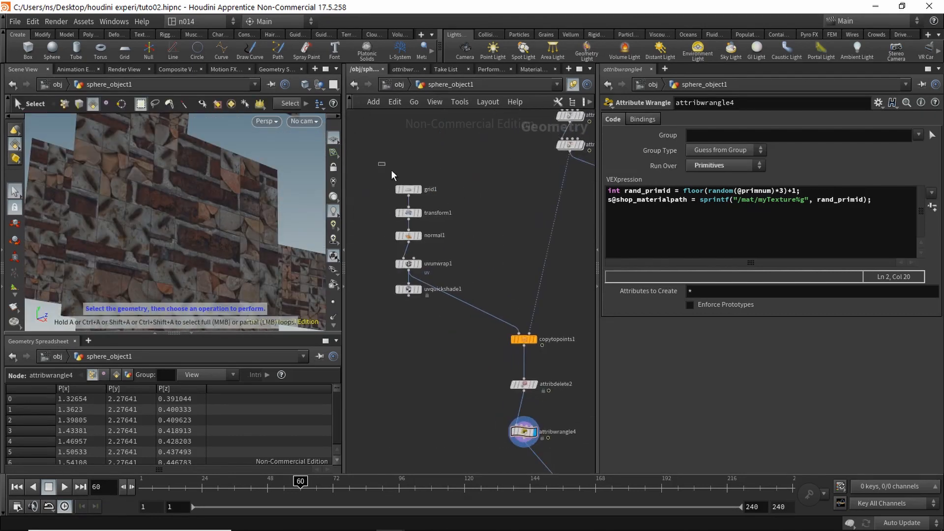
Step: Set grid1's Rows and Columns to 2 each so every card is one quad
left_click(408, 189)
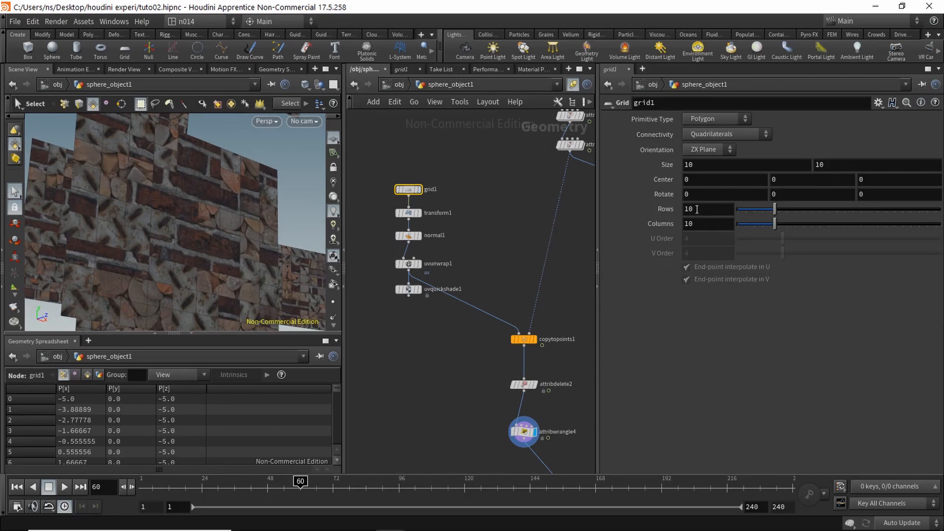
left_click_drag(697, 210, 675, 207)
type("2")
key("Tab")
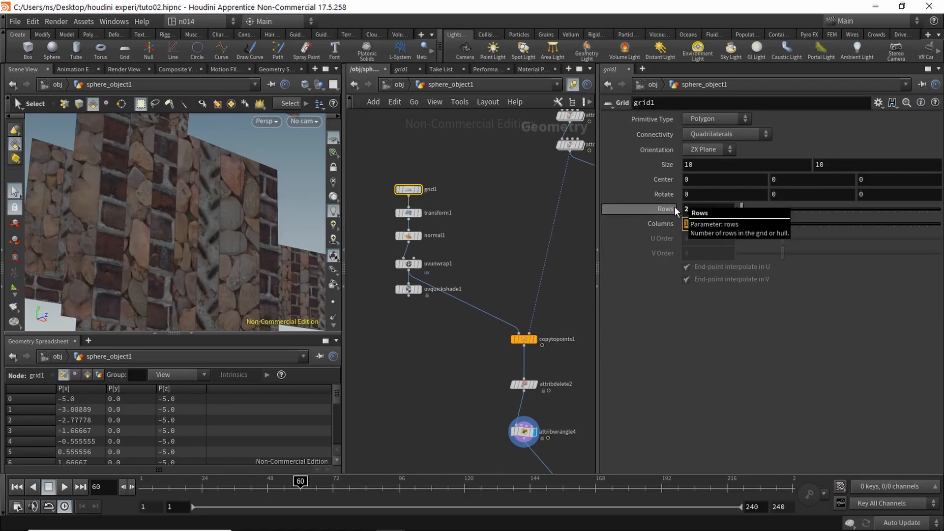
type("2")
key("Return")
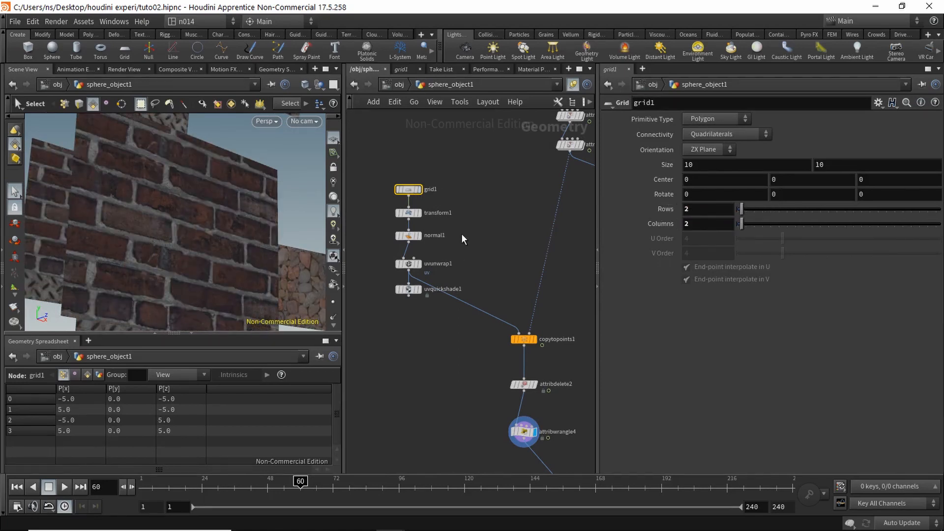
Step: Inspect the quad cards in the viewport, then display merge3 to include the black tubes
key("Escape")
left_click_drag(306, 210, 211, 219)
scroll(221, 231, "up", 2)
middle_click_drag(228, 234, 212, 237)
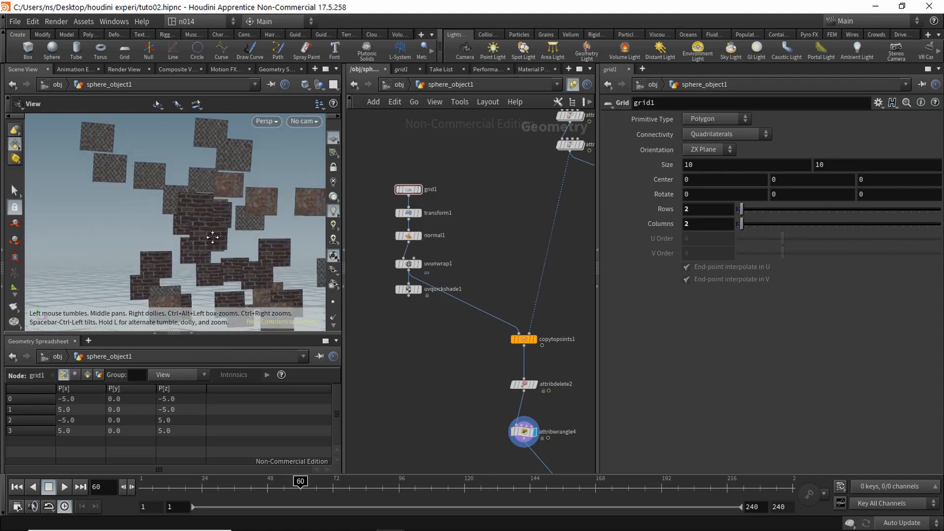
left_click_drag(213, 237, 228, 213)
middle_click_drag(460, 438, 327, 190)
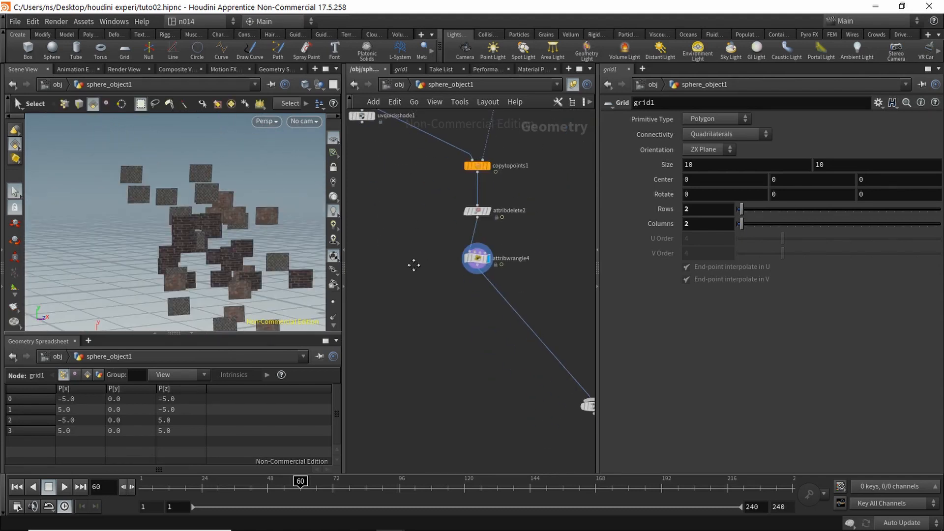
left_click(518, 328)
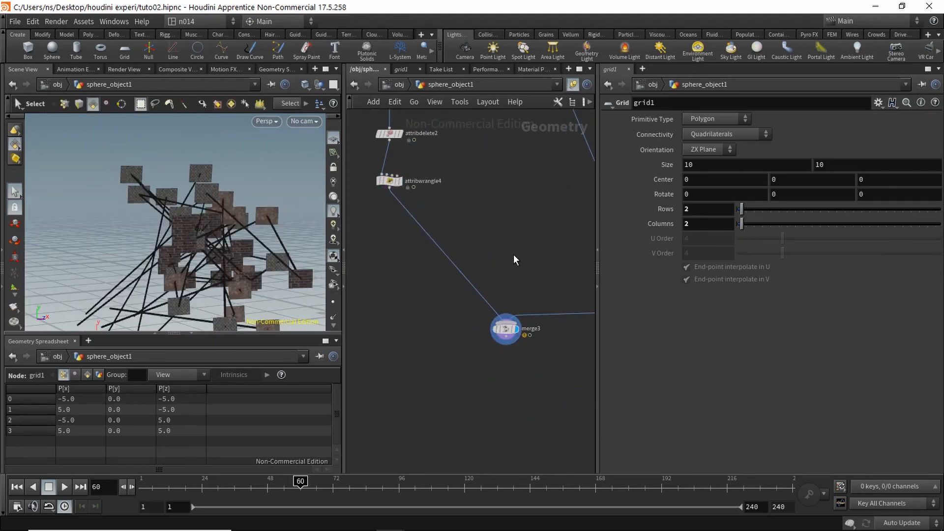